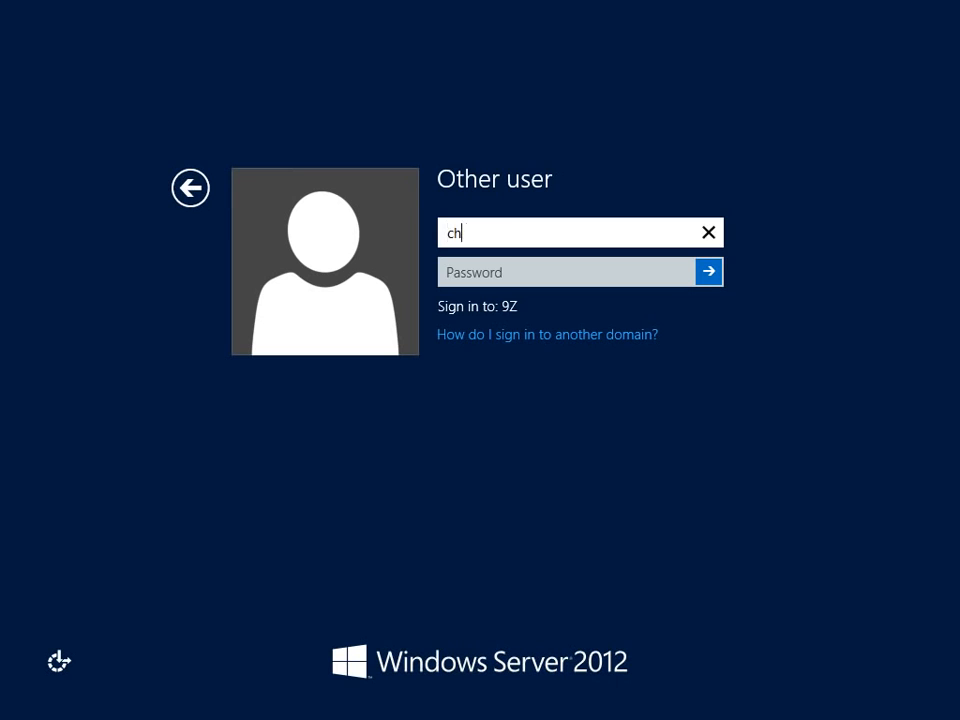
# Sign in with the account password and dismiss the SharePoint update health alert.
pyautogui.press('Tab')
pyautogui.write('password1')
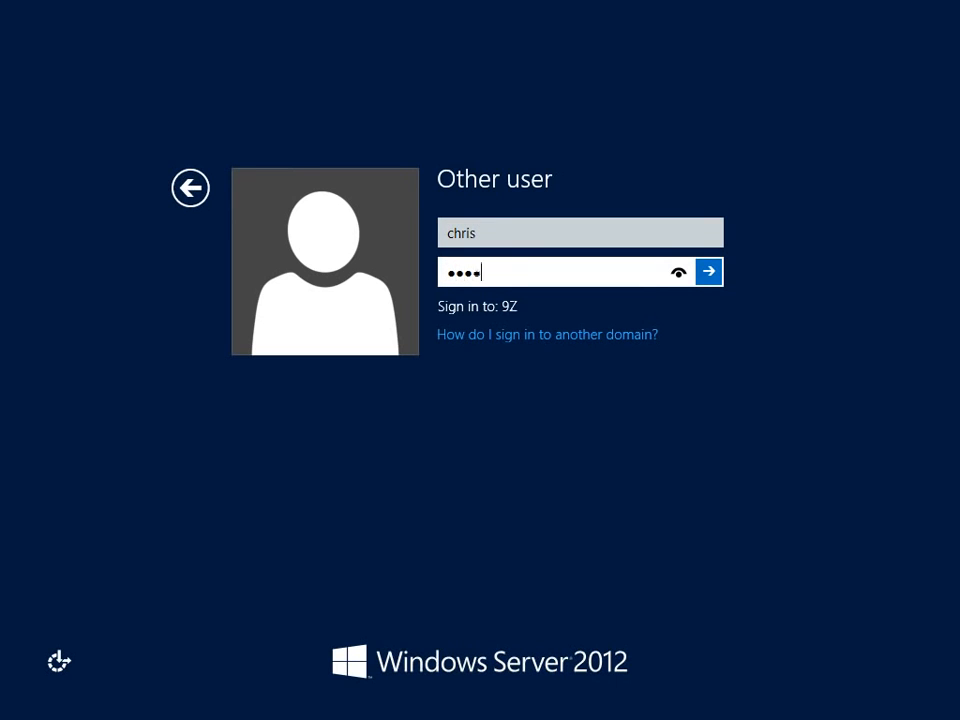
pyautogui.press('Return')
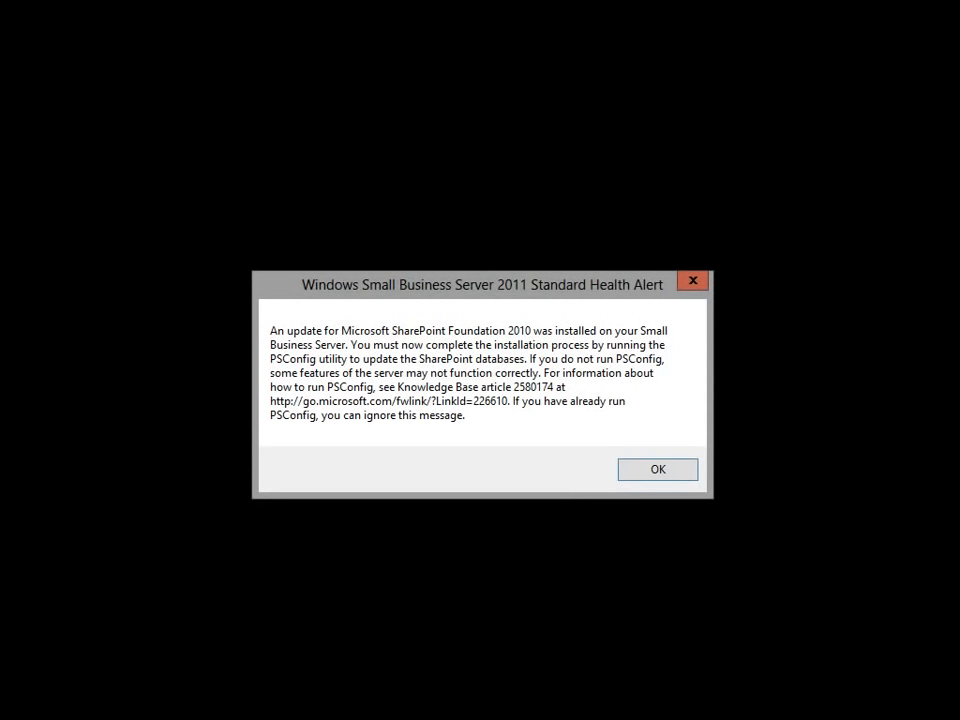
pyautogui.press('Return')
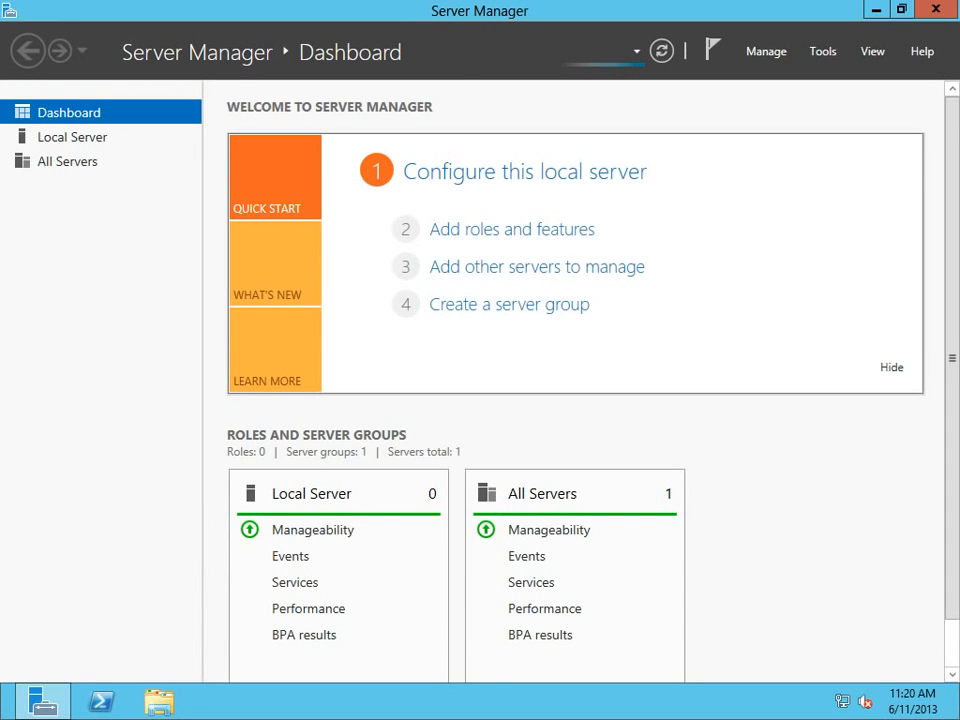
# Show the Local Server properties page in Server Manager.
pyautogui.click(524, 171)
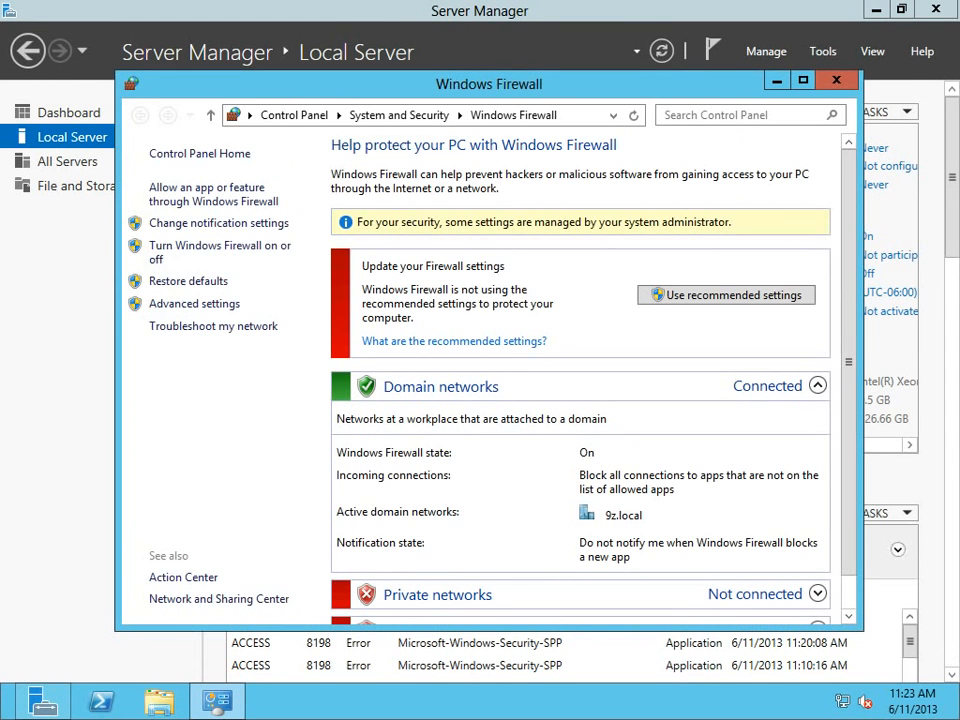
# Turn off Windows Firewall for domain networks and close the firewall window.
pyautogui.click(220, 246)
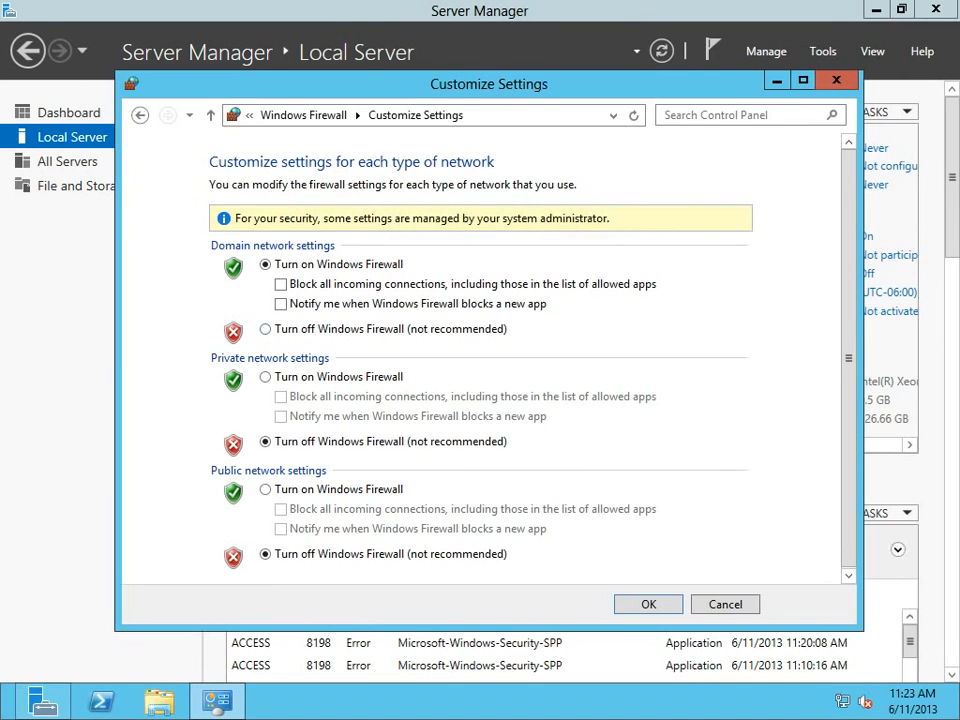
pyautogui.click(265, 329)
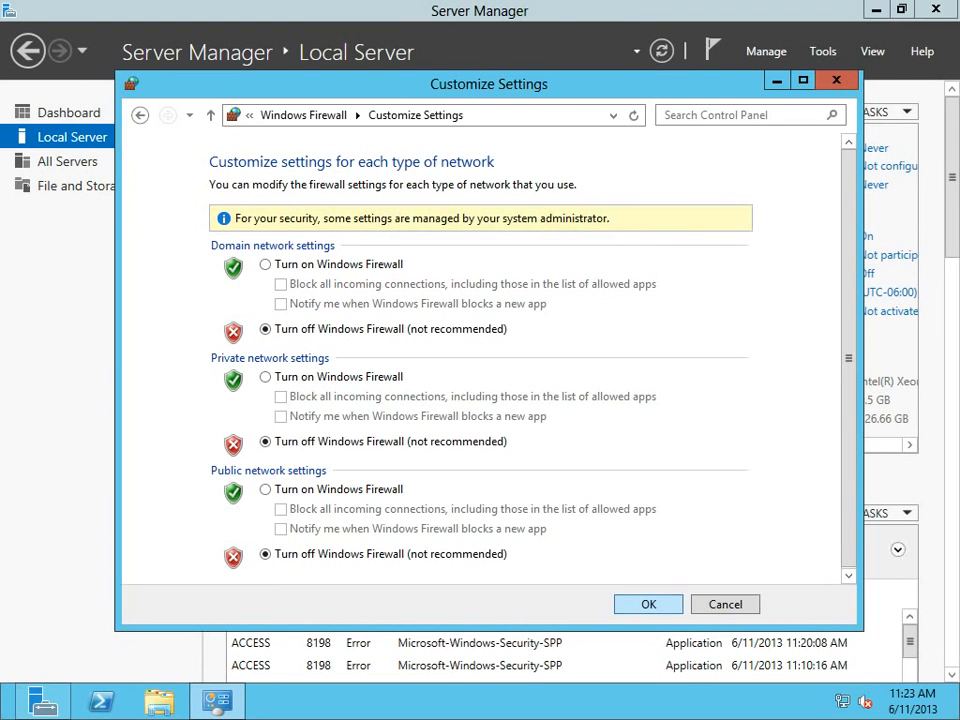
pyautogui.click(648, 604)
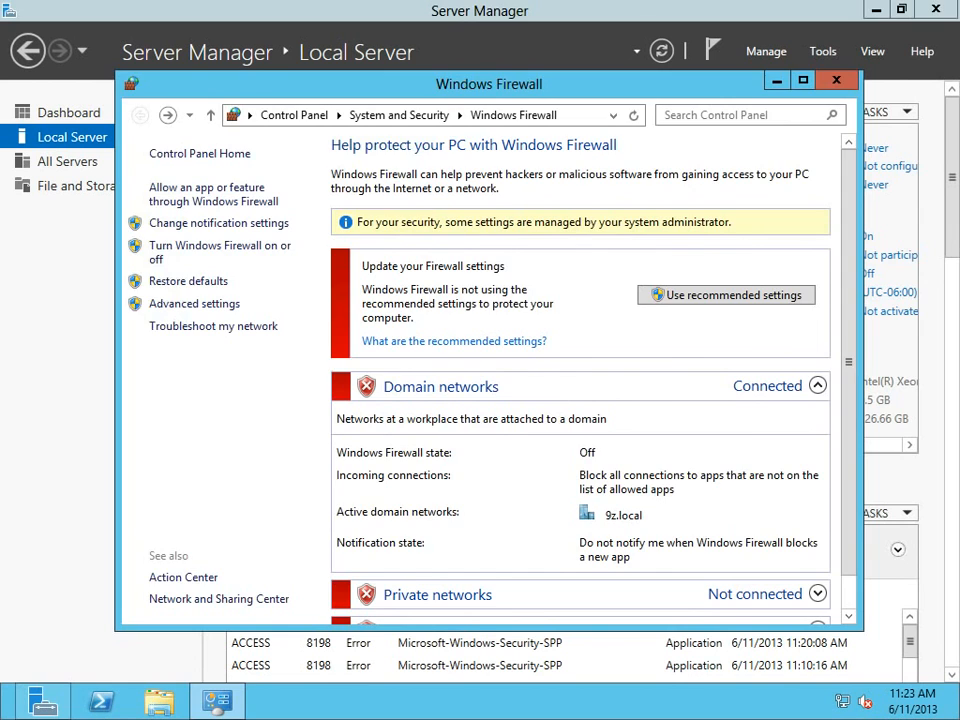
pyautogui.hotkey('alt', 'F4')
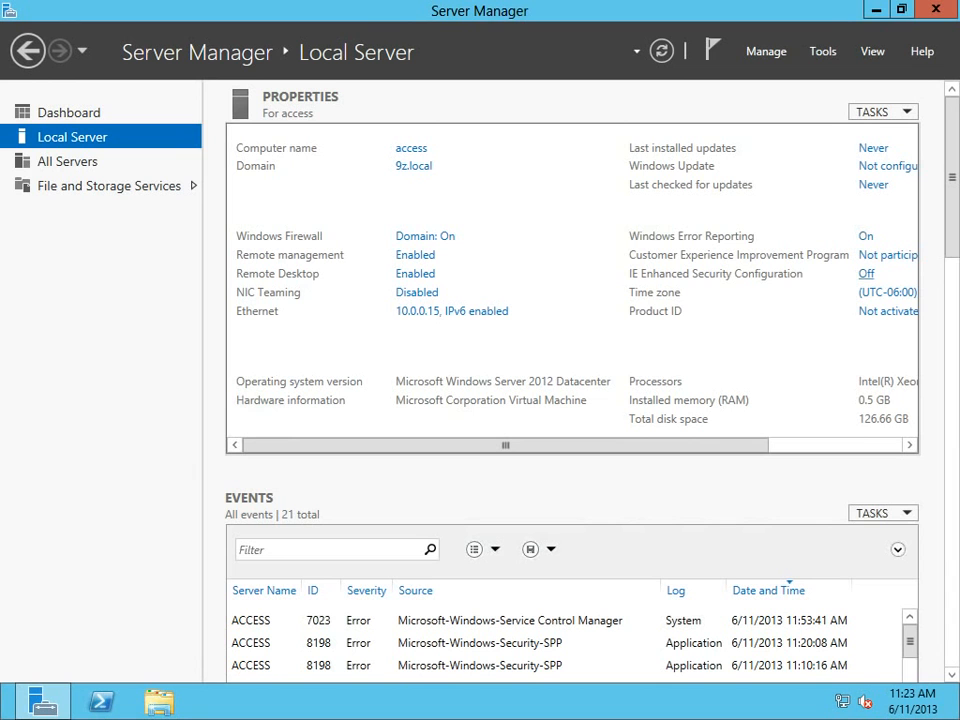
# Turn on automatic Windows updates to start an update check, then minimize Windows Update.
pyautogui.click(887, 166)
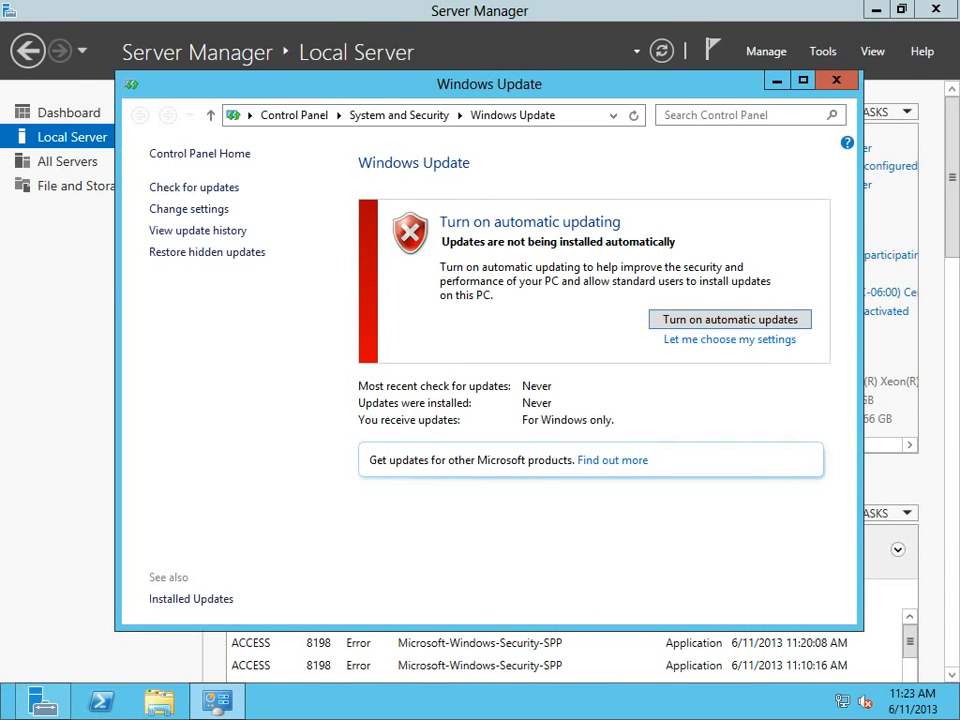
pyautogui.click(730, 320)
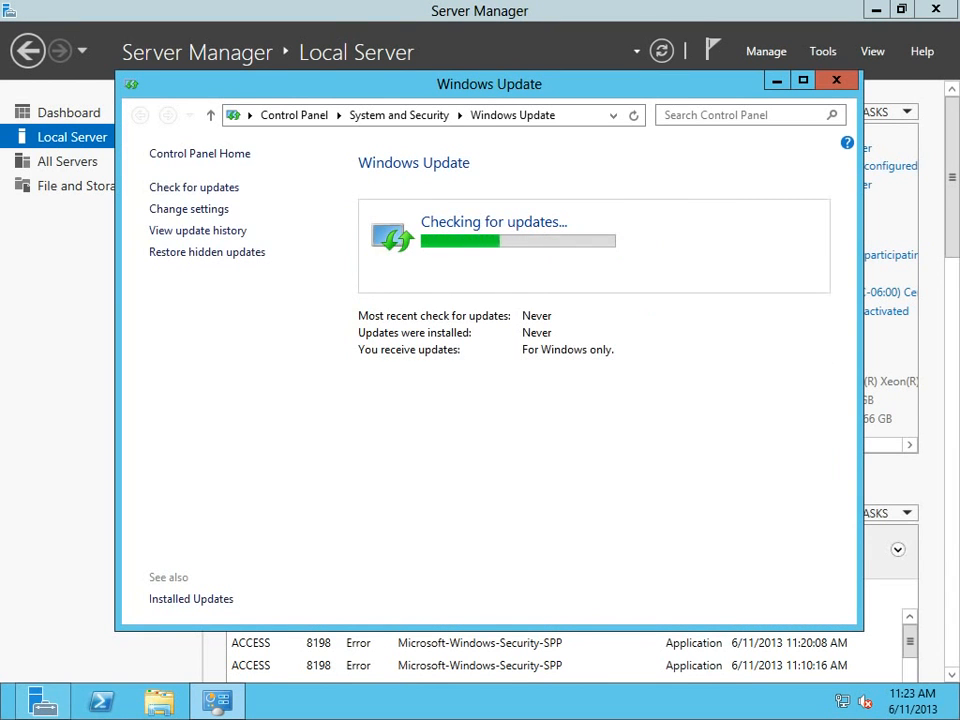
pyautogui.click(777, 81)
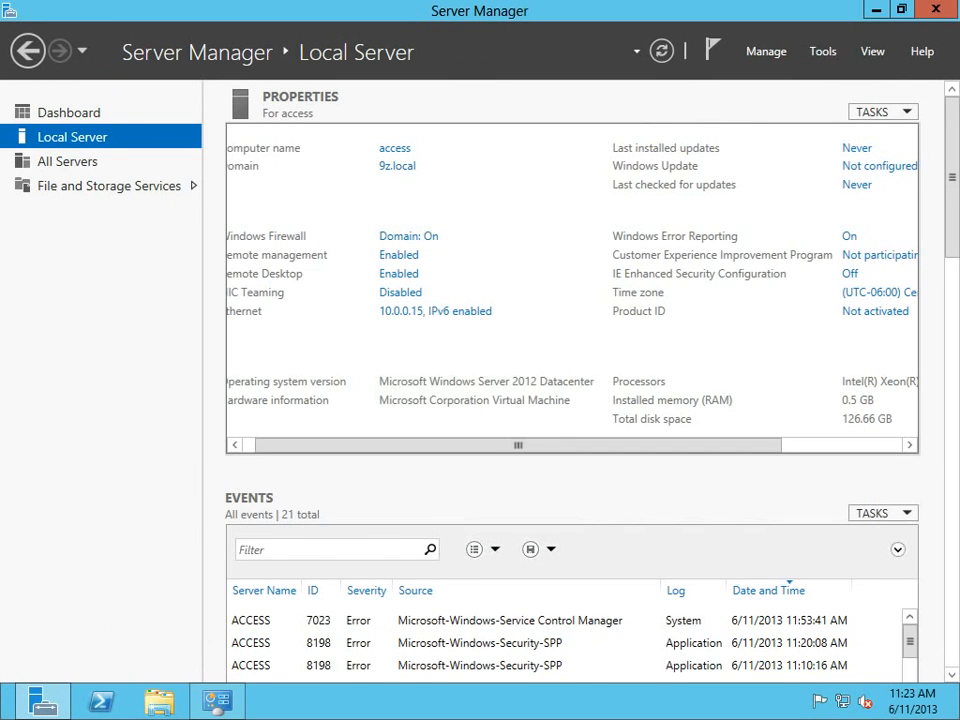
pyautogui.click(248, 445)
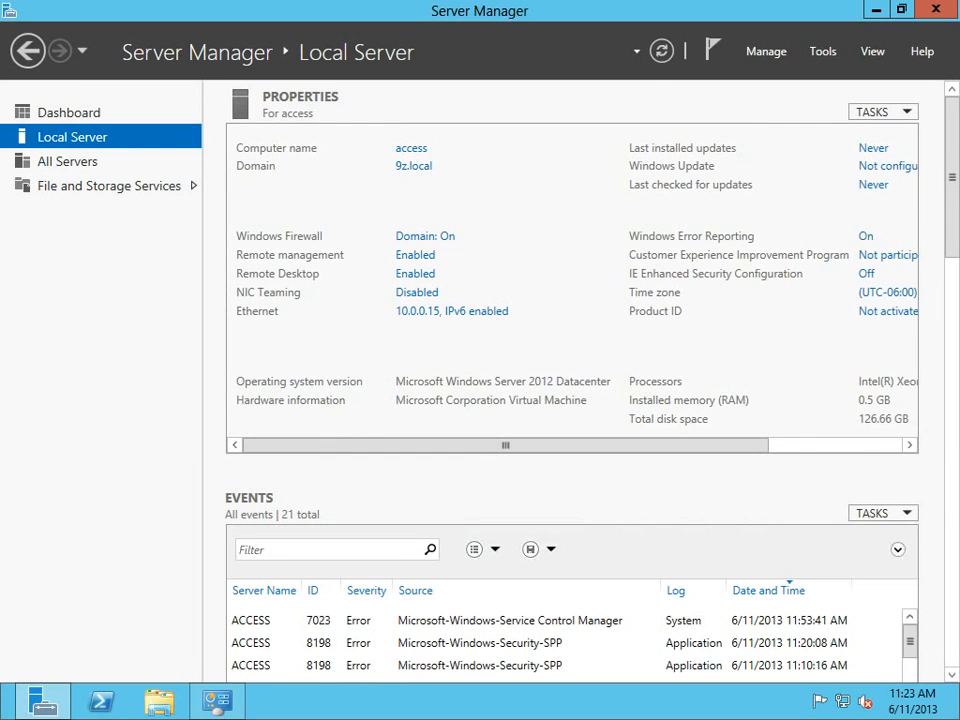
pyautogui.click(823, 51)
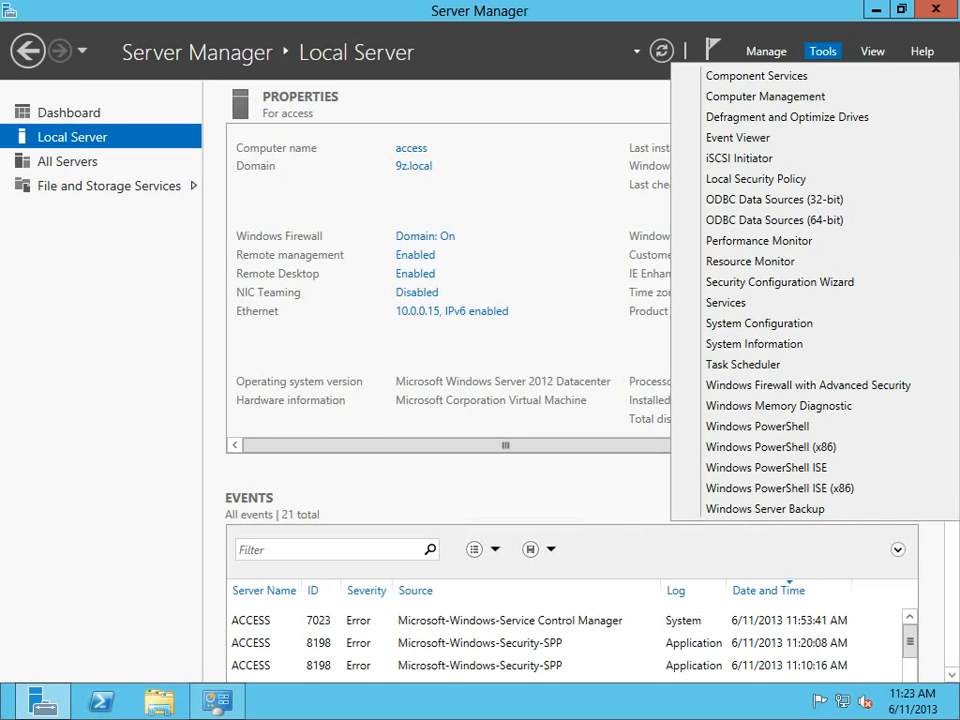
# Launch the Add Roles and Features Wizard from Server Manager's Manage menu.
pyautogui.click(766, 51)
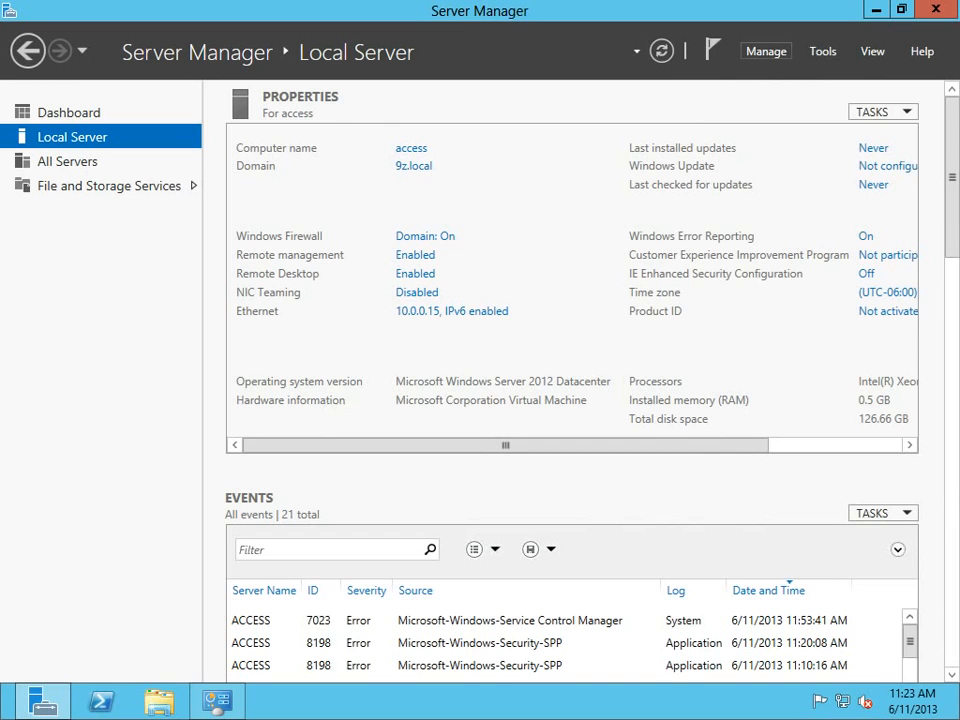
pyautogui.click(766, 51)
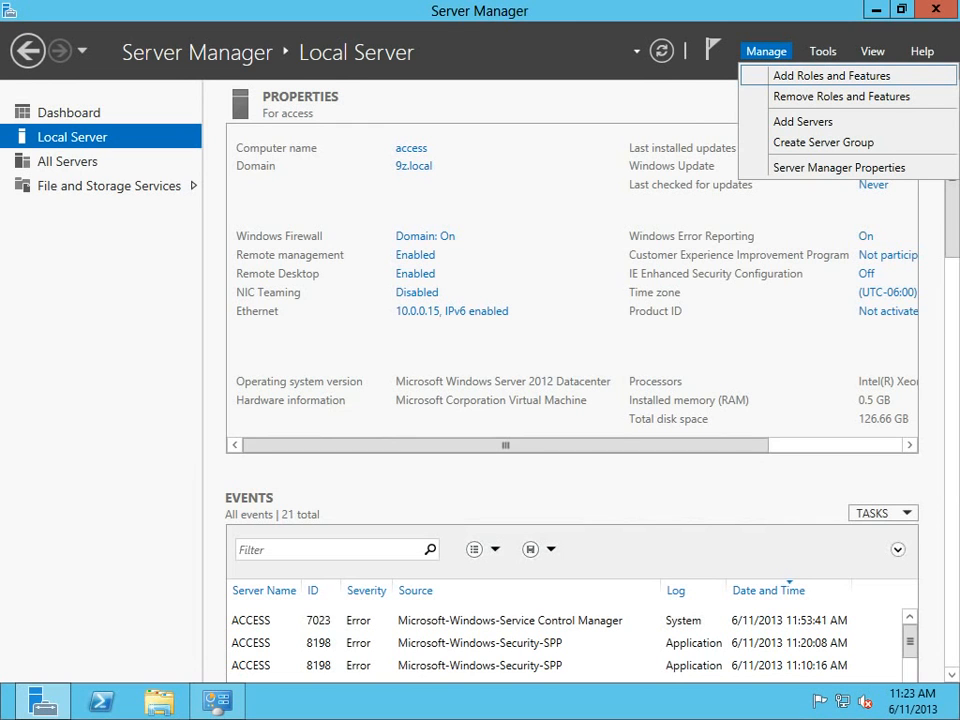
pyautogui.click(831, 75)
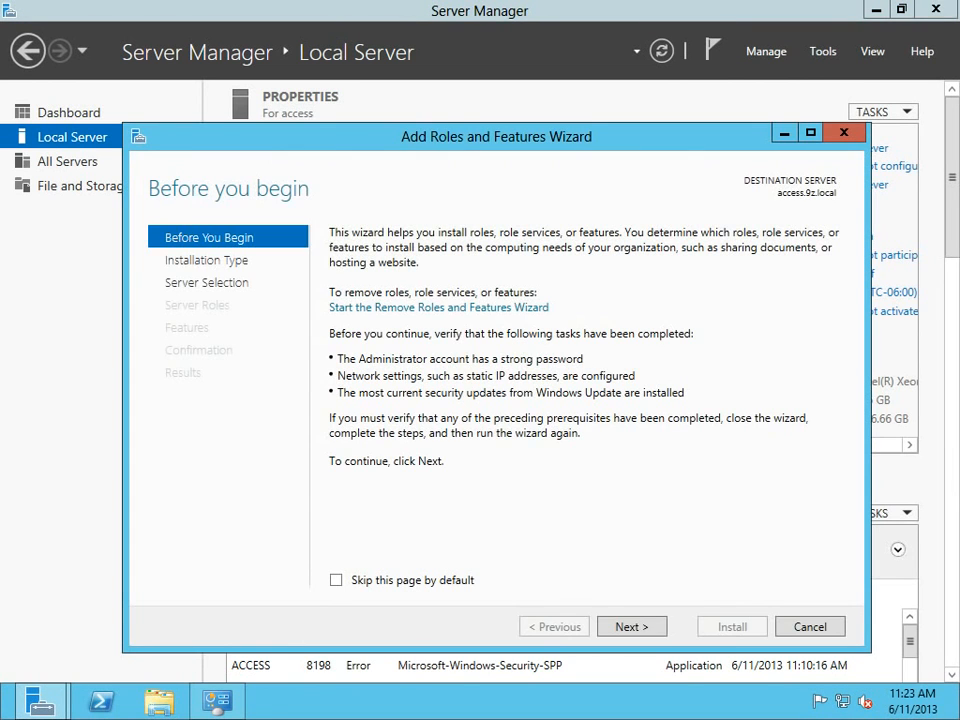
# Pick Remote Desktop Services installation as the wizard's installation type.
pyautogui.click(631, 626)
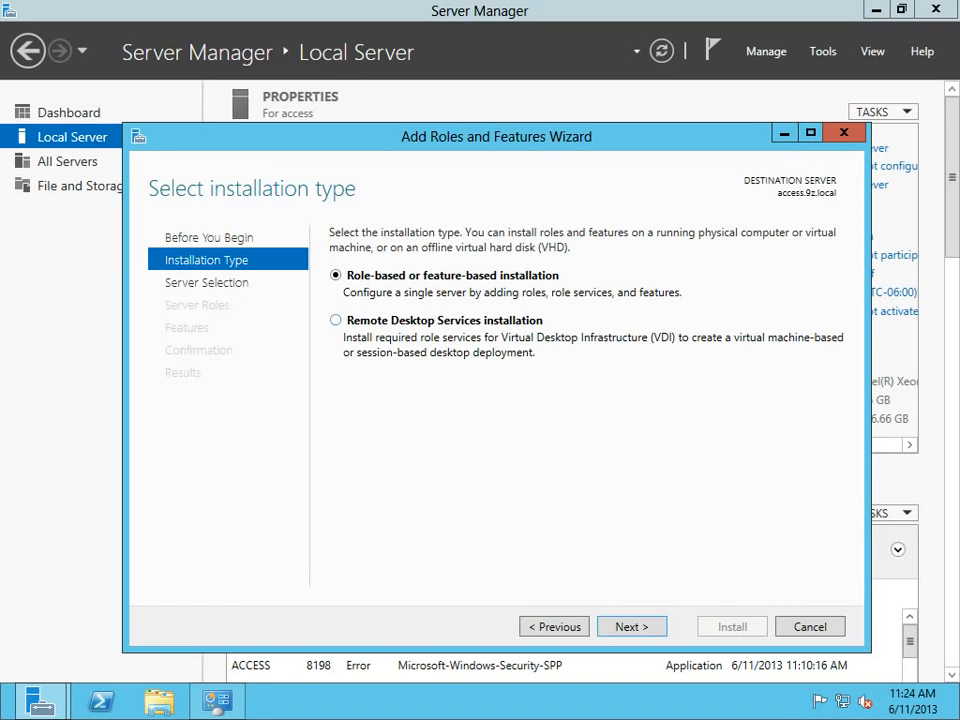
pyautogui.click(336, 320)
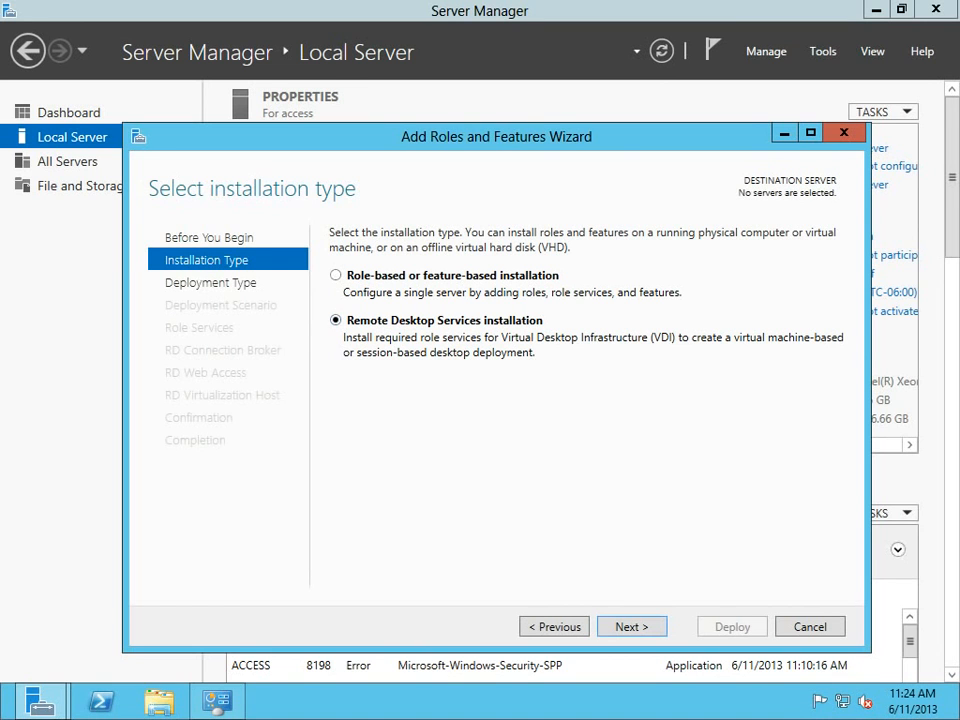
pyautogui.click(631, 626)
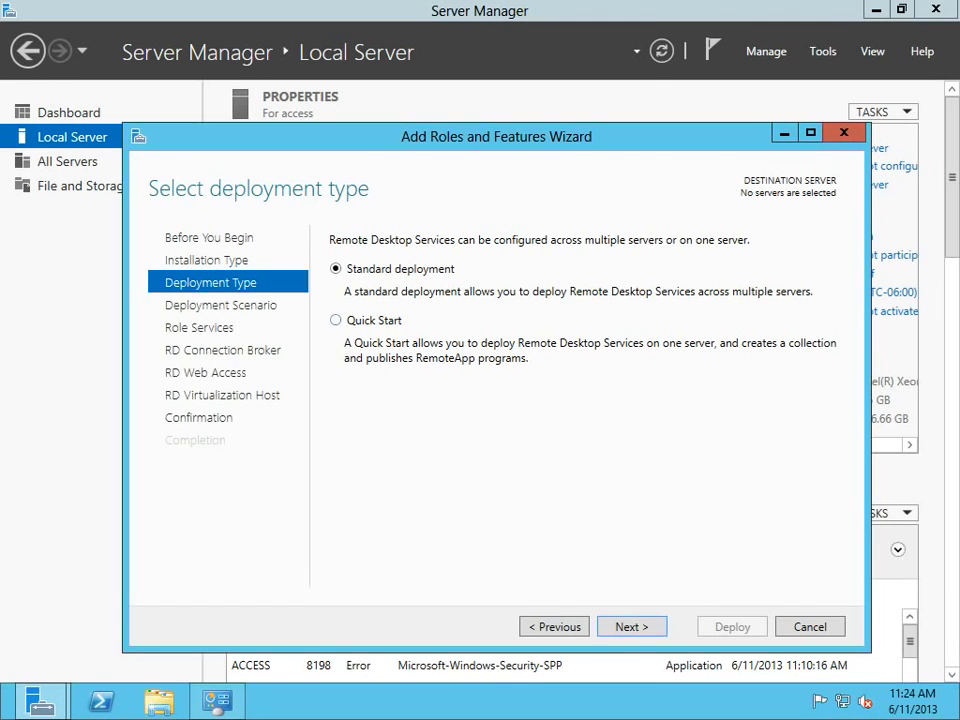
# Choose a Quick Start, session-based desktop deployment on the access server, then launch Task Manager.
pyautogui.click(336, 320)
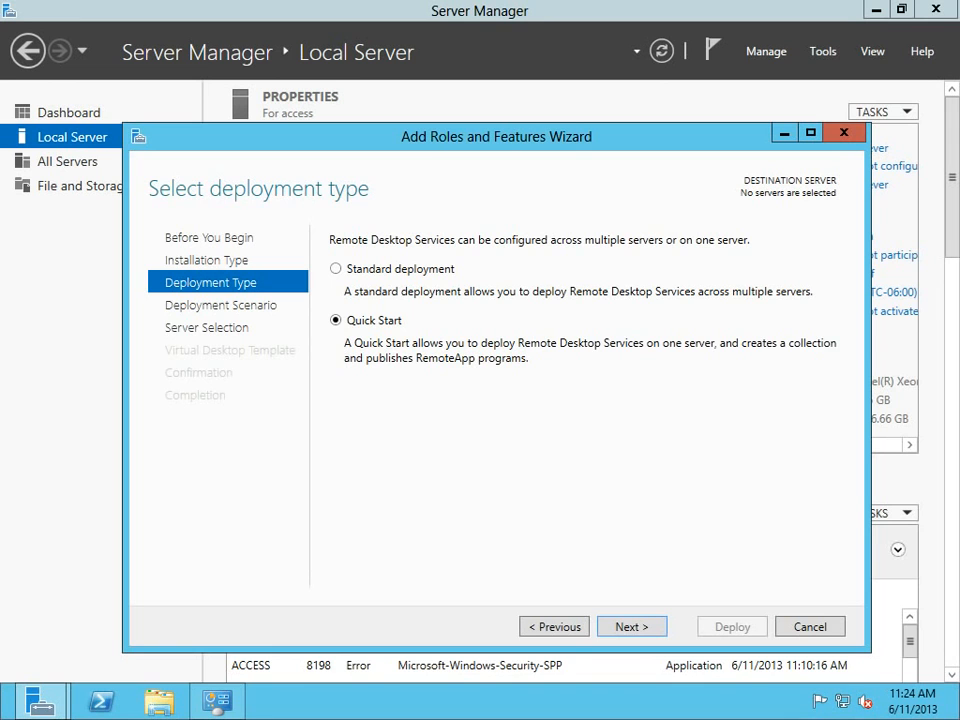
pyautogui.press('Return')
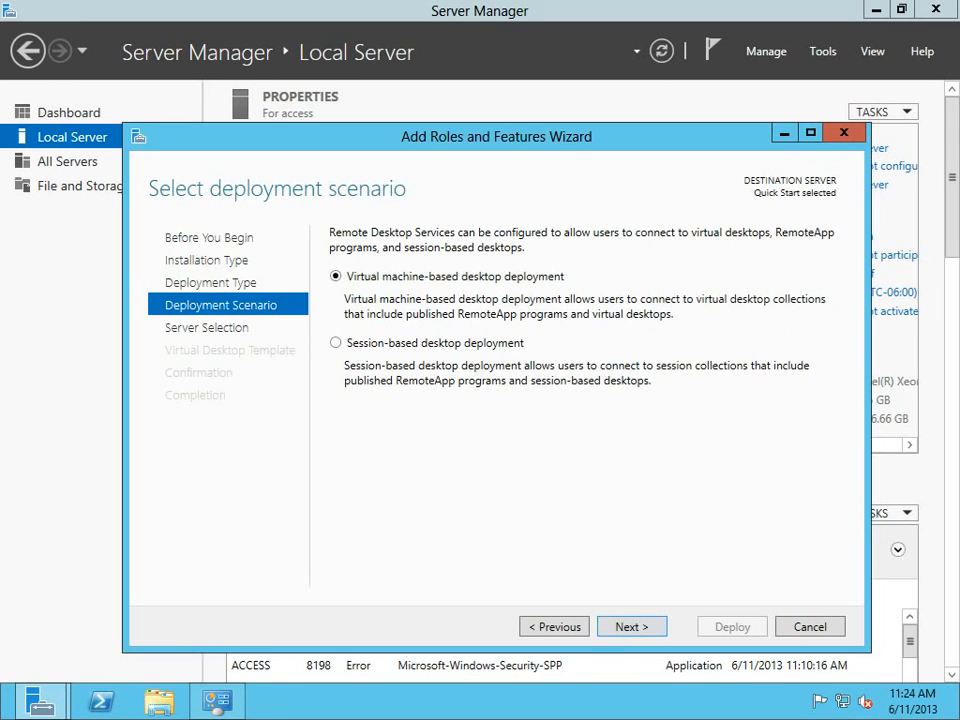
pyautogui.click(336, 343)
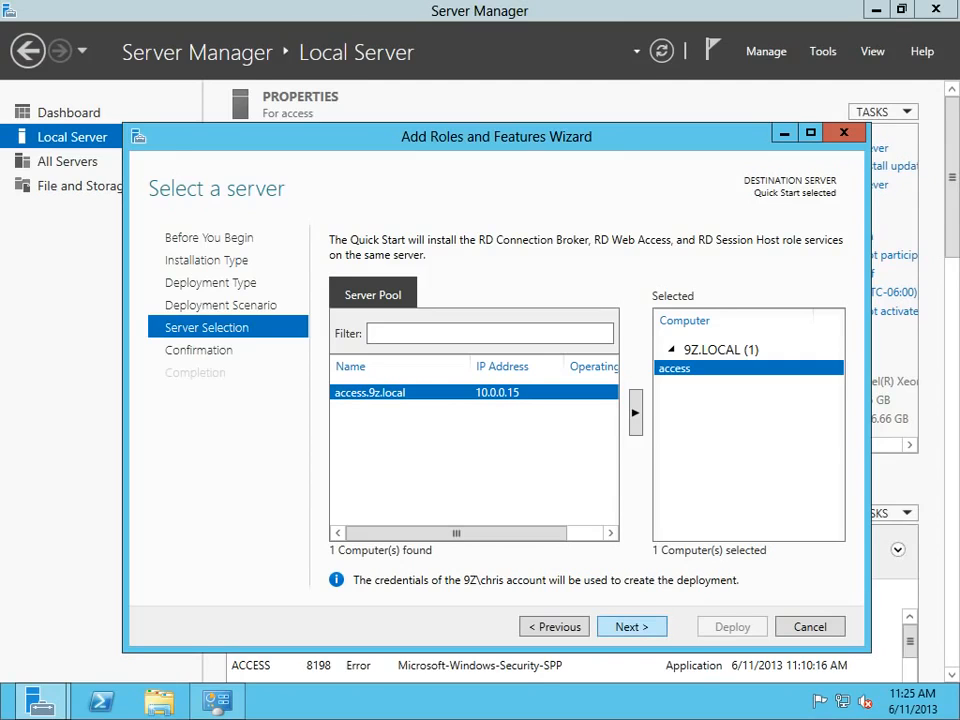
pyautogui.press('Return')
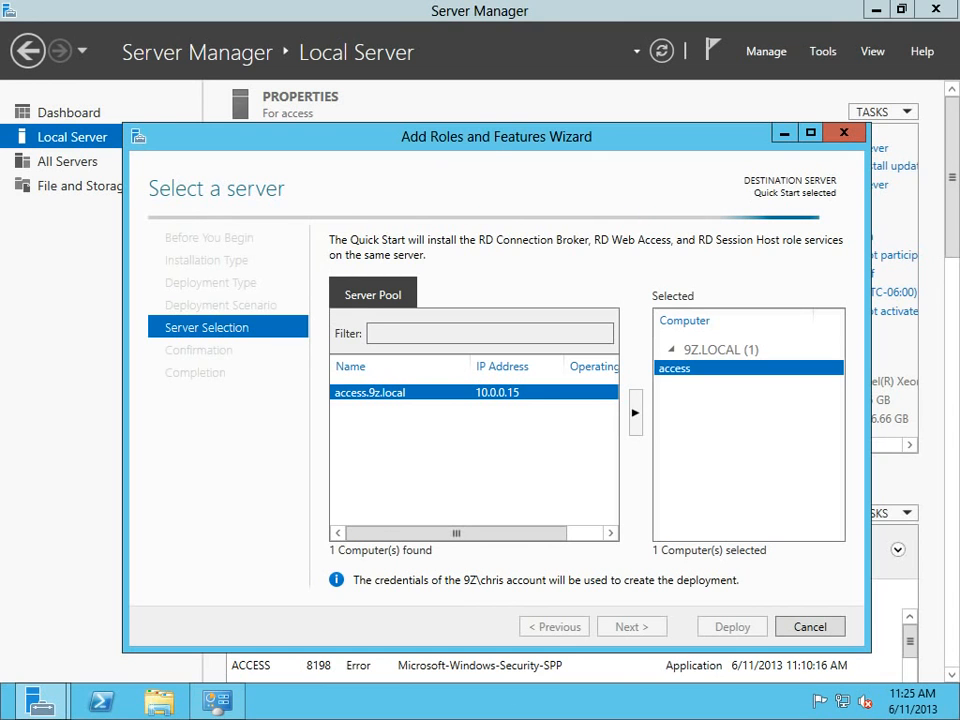
pyautogui.rightClick(520, 700)
pyautogui.click(565, 639)
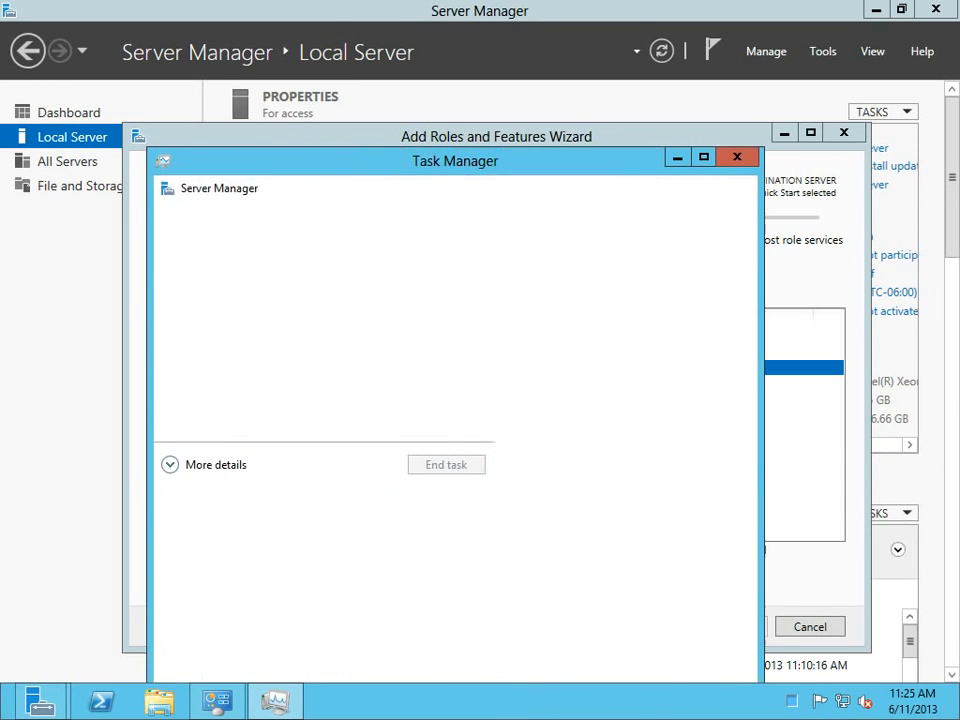
# View the Disk 0 (C:) activity graphs in Task Manager's Performance view, then close it.
pyautogui.click(215, 464)
pyautogui.moveTo(400, 160); pyautogui.dragTo(336, 36)
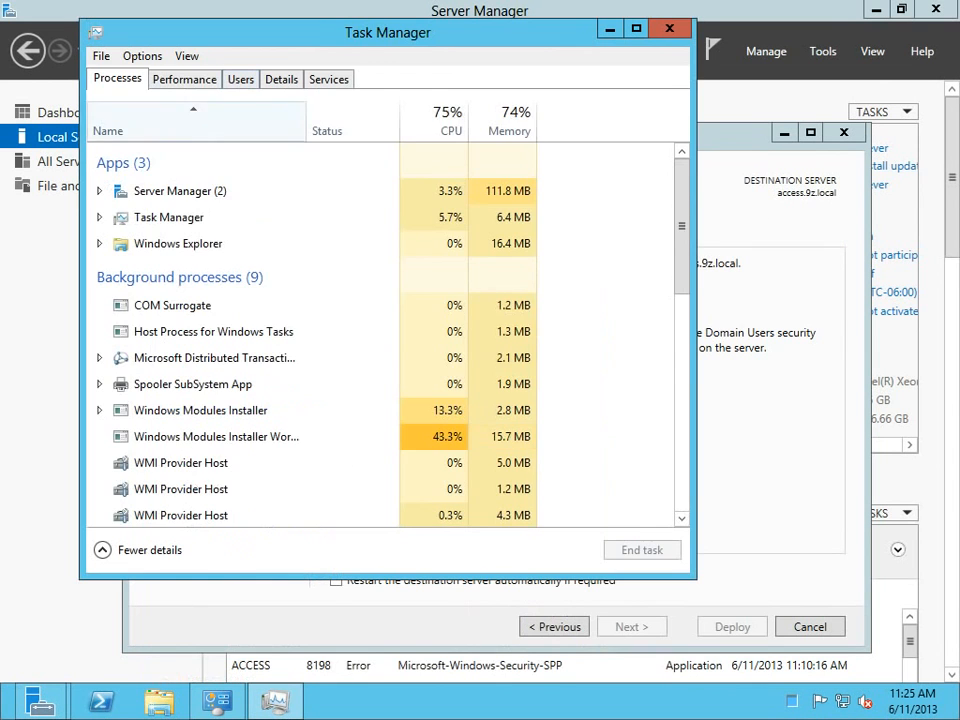
pyautogui.click(184, 79)
pyautogui.click(156, 218)
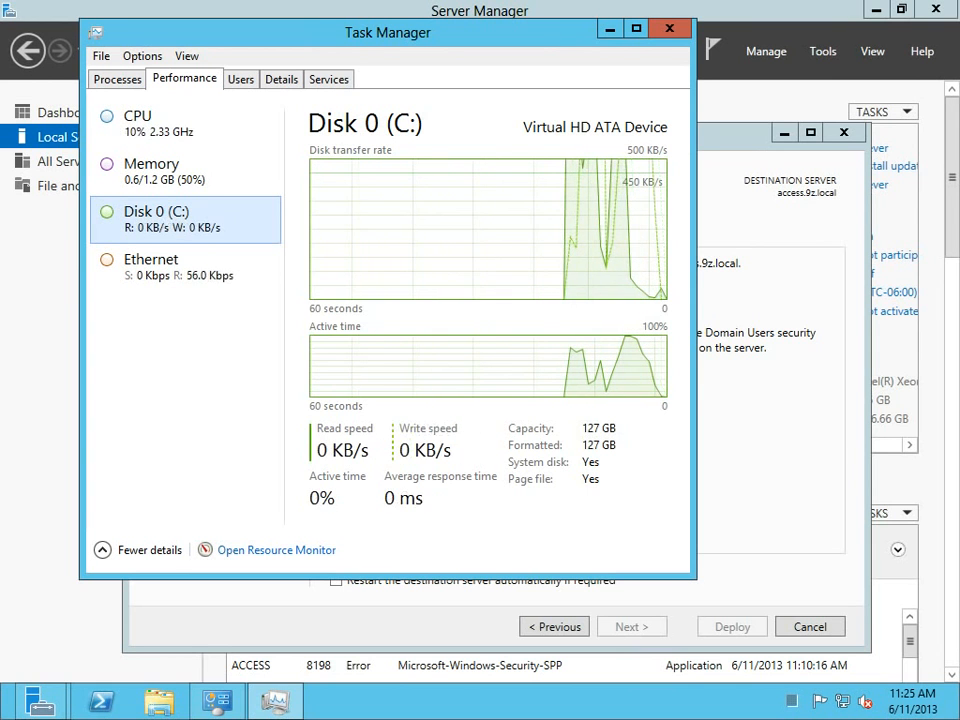
pyautogui.click(669, 29)
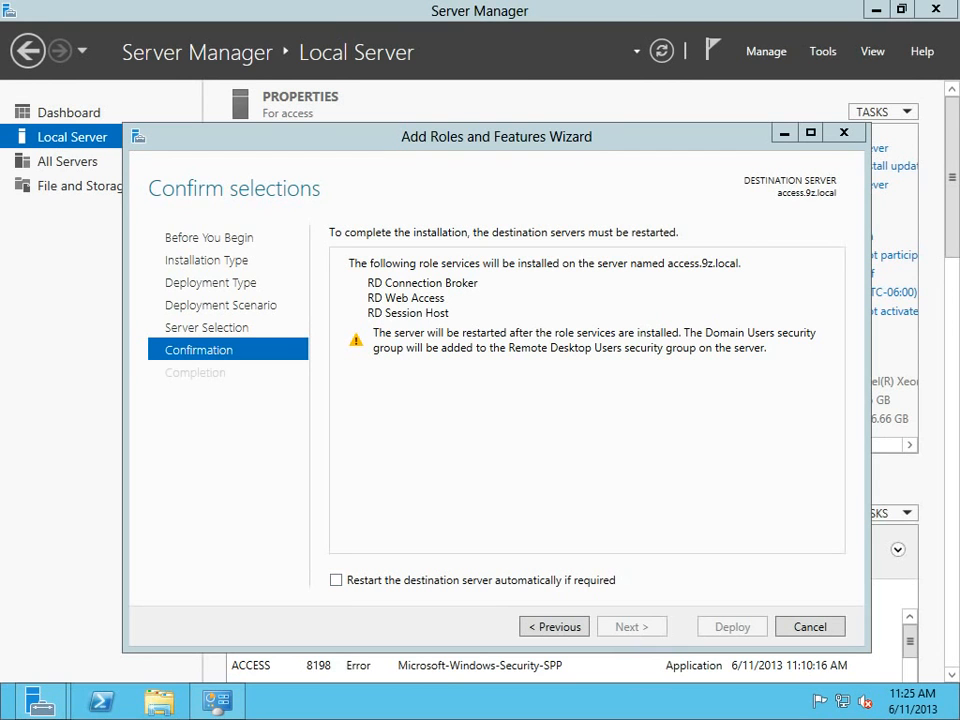
# Check 'Restart the destination server automatically if required' before deploying.
pyautogui.click(336, 580)
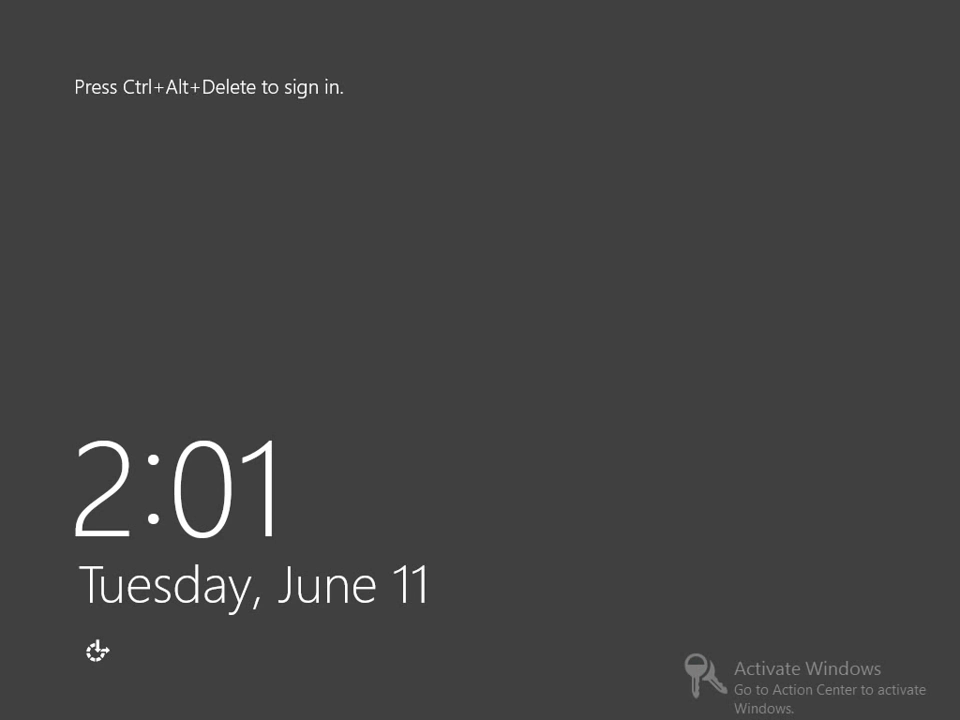
# Sign back in with the user name and password, then dismiss the SharePoint health alert.
pyautogui.hotkey('ctrl', 'alt', 'Delete')
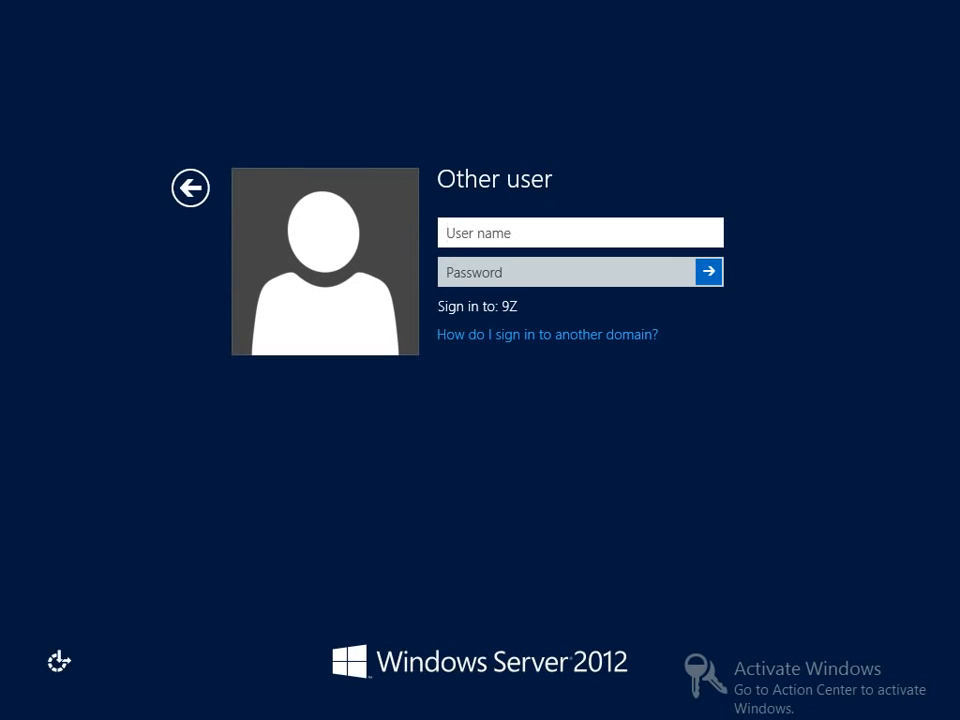
pyautogui.write('chris')
pyautogui.press('Tab')
pyautogui.write('•••••••••')
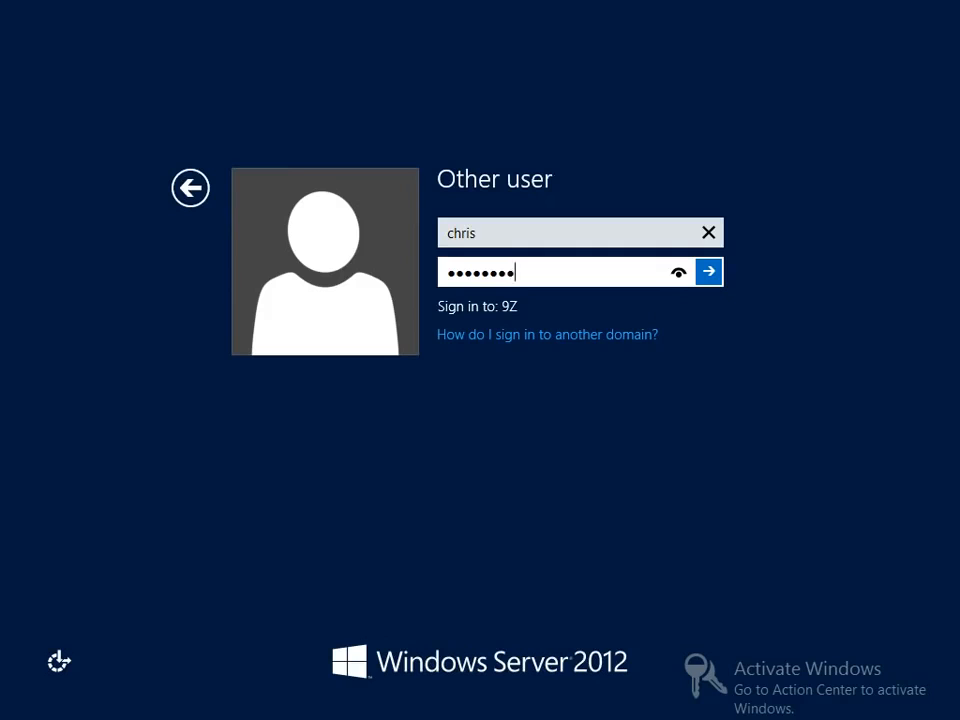
pyautogui.write('••••')
pyautogui.press('Return')
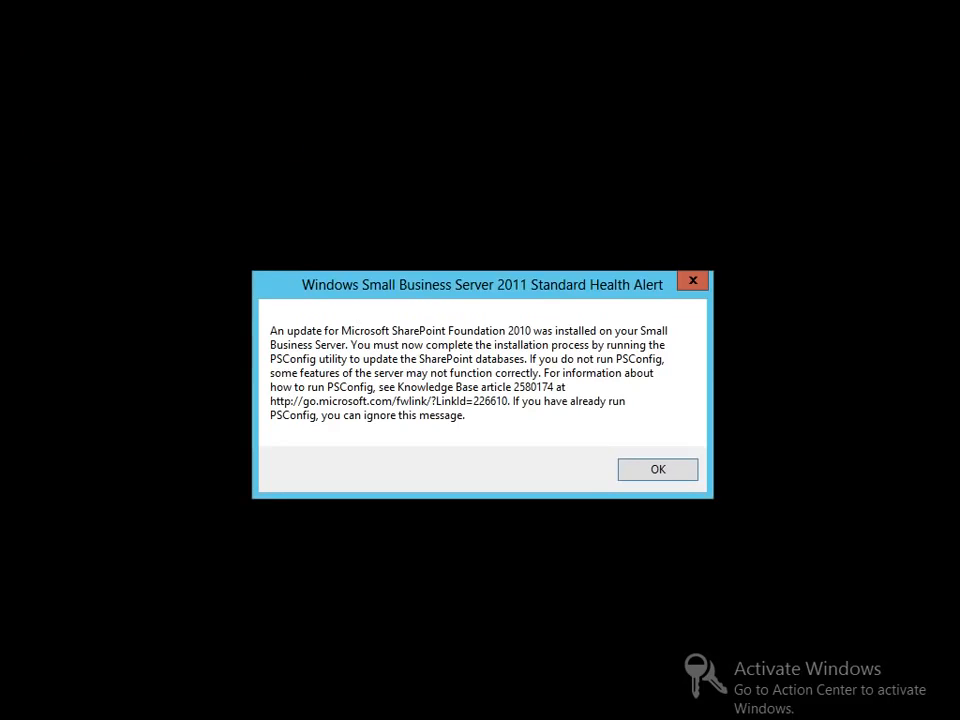
pyautogui.press('Return')
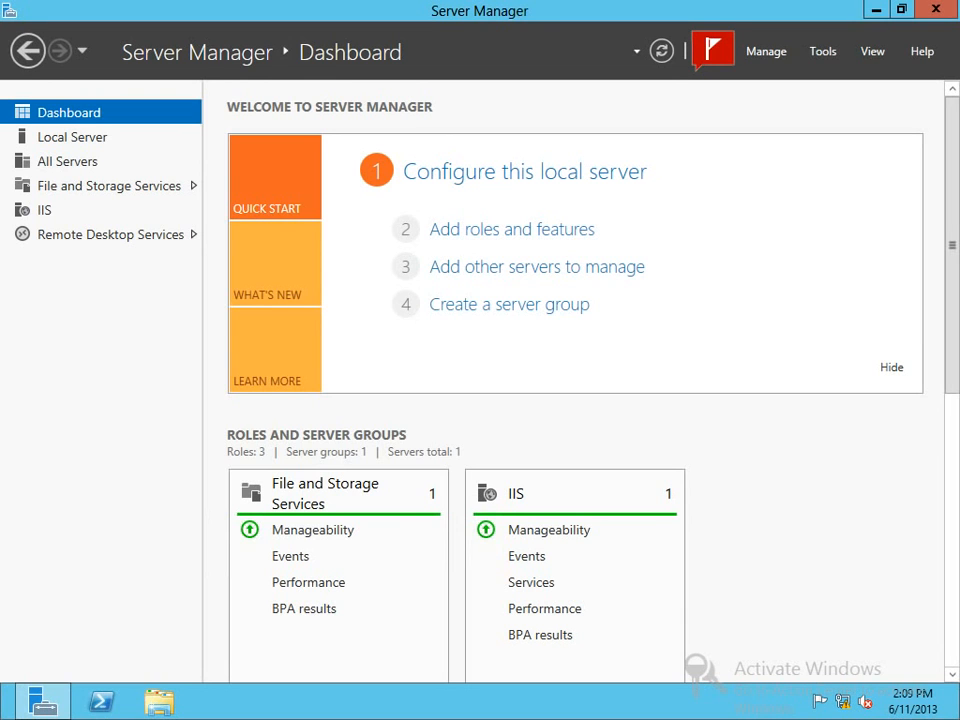
# Check the deployment's Servers list, then return to the Remote Desktop Services Overview.
pyautogui.click(110, 235)
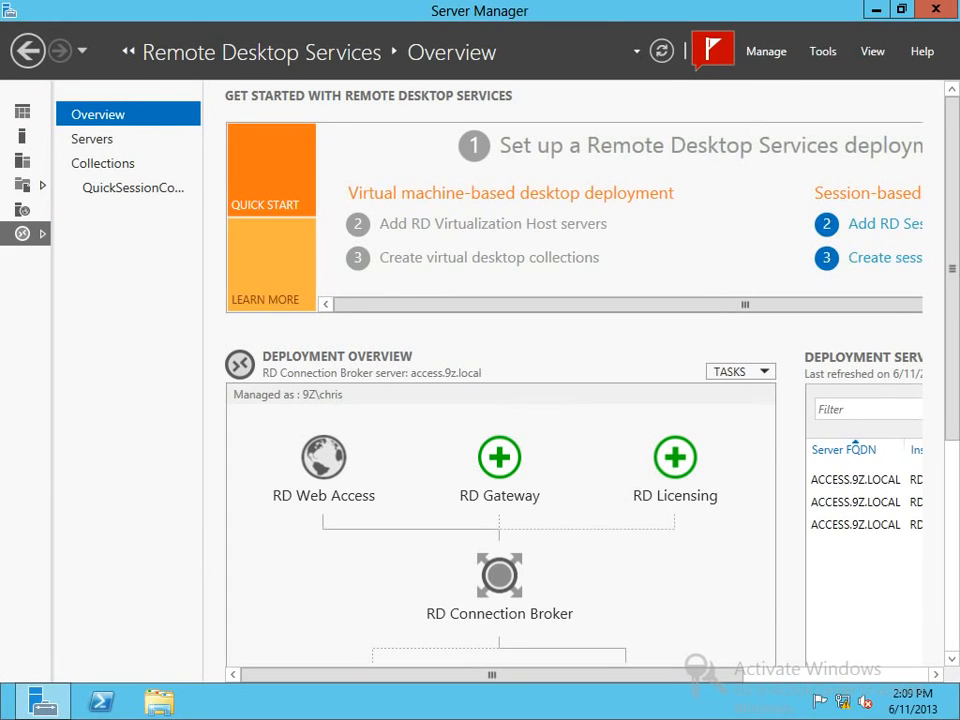
pyautogui.click(92, 139)
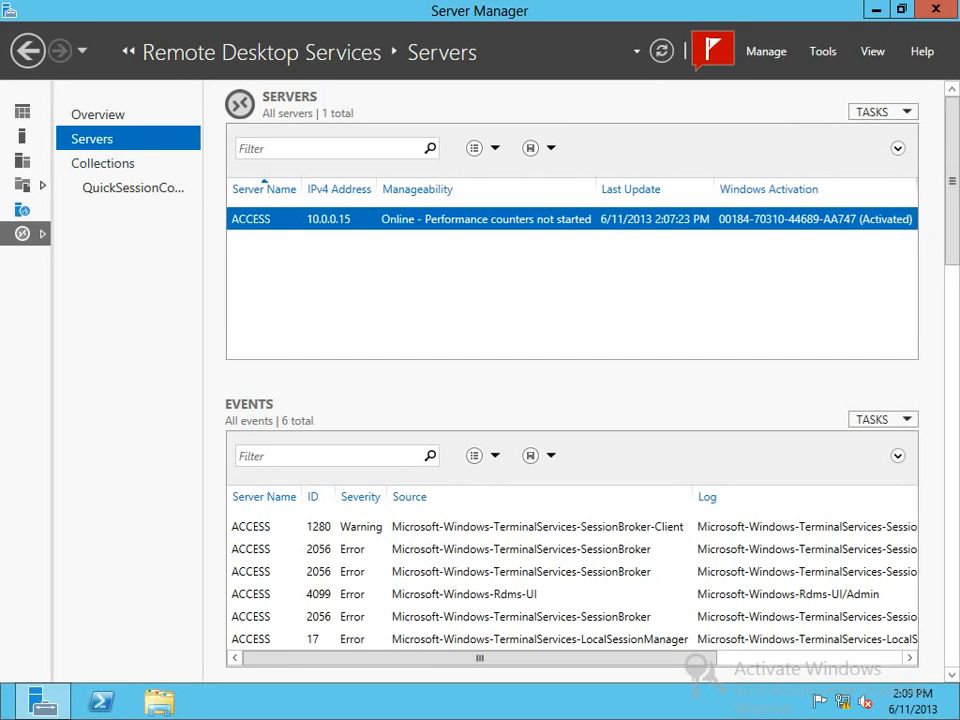
pyautogui.click(98, 115)
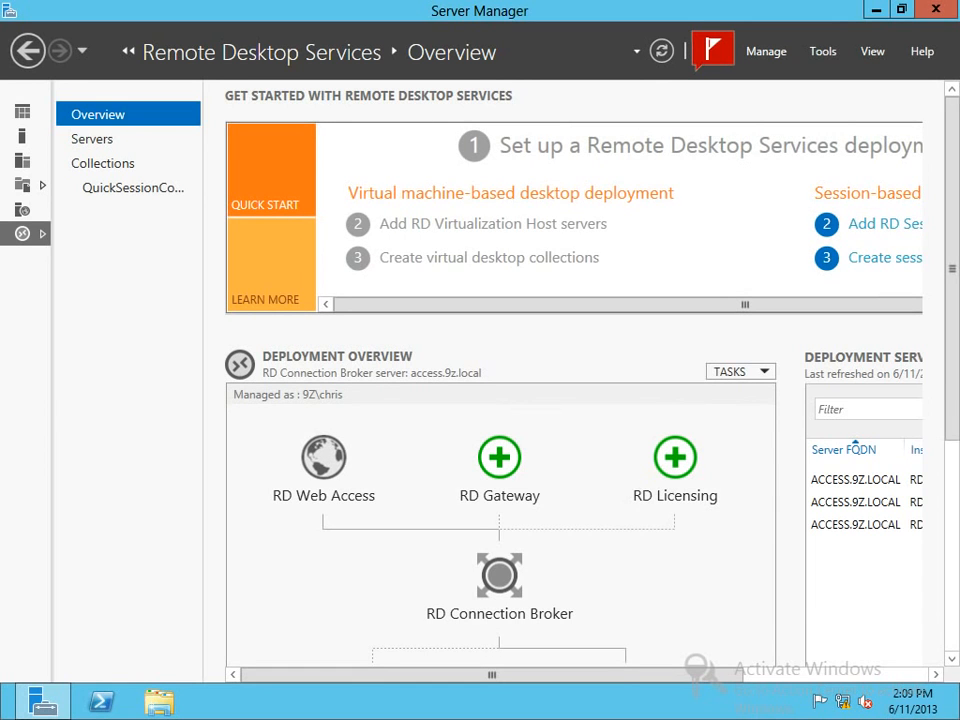
pyautogui.moveTo(492, 675)
pyautogui.mouseDown()
pyautogui.moveTo(526, 675)
pyautogui.moveTo(492, 675)
pyautogui.mouseUp()
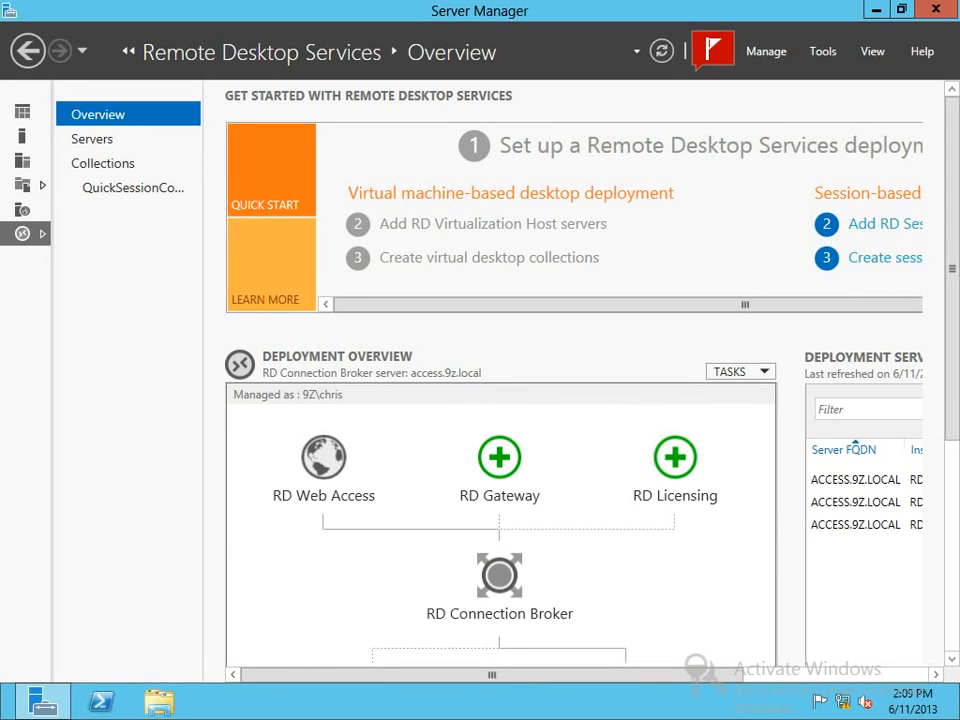
# Select access.9z.local as the new RD Gateway server and continue to the SSL Certificate Name page.
pyautogui.click(499, 458)
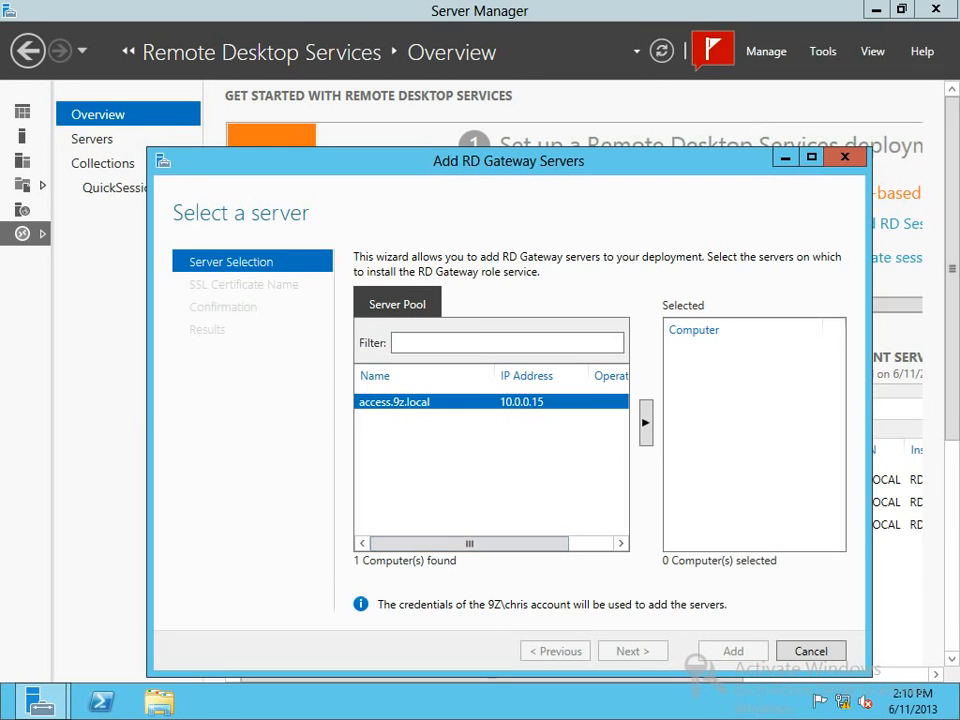
pyautogui.click(646, 423)
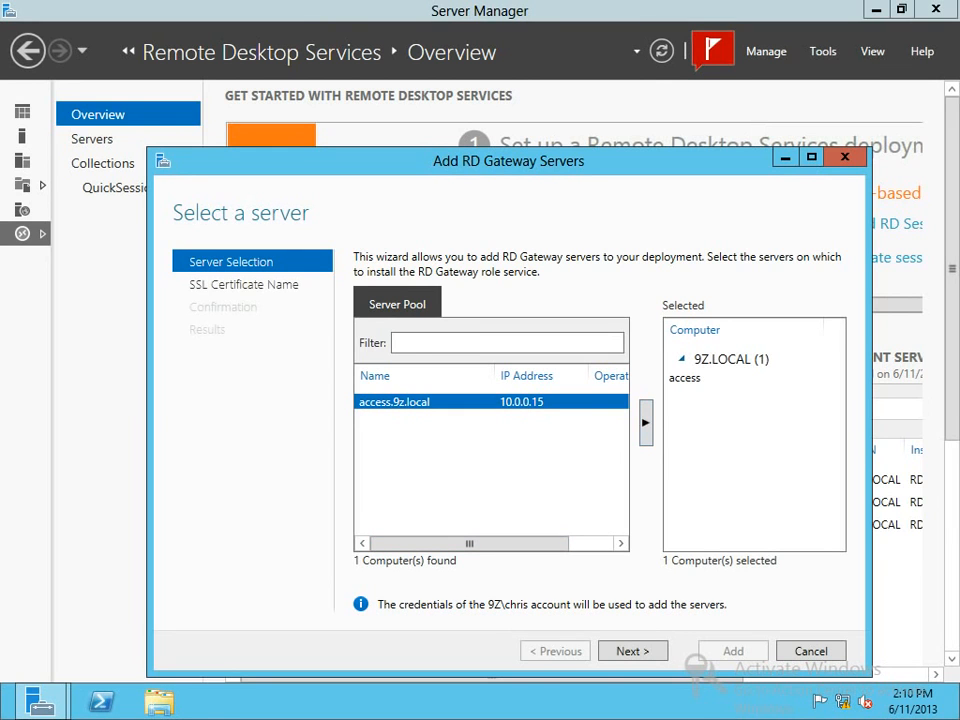
pyautogui.click(632, 651)
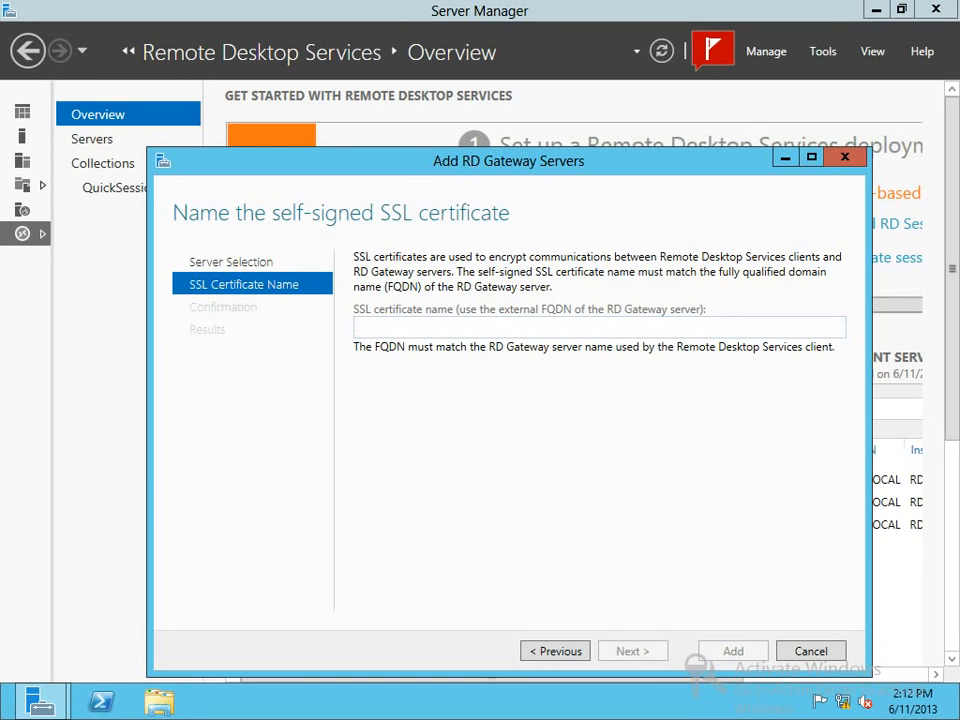
# Enter access.9z.com in the SSL certificate name box and check the entered text.
pyautogui.write('access.9z')
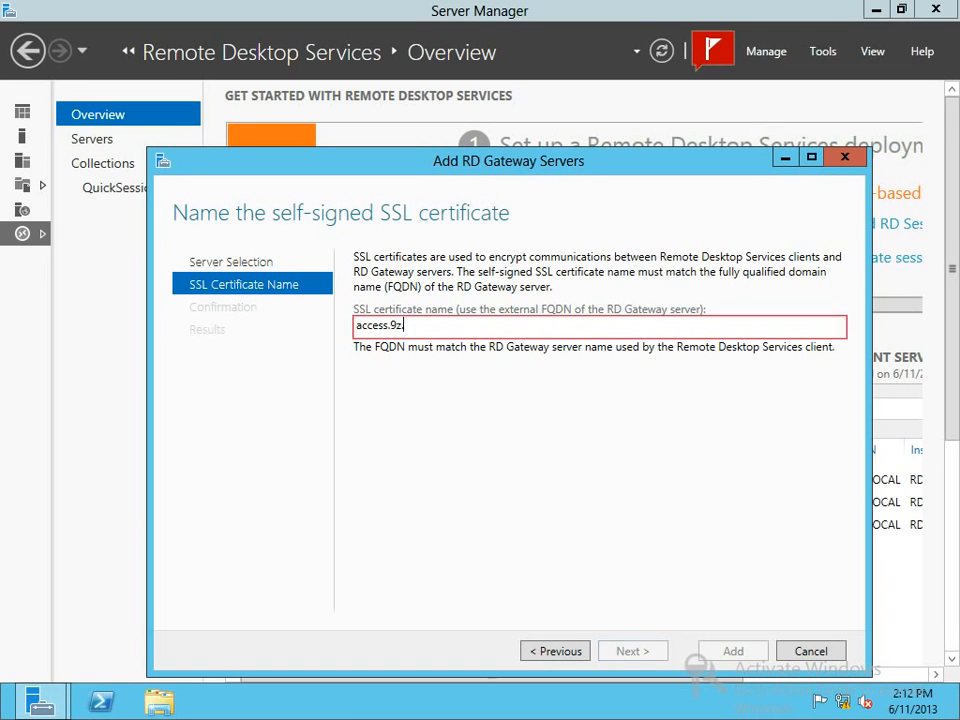
pyautogui.write('.com')
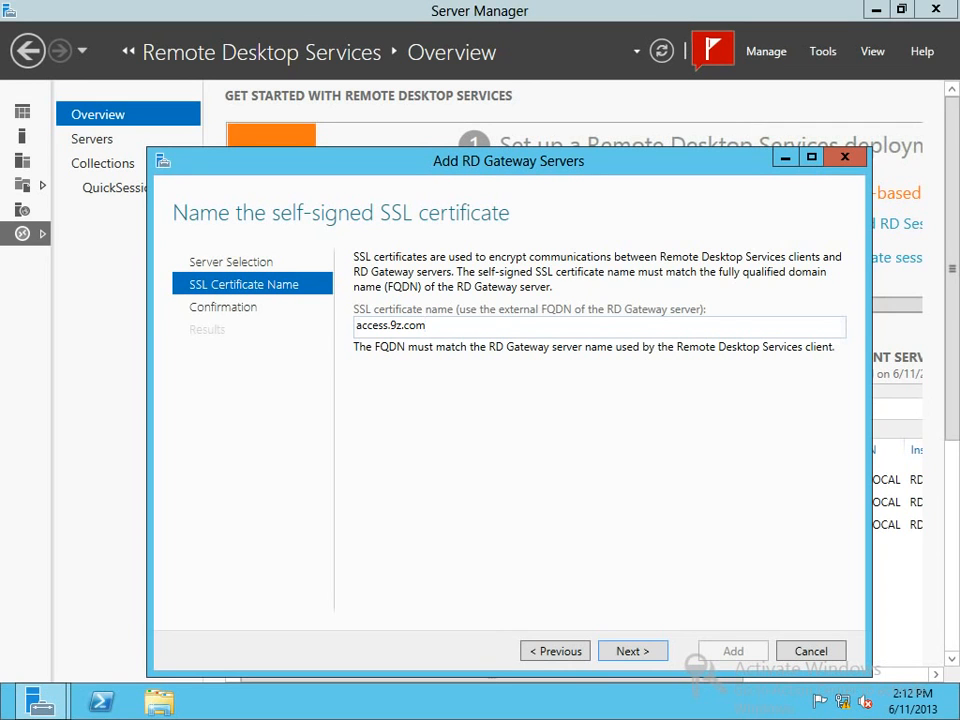
pyautogui.hotkey('ctrl', 'a')
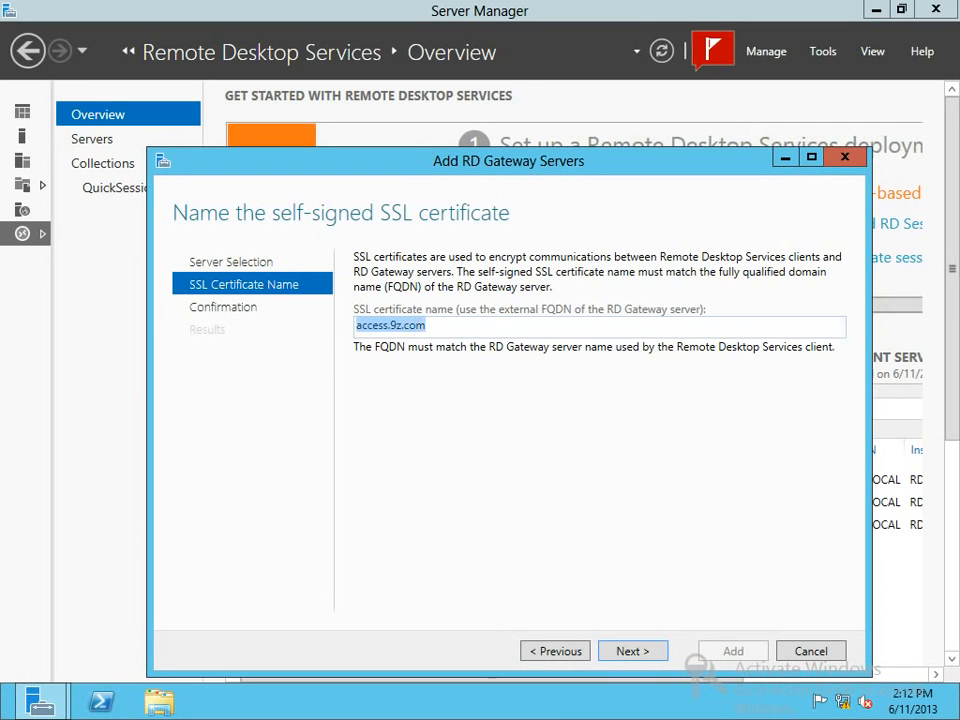
pyautogui.press('Home')
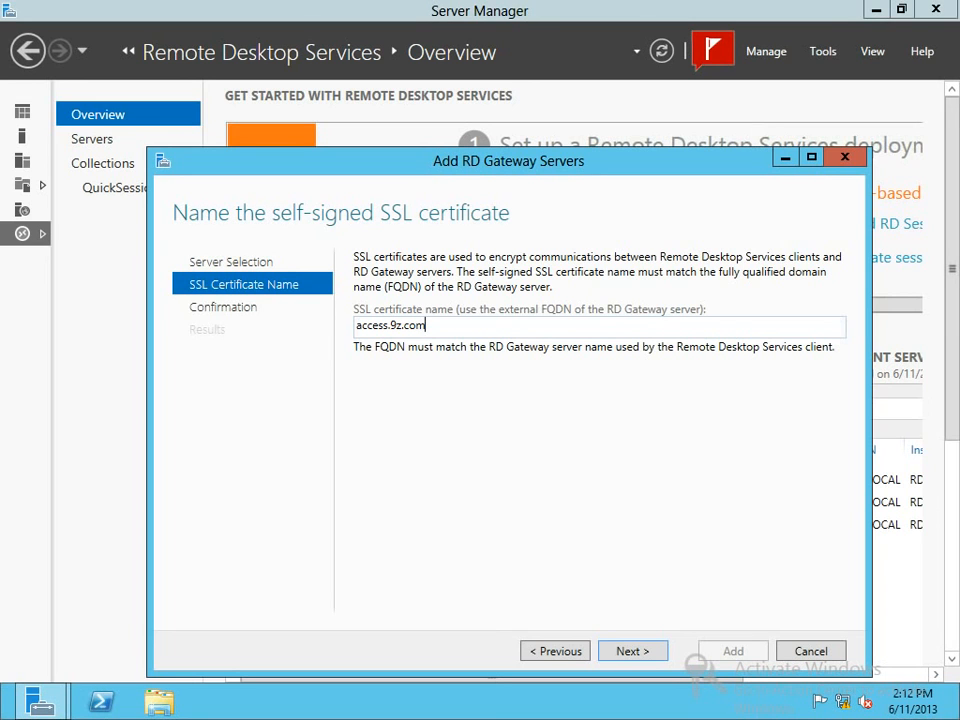
pyautogui.hotkey('ctrl', 'a')
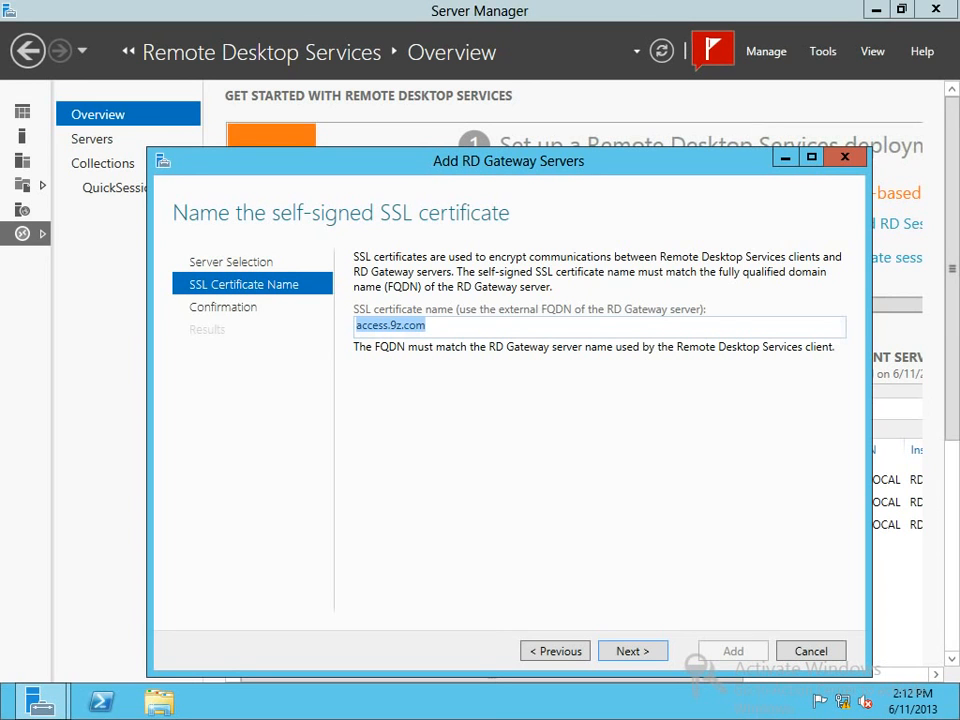
pyautogui.click(390, 325)
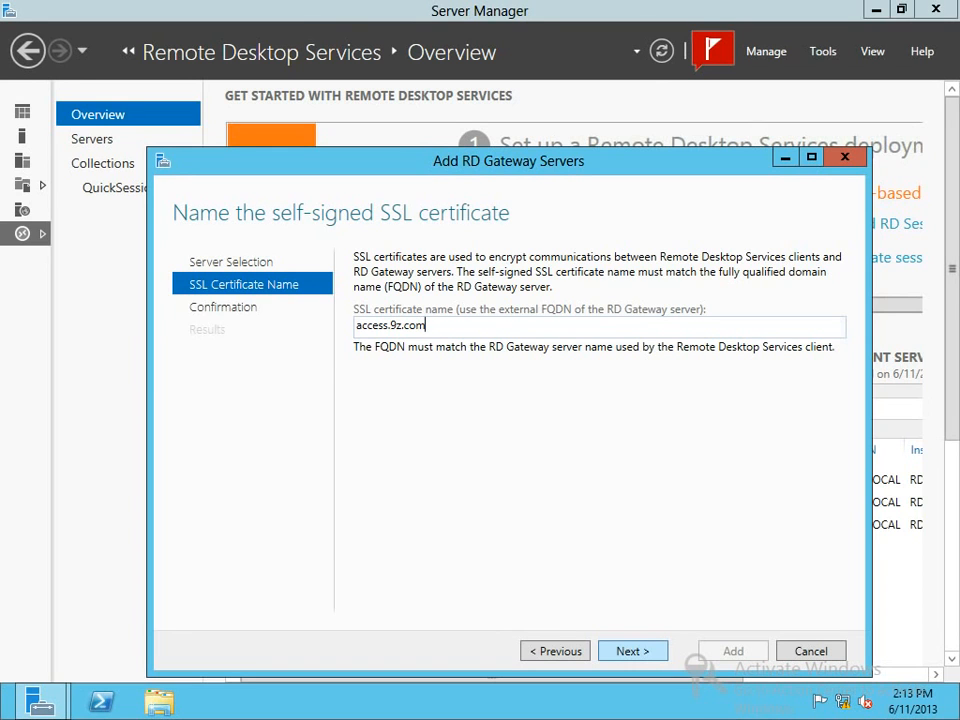
pyautogui.moveTo(427, 326); pyautogui.dragTo(362, 326)
pyautogui.click(427, 326)
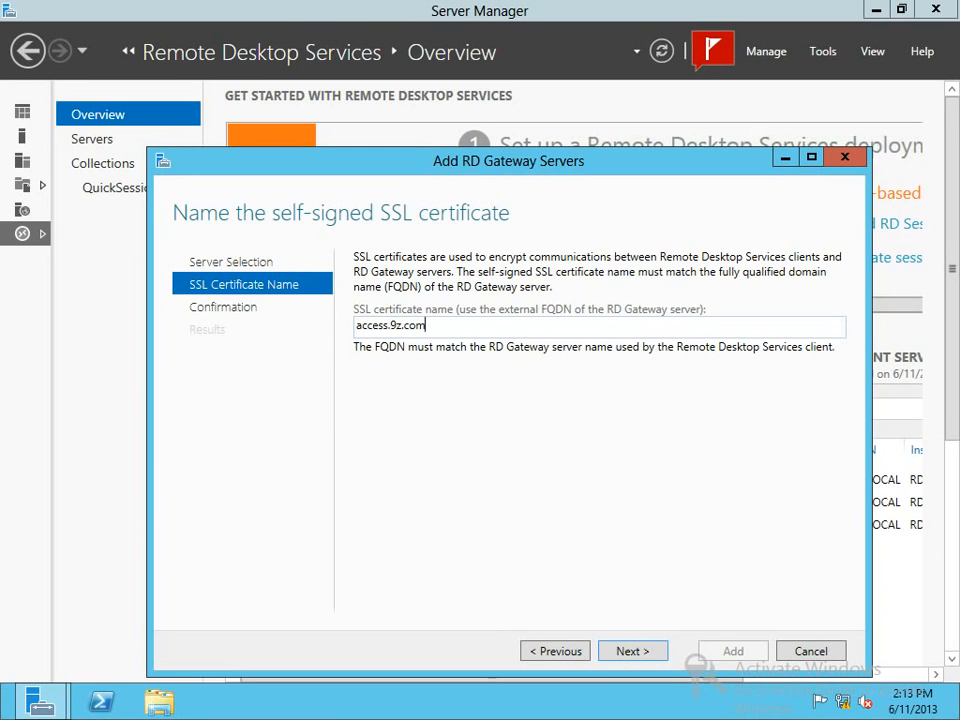
# Confirm the selections, install RD Gateway on access.9z.local, and close the wizard once it succeeds.
pyautogui.click(630, 651)
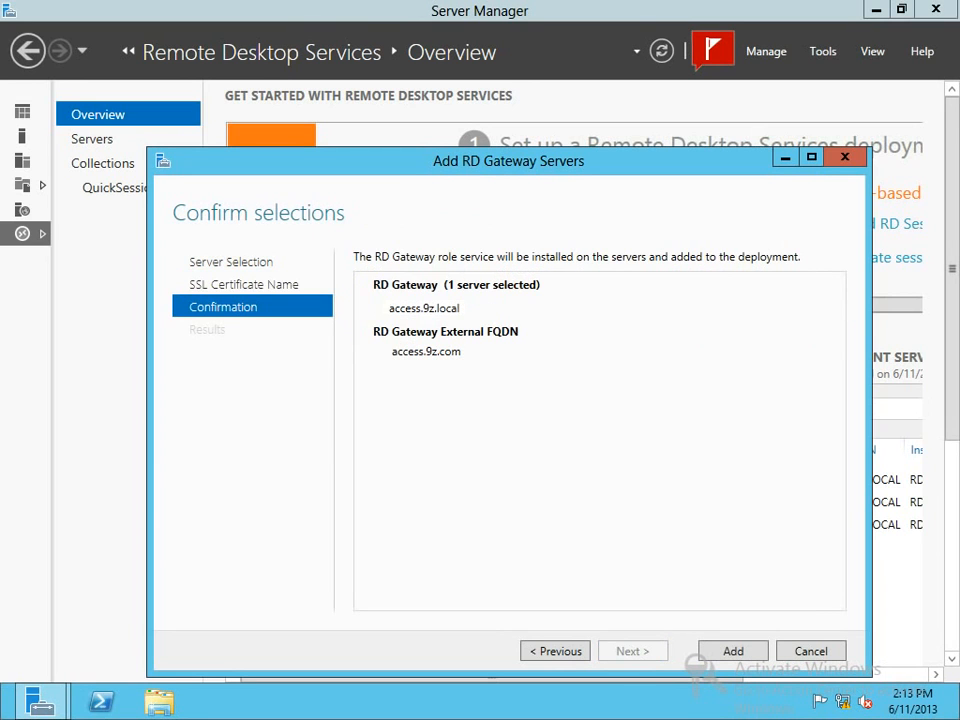
pyautogui.click(733, 651)
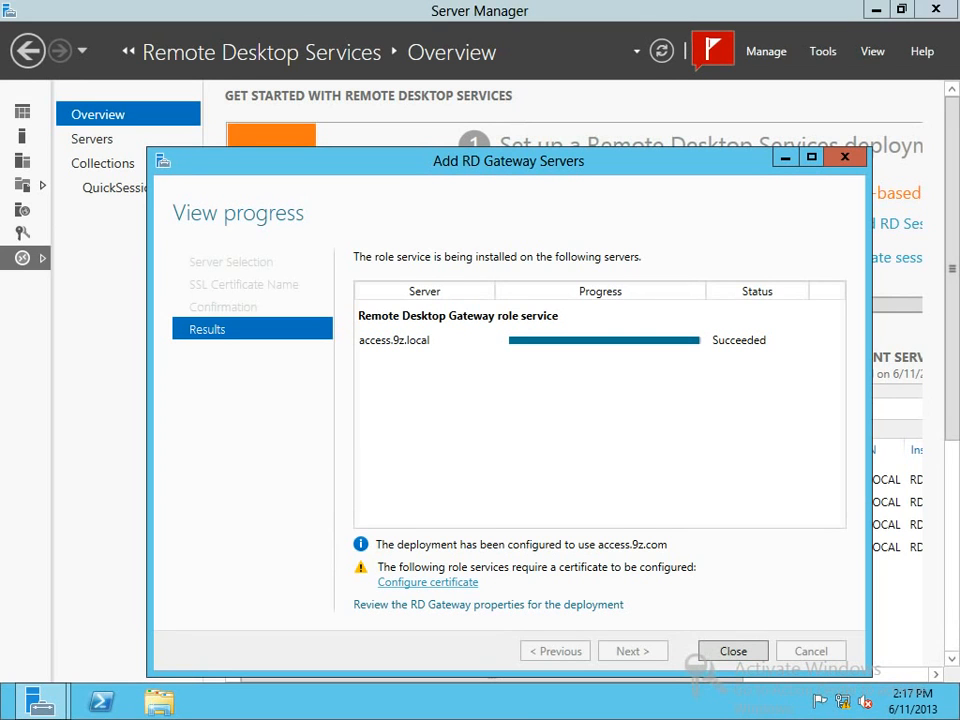
pyautogui.click(733, 651)
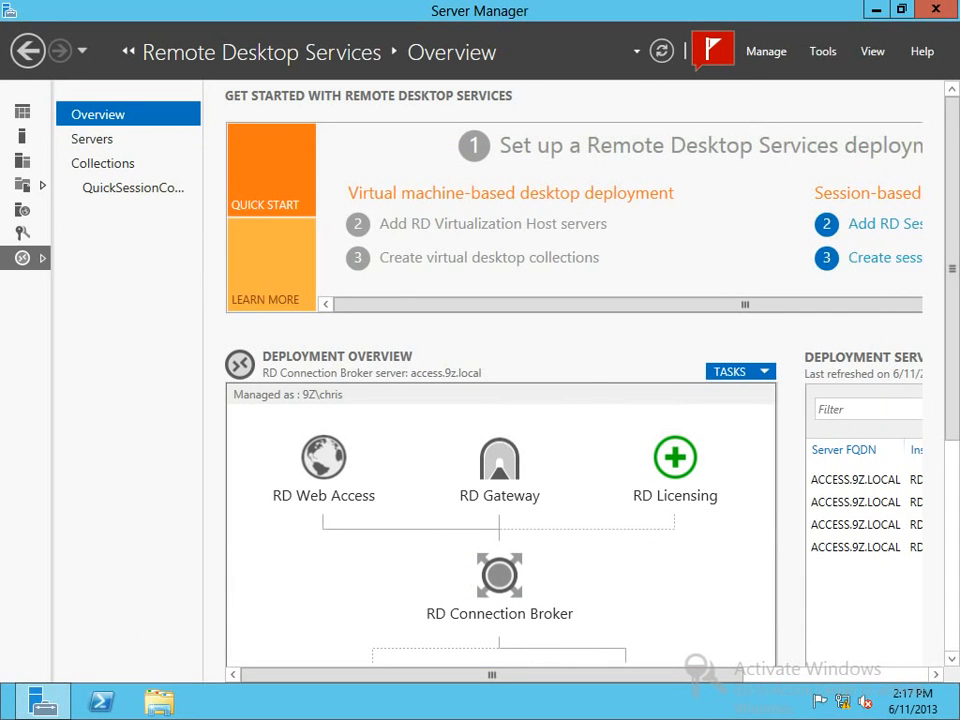
# In Edit Deployment Properties, go to Certificates, select the first role service, and start Create new certificate.
pyautogui.click(738, 371)
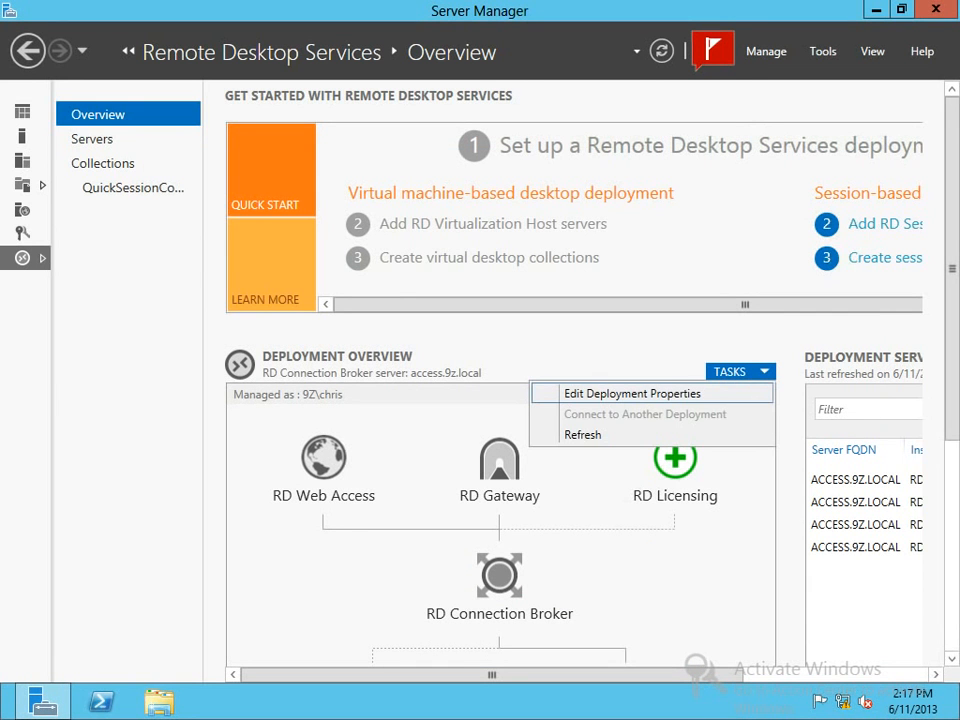
pyautogui.click(730, 371)
pyautogui.click(632, 392)
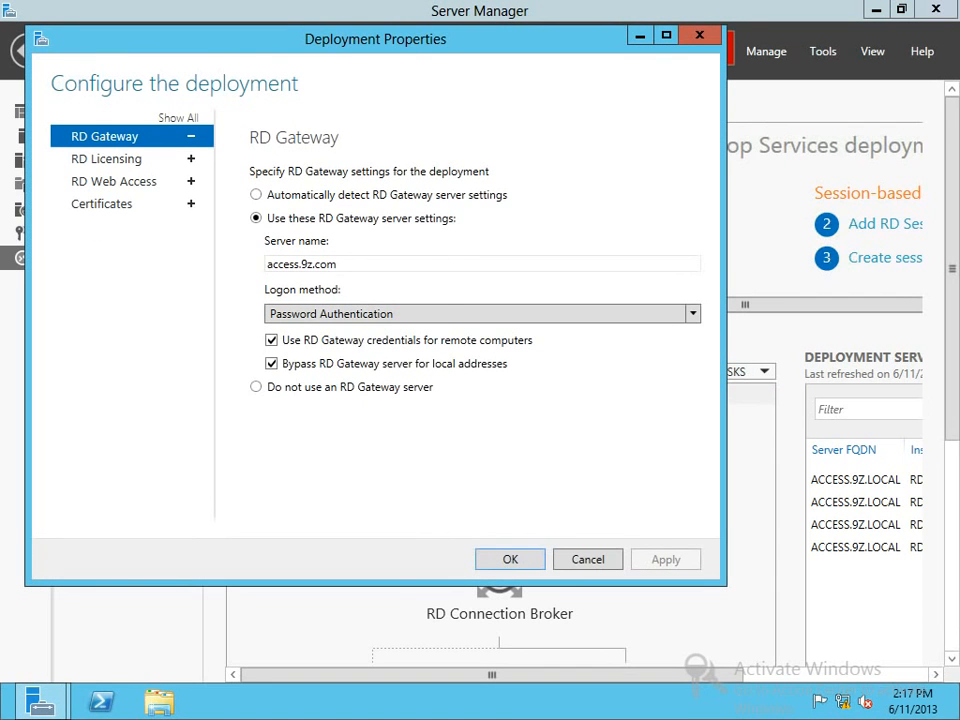
pyautogui.click(101, 203)
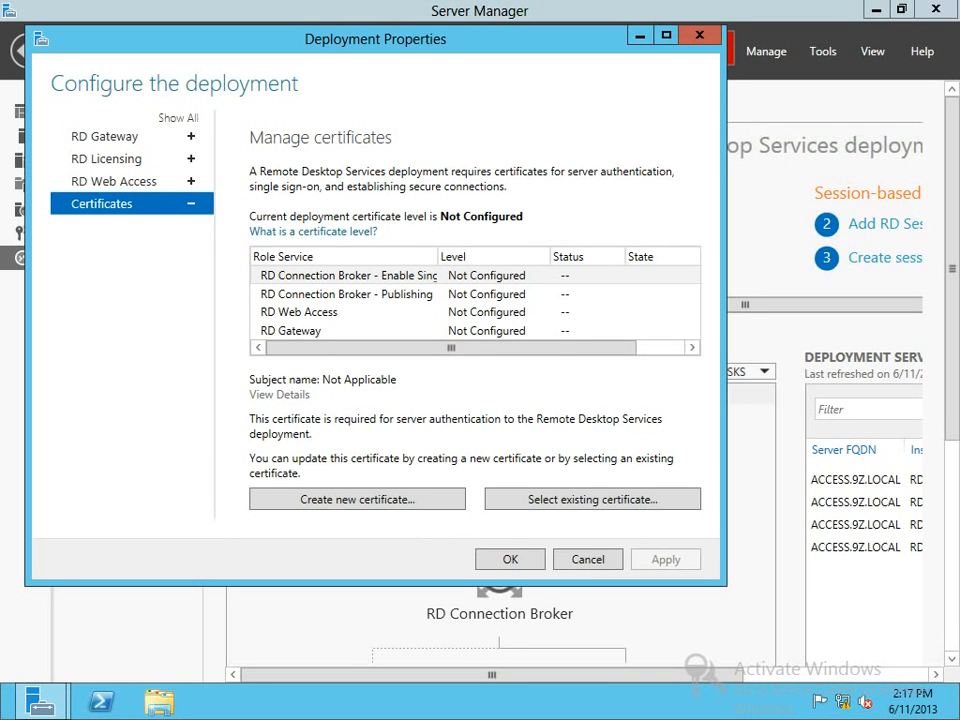
pyautogui.click(348, 275)
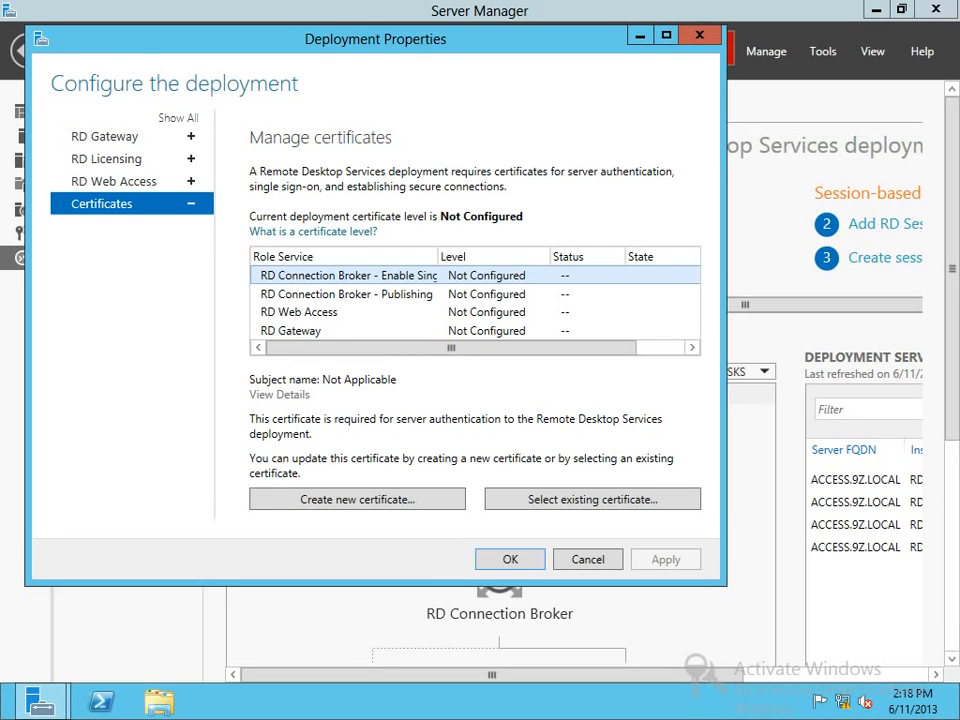
pyautogui.press('Tab')
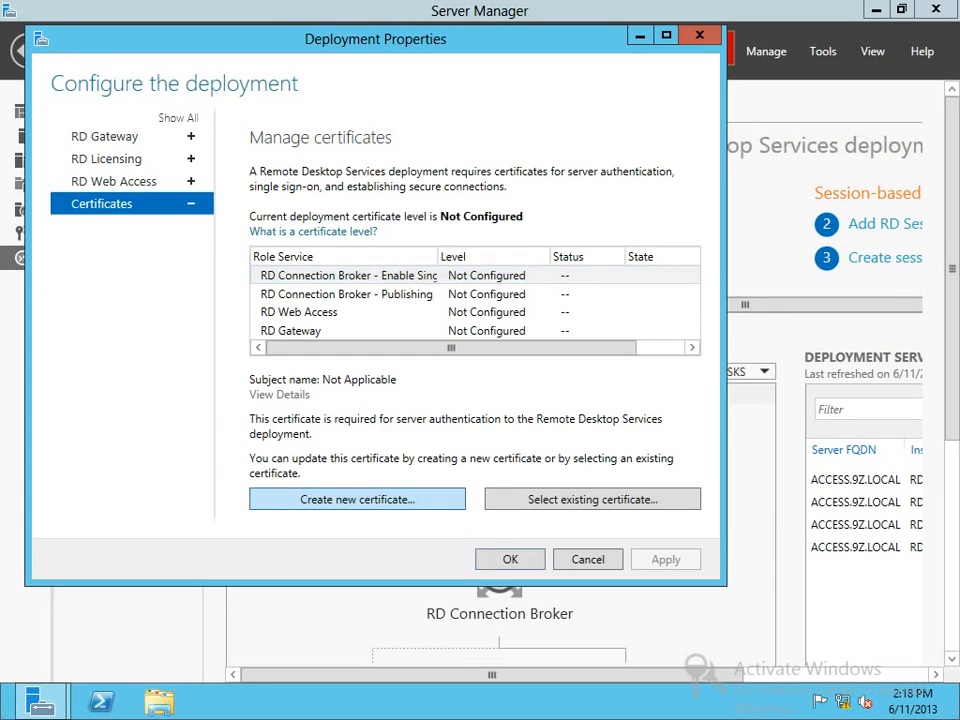
pyautogui.press('Return')
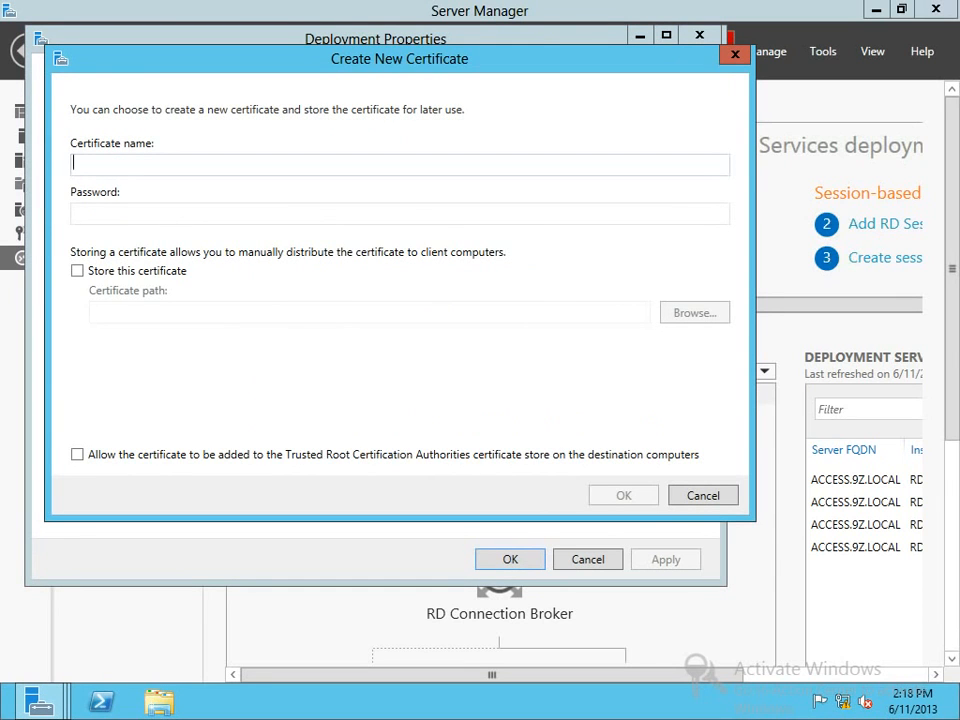
# Name the certificate access.9z.com, enter the certificate password, and enable storing it as a file.
pyautogui.write('acc')
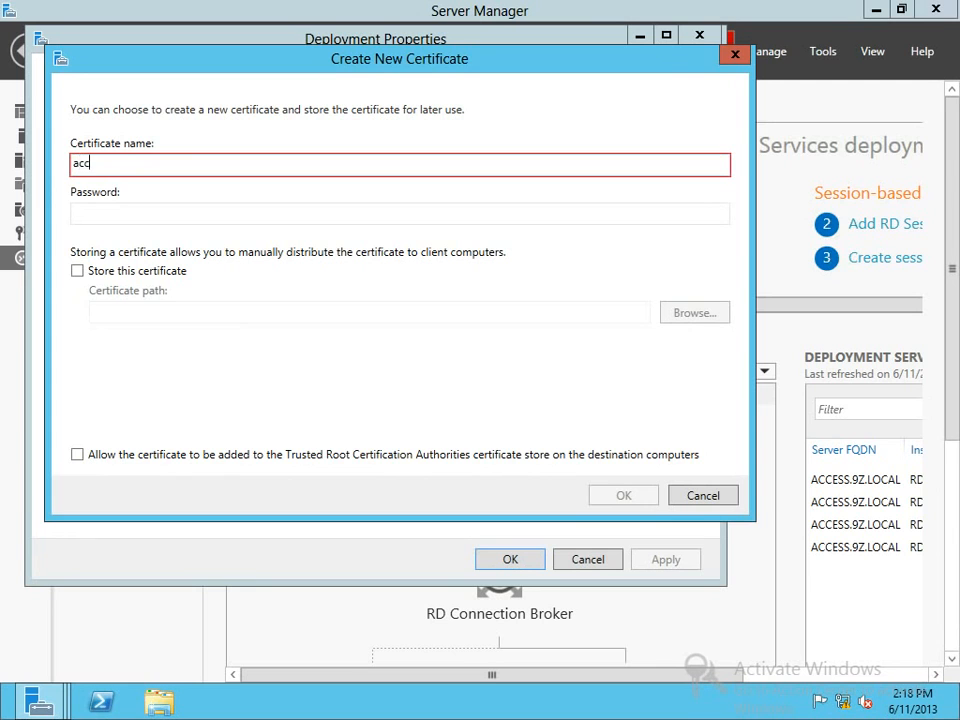
pyautogui.write('ess.9z.com')
pyautogui.press('Tab')
pyautogui.write('password1')
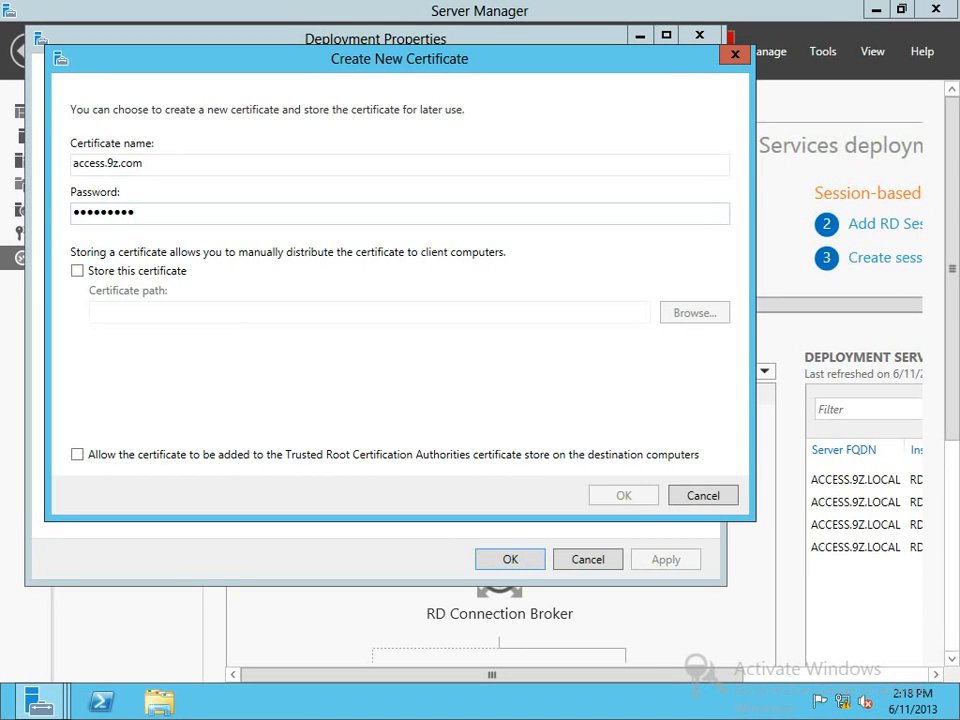
pyautogui.press('Tab')
pyautogui.press('space')
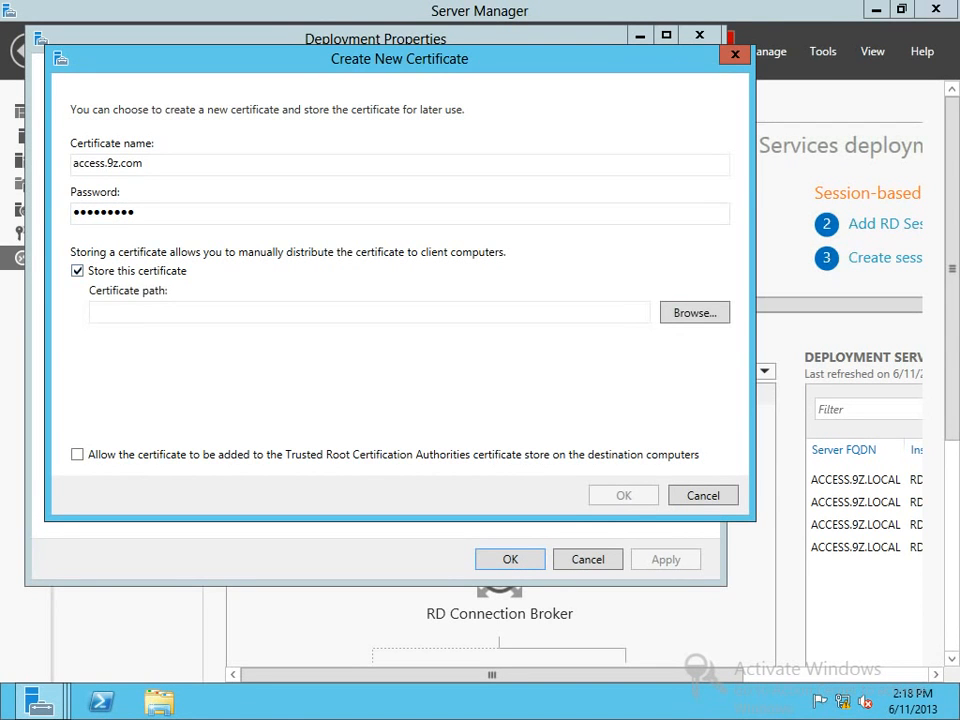
# Save the certificate to the Desktop as throwmeaway, allow it into Trusted Root, and confirm.
pyautogui.press('Return')
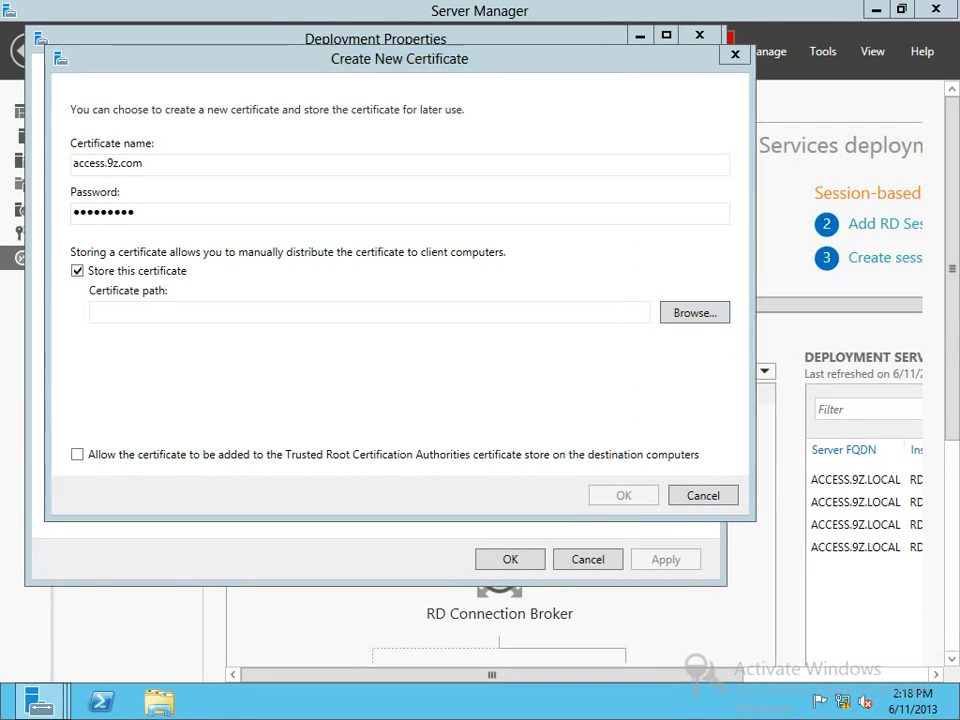
pyautogui.click(126, 176)
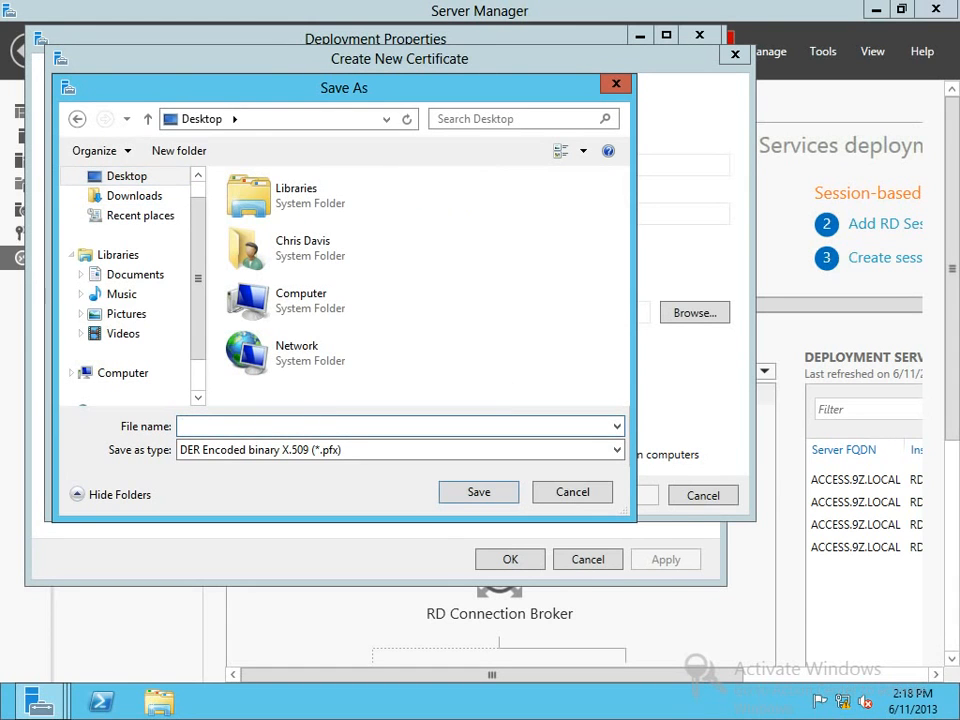
pyautogui.write('throwmeaway')
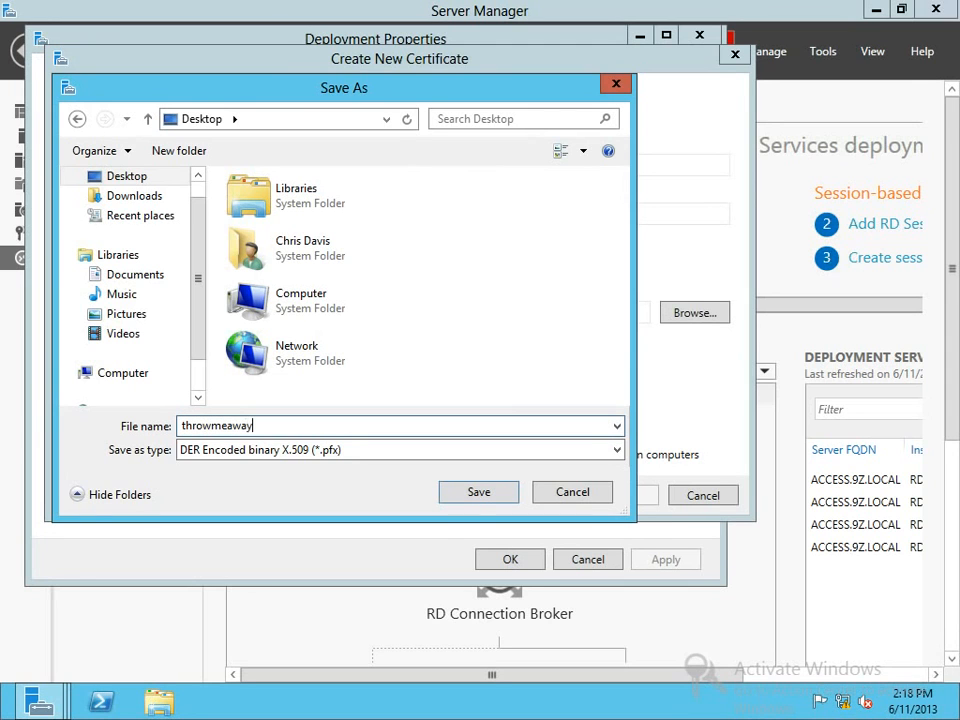
pyautogui.press('Return')
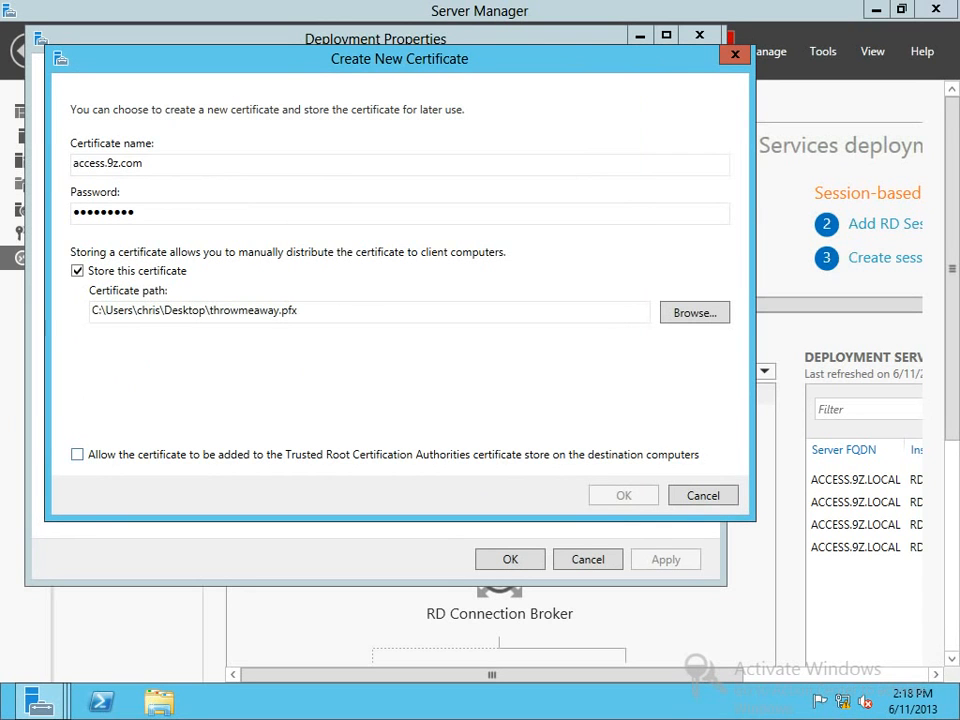
pyautogui.click(77, 455)
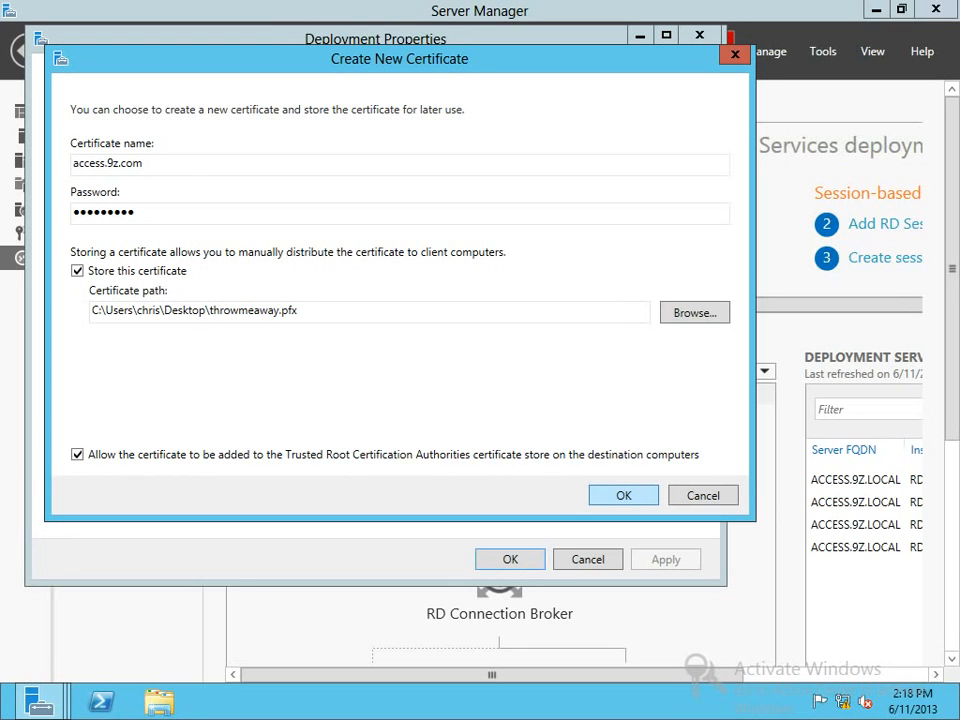
pyautogui.press('Return')
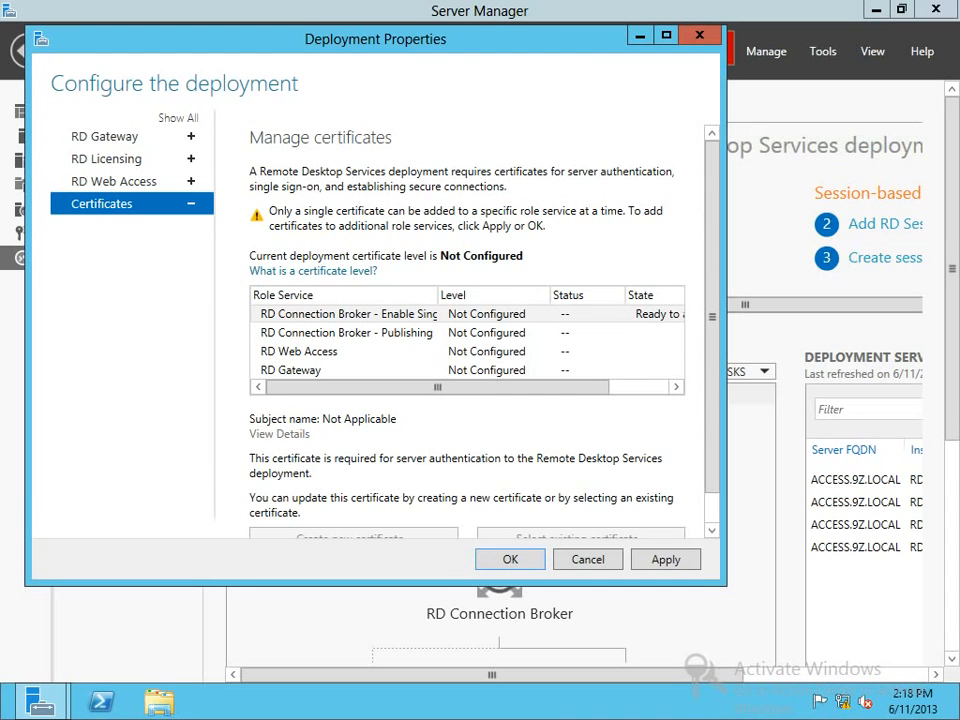
# Apply the new certificate to RD Connection Broker - Enable Single Sign On and maximize the window.
pyautogui.click(345, 314)
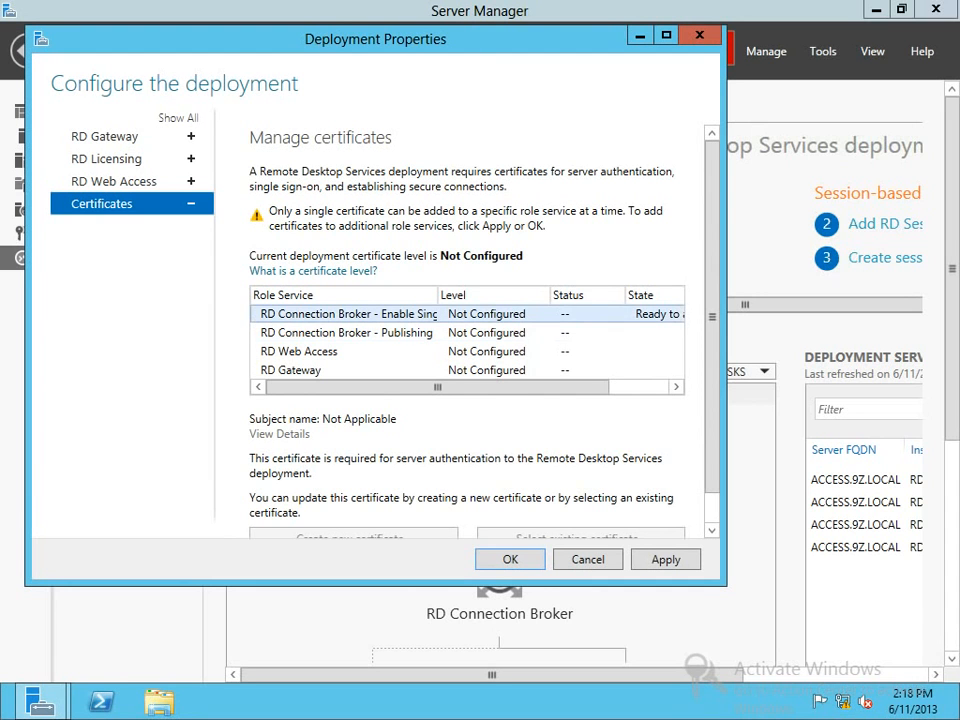
pyautogui.click(345, 333)
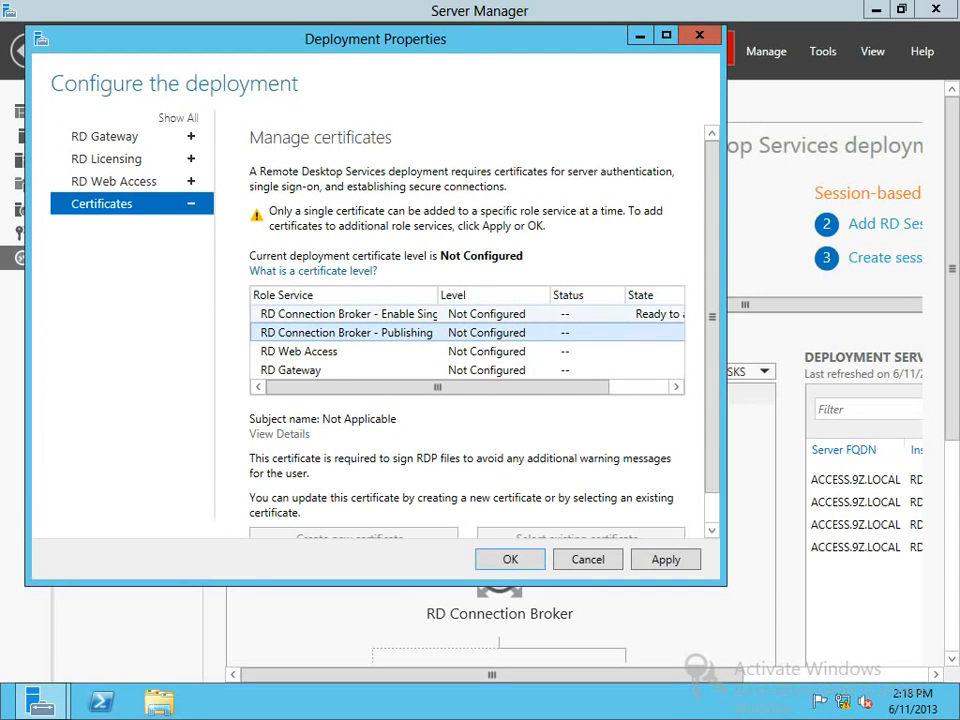
pyautogui.click(345, 314)
pyautogui.click(665, 559)
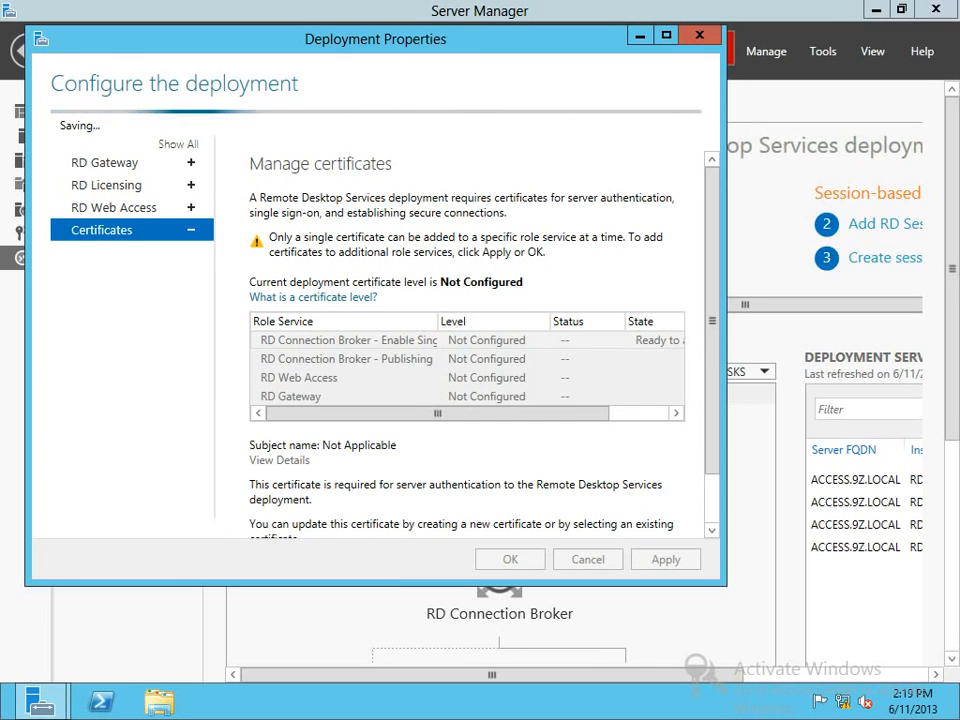
pyautogui.press('super+Up')
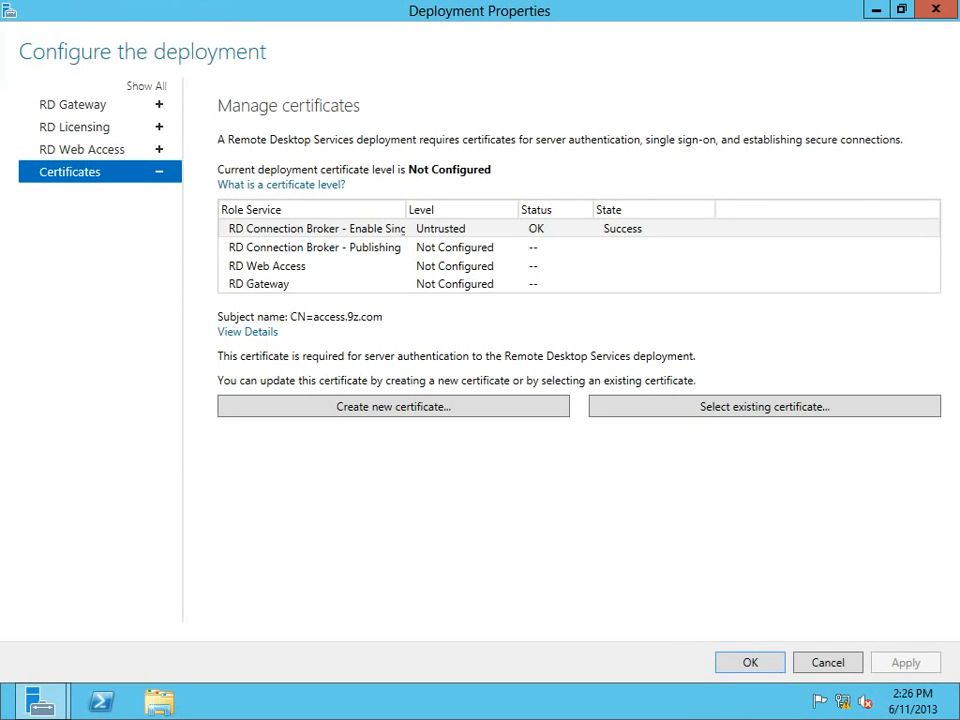
pyautogui.click(340, 229)
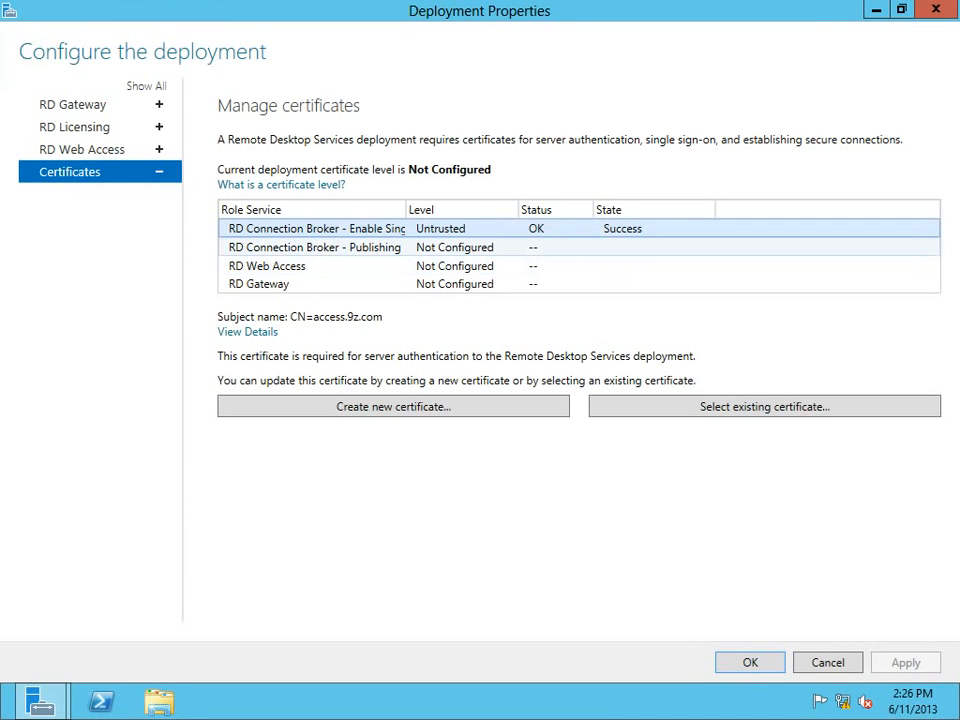
pyautogui.click(340, 247)
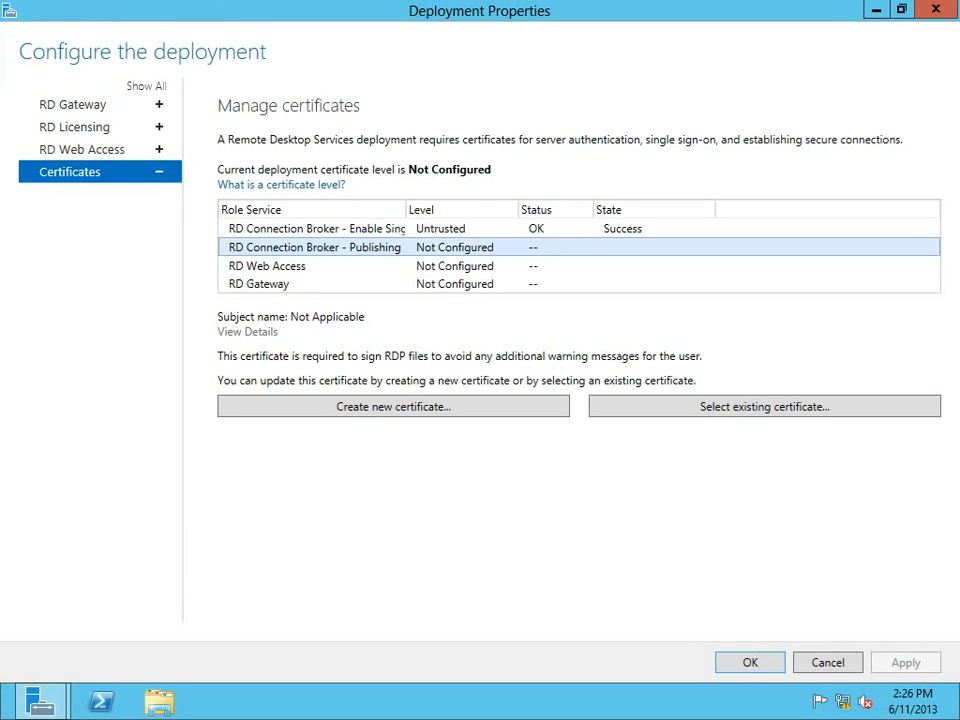
pyautogui.click(340, 229)
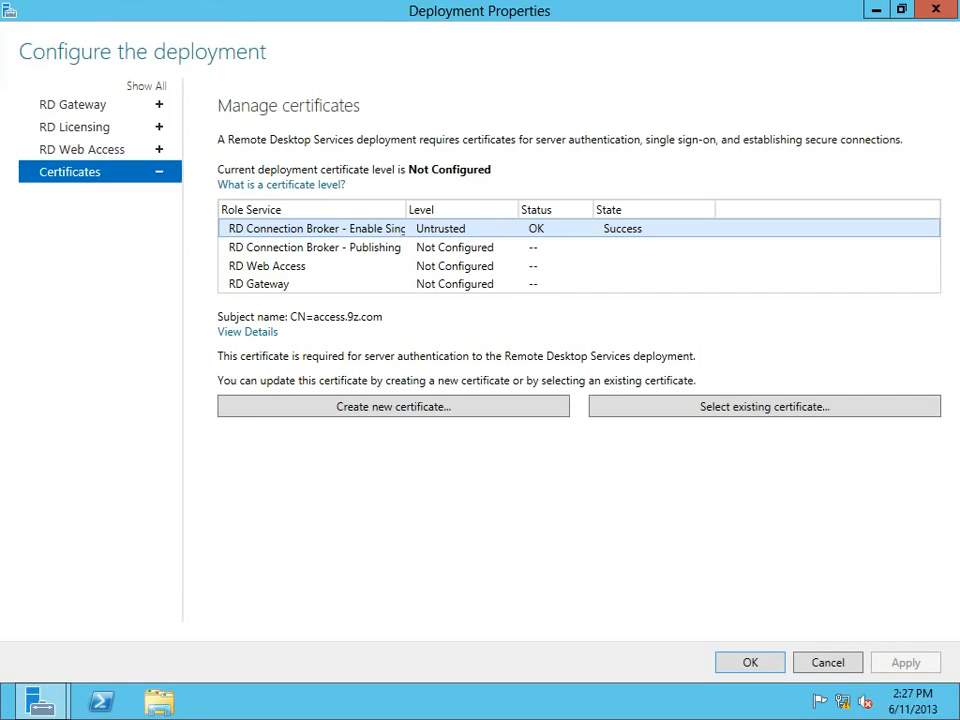
pyautogui.click(314, 247)
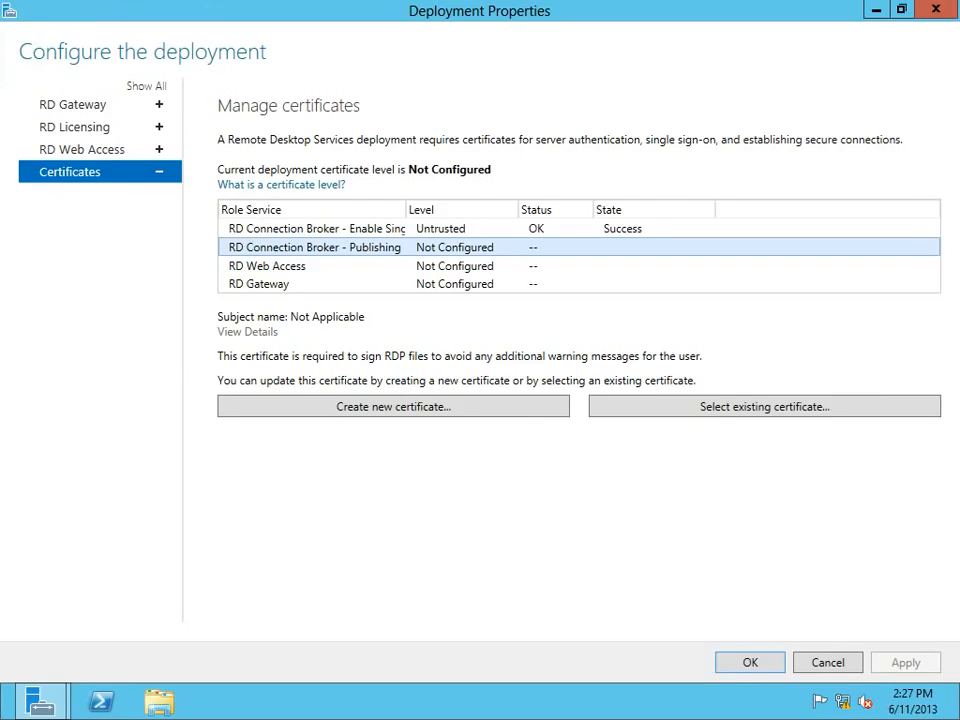
# Launch Internet Explorer from the Start screen, then close it.
pyautogui.click(15, 708)
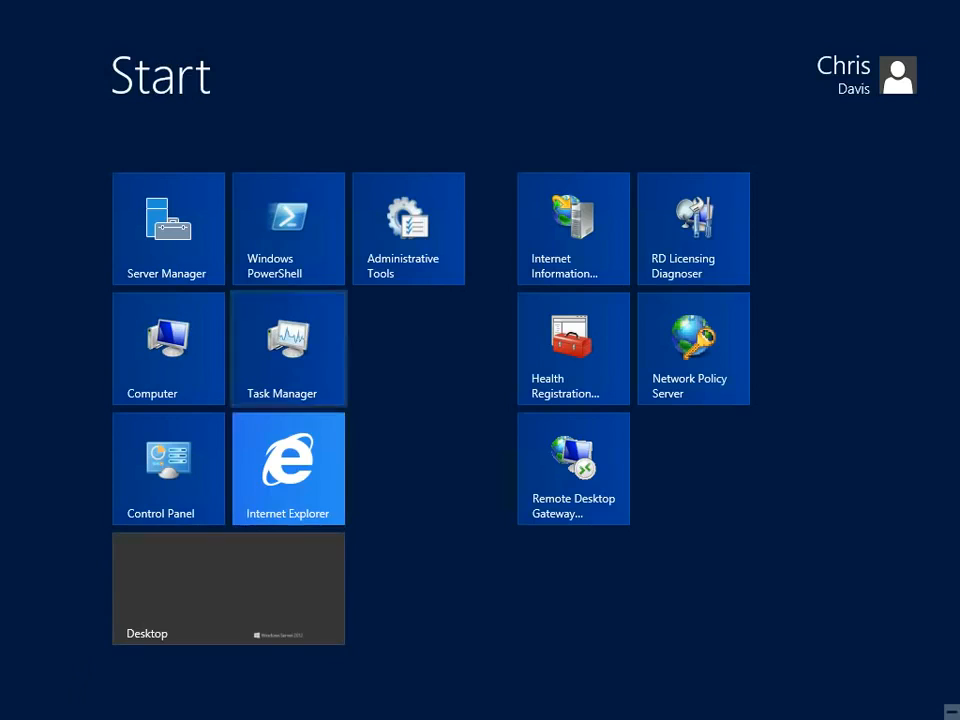
pyautogui.click(288, 468)
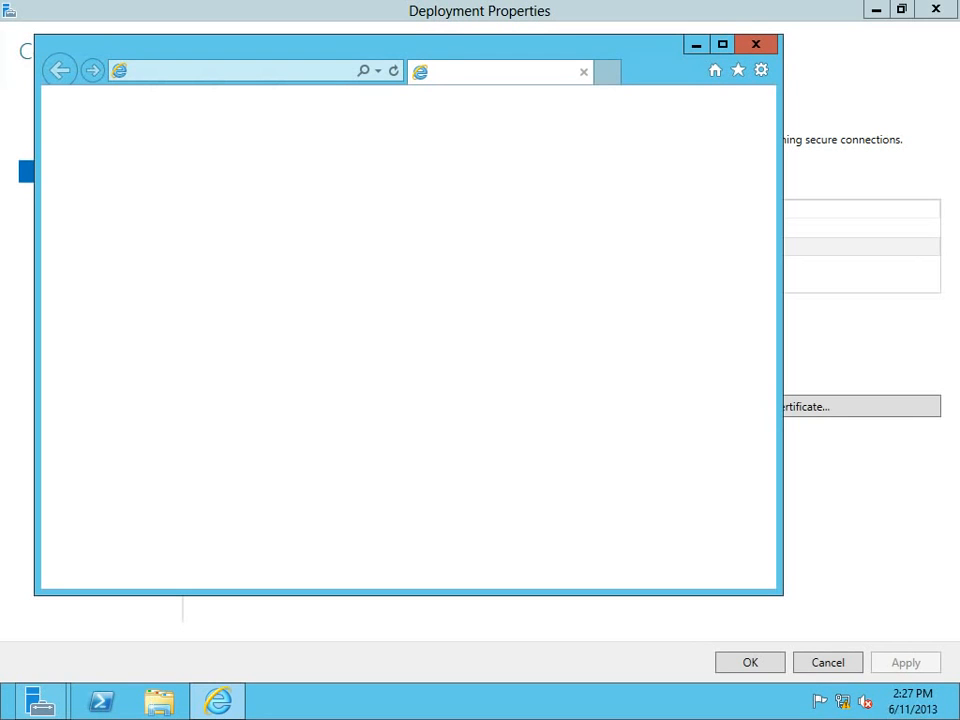
pyautogui.click(756, 44)
# Open Command Prompt (Admin) from the Win+X menu, approve UAC, and run mmc.
pyautogui.moveTo(3, 716)
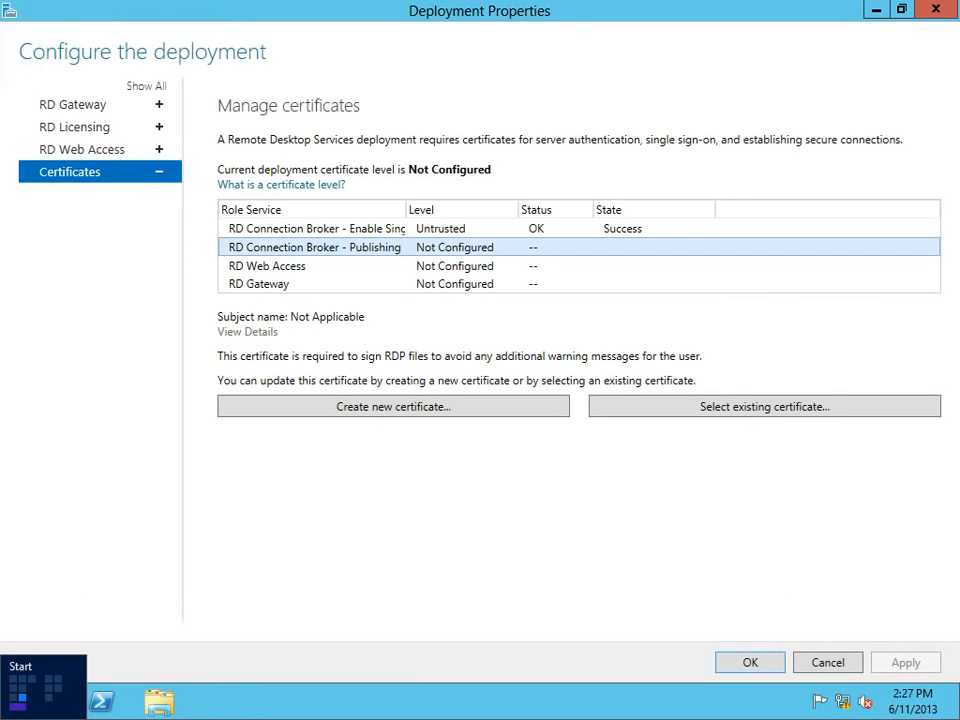
pyautogui.press('super')
pyautogui.press('super+x')
pyautogui.press('Up')
pyautogui.press('Up')
pyautogui.press('Up')
pyautogui.press('Up')
pyautogui.press('Up')
pyautogui.press('Up')
pyautogui.press('Up')
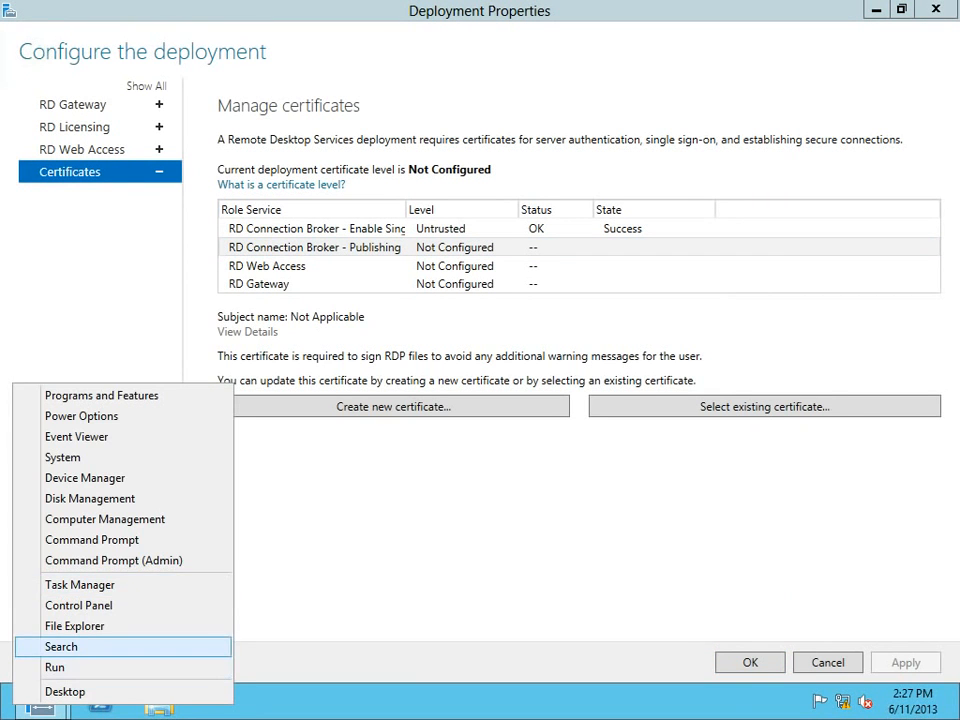
pyautogui.press('Return')
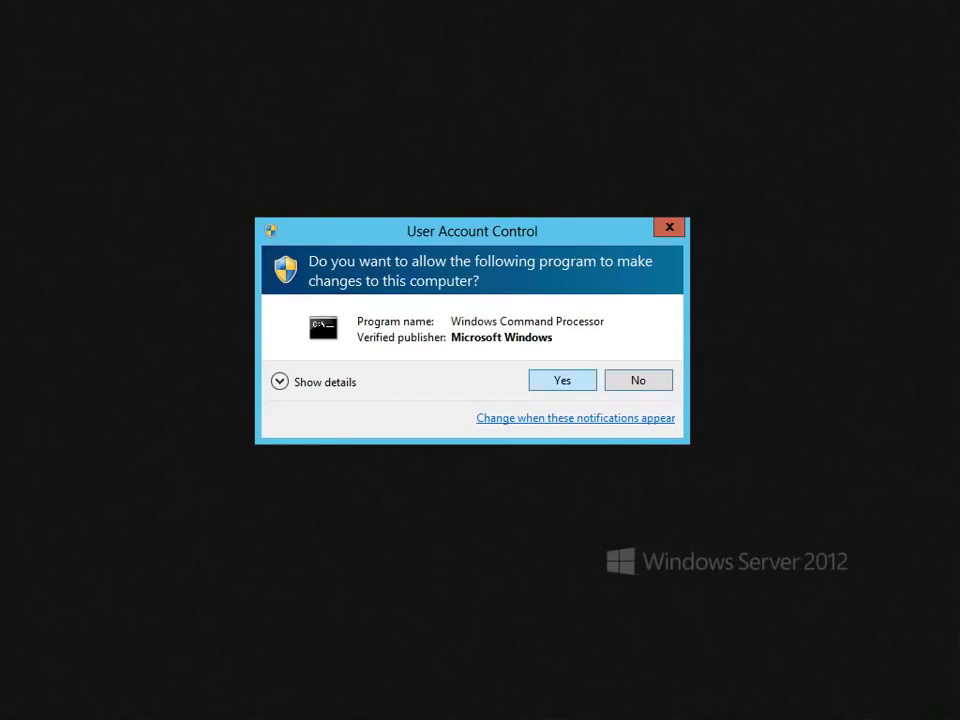
pyautogui.hotkey('alt', 'y')
pyautogui.write('mmc')
pyautogui.press('Return')
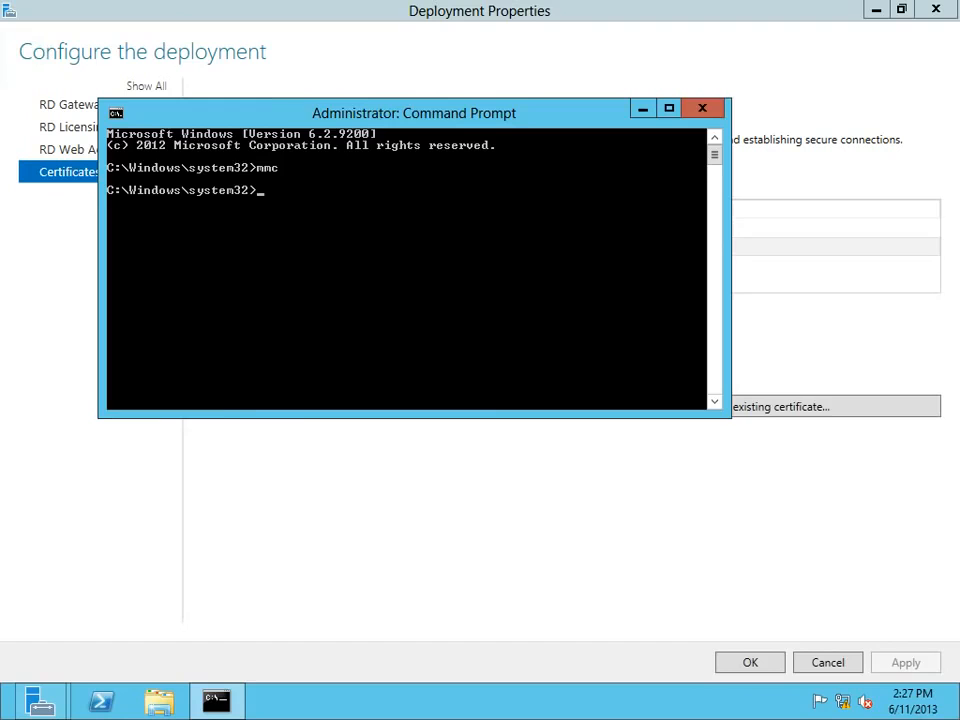
pyautogui.hotkey('alt', 'Tab')
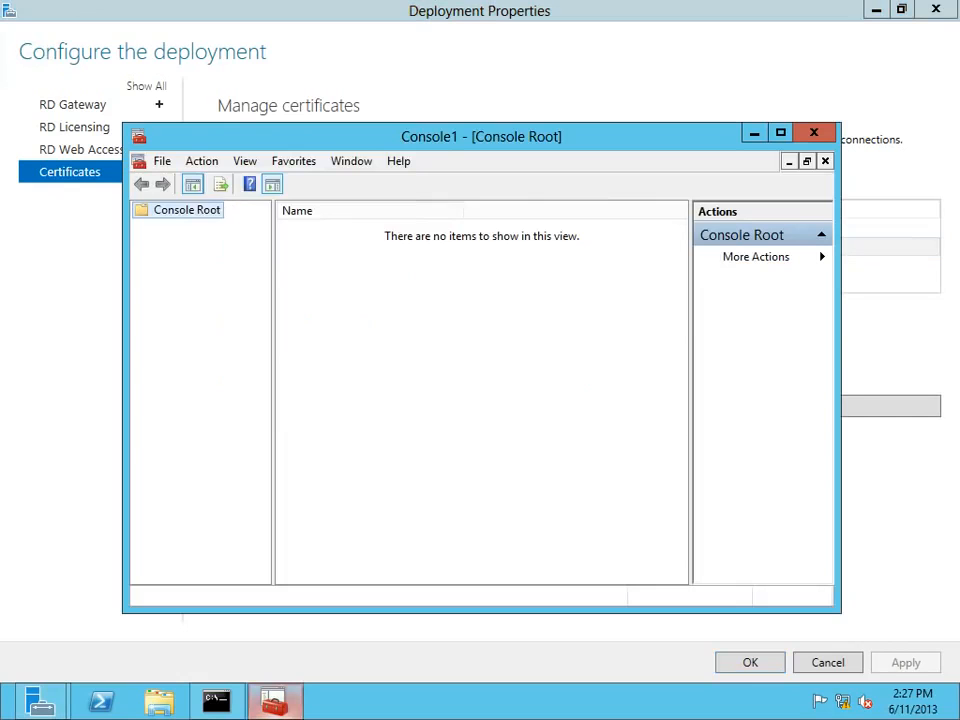
# Add the Certificates snap-in for the computer account on the local computer via Add/Remove Snap-in.
pyautogui.click(162, 161)
pyautogui.press('Up')
pyautogui.press('Down')
pyautogui.press('Down')
pyautogui.press('Down')
pyautogui.press('Return')
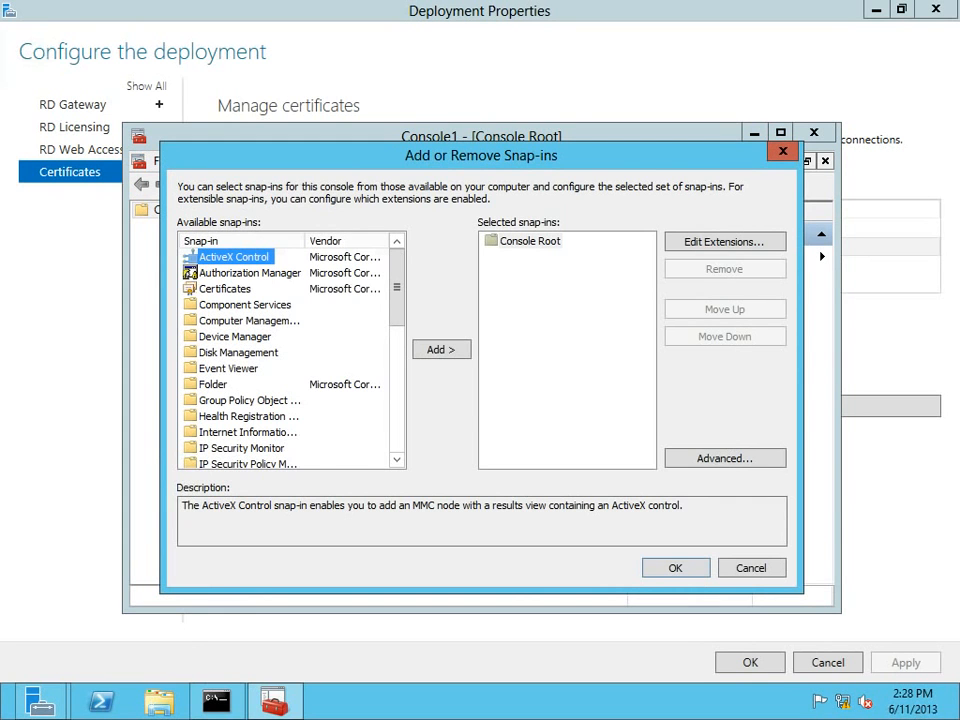
pyautogui.click(225, 288)
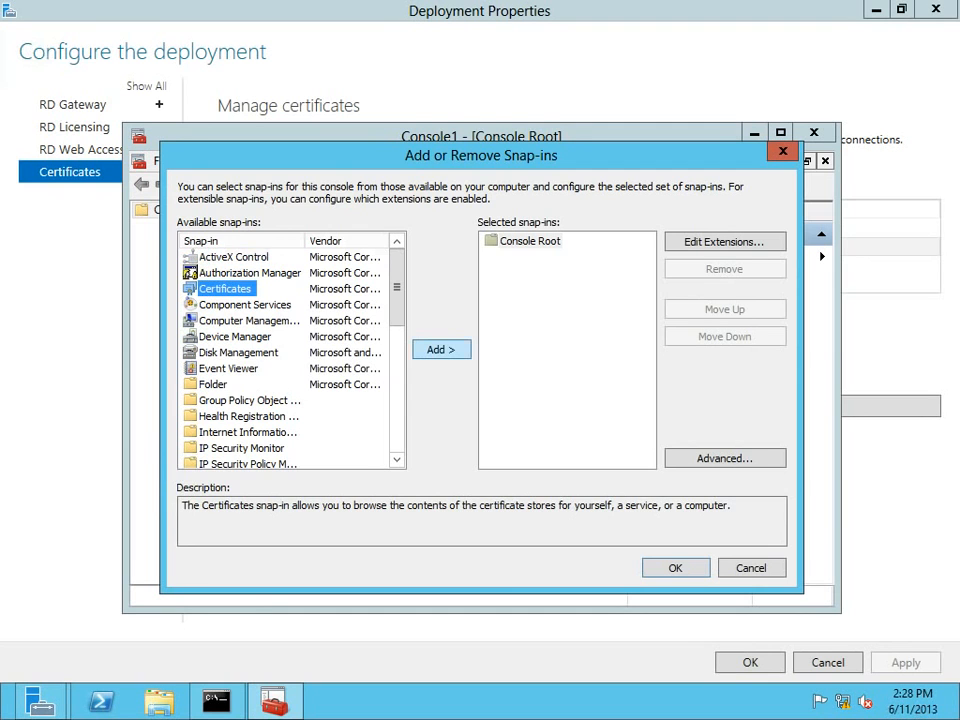
pyautogui.click(441, 350)
pyautogui.click(250, 273)
pyautogui.click(543, 498)
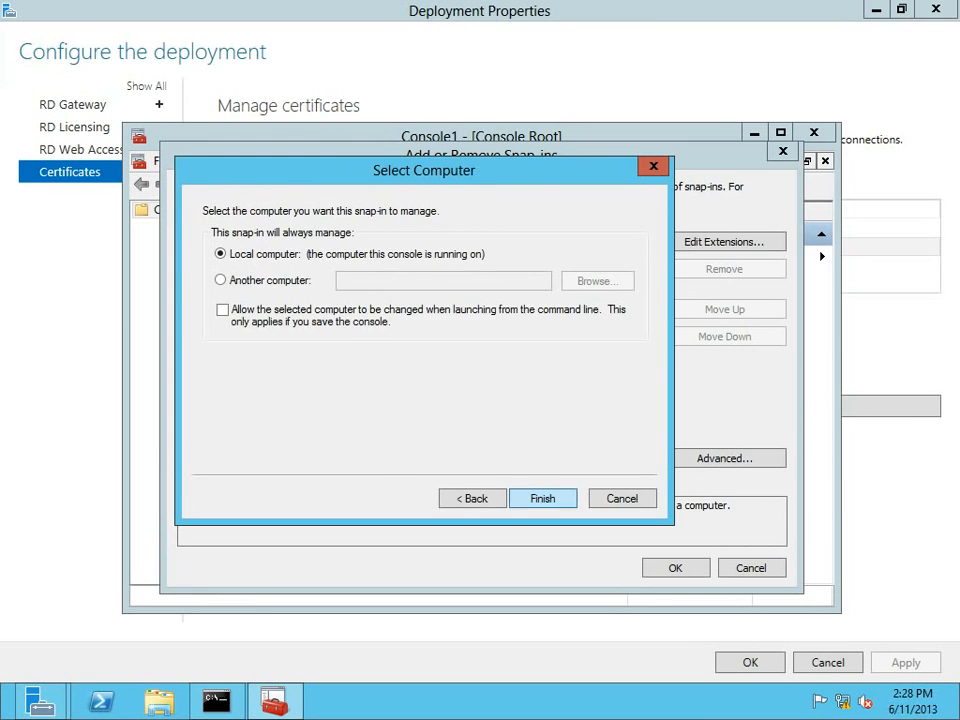
pyautogui.click(542, 497)
pyautogui.click(675, 567)
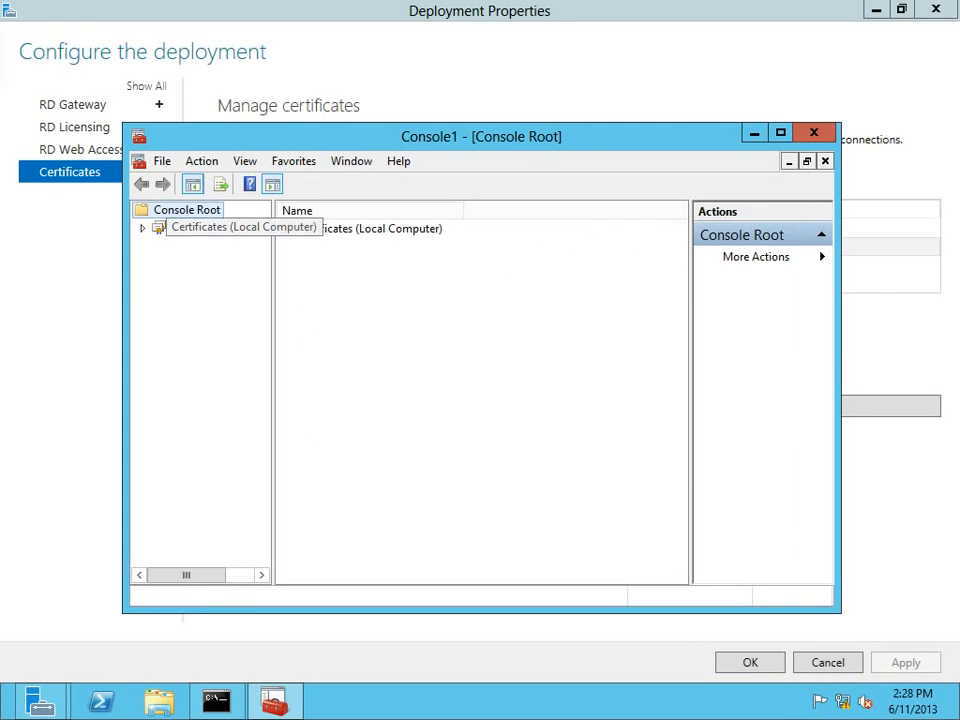
# Maximize the console, open Trusted Root Certification Authorities > Certificates, and browse its 16 certificates.
pyautogui.doubleClick(210, 227)
pyautogui.click(781, 133)
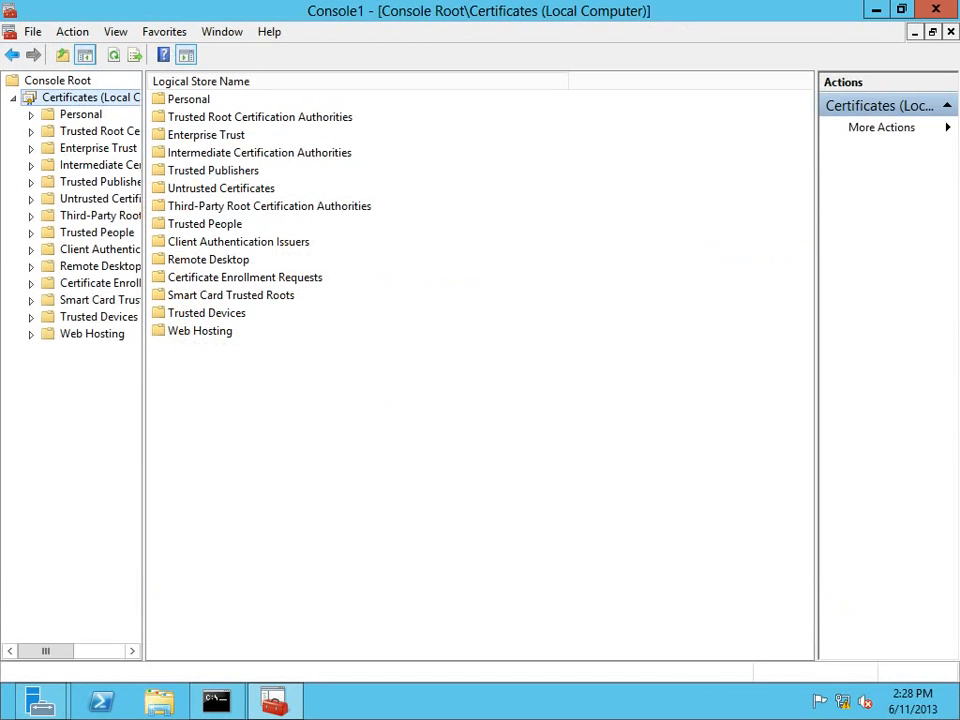
pyautogui.moveTo(144, 366); pyautogui.dragTo(274, 366)
pyautogui.press('Down')
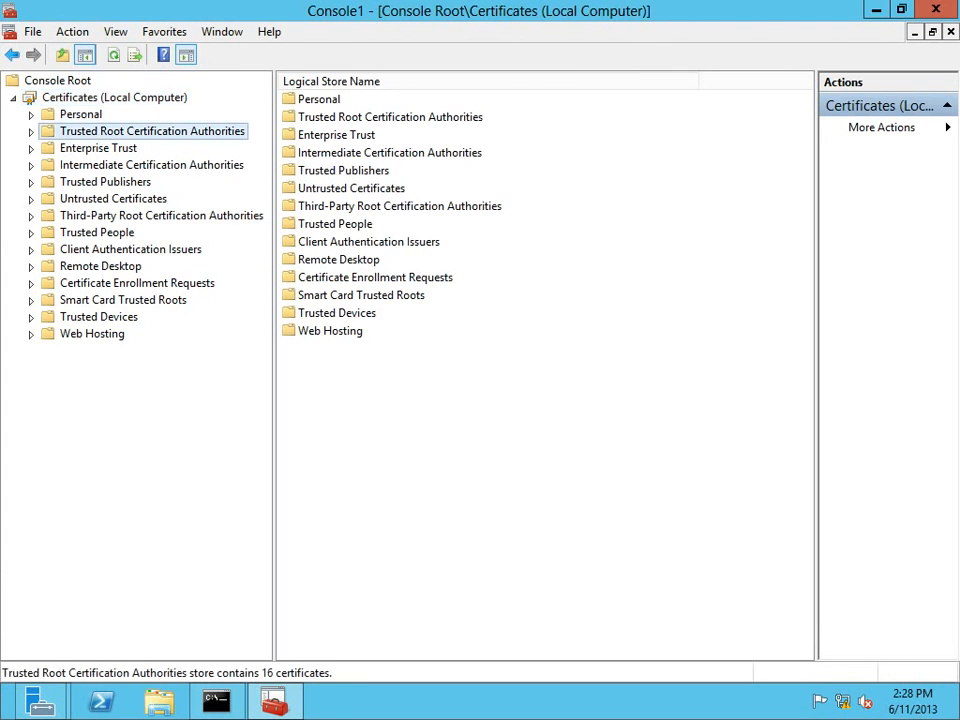
pyautogui.press('Right')
pyautogui.press('Down')
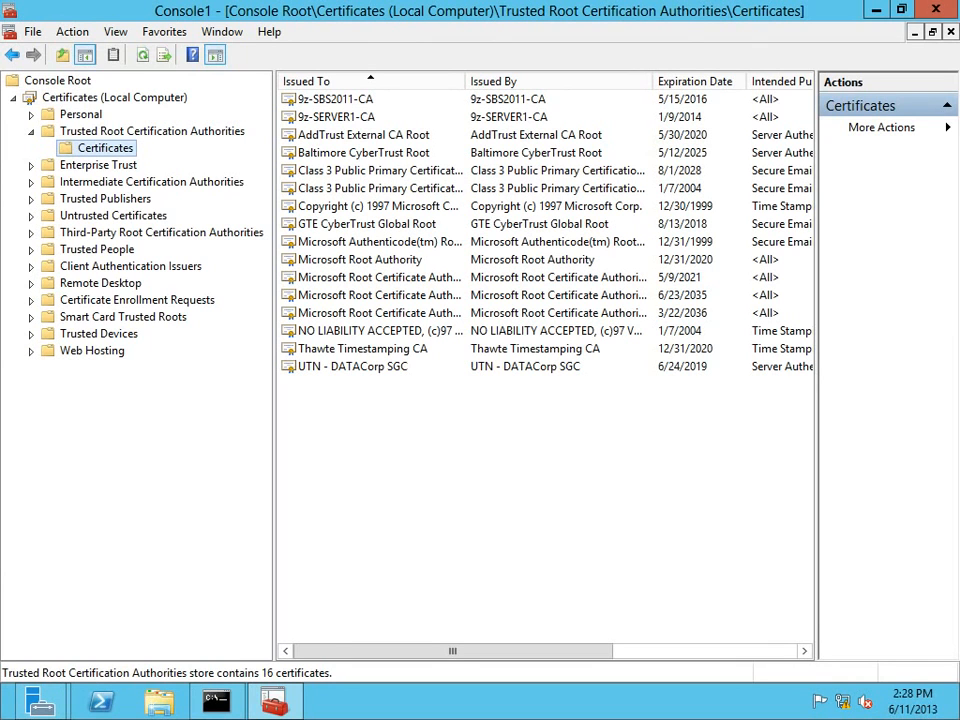
pyautogui.click(363, 134)
pyautogui.press('Down')
pyautogui.press('Down')
pyautogui.press('Down')
pyautogui.press('n')
pyautogui.press('Up')
pyautogui.press('Up')
pyautogui.press('Up')
pyautogui.press('Up')
pyautogui.press('Up')
pyautogui.press('Up')
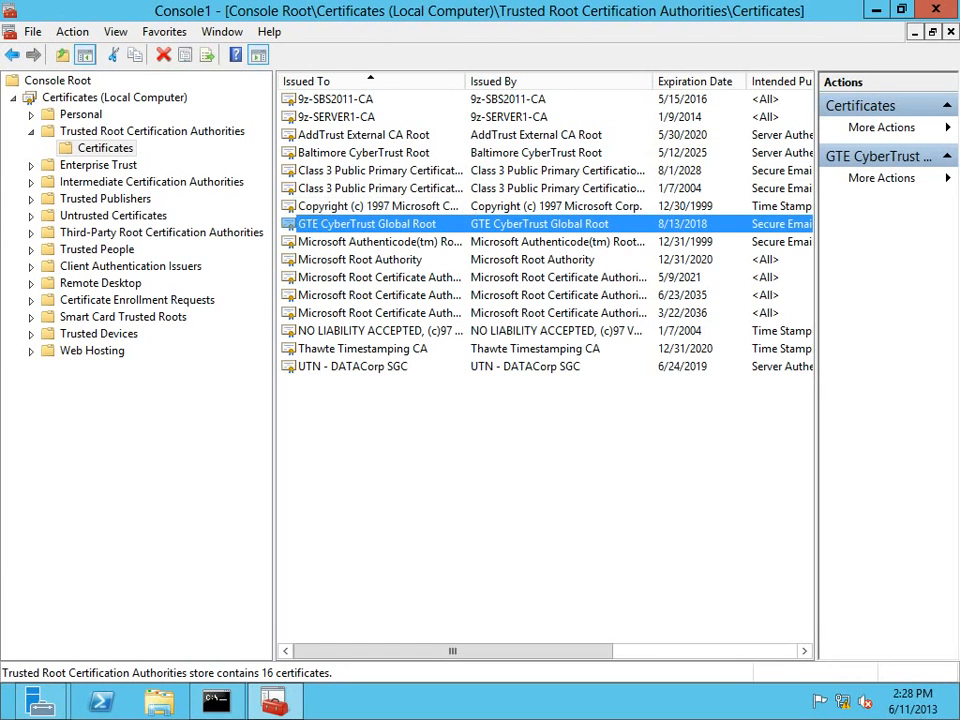
# Widen the Issued To column in the trusted root certificates list.
pyautogui.moveTo(465, 81); pyautogui.dragTo(491, 81)
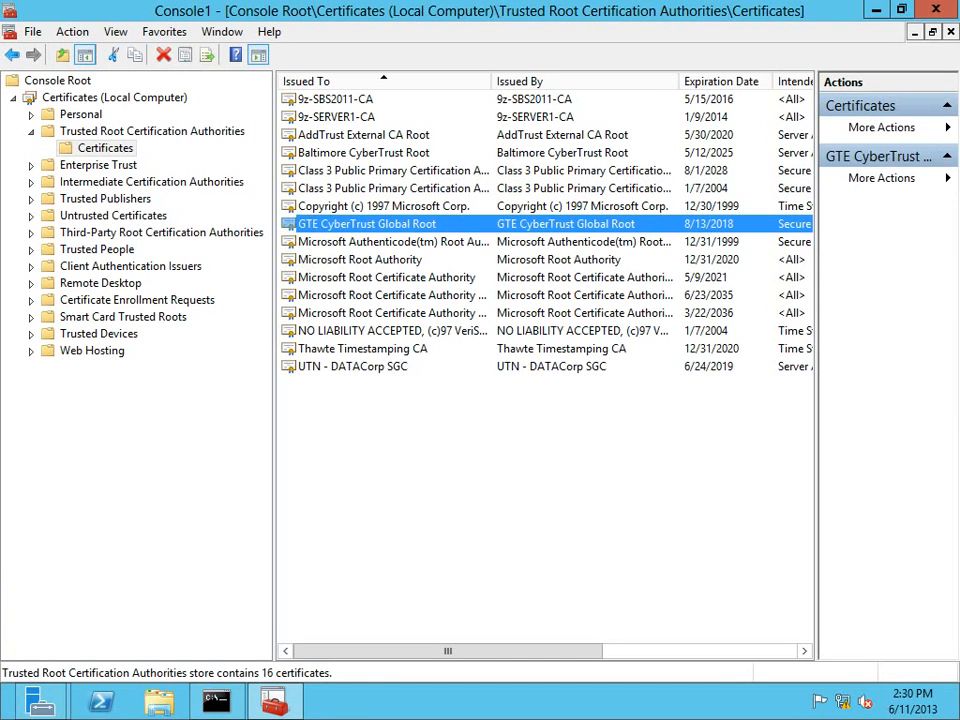
# Compare the 9z-SBS2011-CA, 9z-SERVER1-CA and Microsoft Root Authority certificates in the store.
pyautogui.click(336, 99)
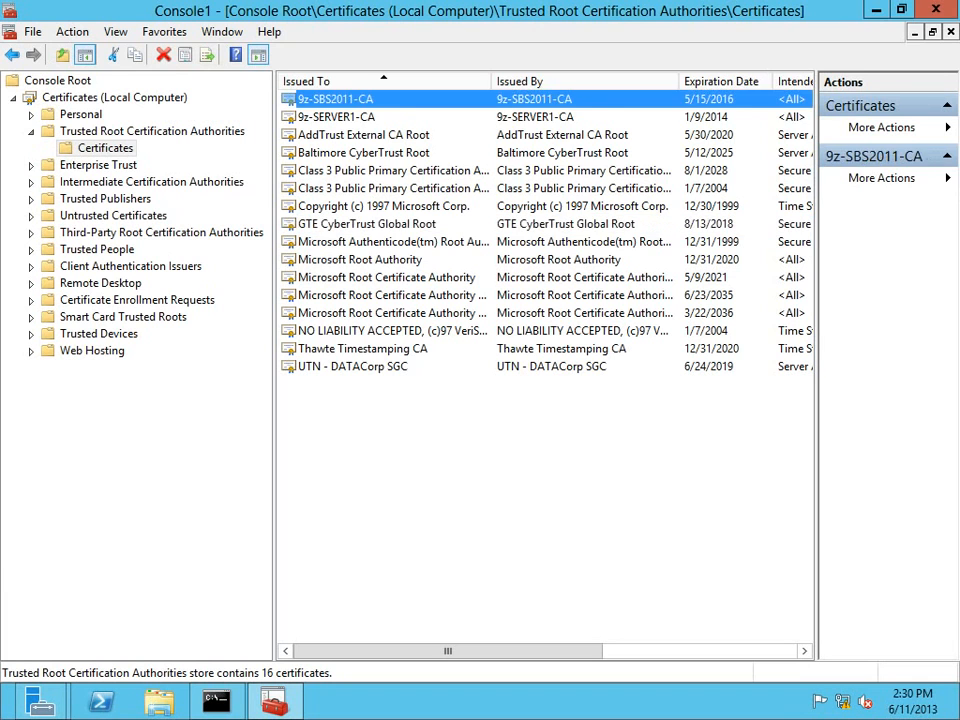
pyautogui.click(336, 117)
pyautogui.click(336, 99)
pyautogui.click(336, 117)
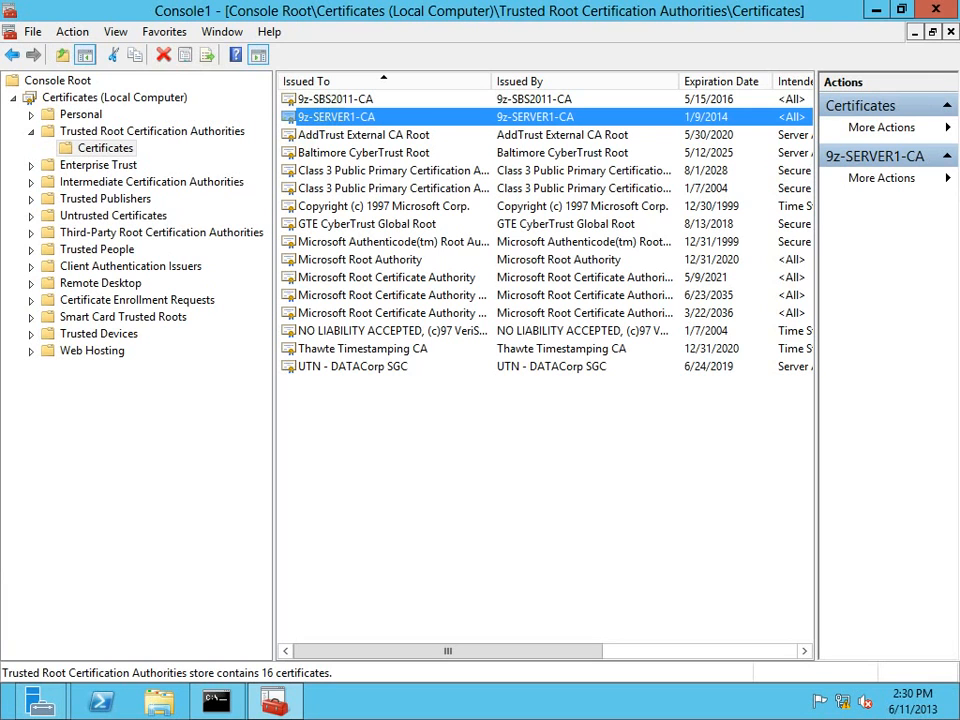
pyautogui.click(360, 260)
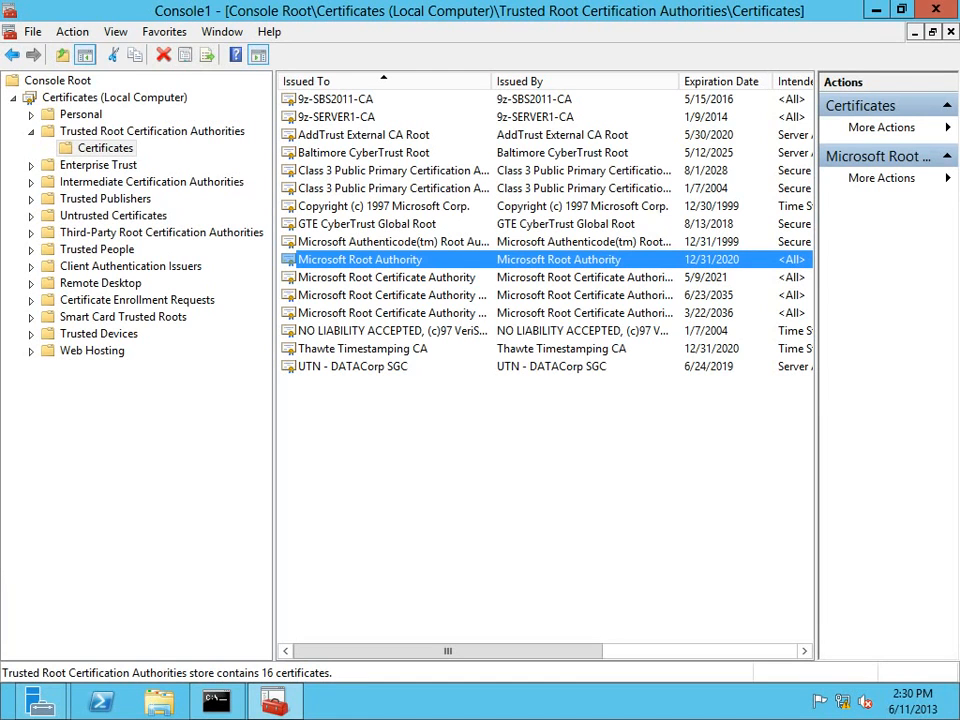
# Inspect the access.9z.com certificate in Personal, list Trusted Root certificates, then minimize the console.
pyautogui.doubleClick(80, 115)
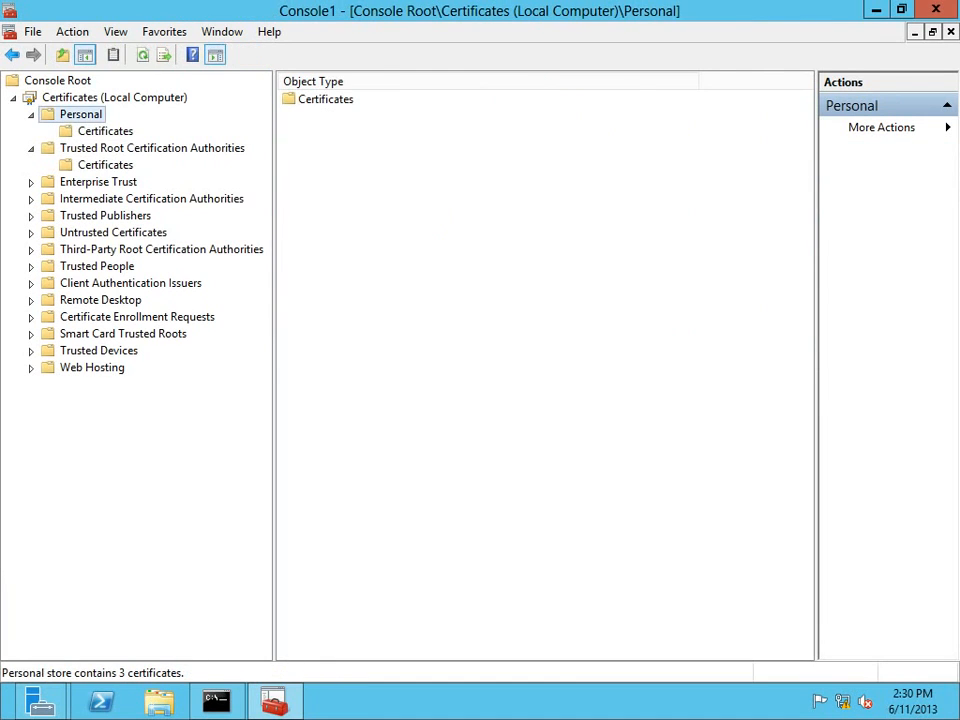
pyautogui.click(105, 131)
pyautogui.click(291, 117)
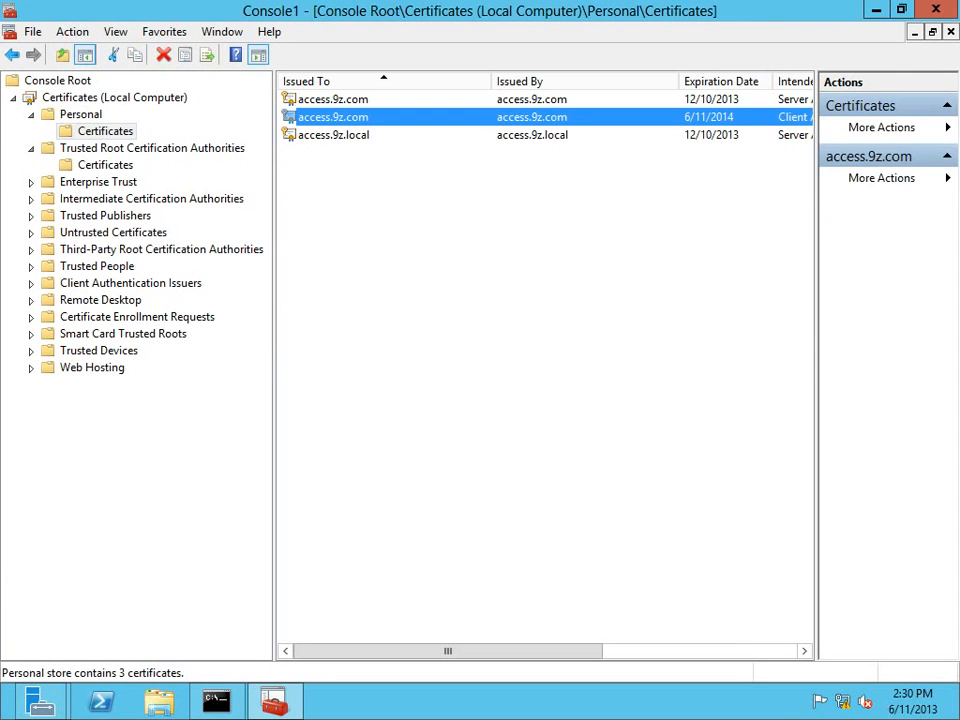
pyautogui.click(105, 165)
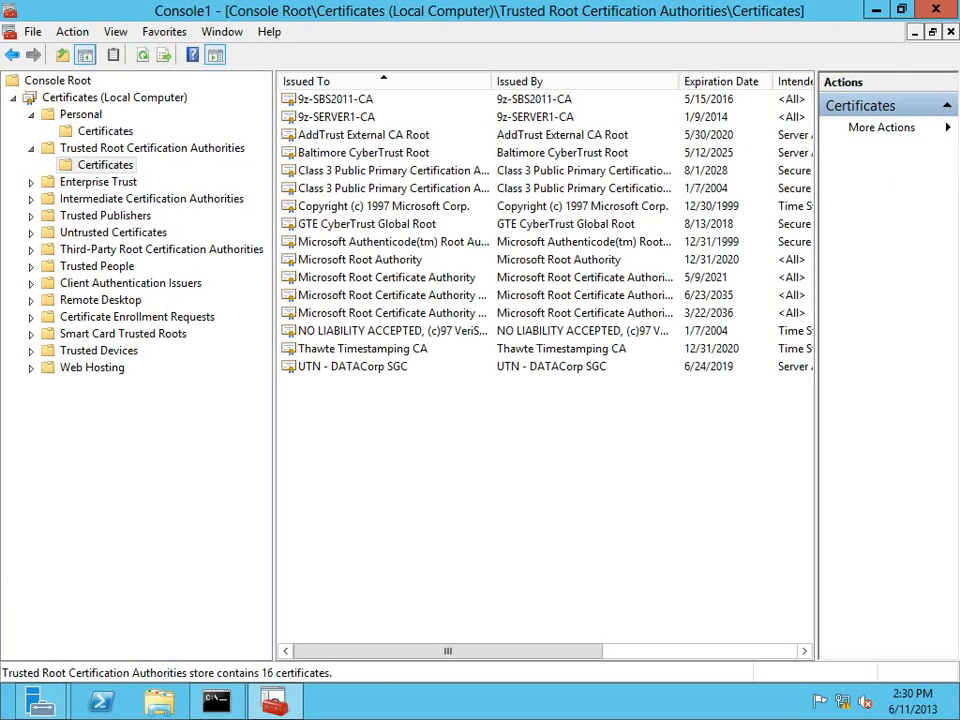
pyautogui.click(876, 9)
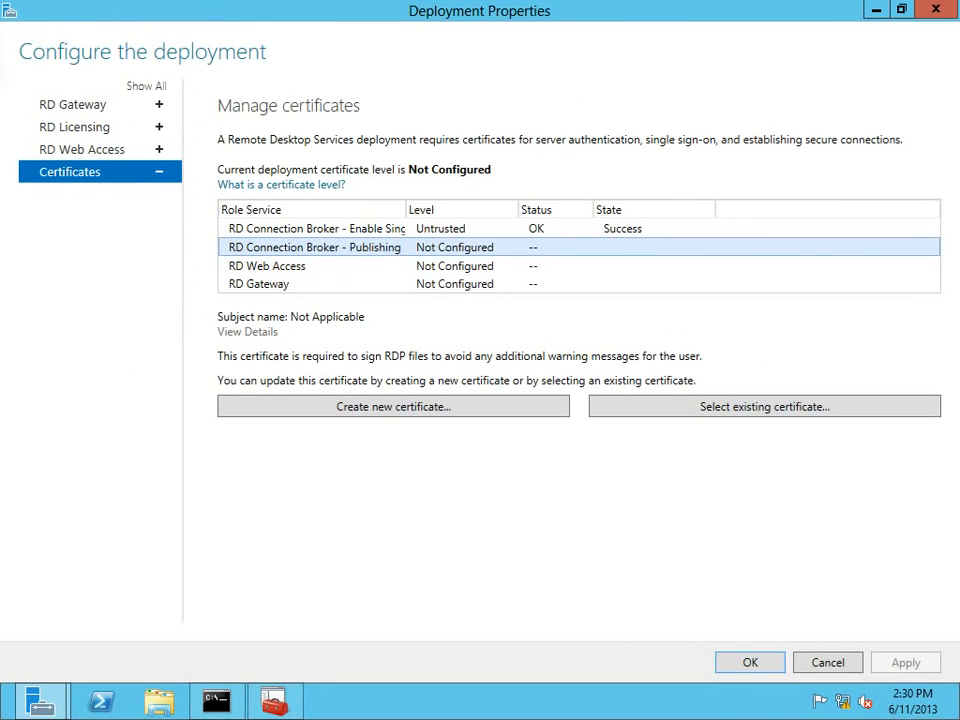
# Assign throwmeaway.pfx with its password to RD Connection Broker – Publishing, allowing trusted roots, and apply.
pyautogui.click(764, 406)
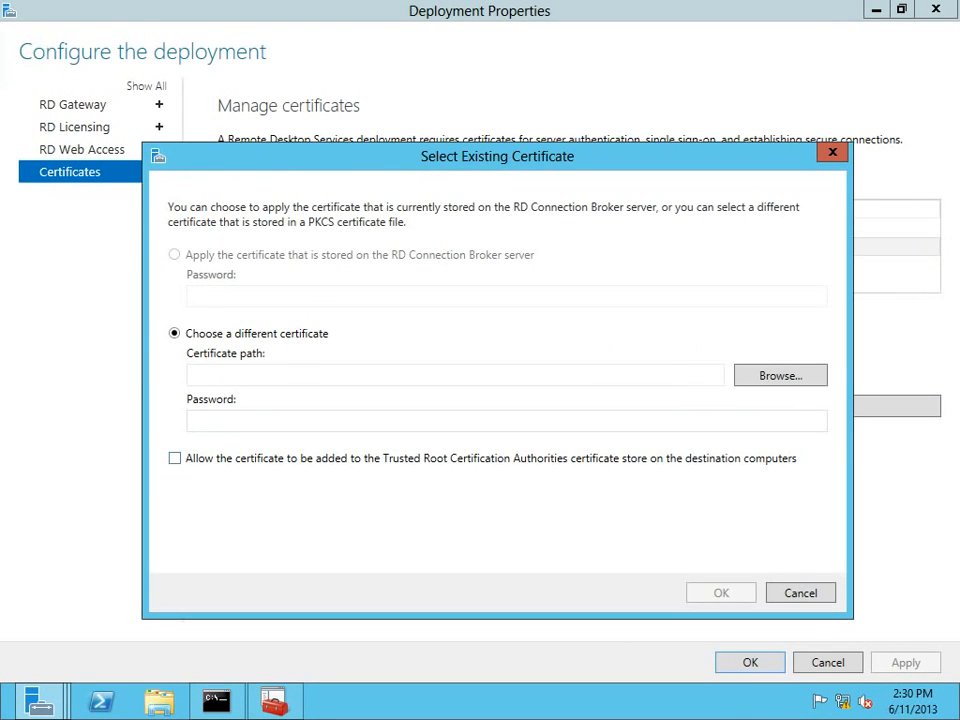
pyautogui.click(780, 376)
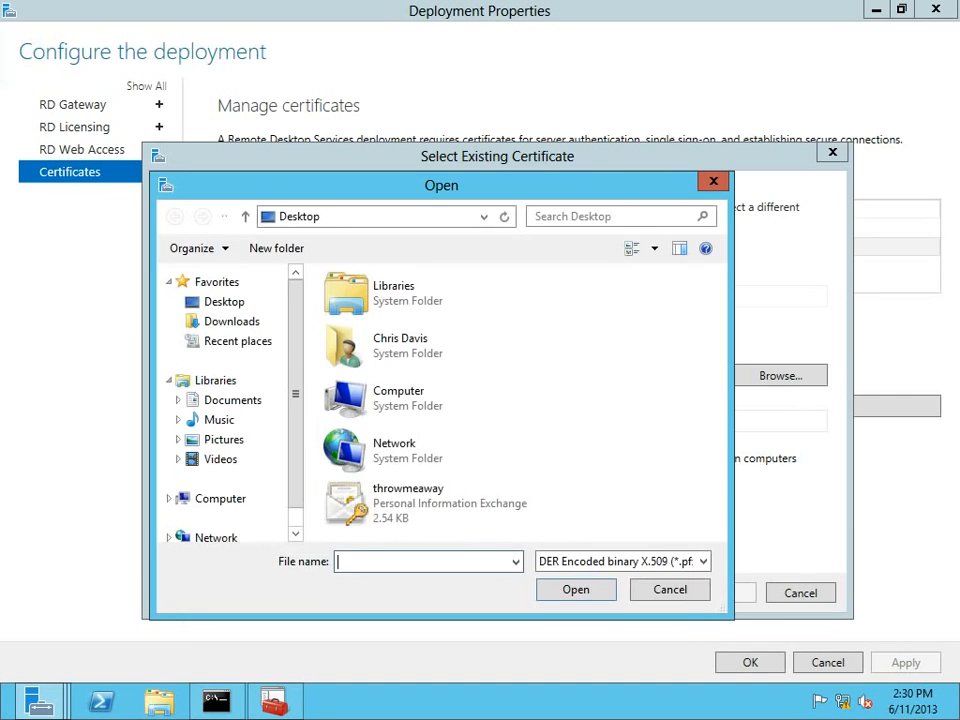
pyautogui.doubleClick(410, 500)
pyautogui.click(400, 420)
pyautogui.write('•••••••••')
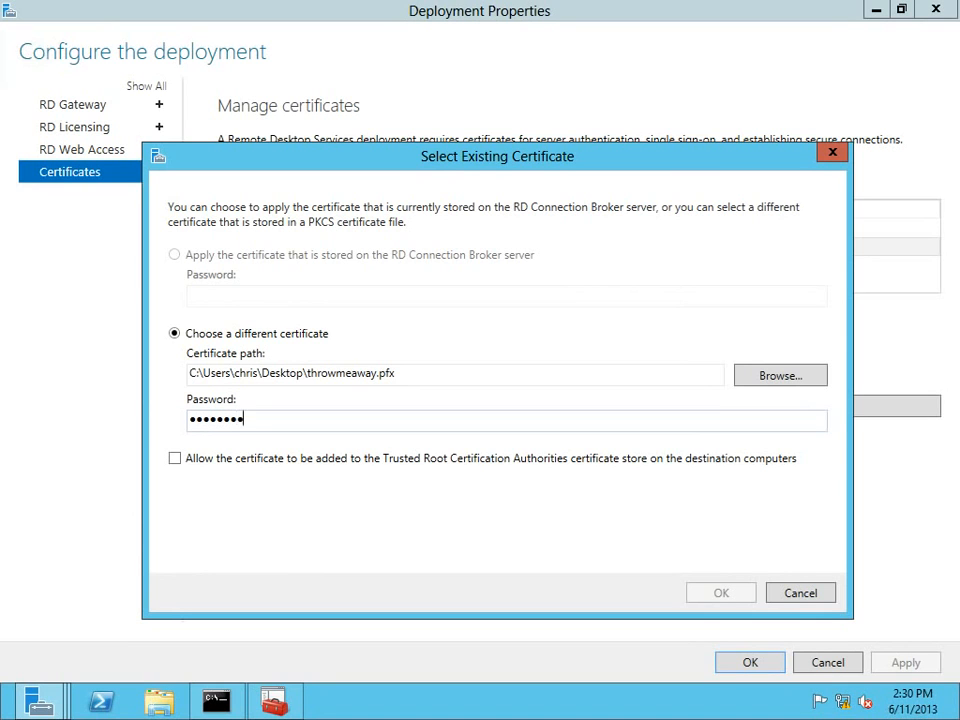
pyautogui.press('Tab')
pyautogui.press('space')
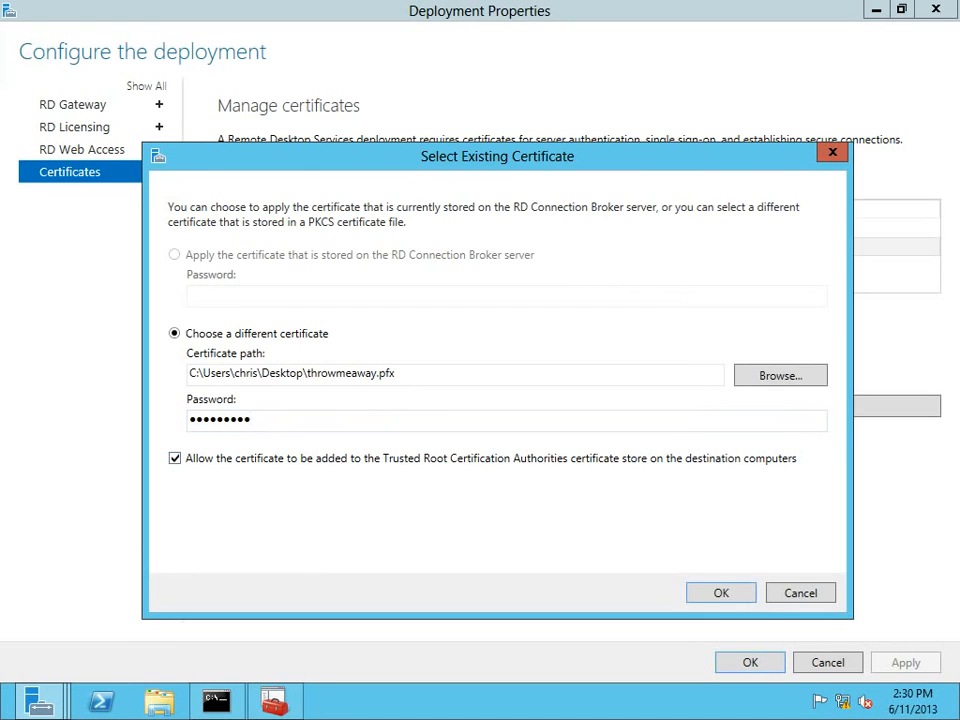
pyautogui.press('Return')
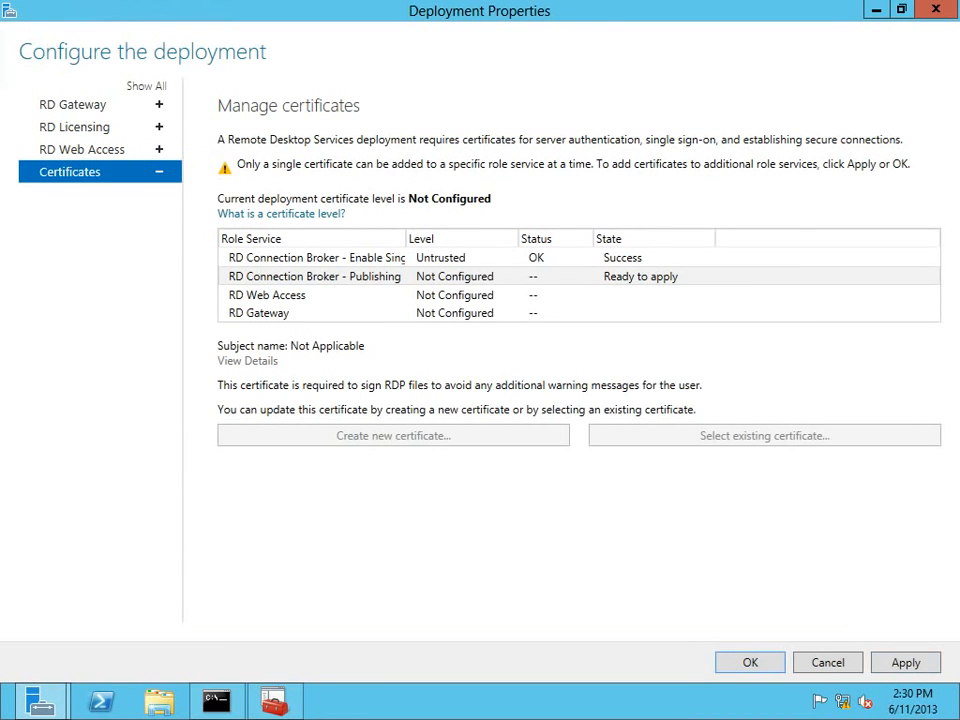
pyautogui.click(905, 662)
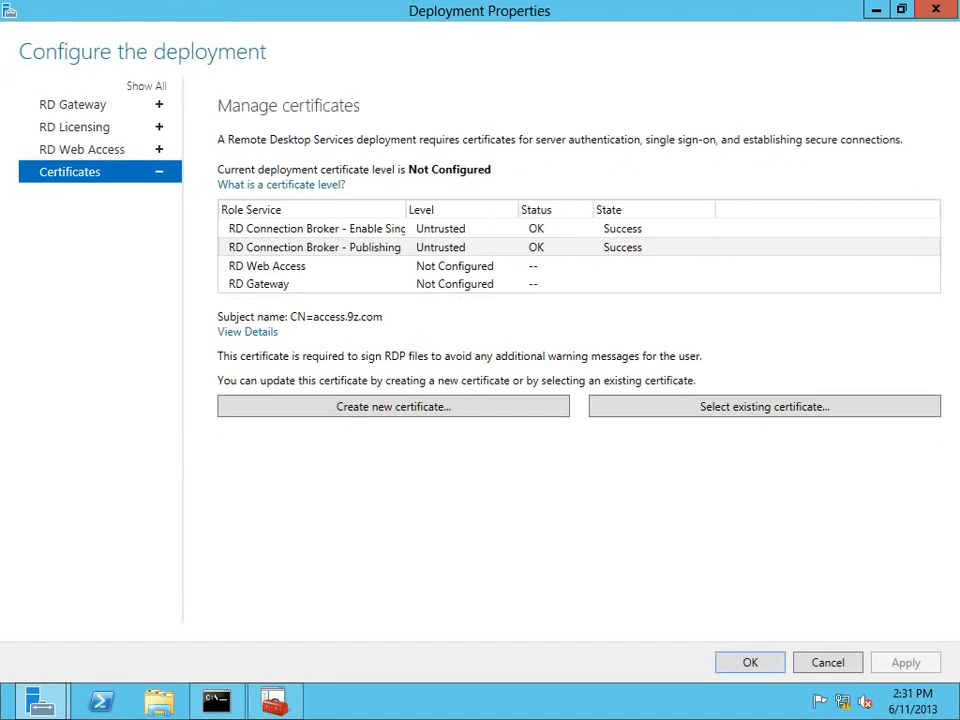
# Assign the existing throwmeaway.pfx certificate to RD Web Access and apply it.
pyautogui.click(267, 266)
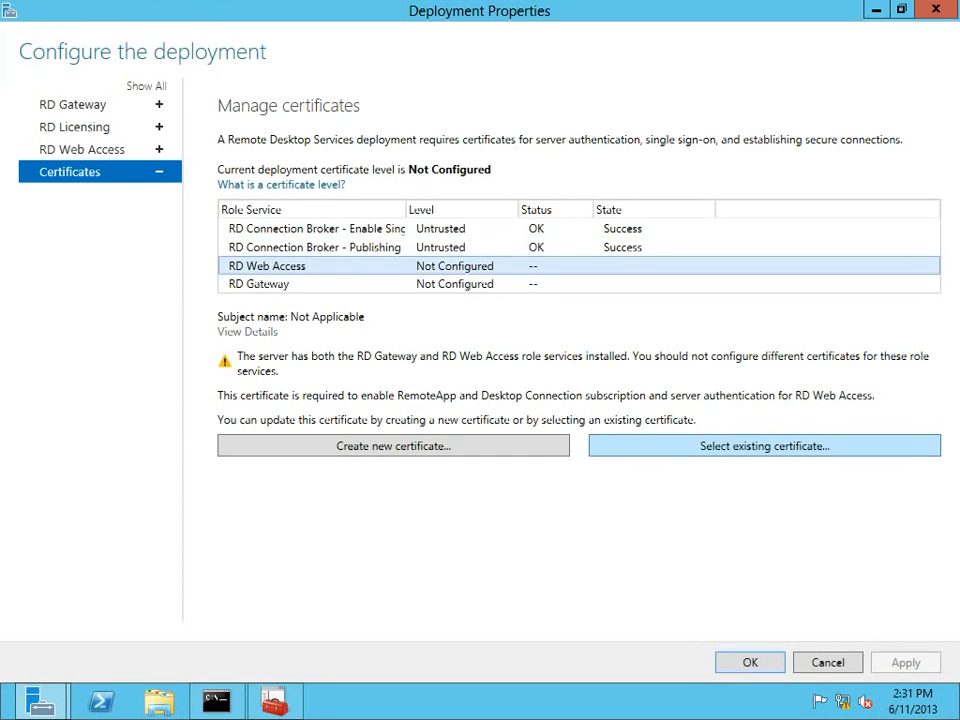
pyautogui.click(764, 446)
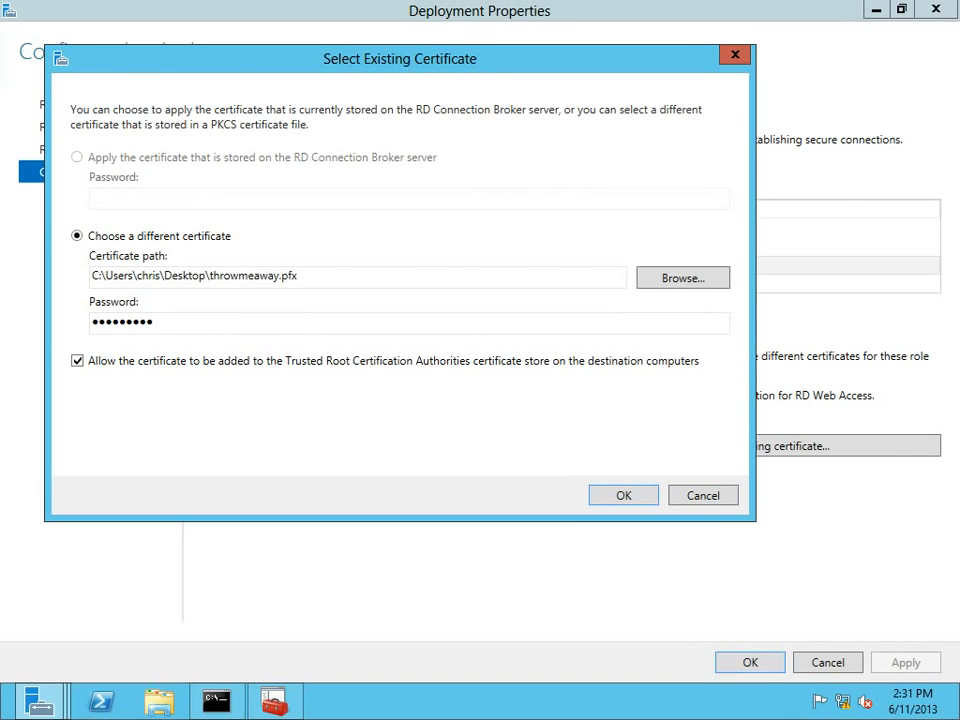
pyautogui.press('Return')
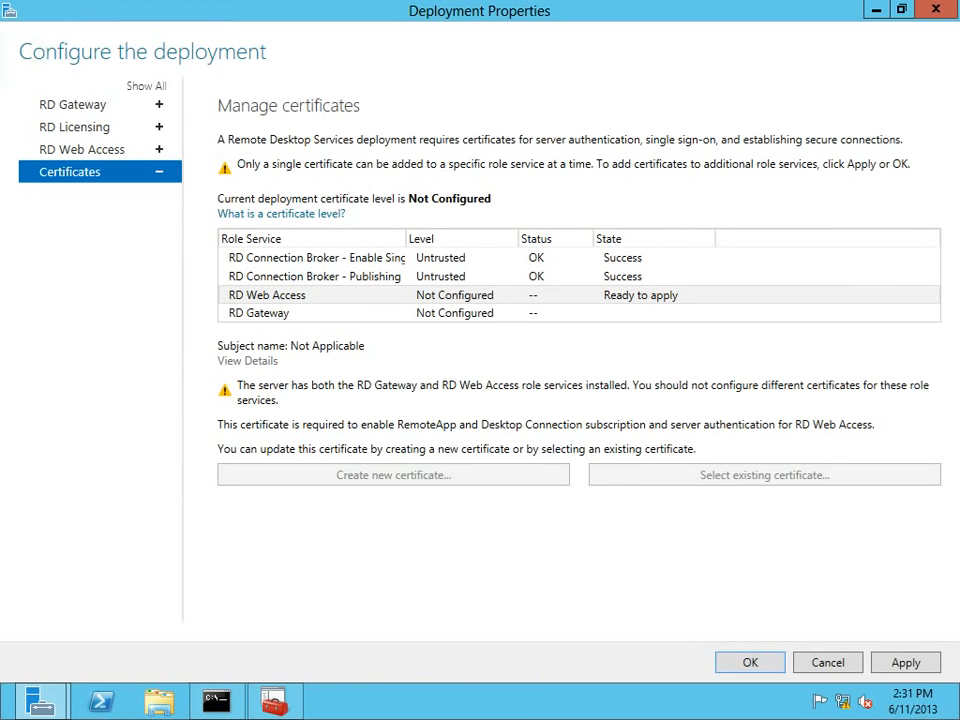
pyautogui.hotkey('alt', 'a')
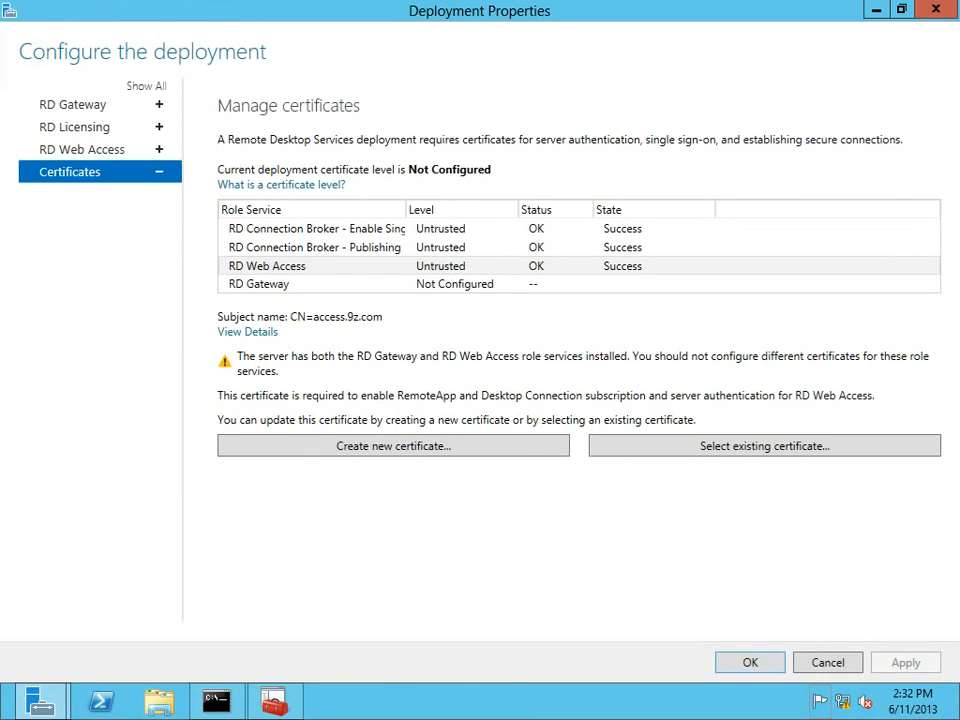
# Assign the same certificate to RD Gateway, allowing it into trusted roots, and apply.
pyautogui.click(259, 284)
pyautogui.click(765, 461)
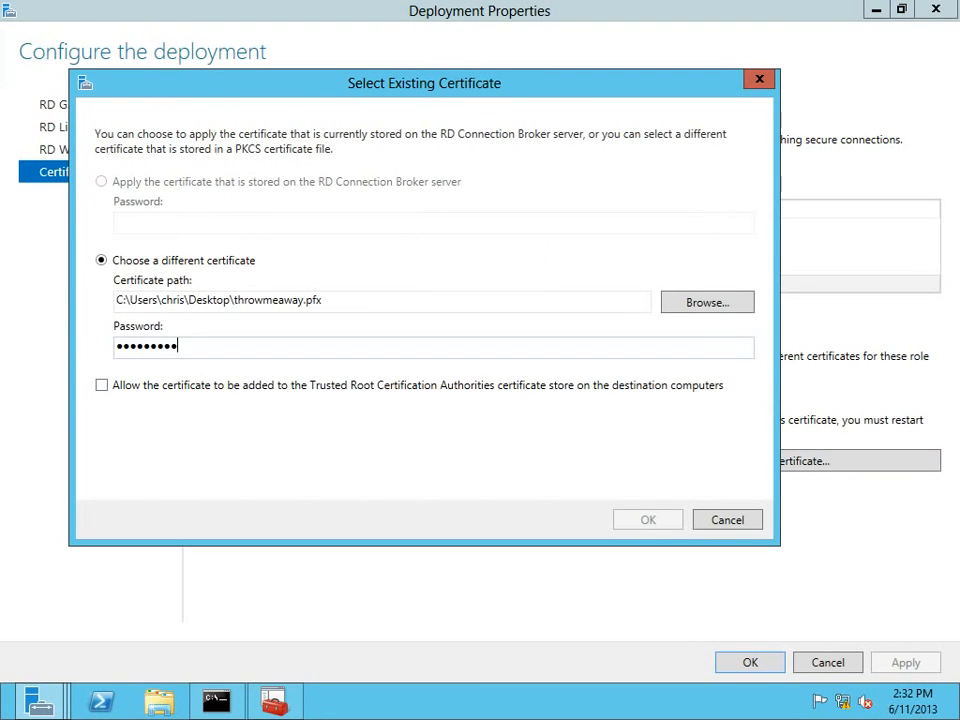
pyautogui.click(102, 385)
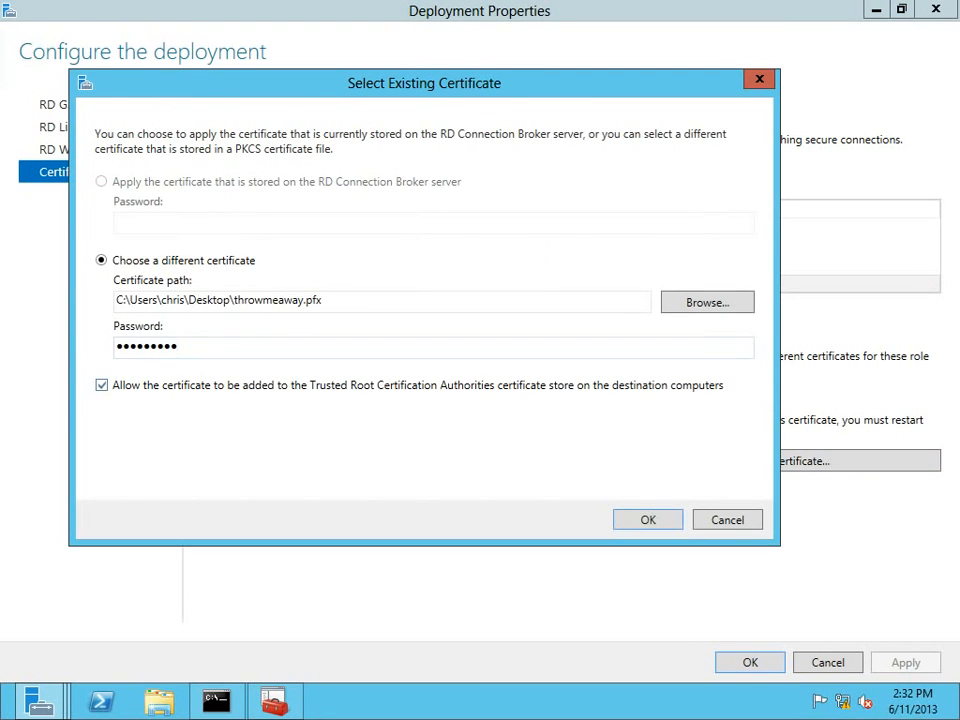
pyautogui.click(648, 520)
pyautogui.click(906, 662)
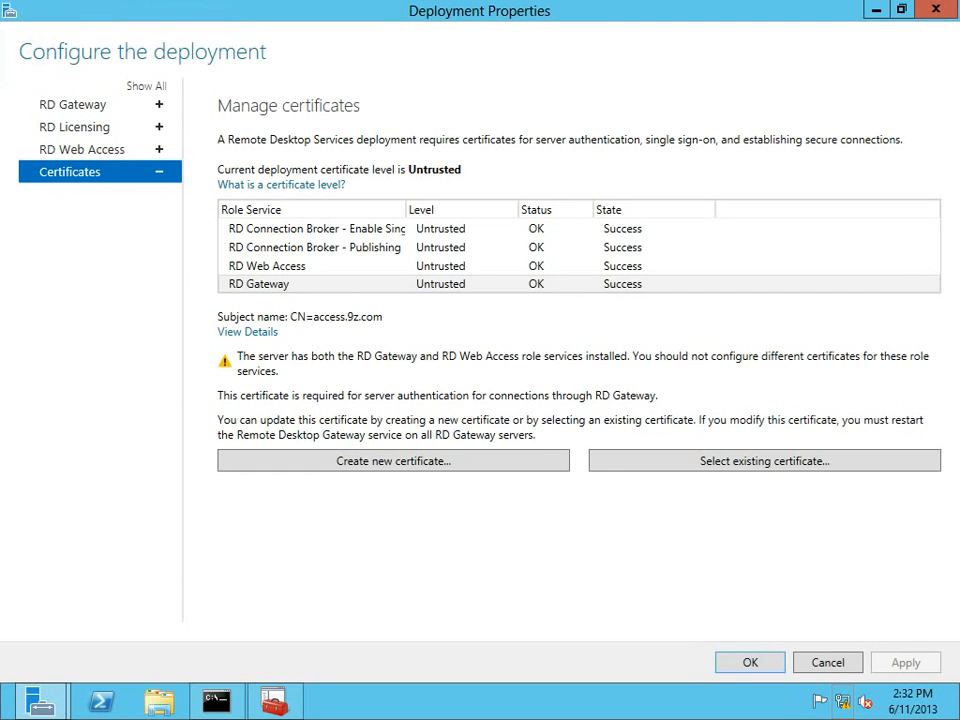
# Review the single sign-on, Publishing, RD Web Access and RD Gateway certificates, then close Deployment Properties.
pyautogui.click(315, 229)
pyautogui.click(315, 248)
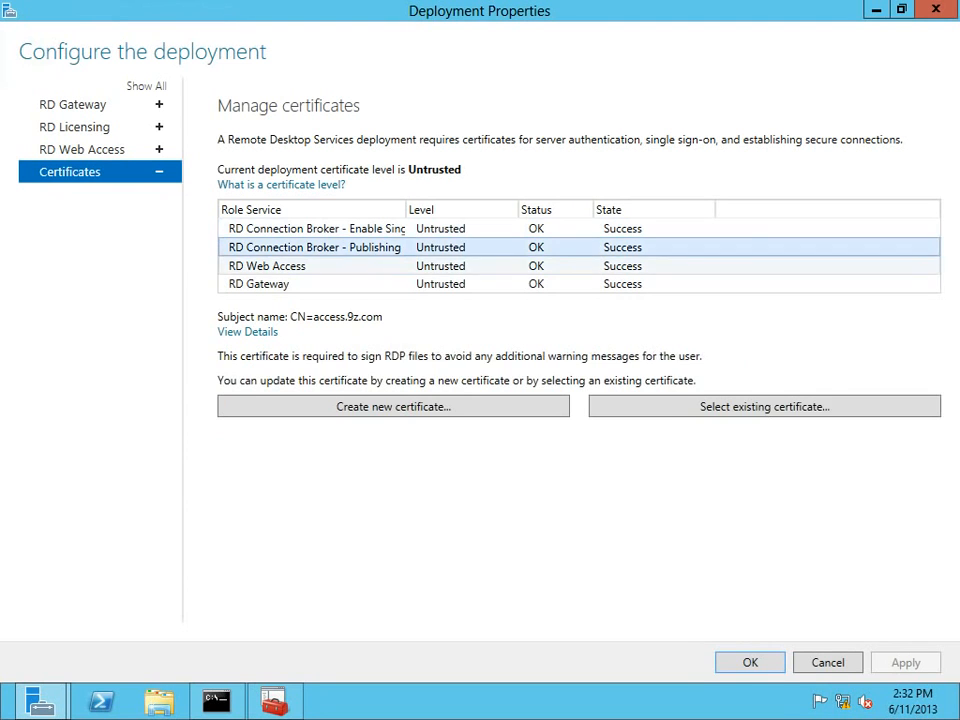
pyautogui.click(290, 266)
pyautogui.click(280, 284)
pyautogui.click(290, 266)
pyautogui.click(315, 248)
pyautogui.click(315, 229)
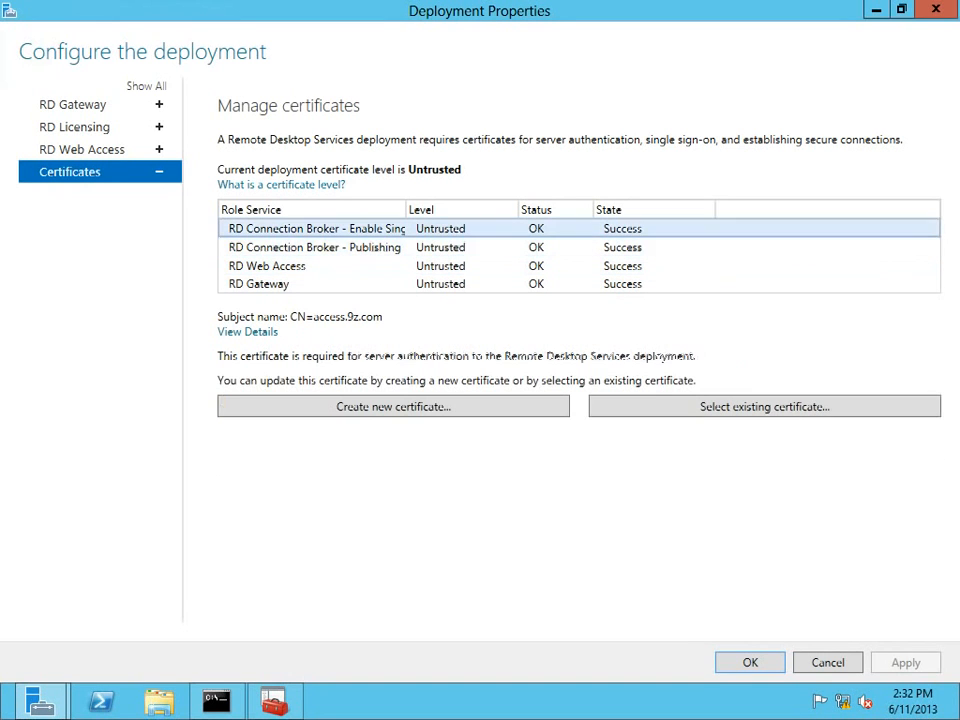
pyautogui.click(280, 284)
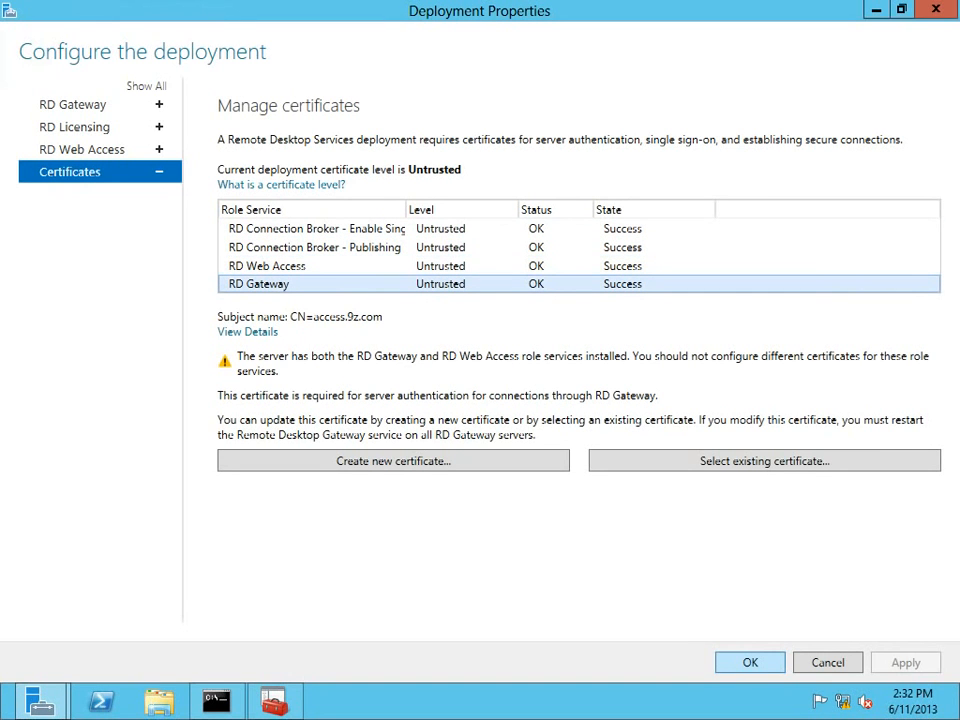
pyautogui.click(750, 662)
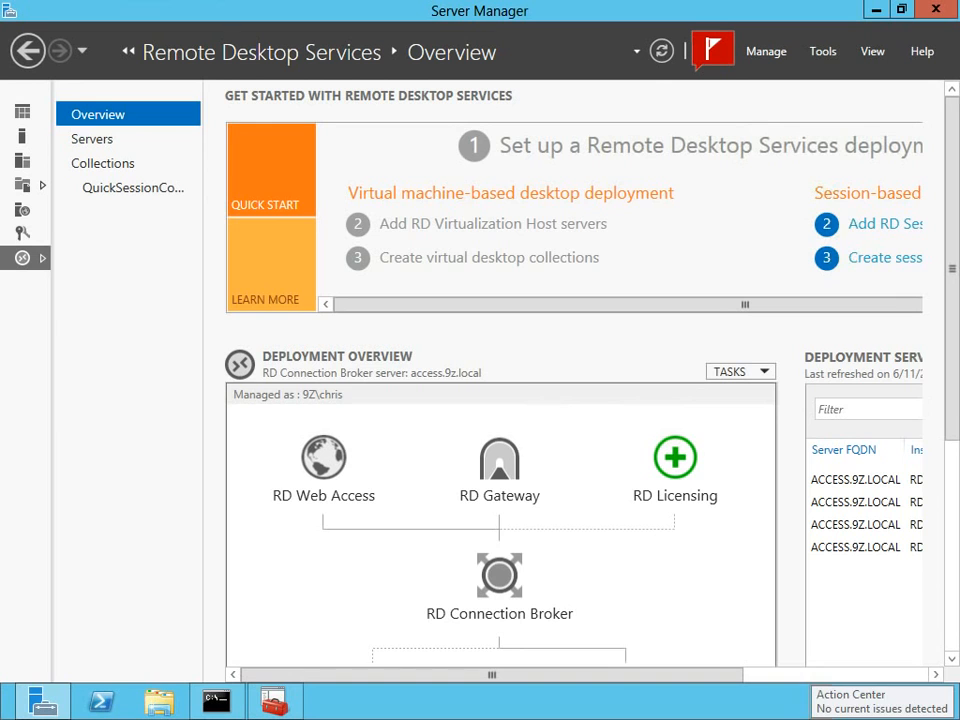
pyautogui.hscroll(5, 575, 400)
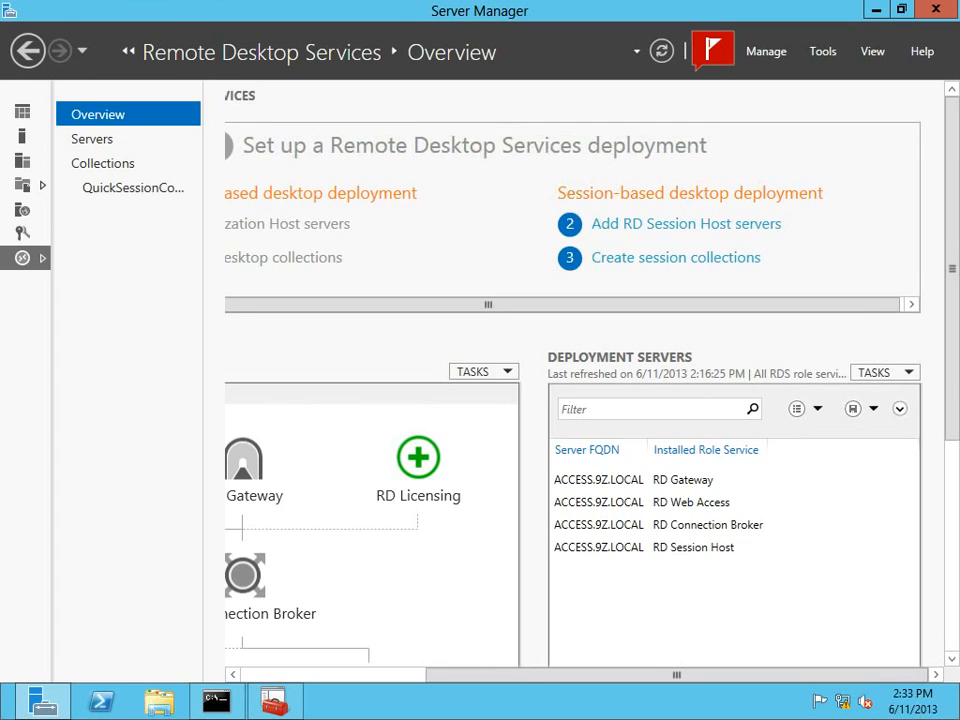
pyautogui.click(612, 480)
pyautogui.click(612, 502)
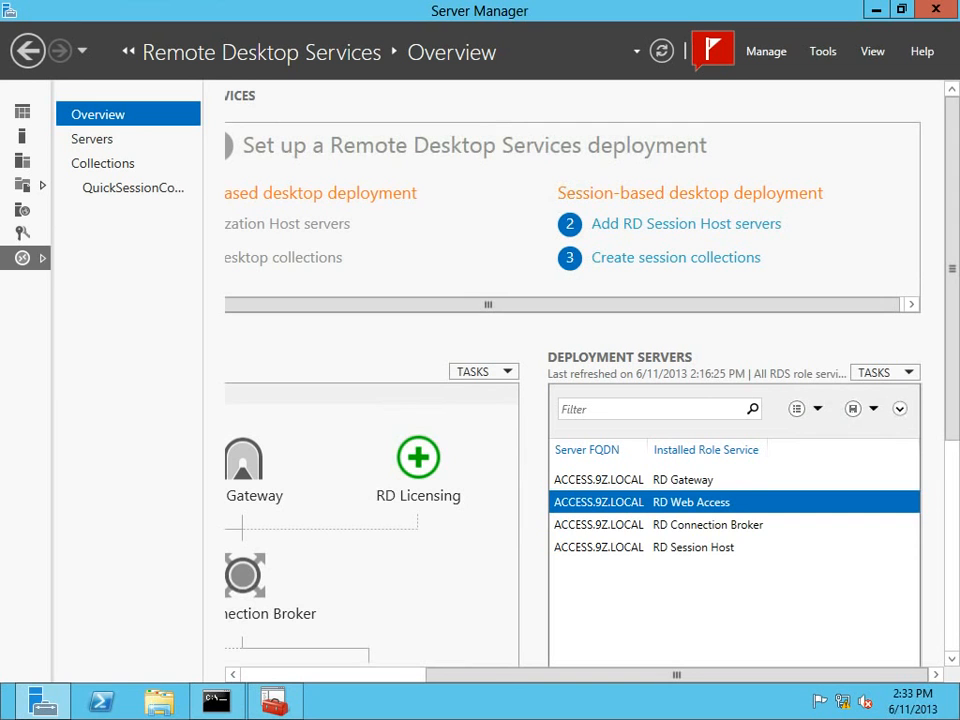
pyautogui.click(612, 525)
pyautogui.click(612, 547)
pyautogui.click(612, 480)
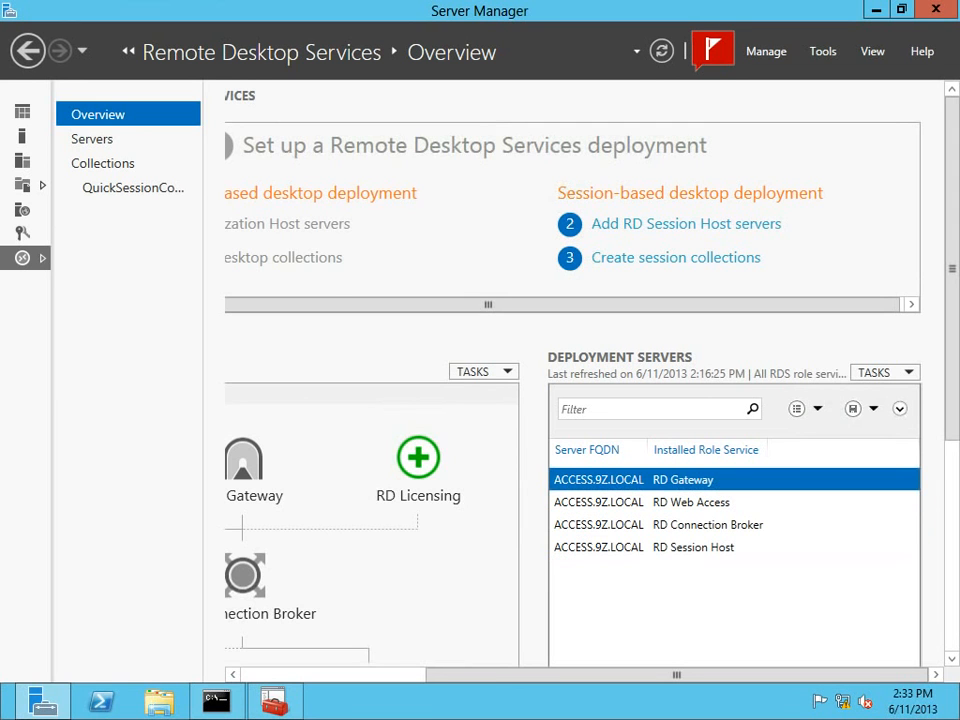
pyautogui.hscroll(-5, 573, 380)
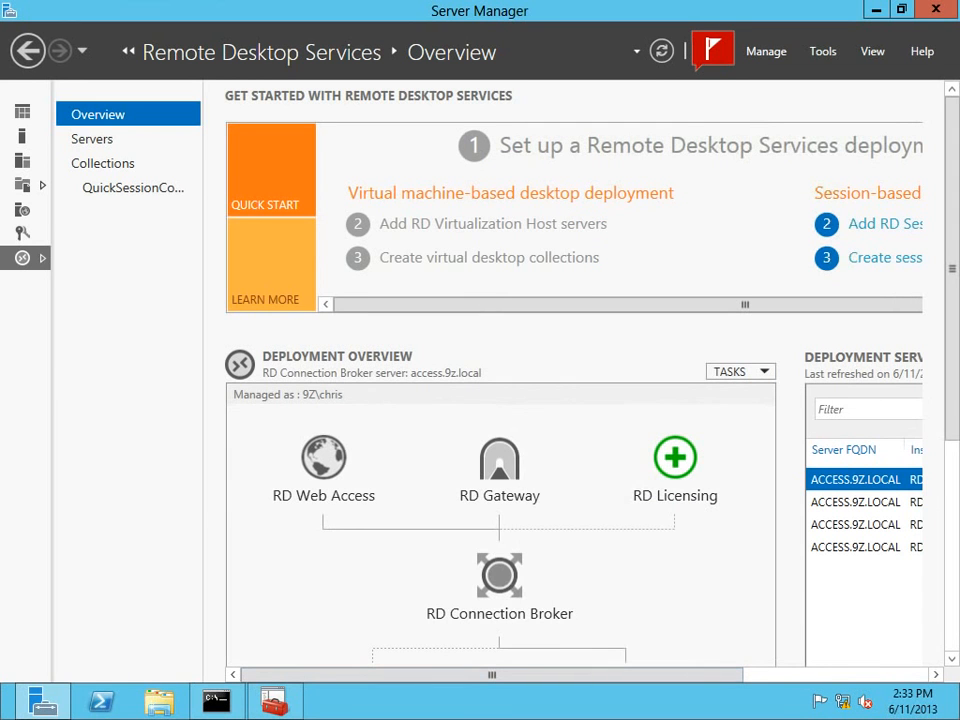
pyautogui.scroll(-5, 573, 380)
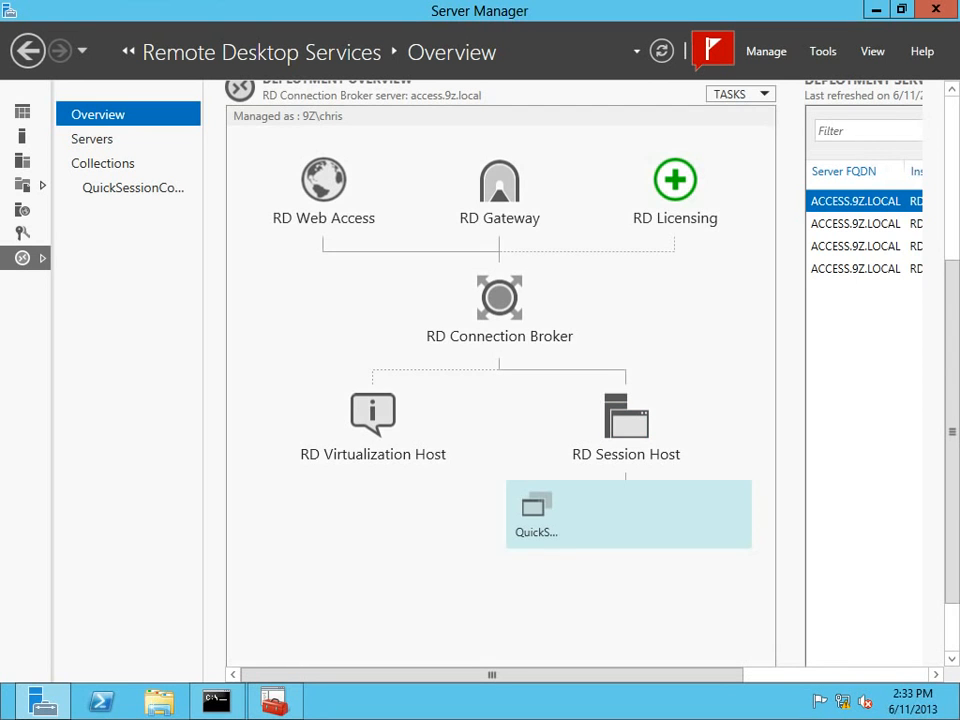
pyautogui.scroll(-2, 500, 380)
pyautogui.scroll(6, 500, 380)
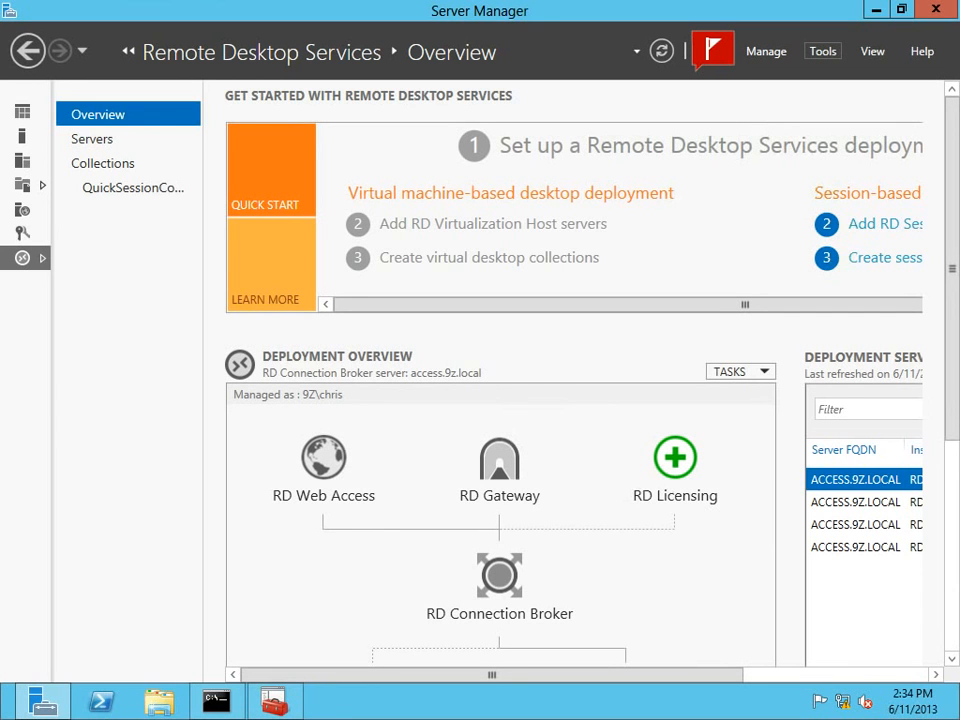
# Open RD Gateway Manager for the ACCESS server from the Remote Desktop Services Servers page.
pyautogui.click(823, 51)
pyautogui.click(823, 51)
pyautogui.click(92, 139)
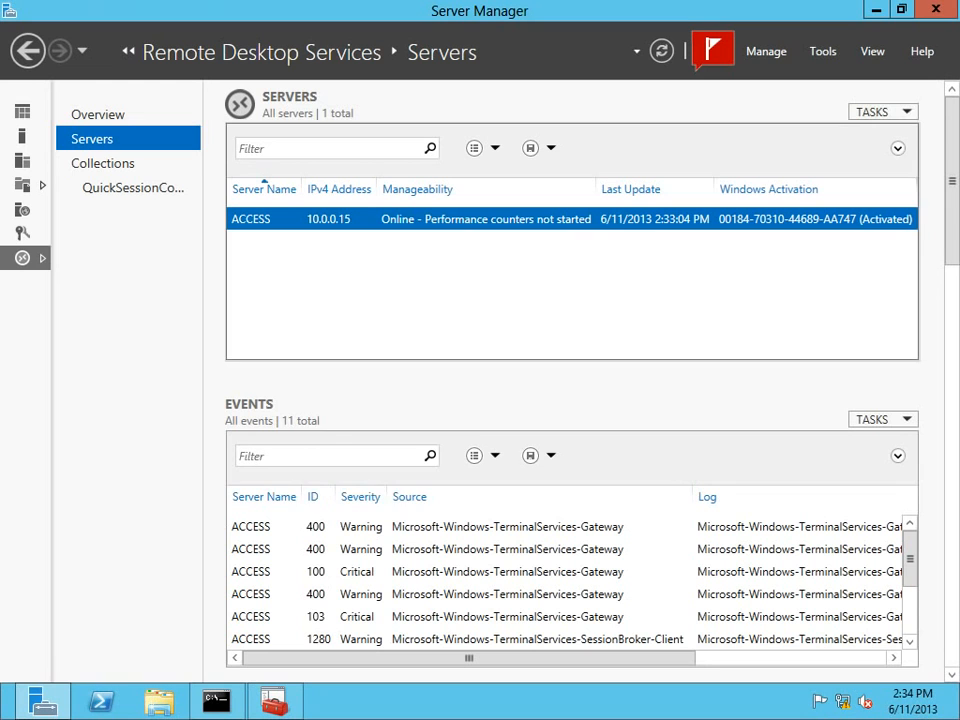
pyautogui.rightClick(268, 222)
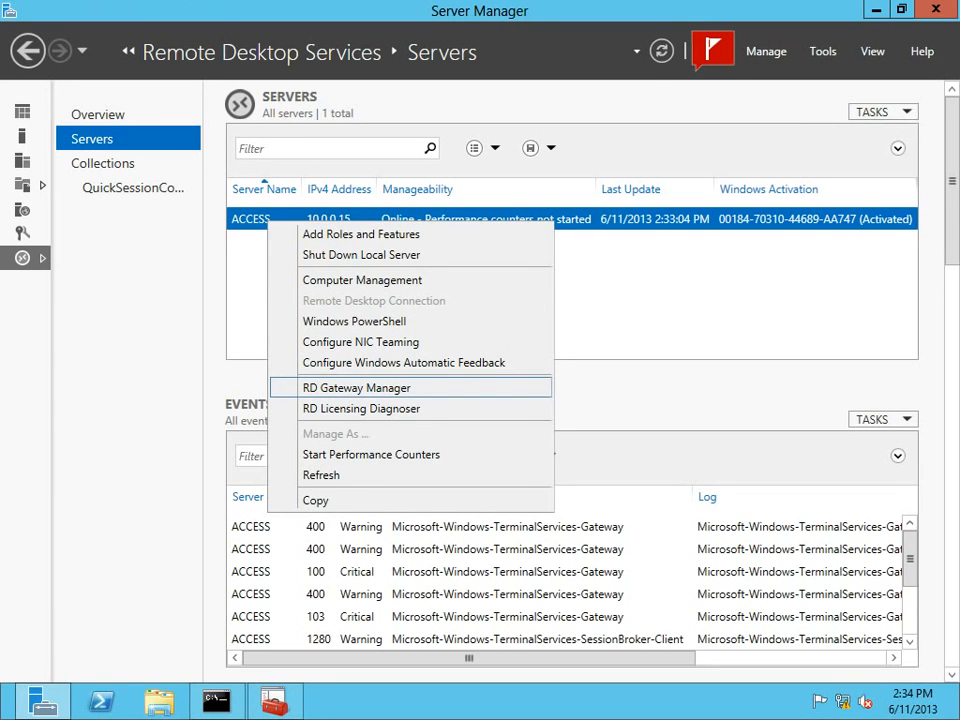
pyautogui.click(356, 388)
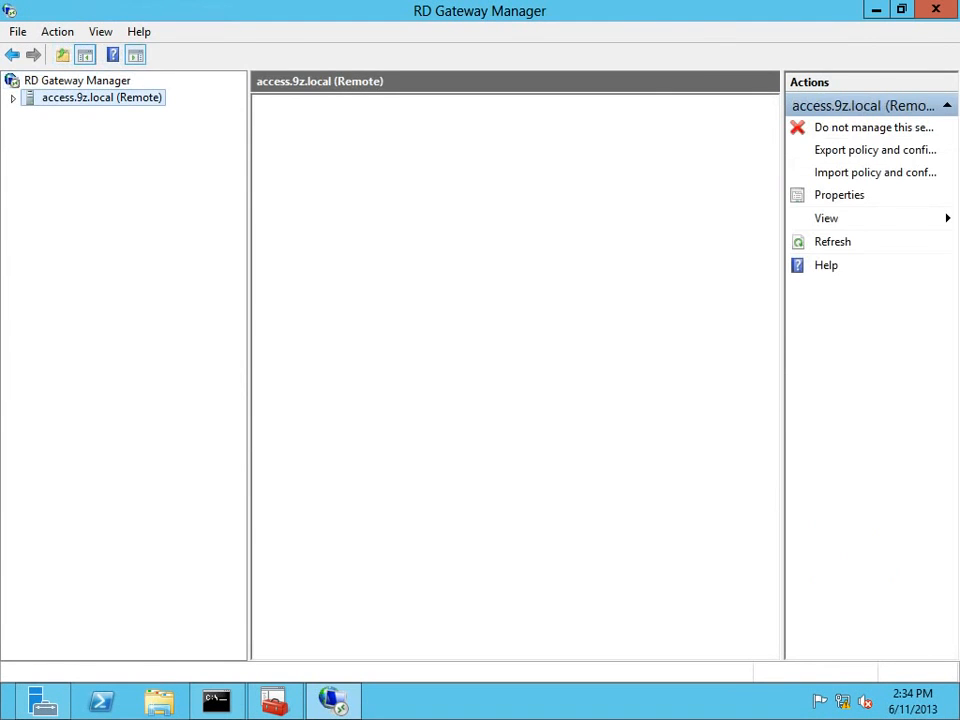
# Browse the RDG_CAP_AllUsers policy's tabs without changes, then list the resource authorization policies.
pyautogui.doubleClick(78, 114)
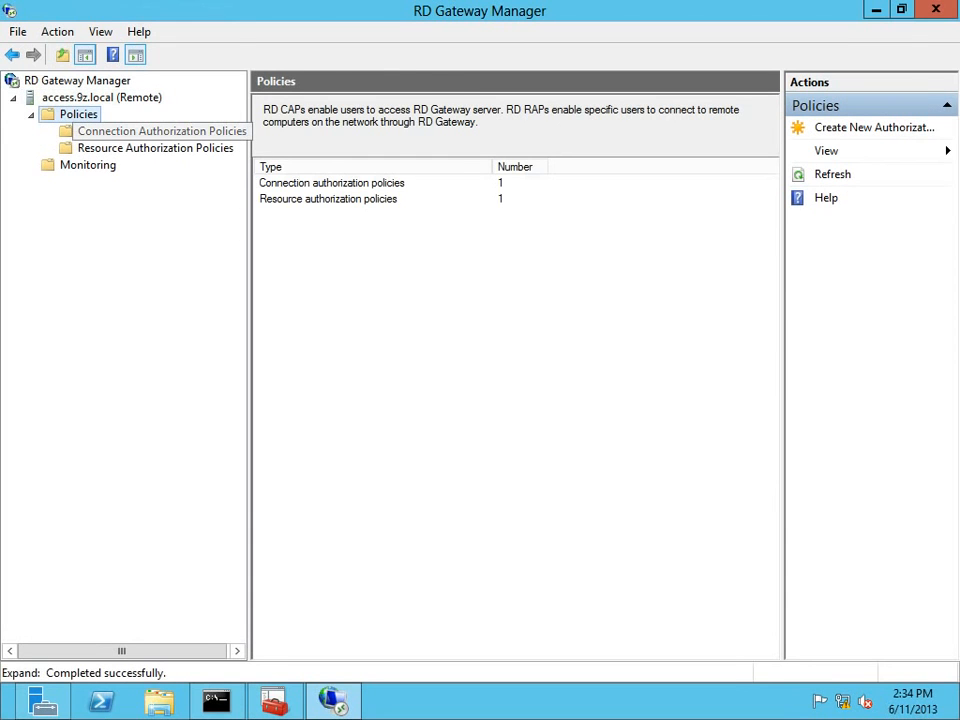
pyautogui.click(160, 131)
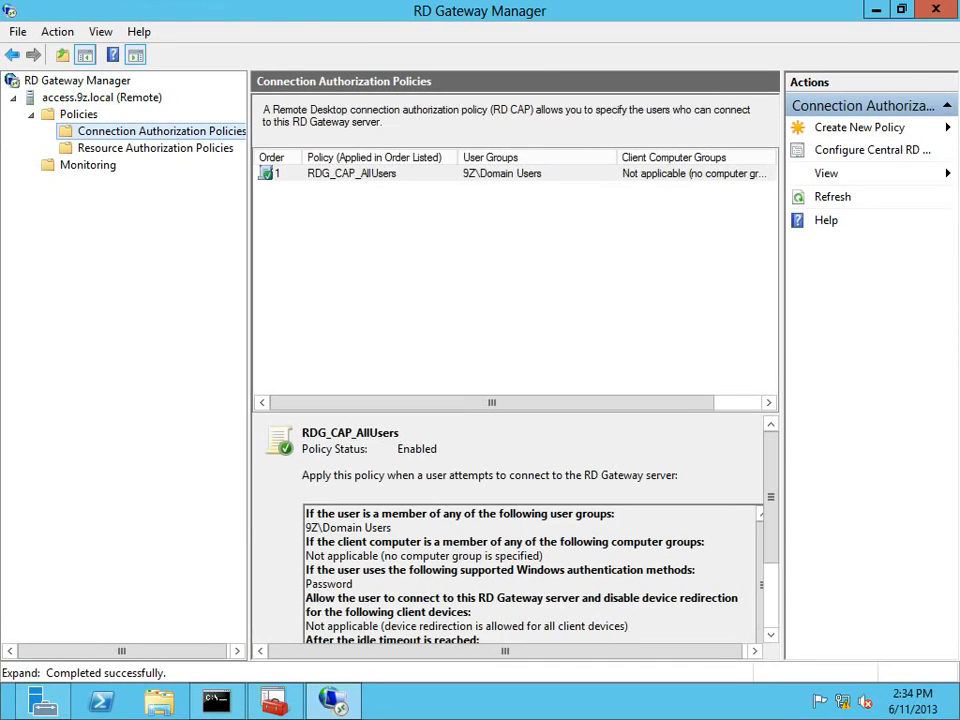
pyautogui.rightClick(297, 173)
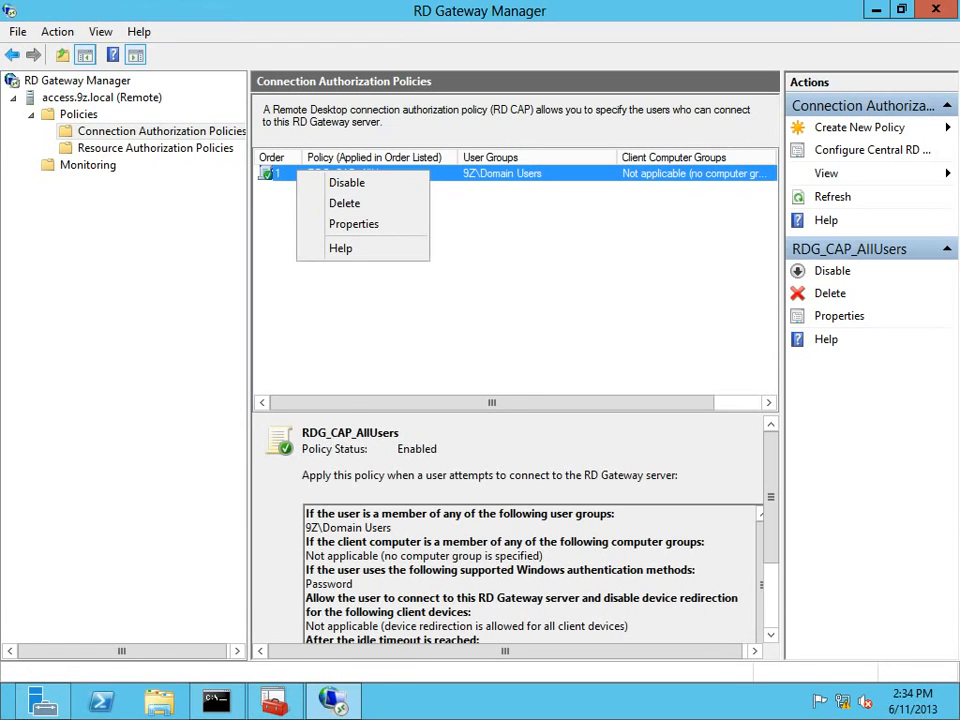
pyautogui.click(354, 224)
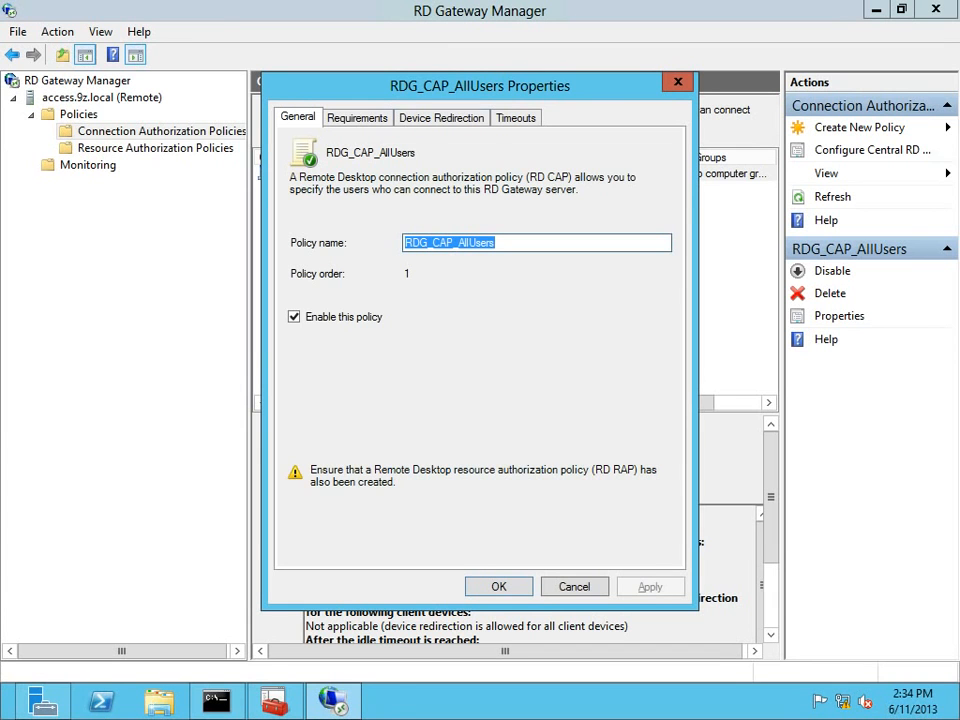
pyautogui.hotkey('ctrl', 'Tab')
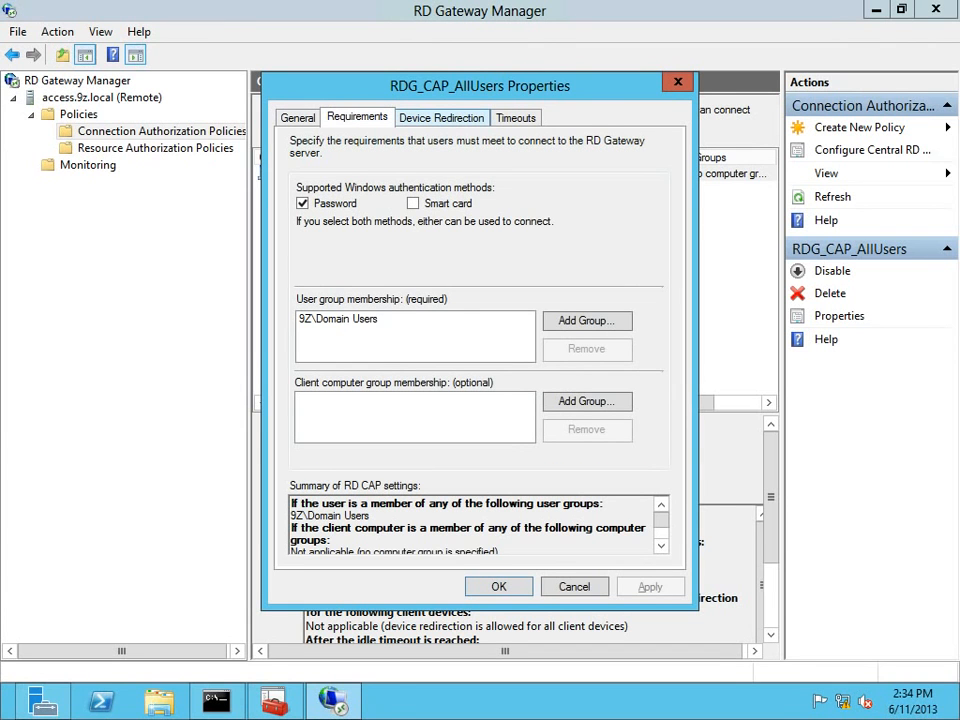
pyautogui.hotkey('ctrl', 'Tab')
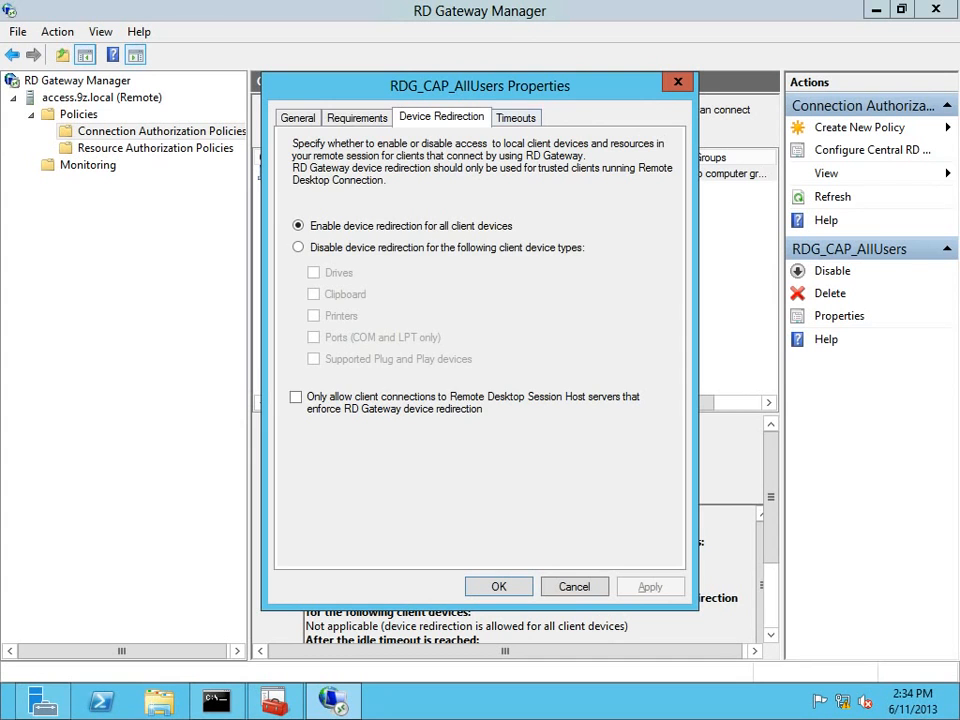
pyautogui.click(357, 118)
pyautogui.click(297, 118)
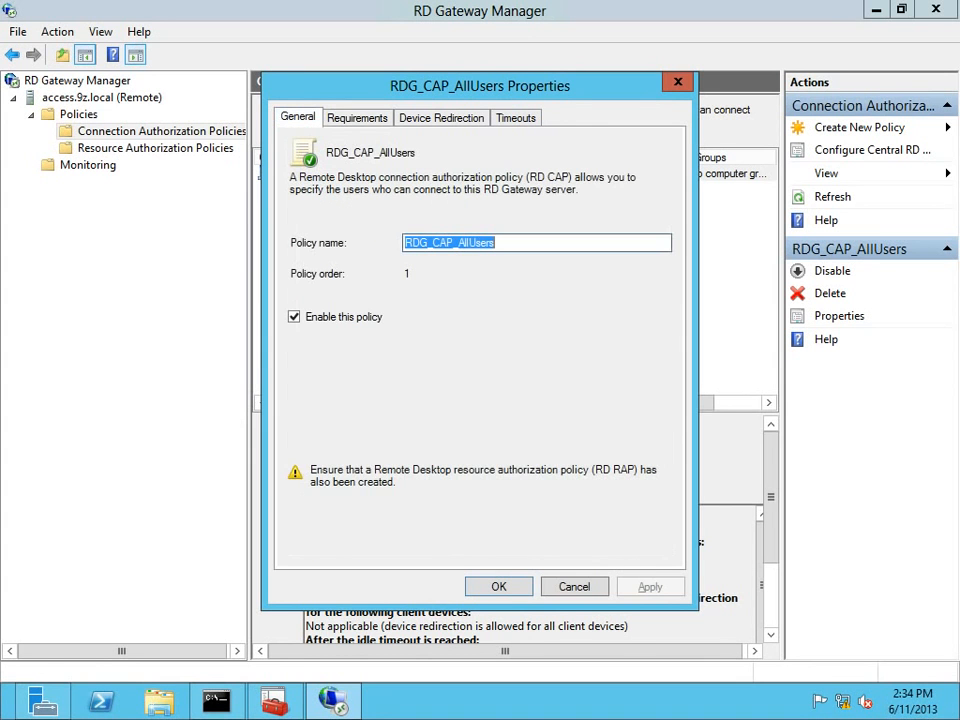
pyautogui.click(574, 586)
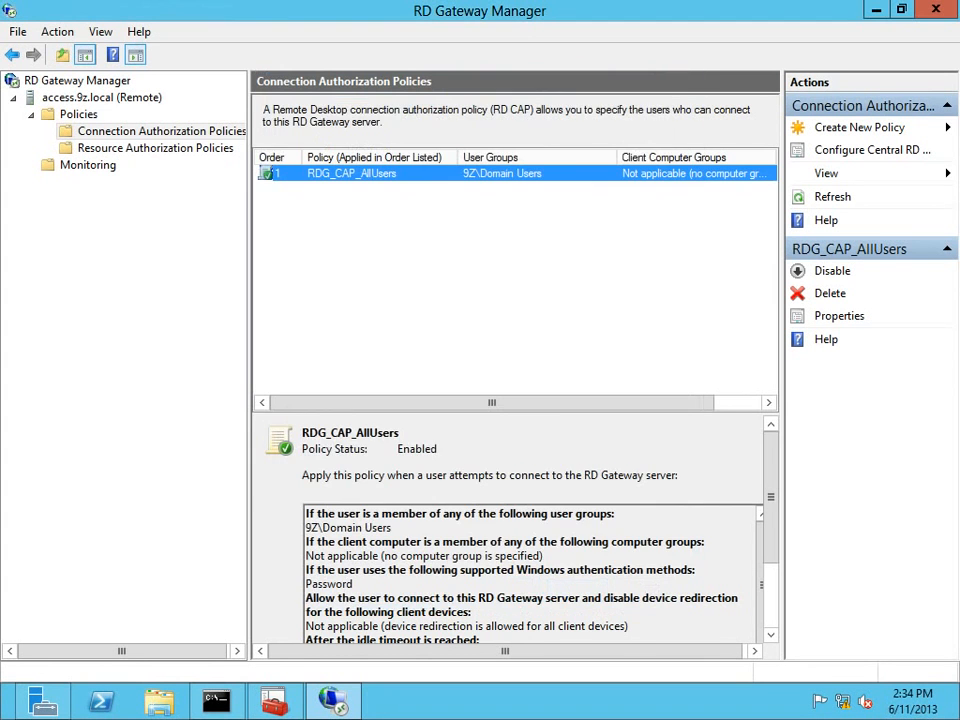
pyautogui.click(155, 148)
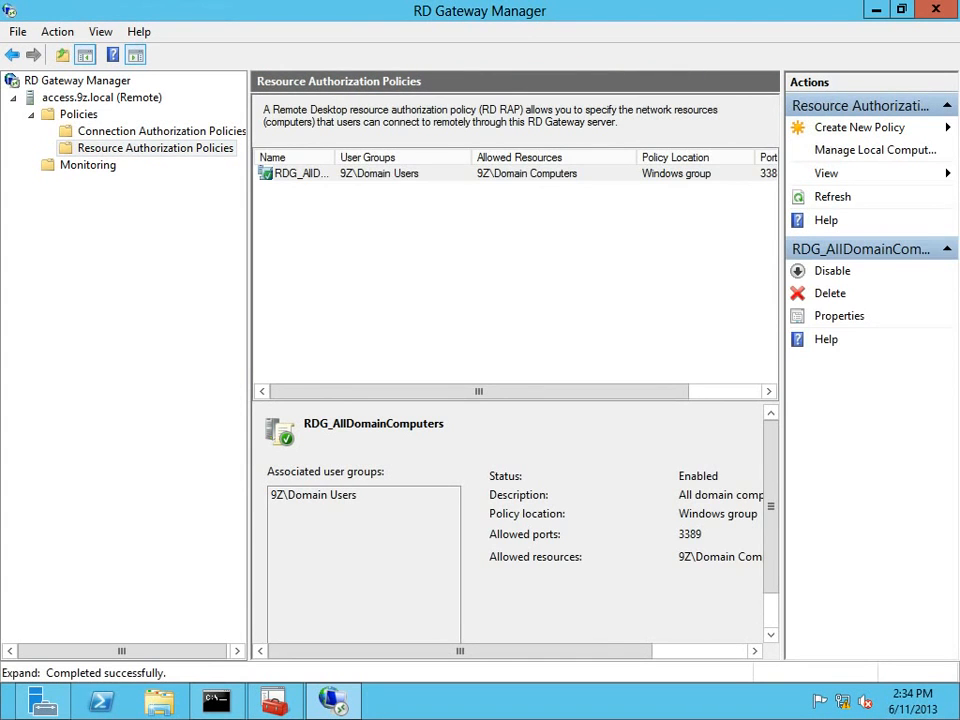
# Switch RDG_AllDomainComputers' network resource setting from 9Z\Domain Computers to any network resource.
pyautogui.rightClick(270, 173)
pyautogui.click(386, 223)
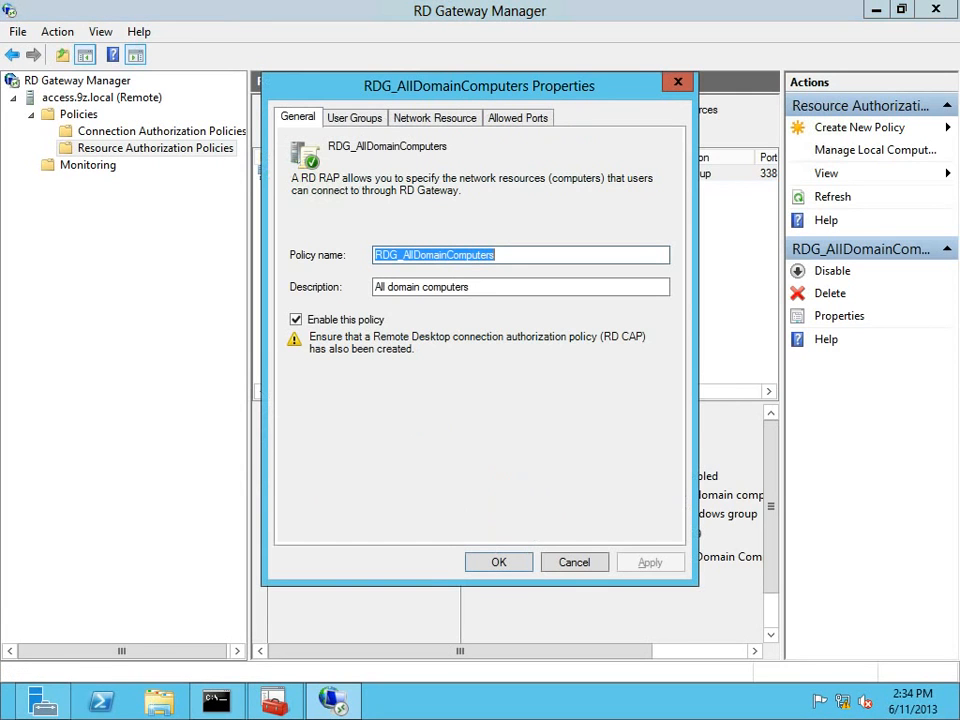
pyautogui.click(435, 118)
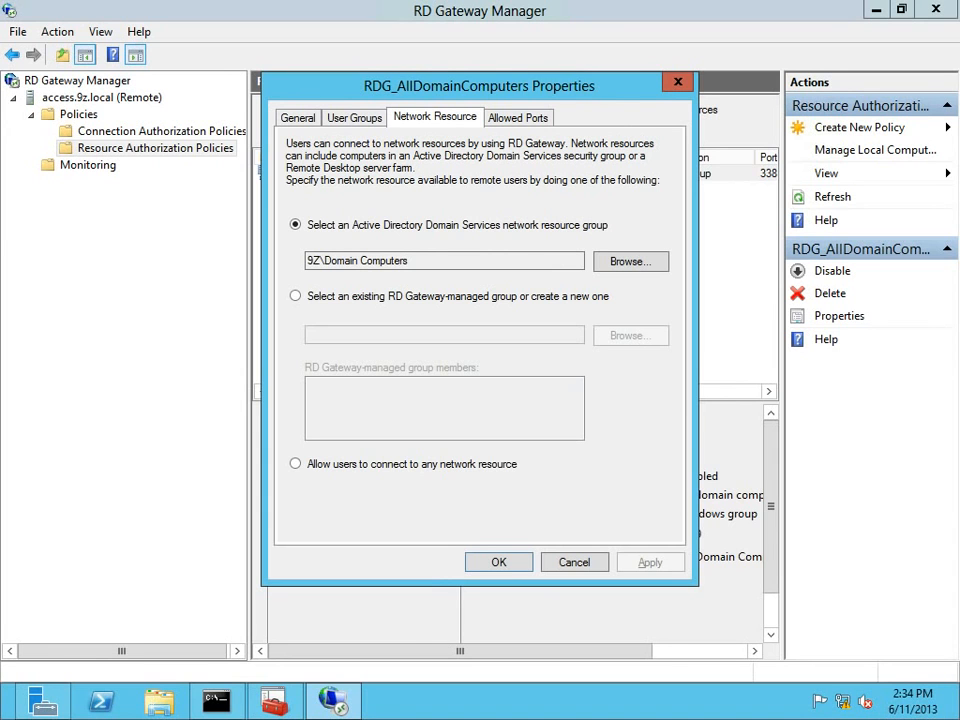
pyautogui.moveTo(427, 86); pyautogui.dragTo(398, 165)
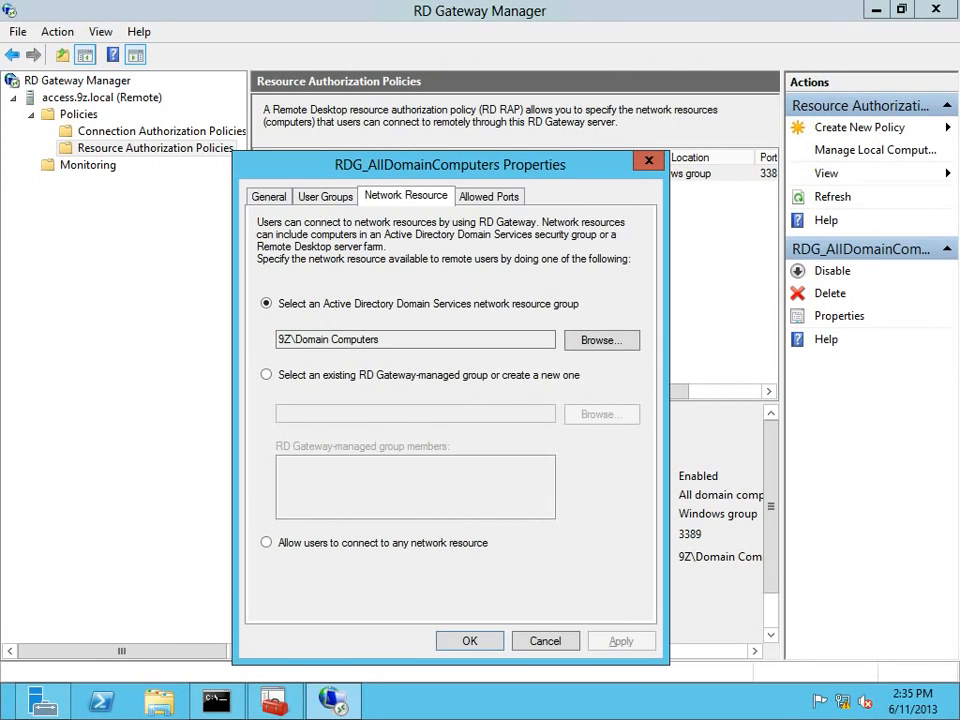
pyautogui.moveTo(314, 170); pyautogui.dragTo(287, 225)
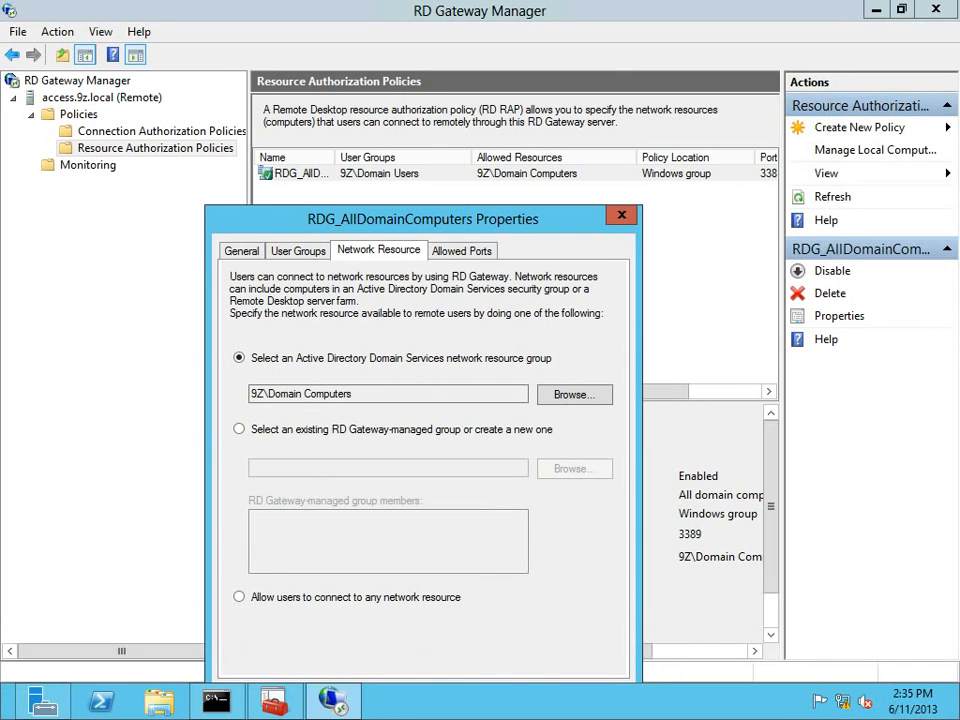
pyautogui.moveTo(287, 222); pyautogui.dragTo(315, 110)
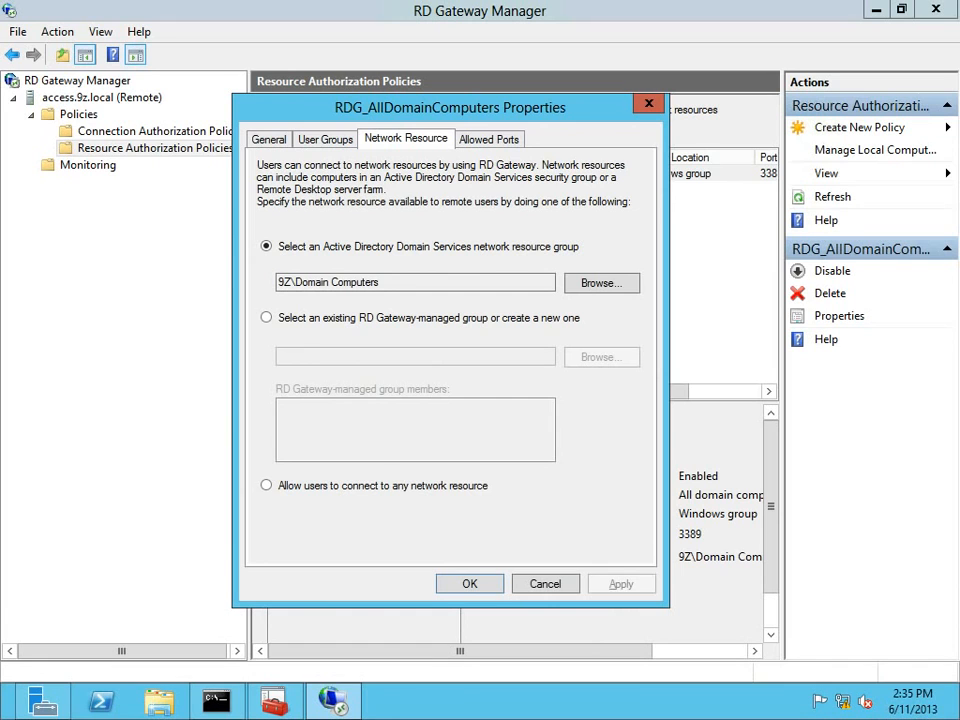
pyautogui.click(267, 485)
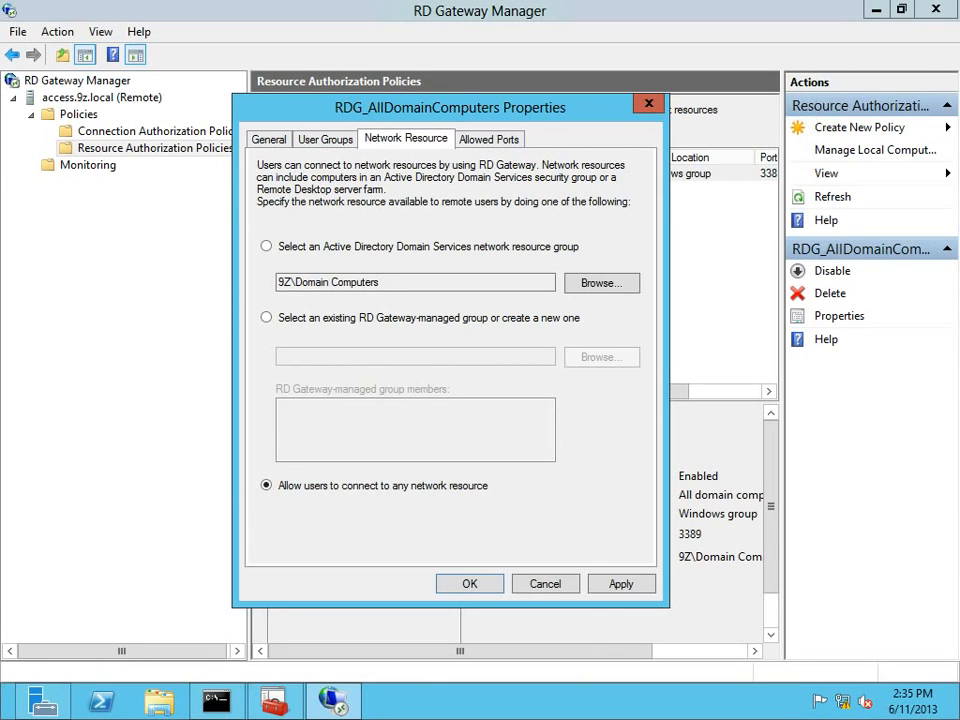
pyautogui.moveTo(291, 283); pyautogui.dragTo(382, 283)
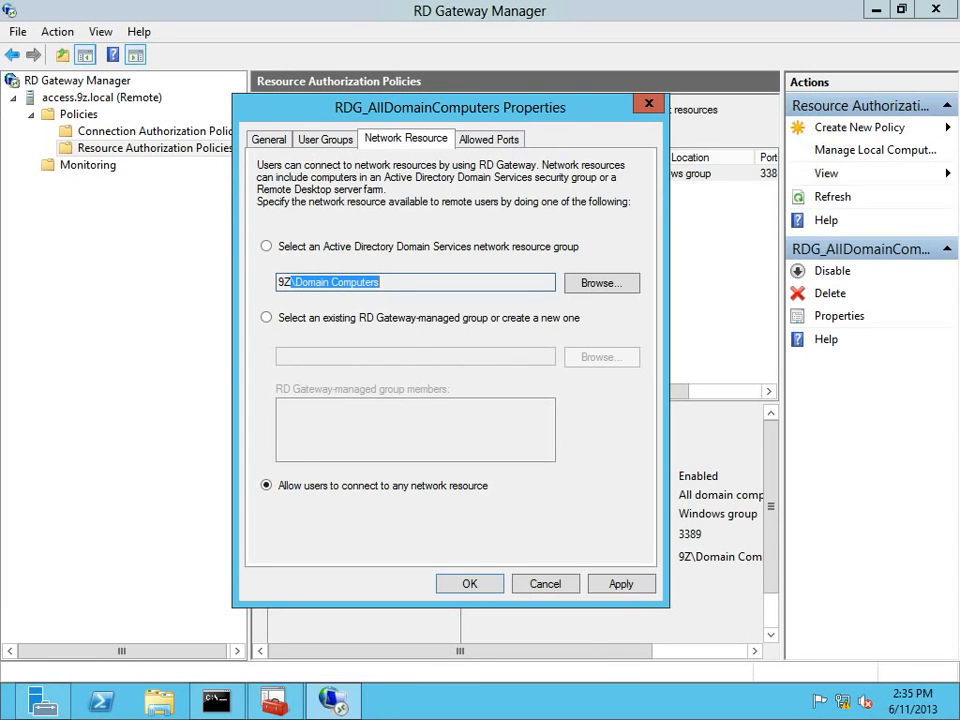
pyautogui.click(353, 283)
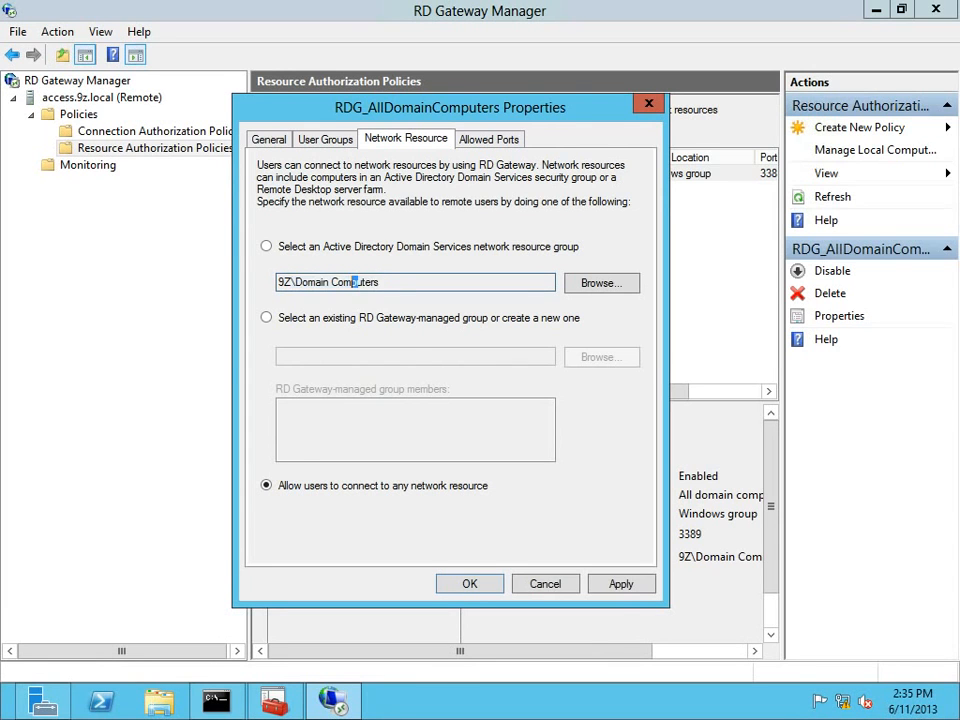
pyautogui.moveTo(295, 283)
pyautogui.mouseDown()
pyautogui.moveTo(381, 283)
pyautogui.moveTo(279, 283)
pyautogui.mouseUp()
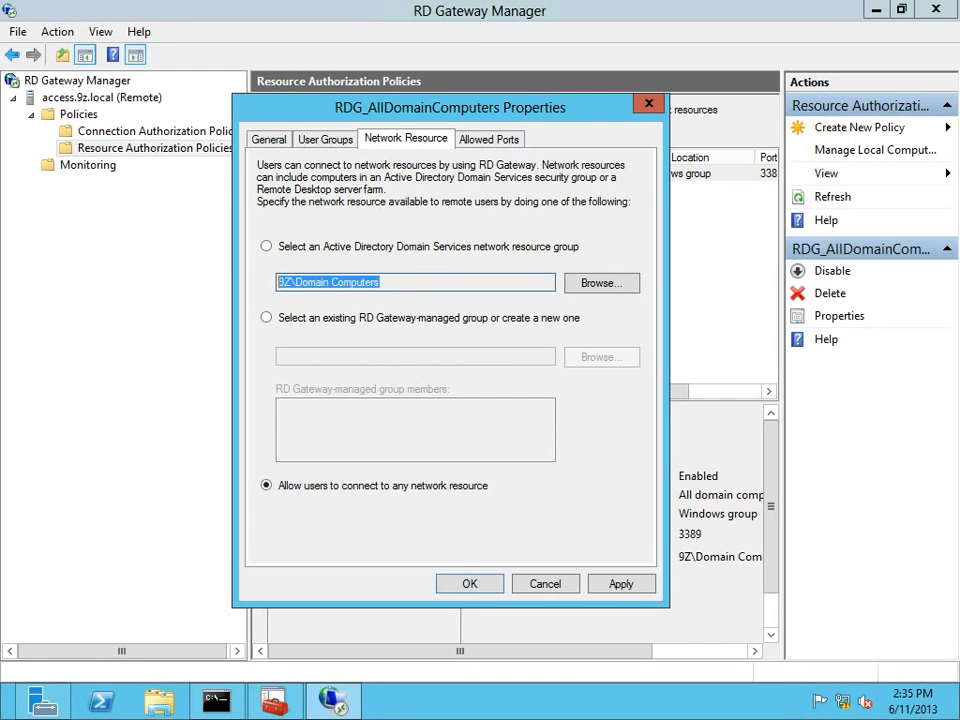
pyautogui.click(382, 283)
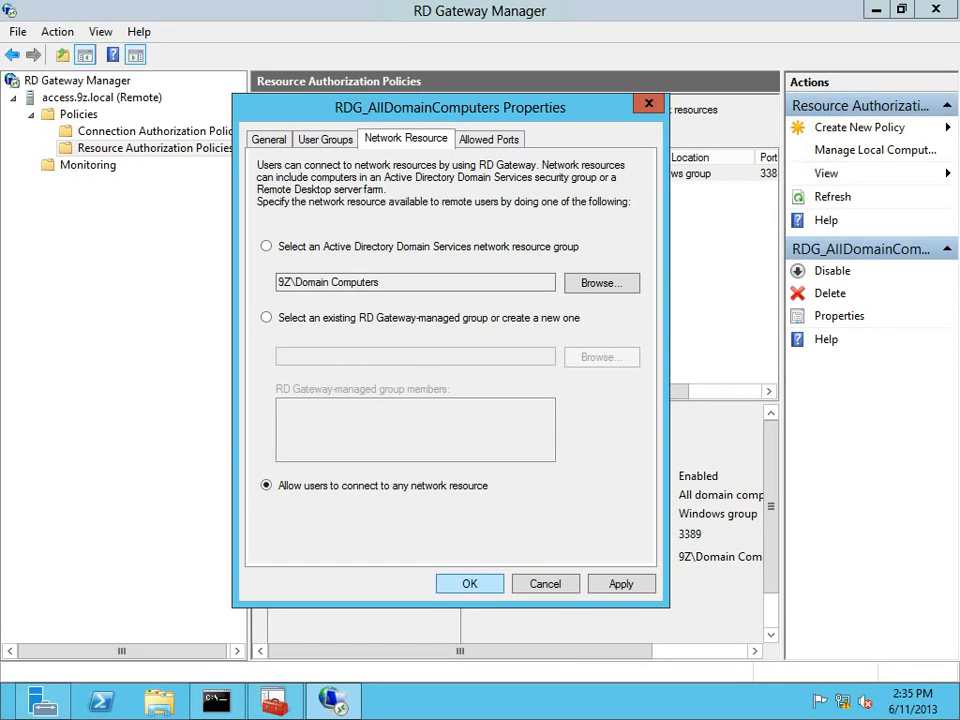
pyautogui.press('Return')
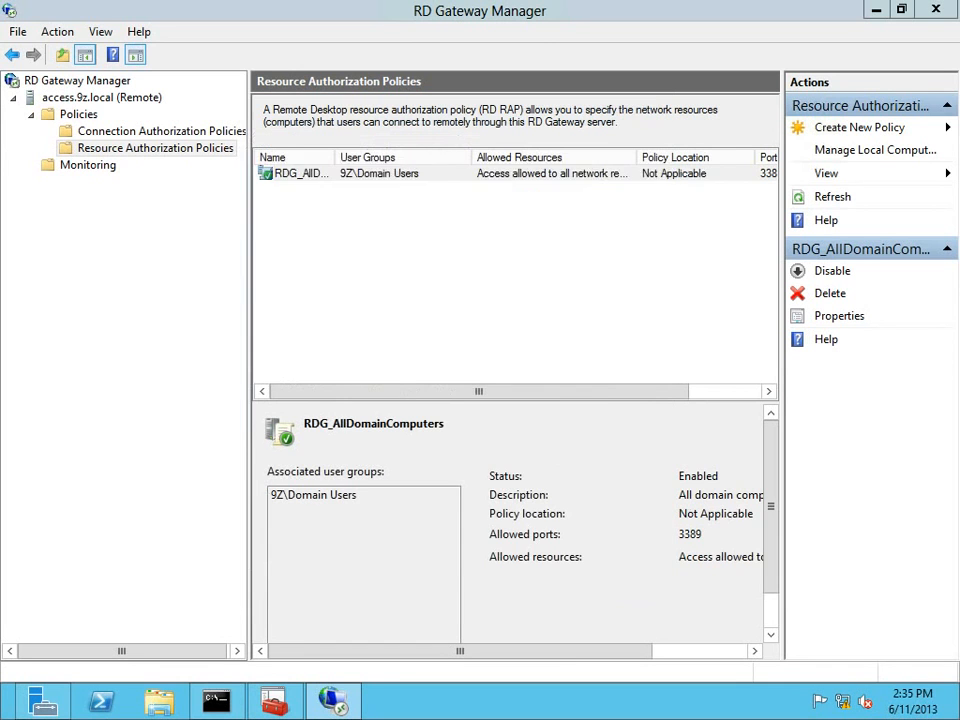
# Close RD Gateway Manager and scroll the Remote Desktop Services overview across to Deployment Servers.
pyautogui.hotkey('alt', 'F4')
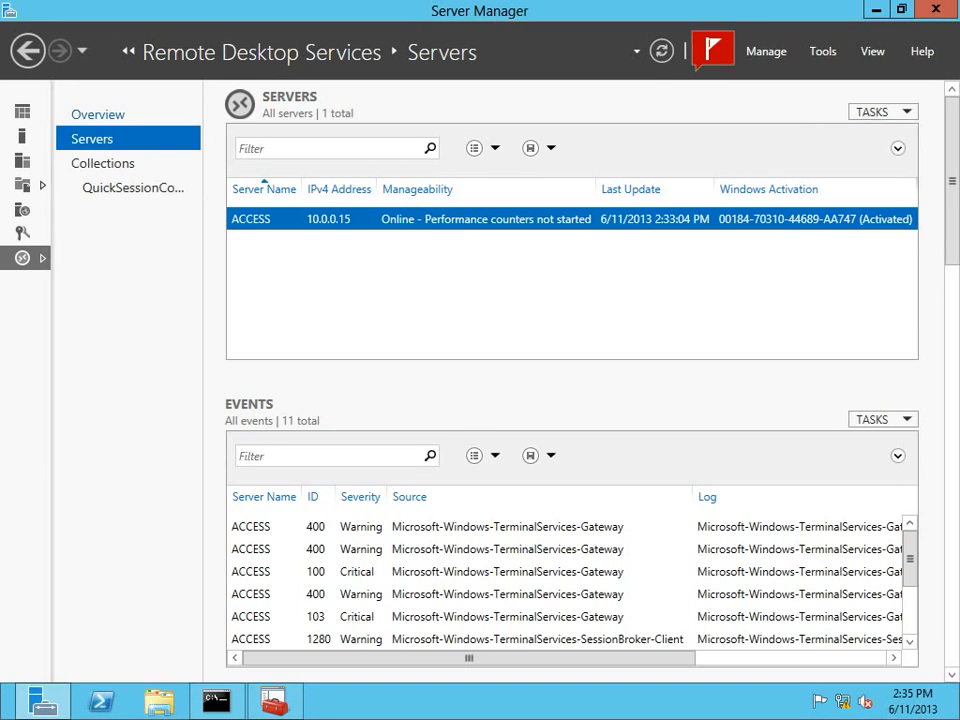
pyautogui.click(98, 114)
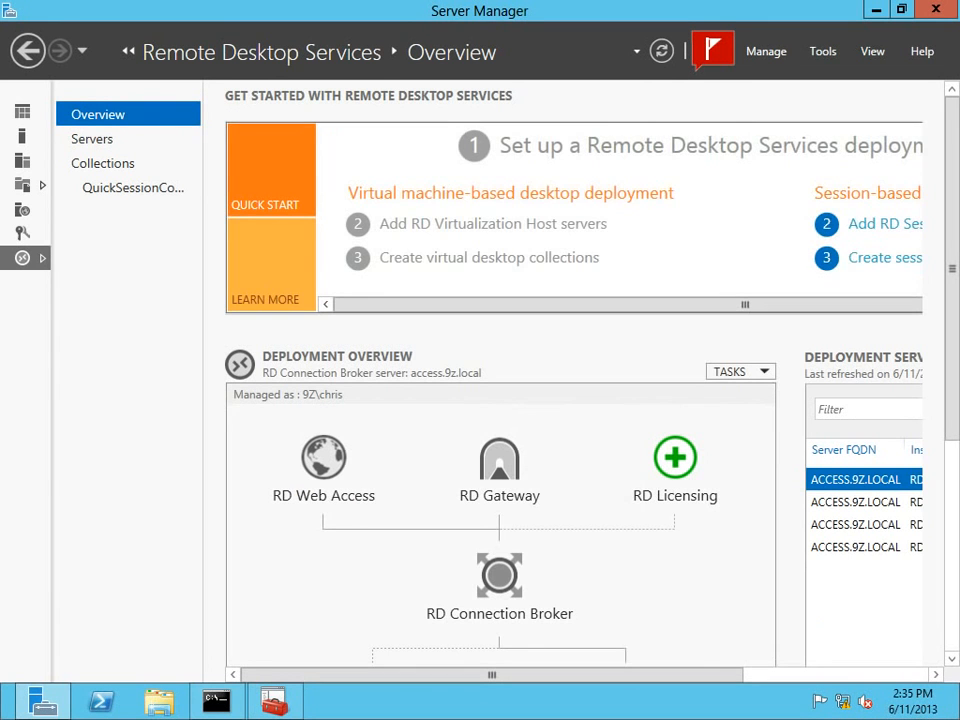
pyautogui.click(820, 675)
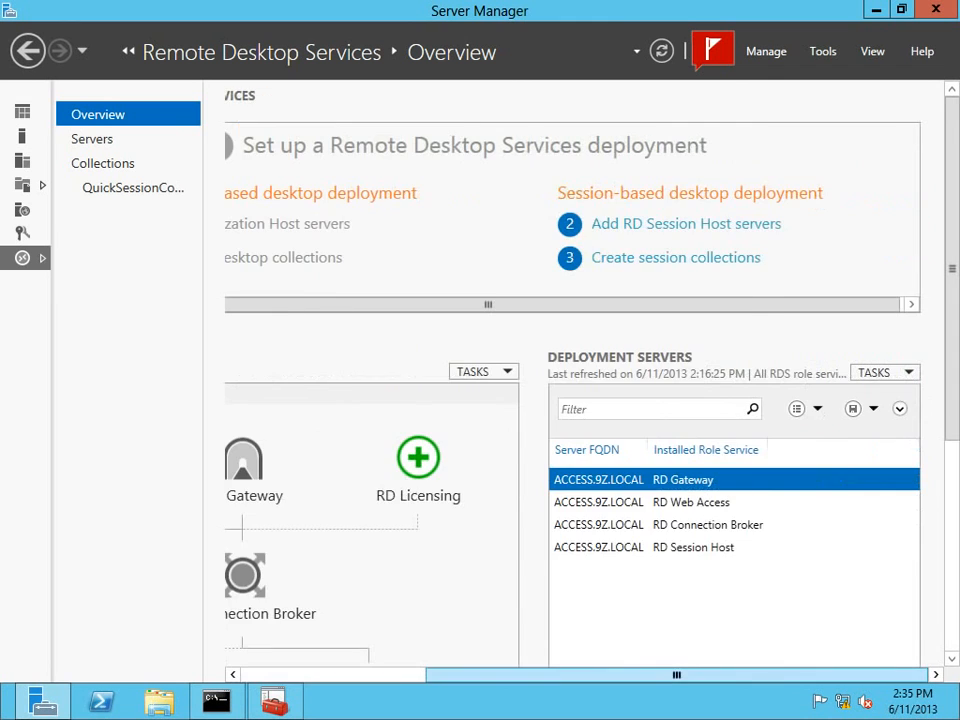
pyautogui.moveTo(820, 675); pyautogui.dragTo(638, 675)
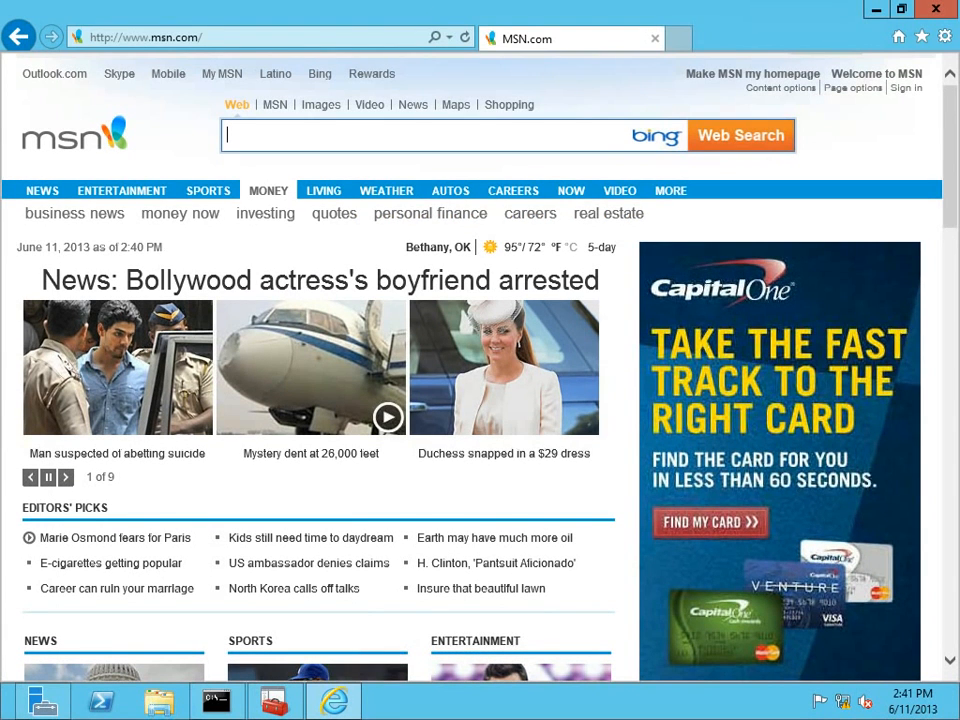
pyautogui.click(150, 37)
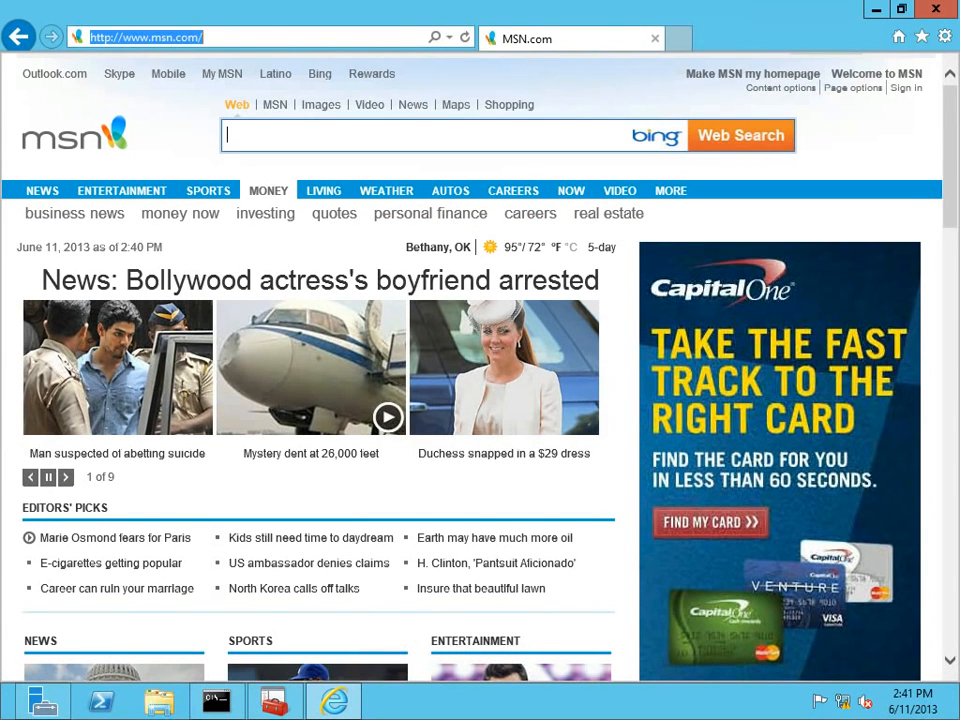
pyautogui.write('https://access.9z.com/')
pyautogui.press('Return')
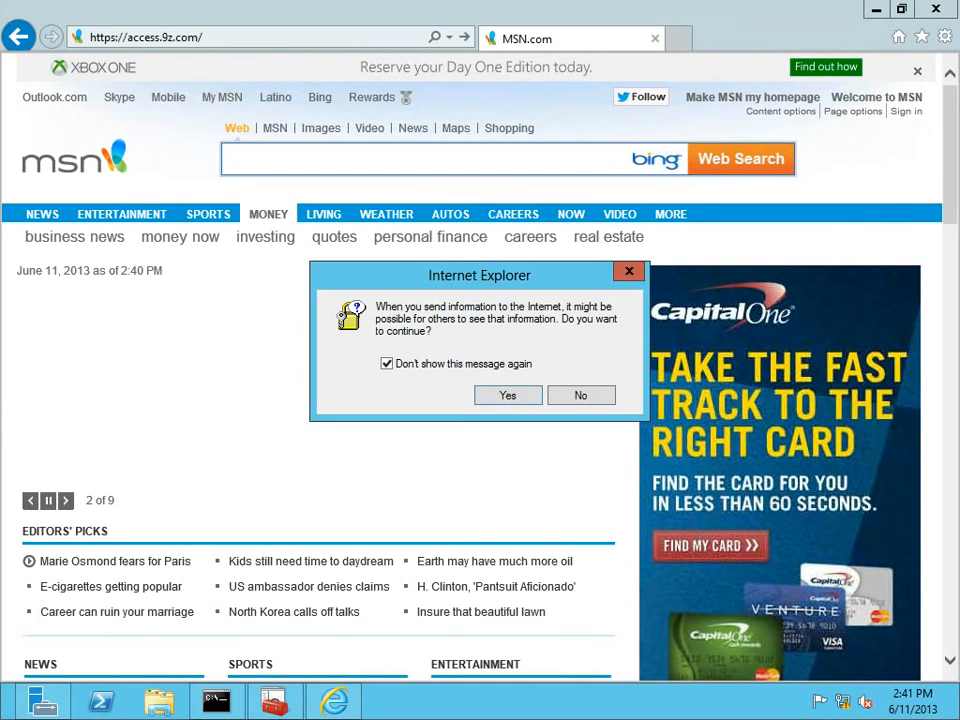
pyautogui.press('Return')
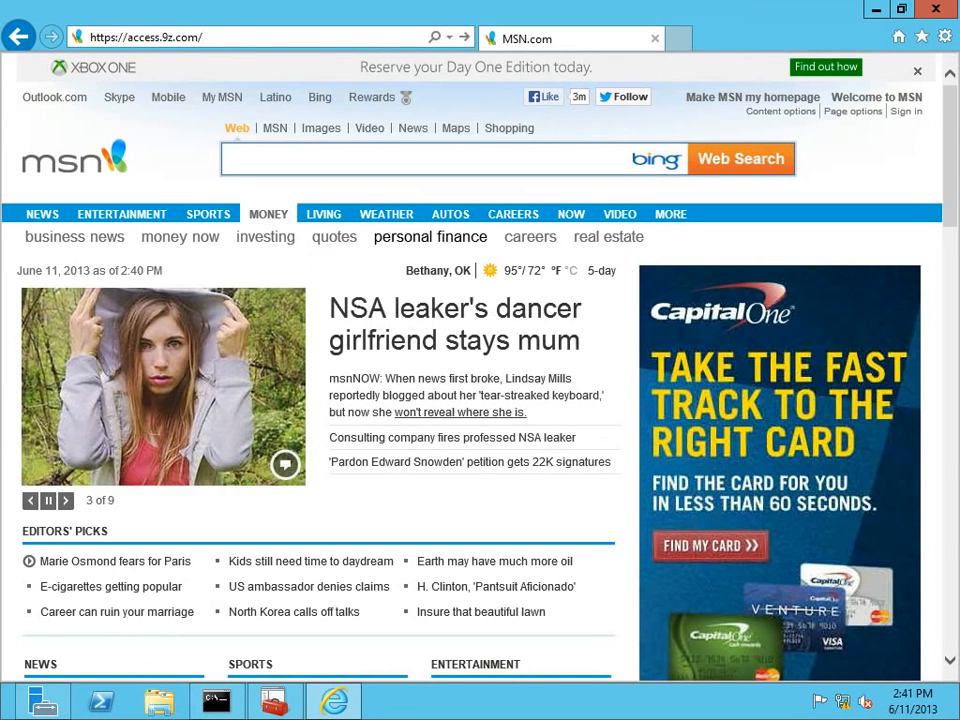
pyautogui.press('Return')
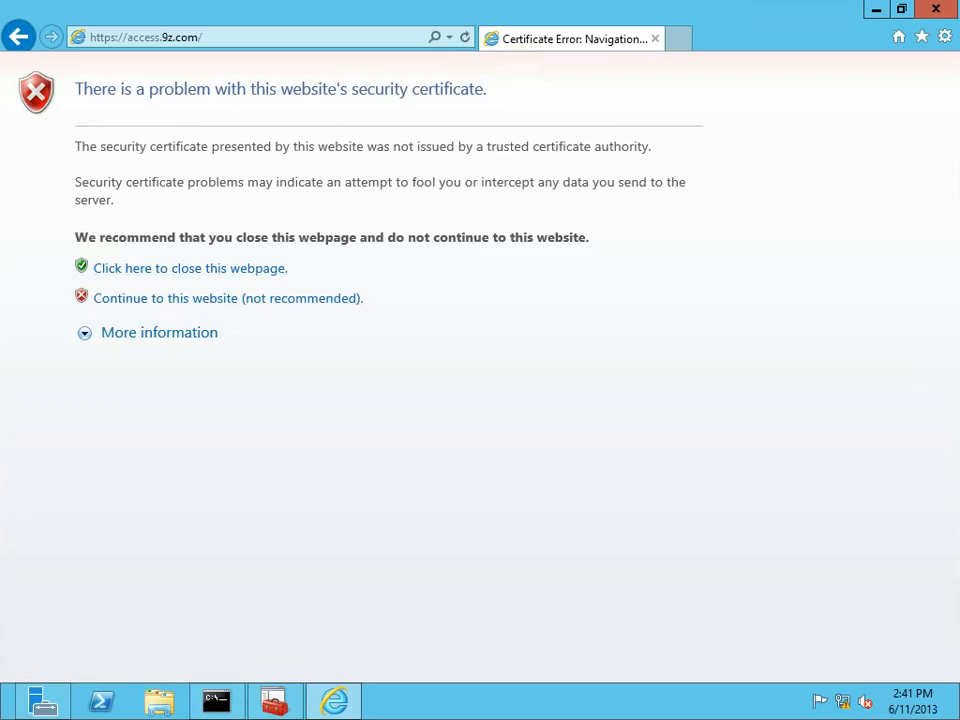
pyautogui.click(228, 298)
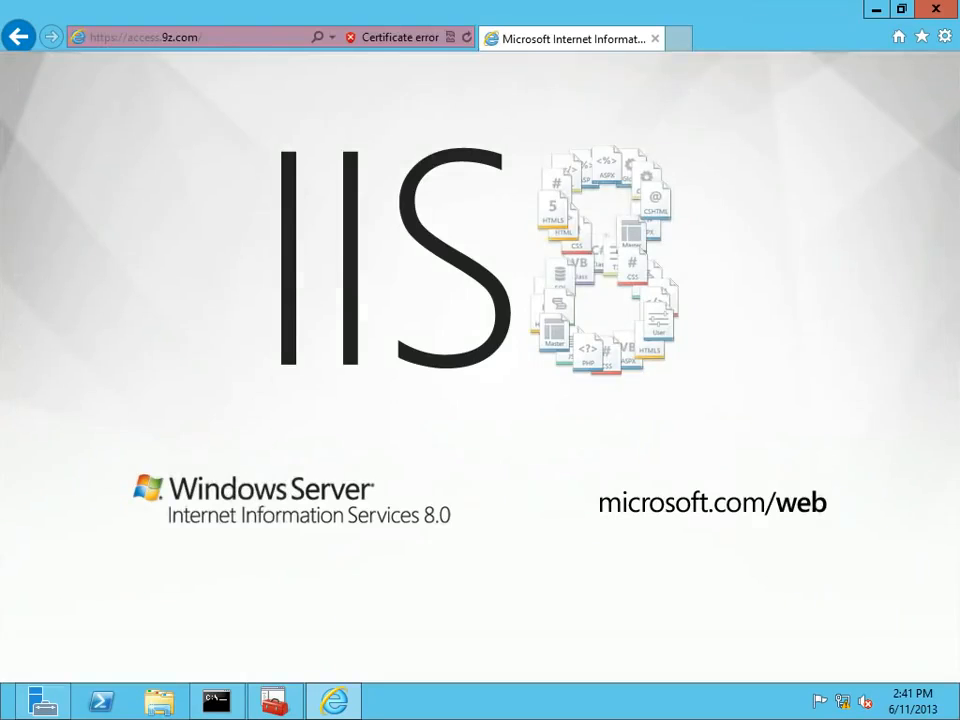
pyautogui.click(399, 38)
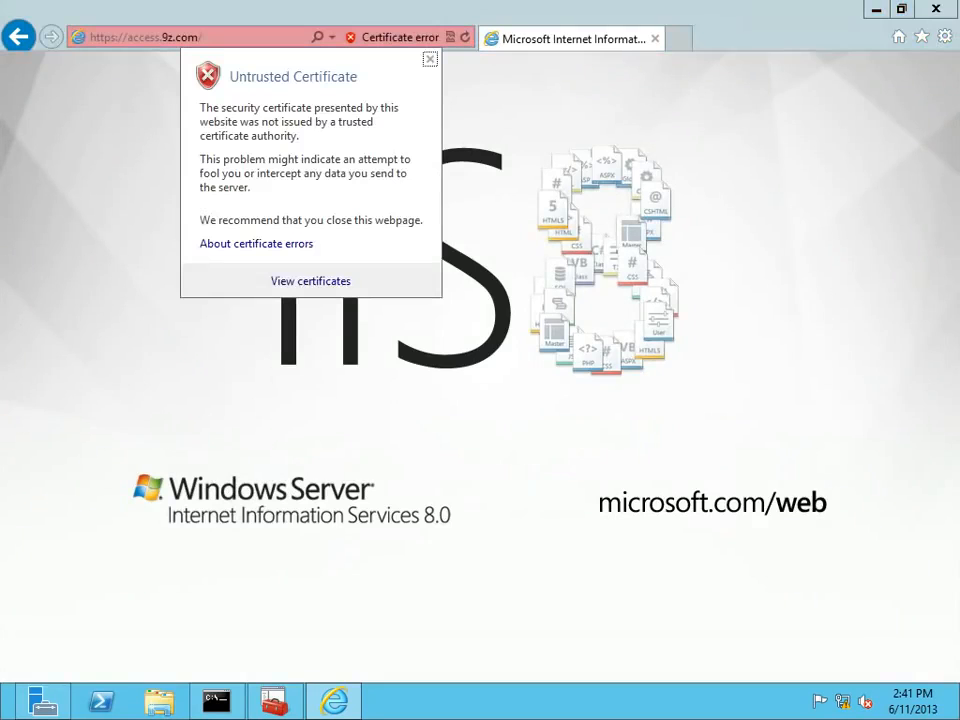
pyautogui.click(311, 281)
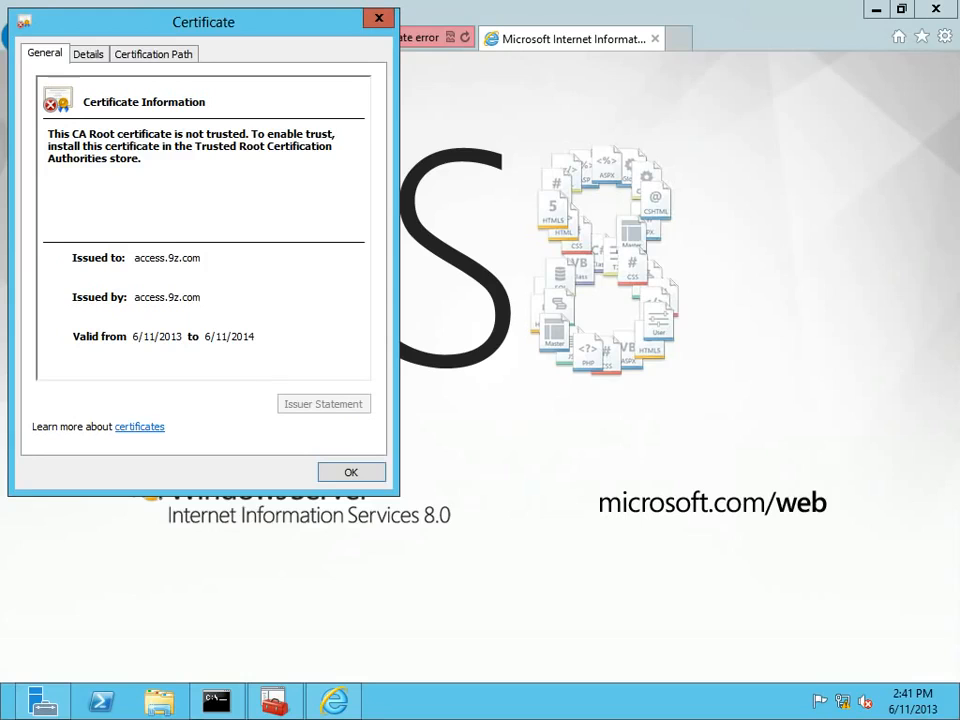
pyautogui.moveTo(149, 22); pyautogui.dragTo(171, 90)
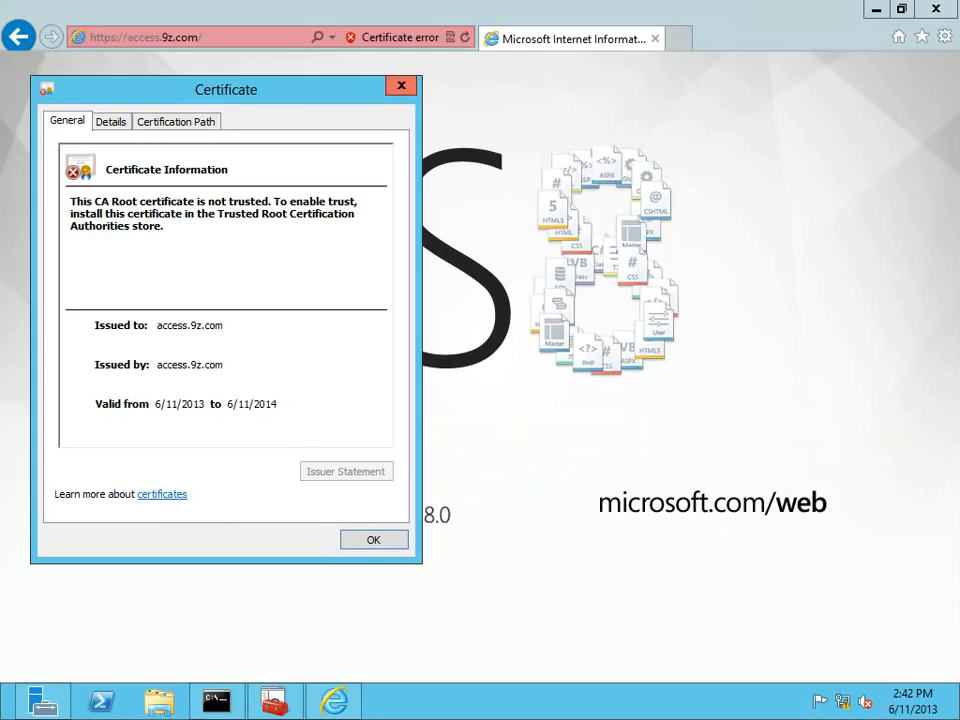
pyautogui.click(401, 86)
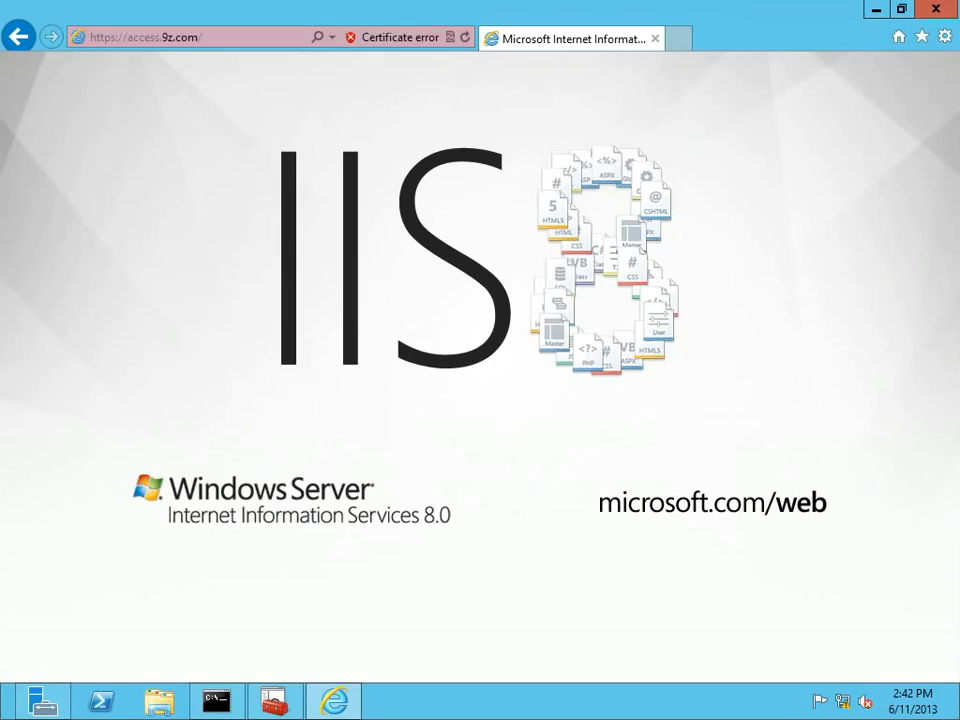
pyautogui.hotkey('alt', 'd')
pyautogui.press('End')
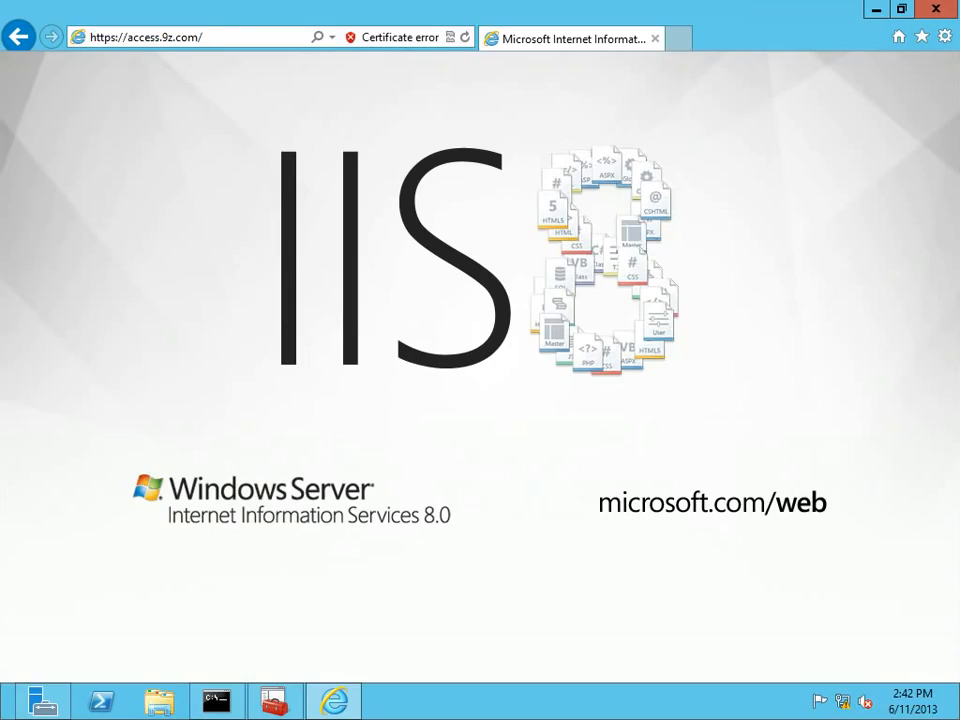
pyautogui.write('rdweb')
pyautogui.press('Return')
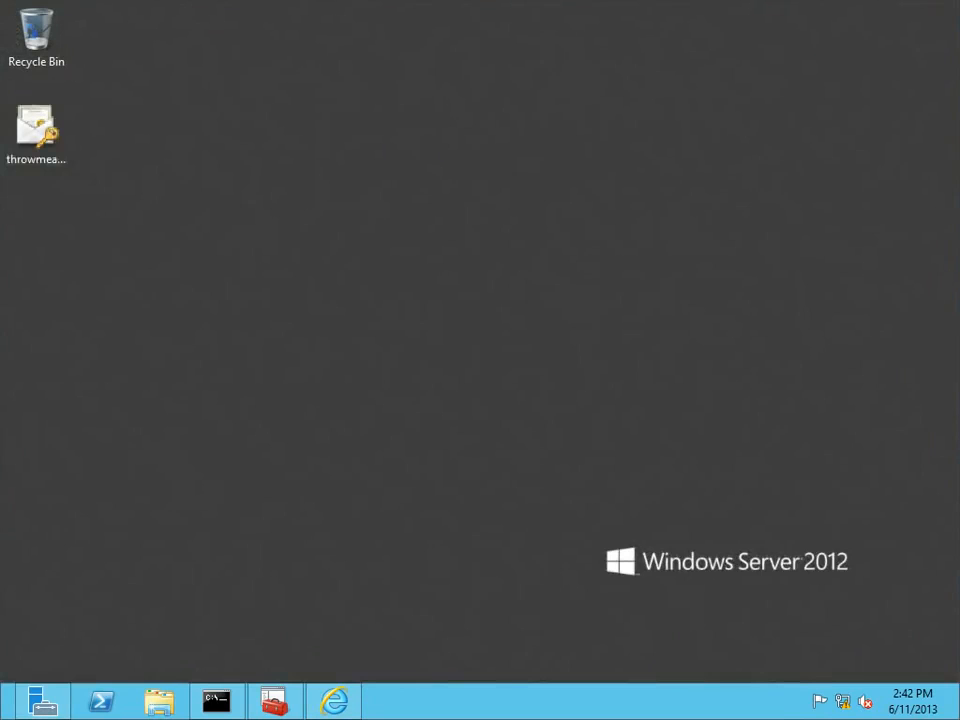
# On the client PC's desktop, select the throwmeaway certificate file.
pyautogui.click(36, 130)
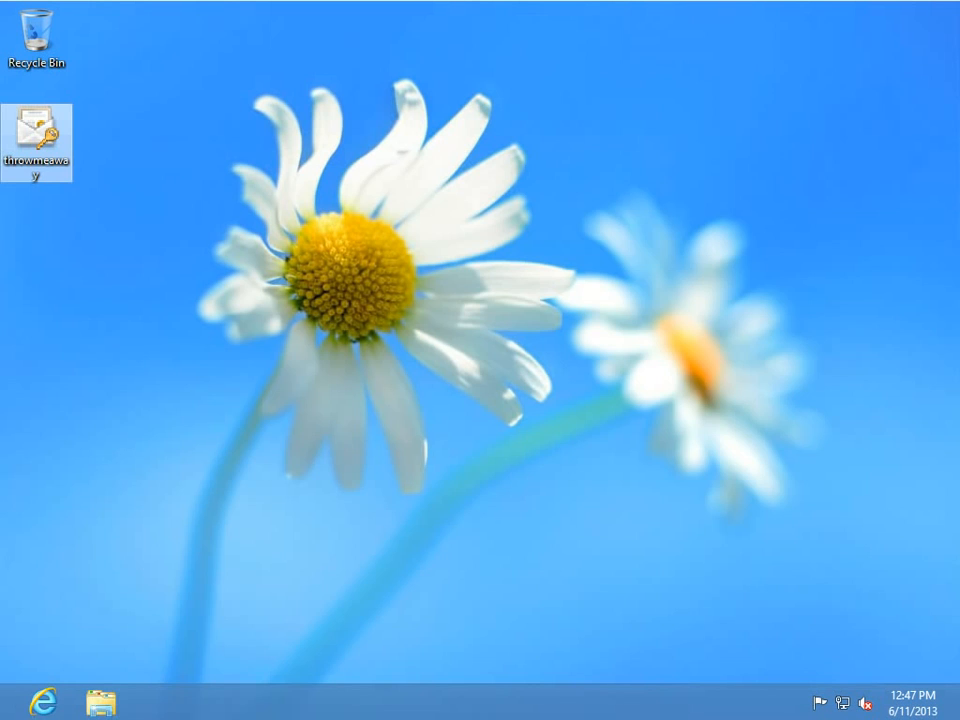
# Launch an elevated Management Console via mmc and open its Add/Remove Snap-in window.
pyautogui.rightClick(5, 710)
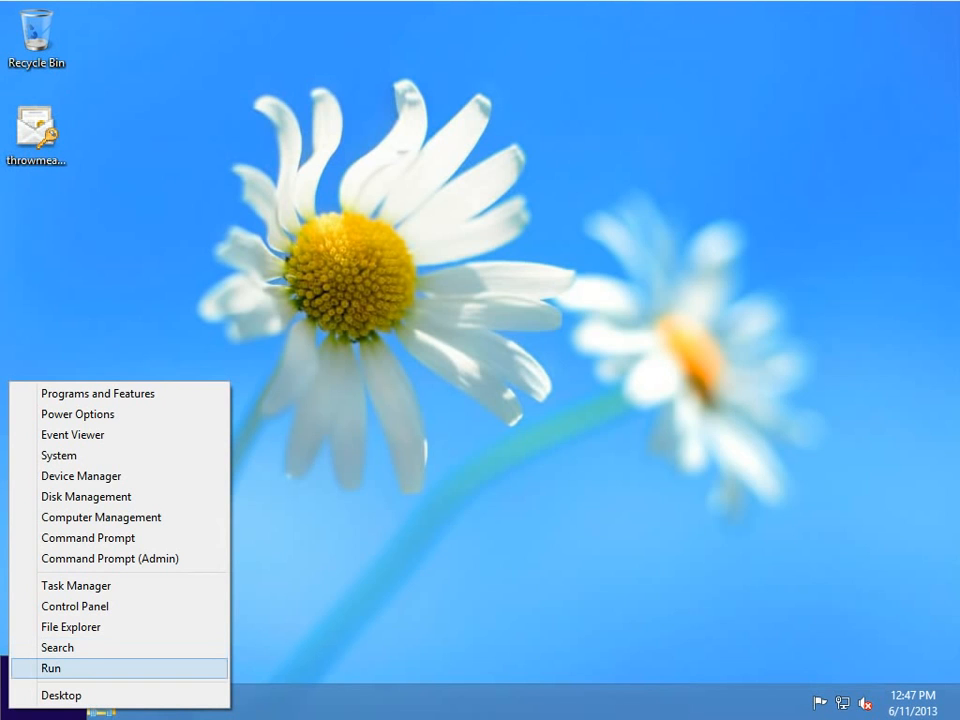
pyautogui.press('Return')
pyautogui.write('mmc')
pyautogui.press('Return')
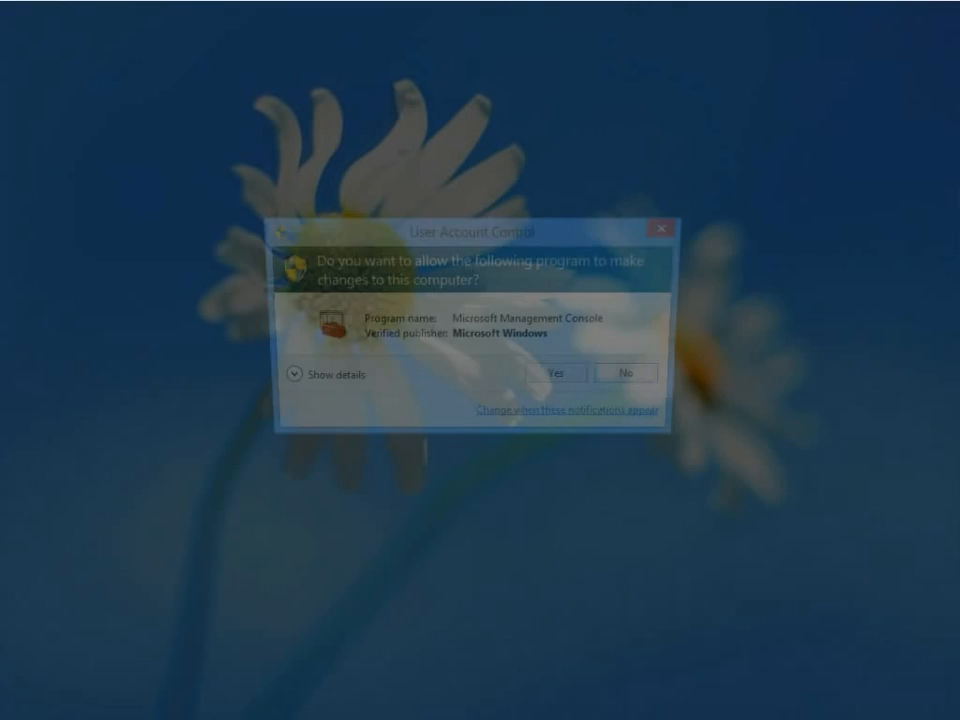
pyautogui.hotkey('alt', 'y')
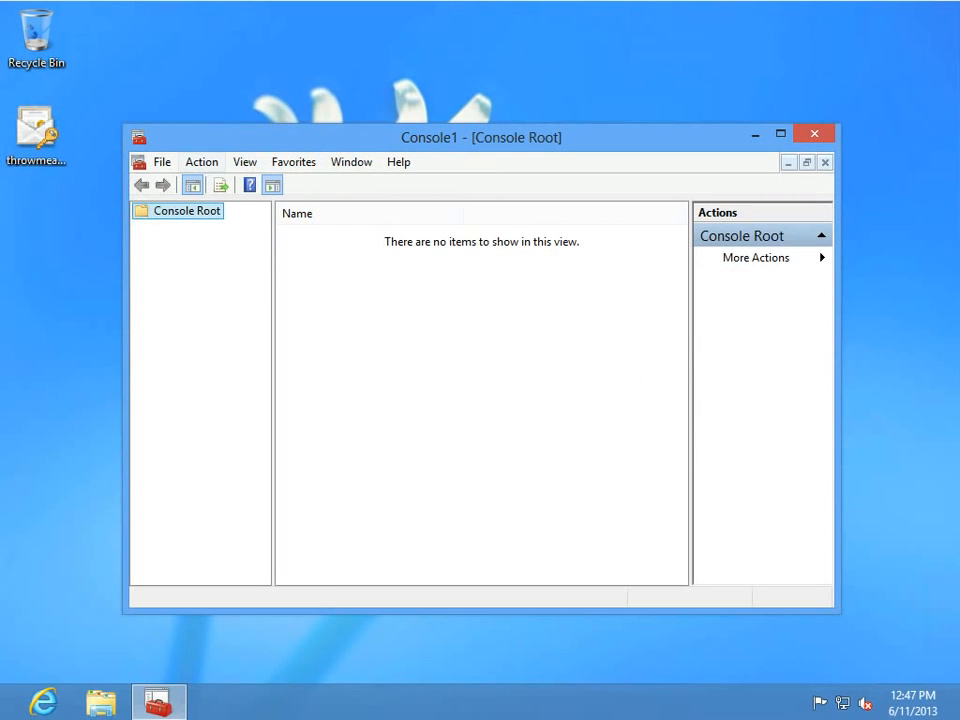
pyautogui.hotkey('alt', 'f')
pyautogui.press('Down')
pyautogui.press('Down')
pyautogui.press('Down')
pyautogui.press('Down')
pyautogui.press('Return')
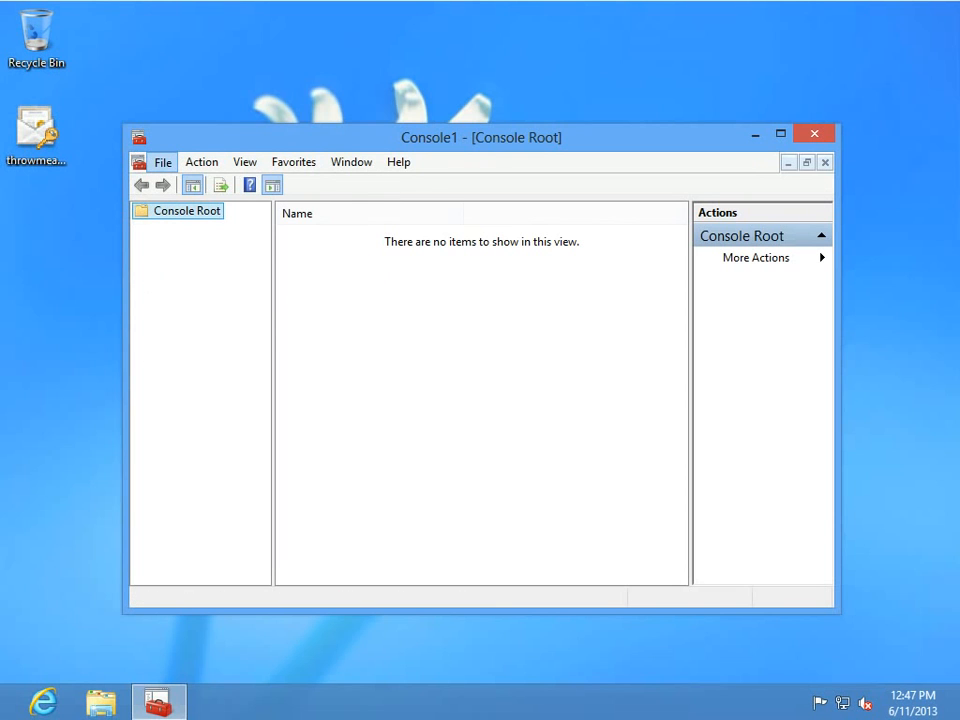
# Run 'set us' in an admin Command Prompt to confirm user domain ContosoClient1.
pyautogui.moveTo(2, 717)
pyautogui.rightClick(18, 694)
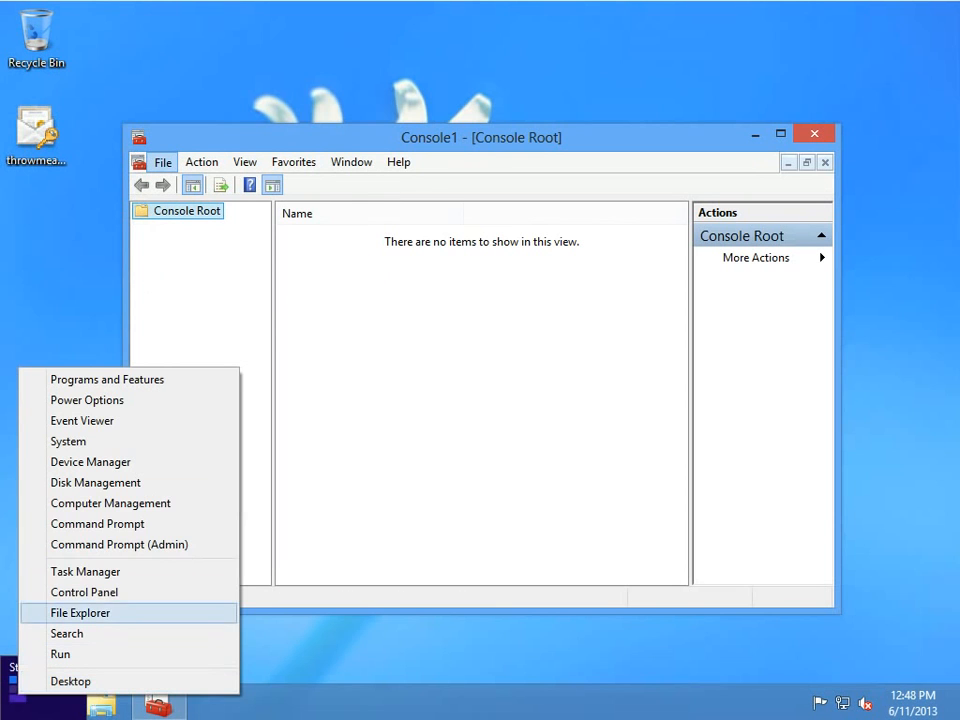
pyautogui.click(119, 545)
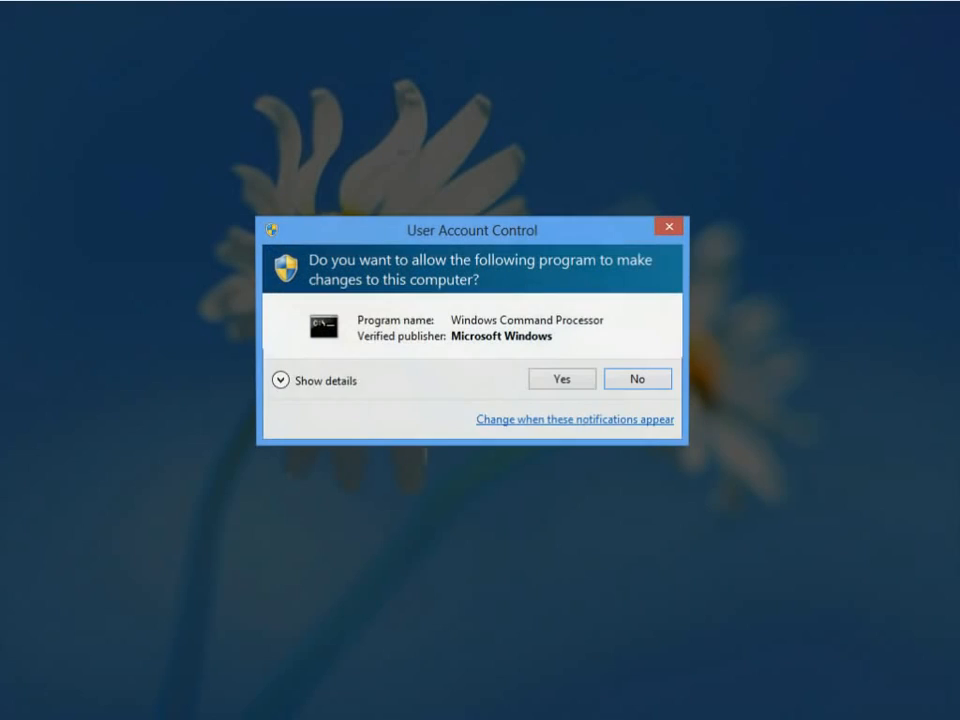
pyautogui.press('Left')
pyautogui.press('Return')
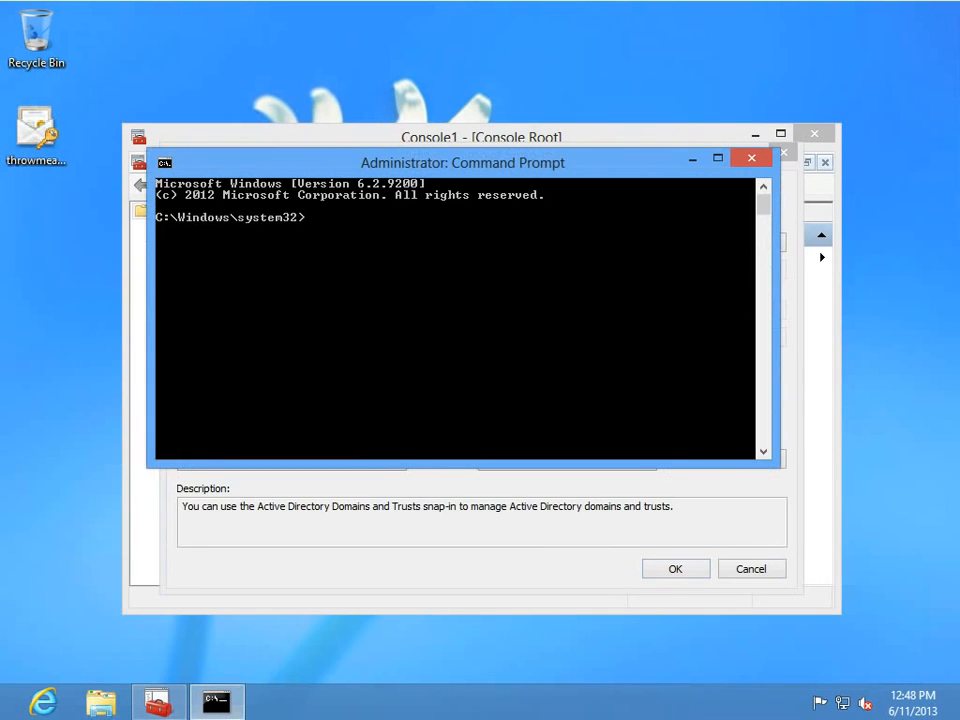
pyautogui.write('set us')
pyautogui.press('Return')
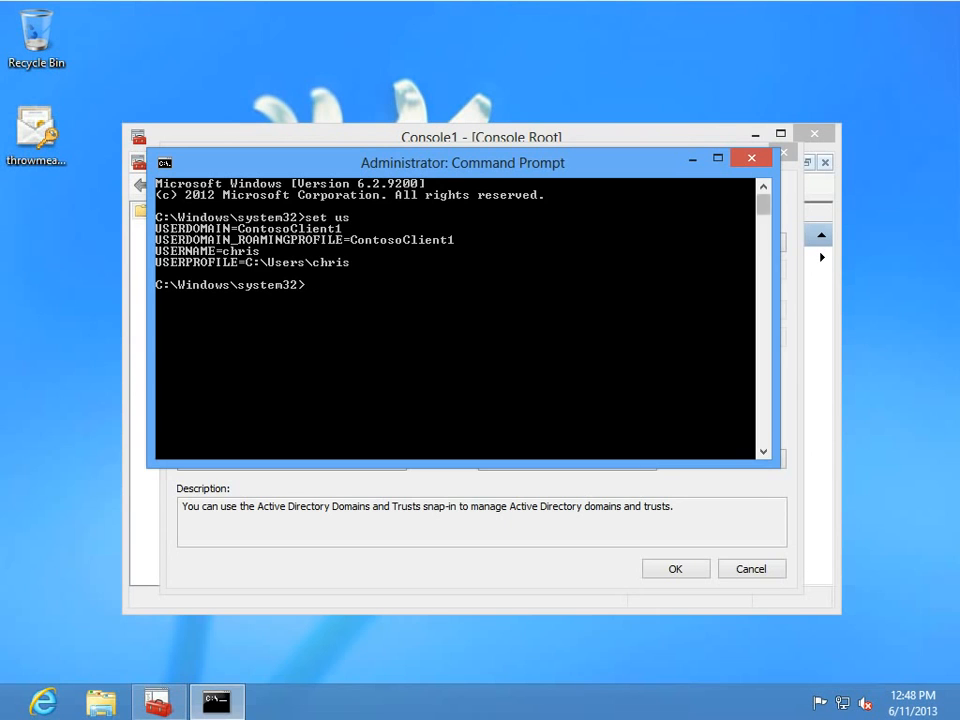
# Add the Certificates snap-in for the local computer account to the console.
pyautogui.click(691, 158)
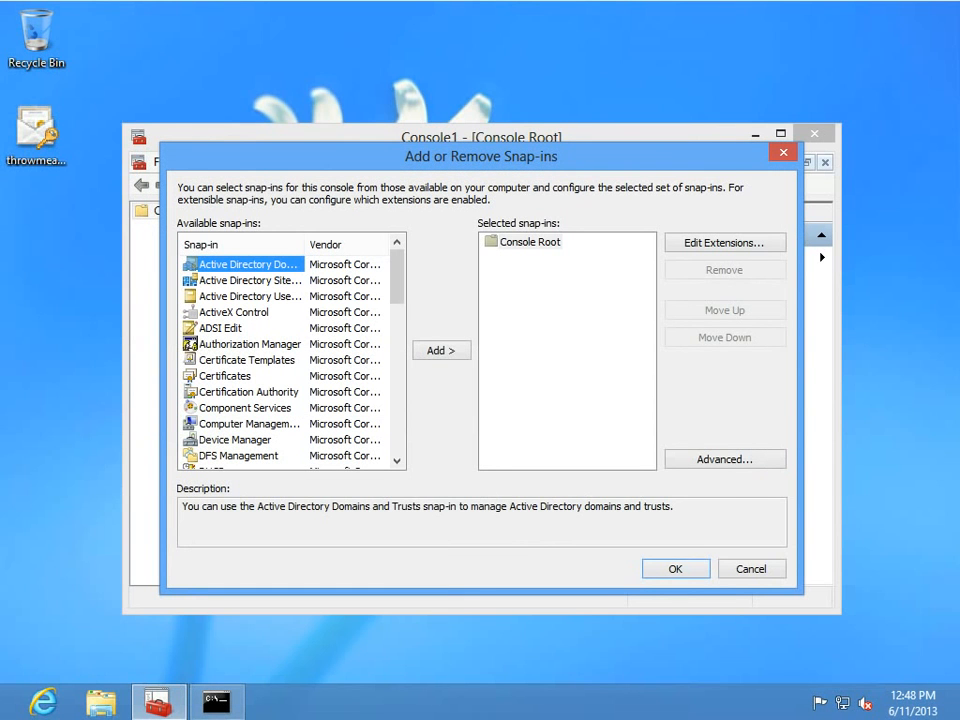
pyautogui.click(225, 376)
pyautogui.click(441, 350)
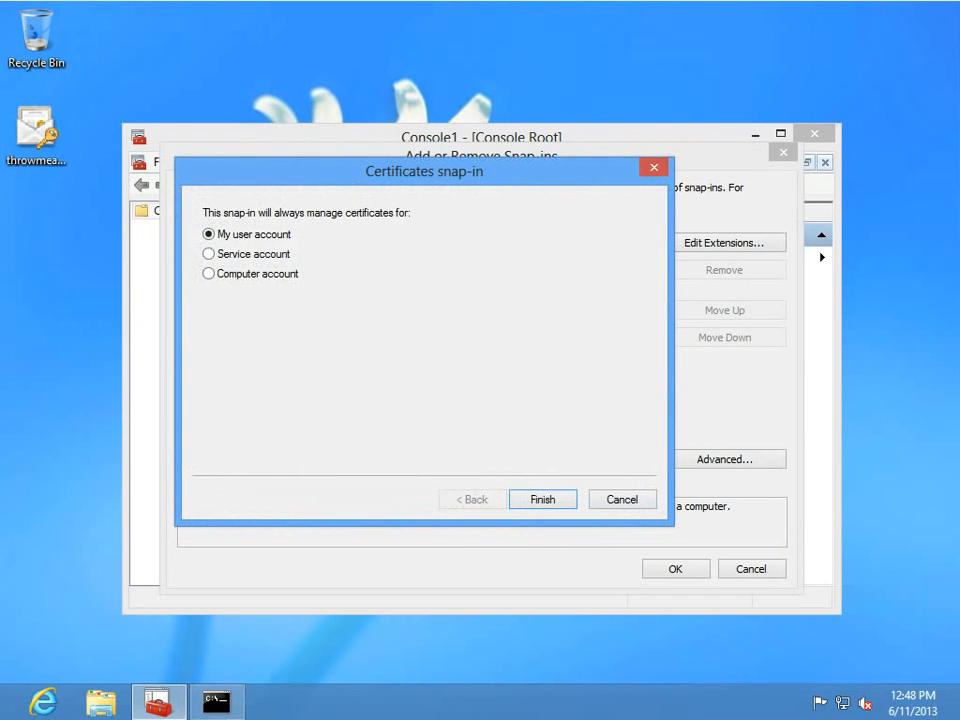
pyautogui.click(250, 274)
pyautogui.click(543, 499)
pyautogui.click(543, 499)
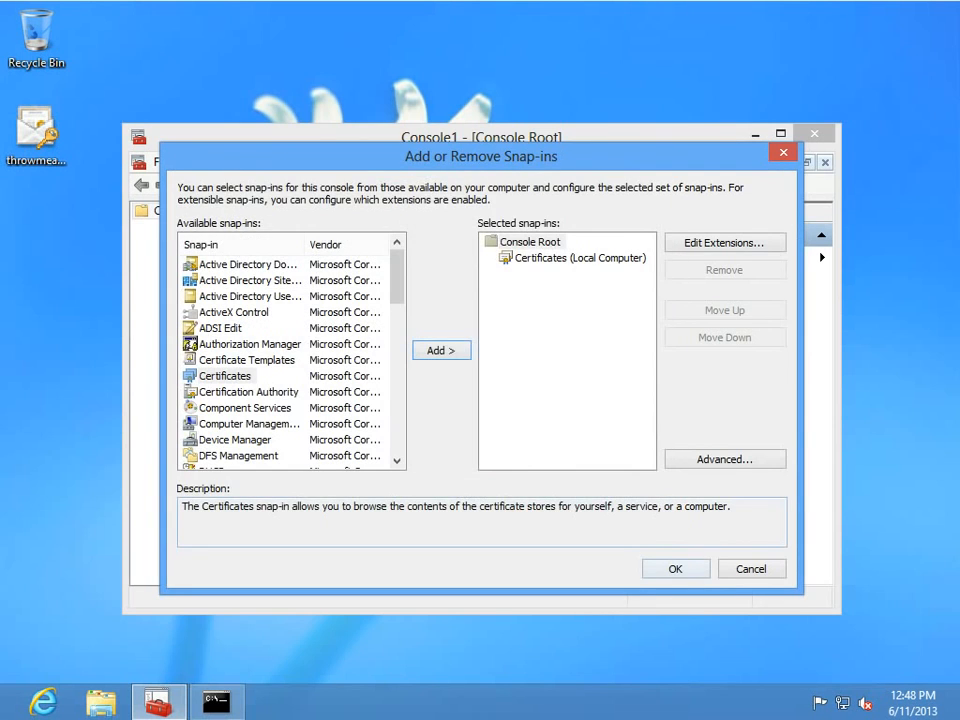
pyautogui.click(676, 569)
# Enlarge the console, list the 14 Trusted Root certificates, then launch Internet Explorer.
pyautogui.click(143, 229)
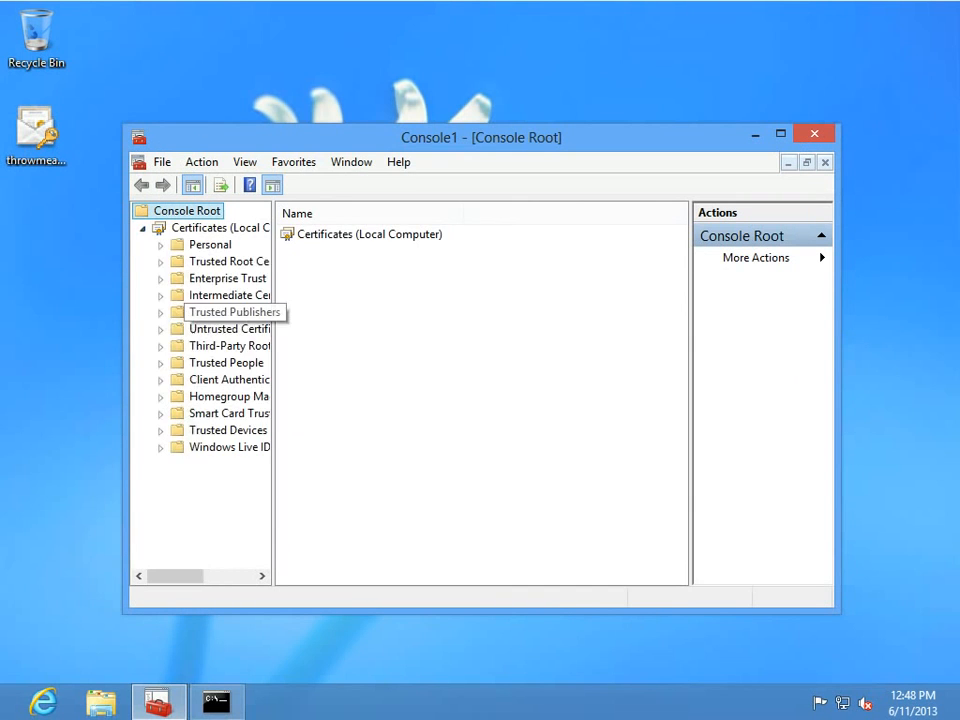
pyautogui.click(480, 121)
pyautogui.doubleClick(480, 125)
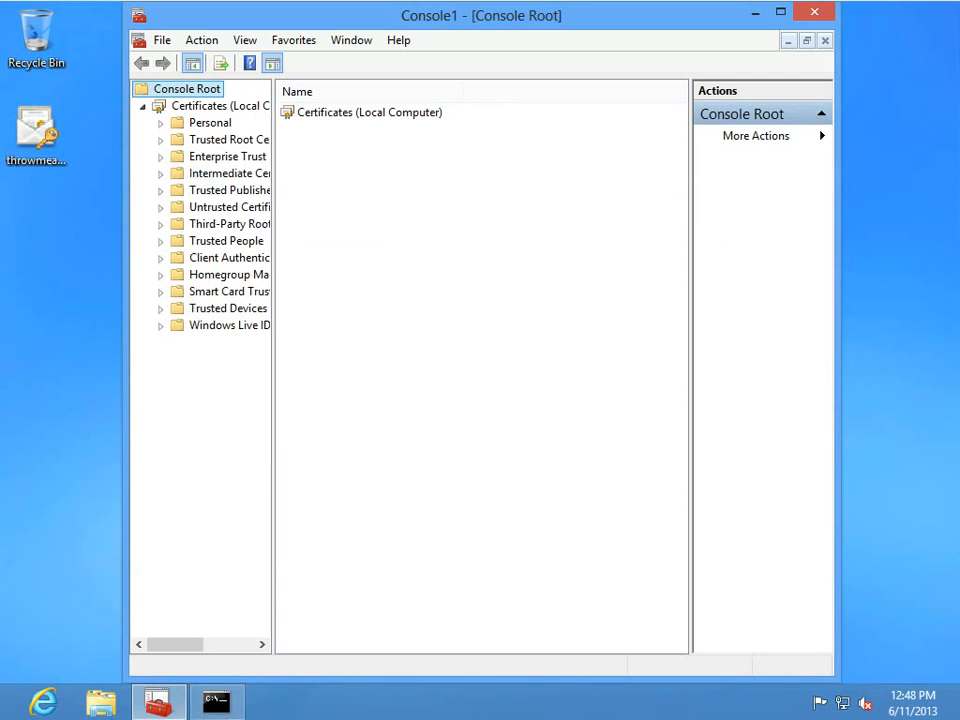
pyautogui.moveTo(273, 200); pyautogui.dragTo(391, 212)
pyautogui.doubleClick(281, 140)
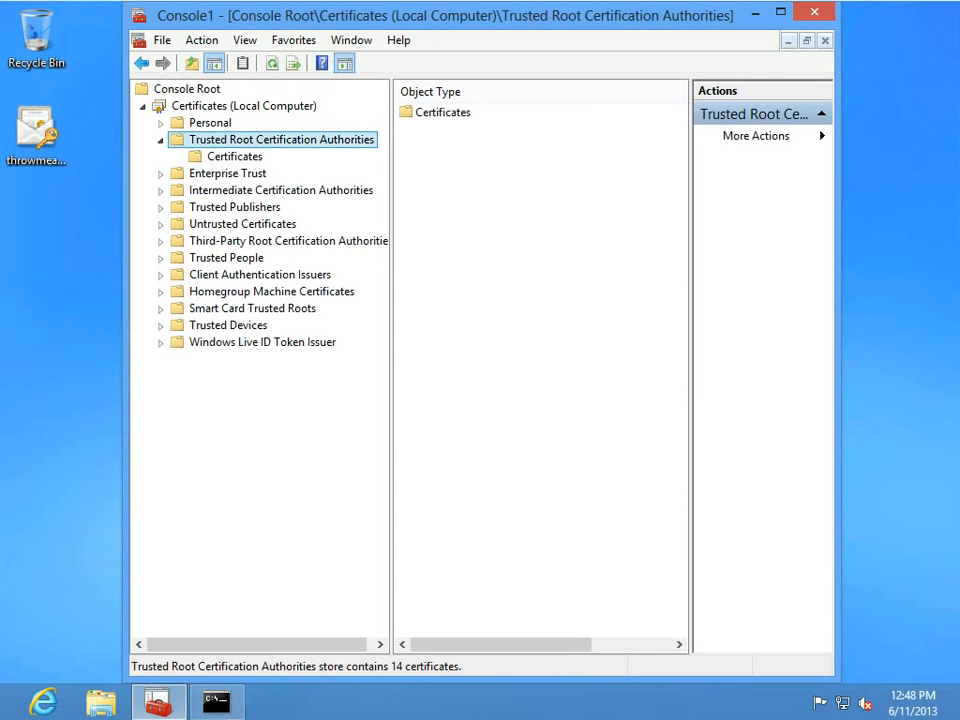
pyautogui.click(234, 157)
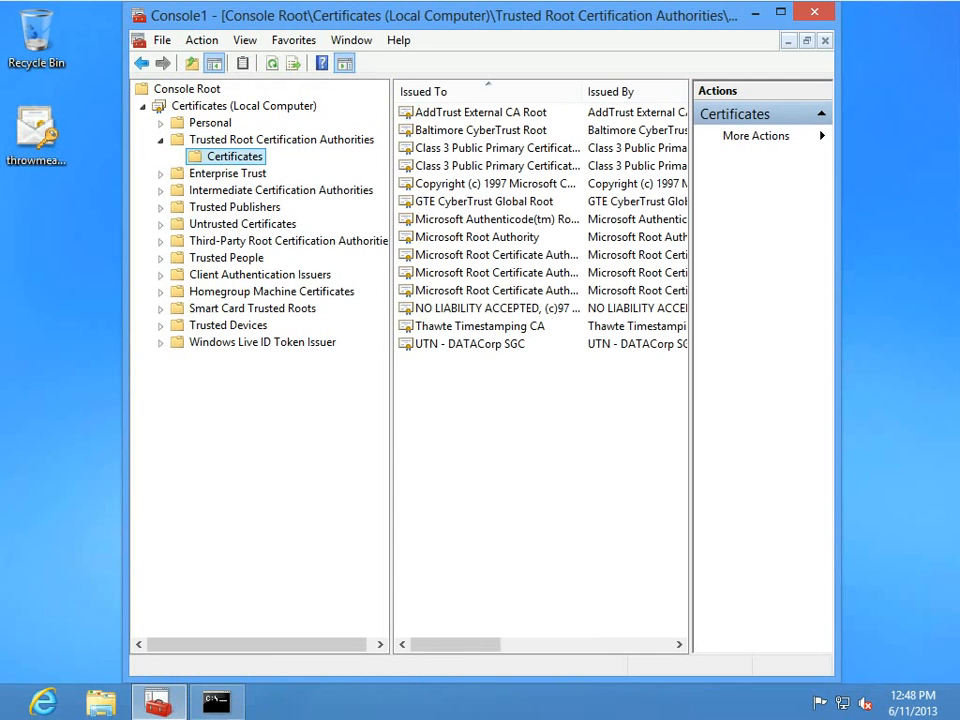
pyautogui.moveTo(838, 210); pyautogui.dragTo(953, 210)
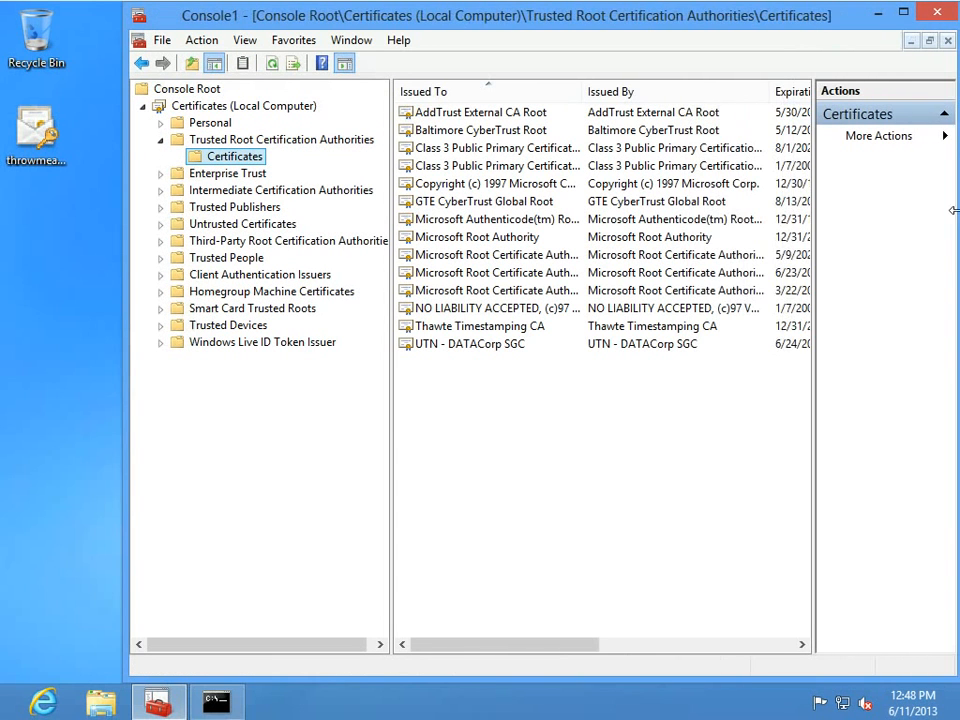
pyautogui.moveTo(129, 557); pyautogui.dragTo(90, 554)
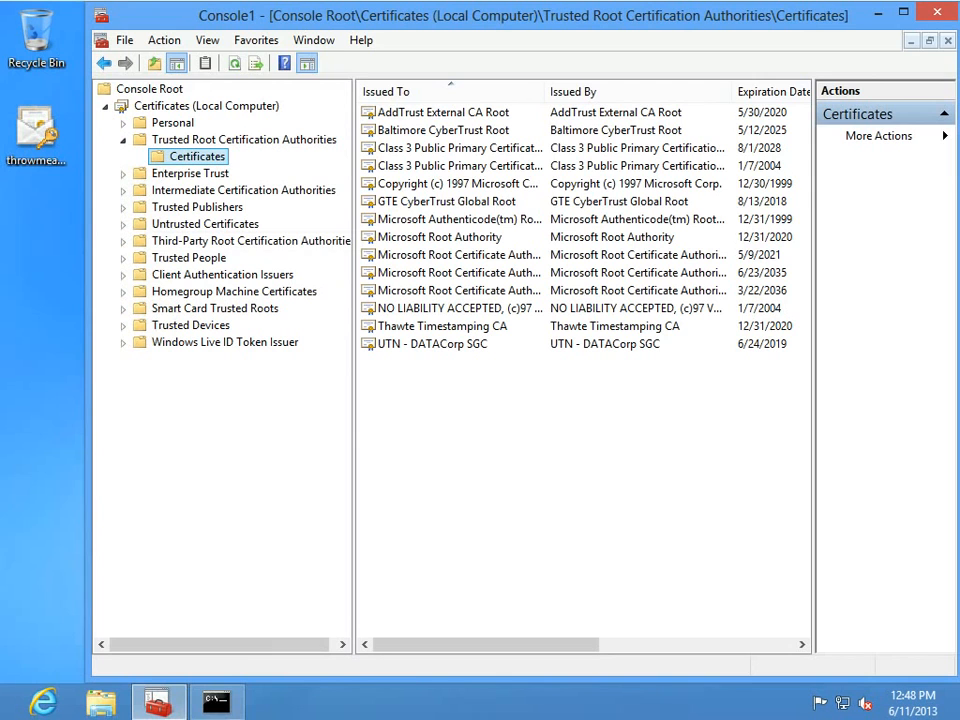
pyautogui.click(447, 202)
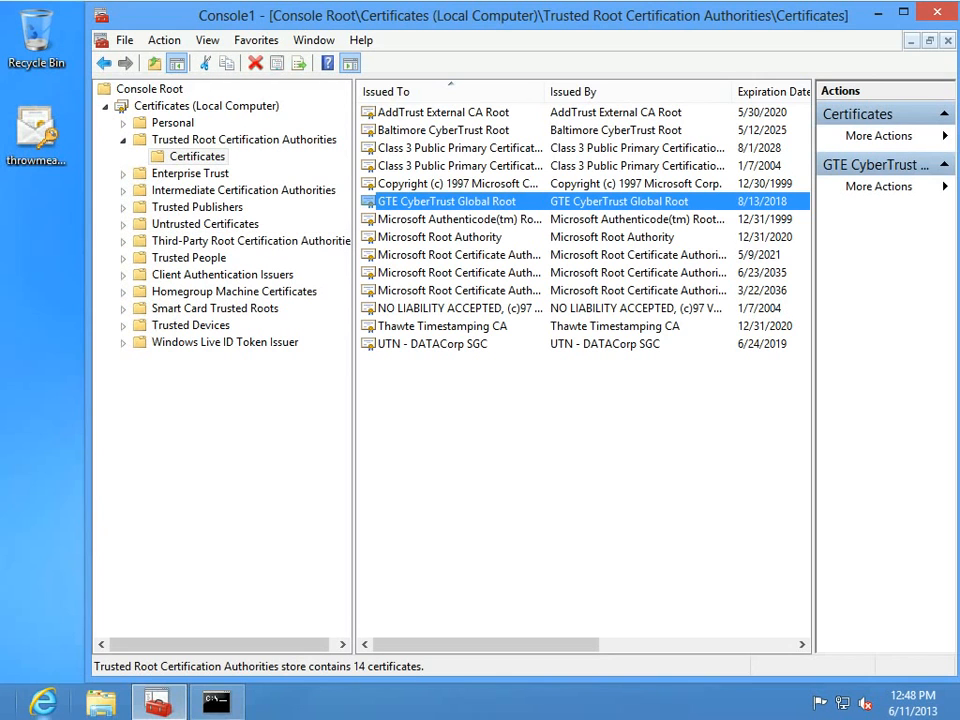
pyautogui.click(43, 702)
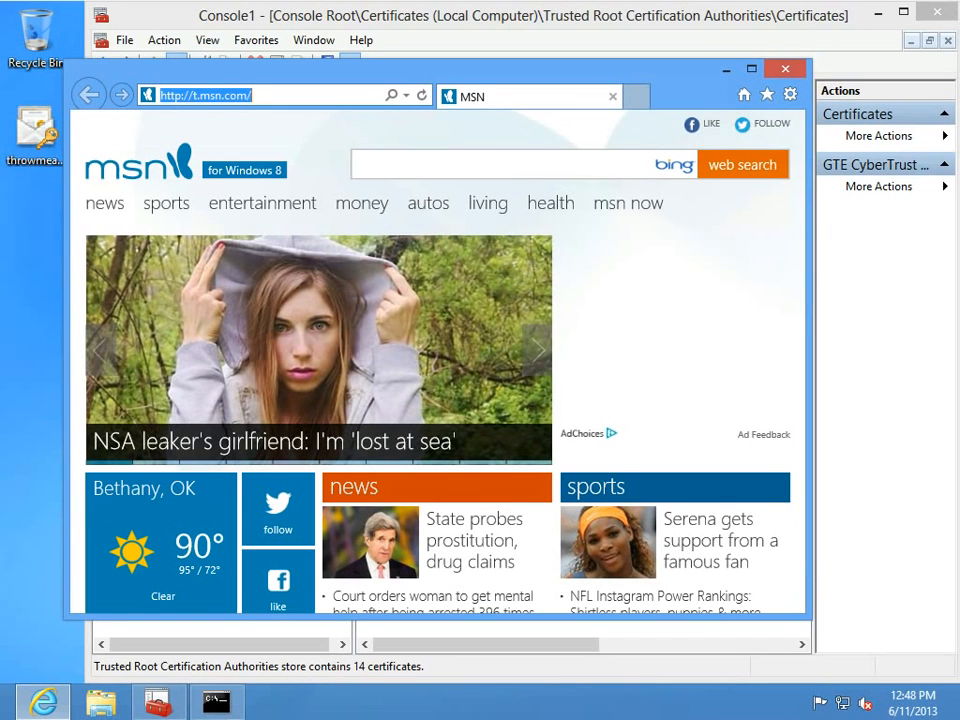
# Load access.9z.com, then reload it over HTTPS.
pyautogui.write('access.9z.com')
pyautogui.press('Return')
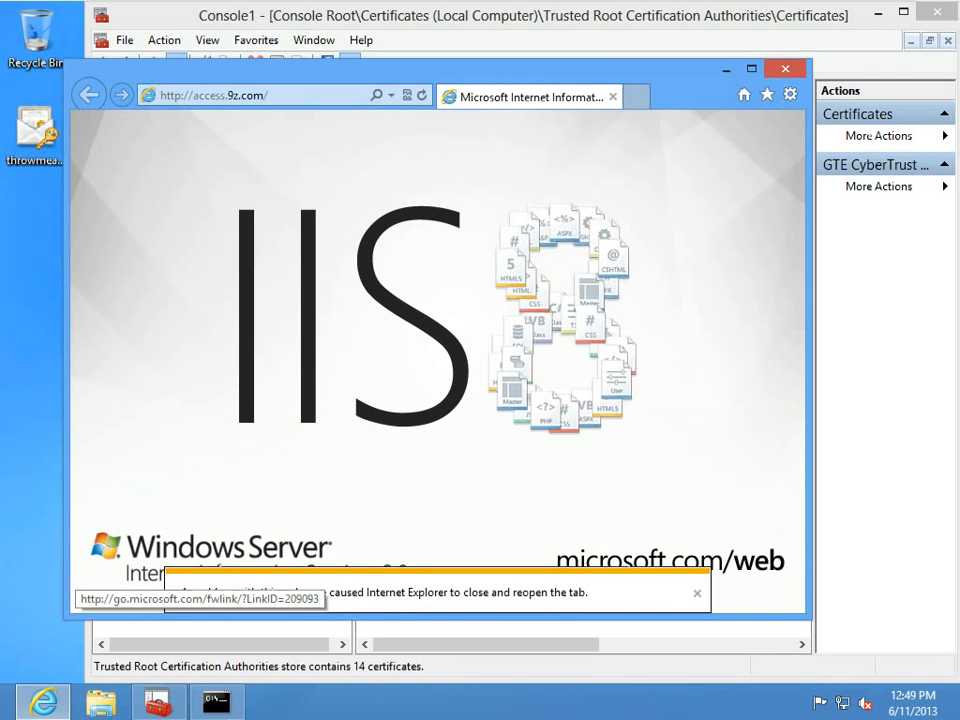
pyautogui.click(181, 95)
pyautogui.click(181, 95)
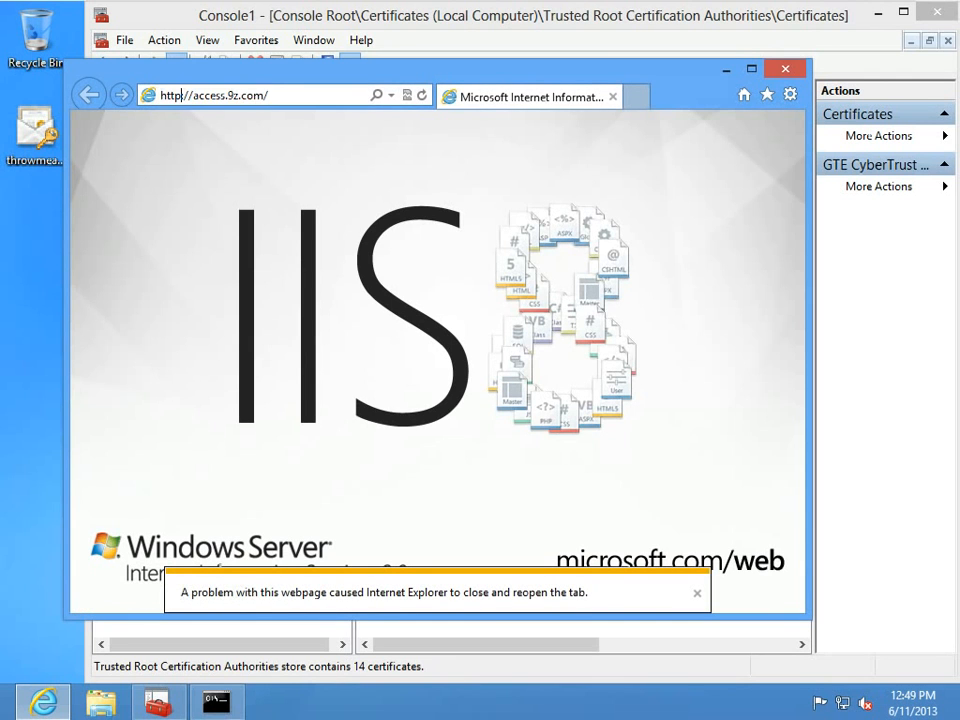
pyautogui.write('s')
pyautogui.press('Return')
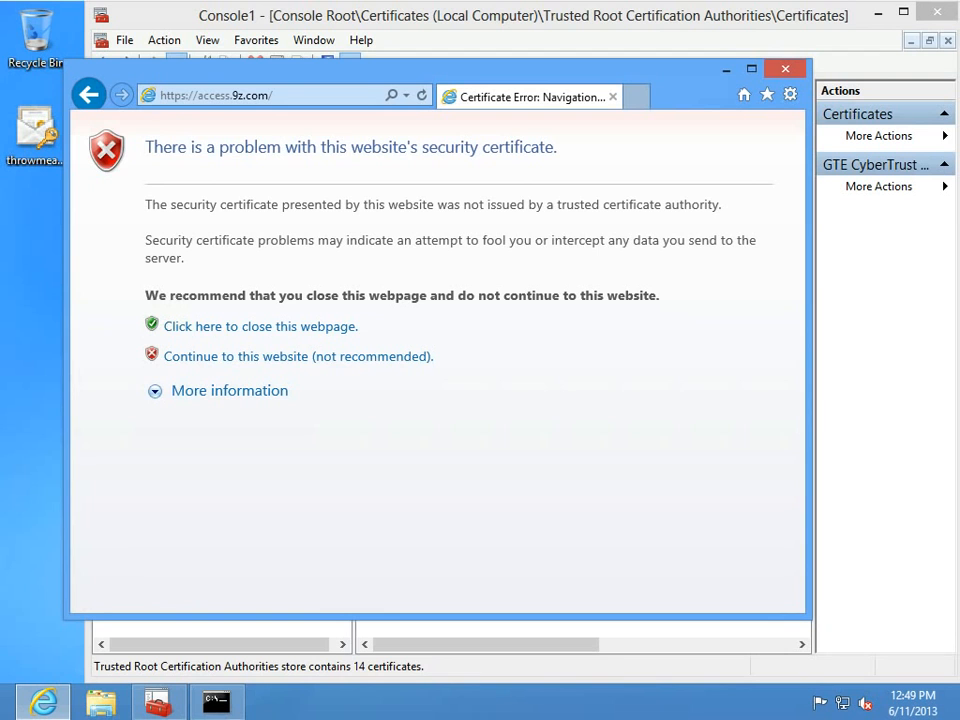
# Continue past the certificate warning and review the untrusted access.9z.com certificate.
pyautogui.click(298, 356)
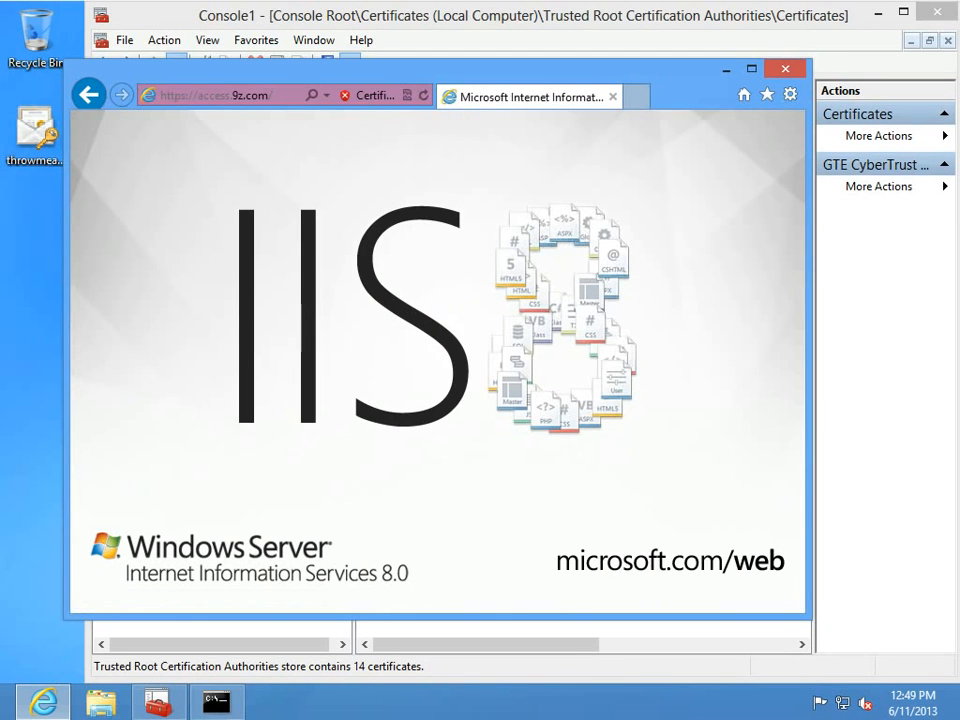
pyautogui.click(370, 95)
pyautogui.click(267, 339)
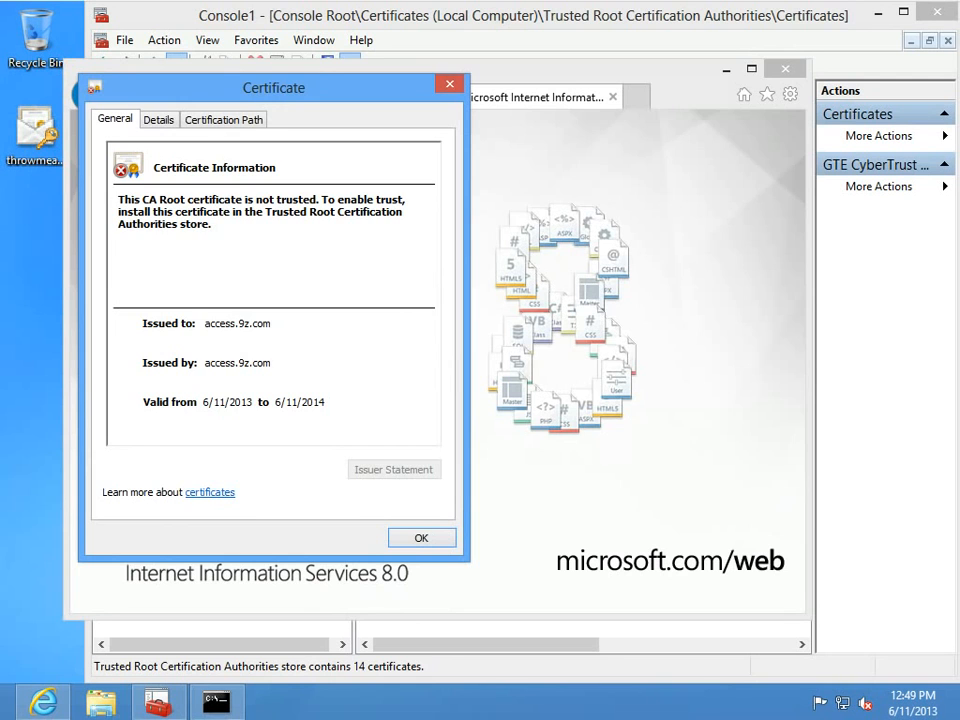
pyautogui.click(421, 538)
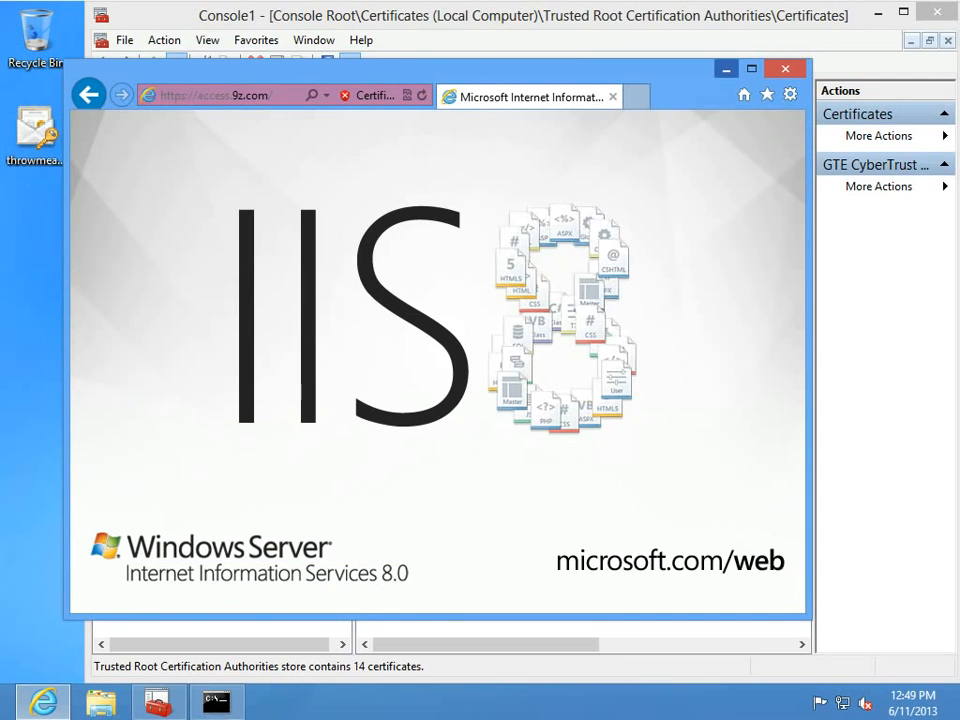
# Minimize Internet Explorer and refresh the console's Trusted Root certificate list.
pyautogui.click(727, 69)
pyautogui.click(443, 130)
pyautogui.click(443, 166)
pyautogui.click(443, 237)
pyautogui.click(443, 291)
pyautogui.click(433, 344)
pyautogui.press('F5')
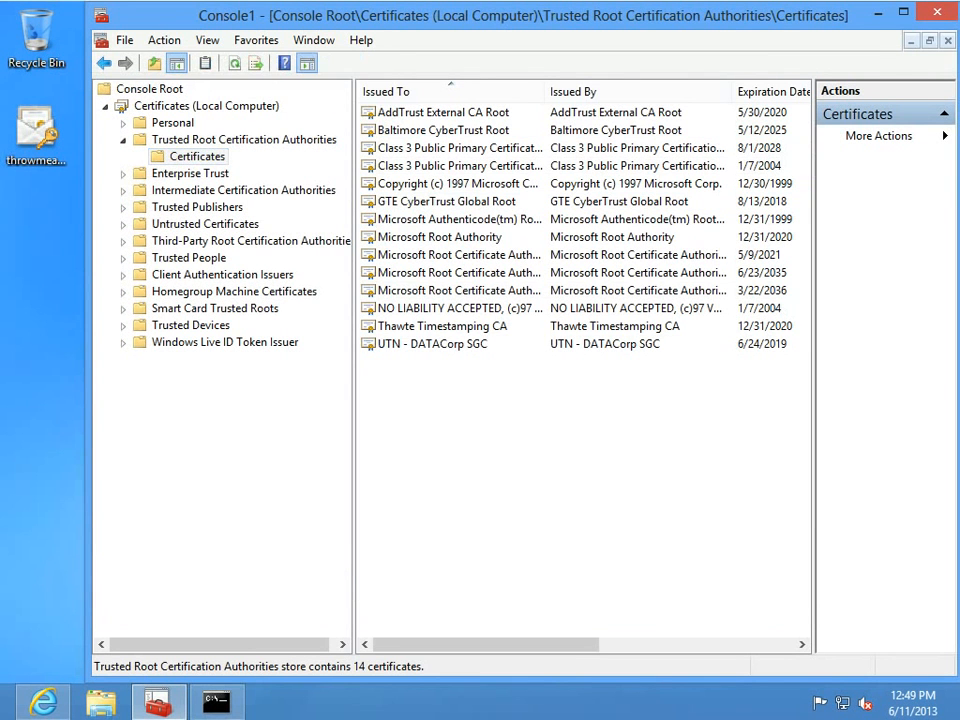
# Import throwmeaway.pfx for Local Machine with its key password into Trusted Root Certification Authorities.
pyautogui.doubleClick(36, 133)
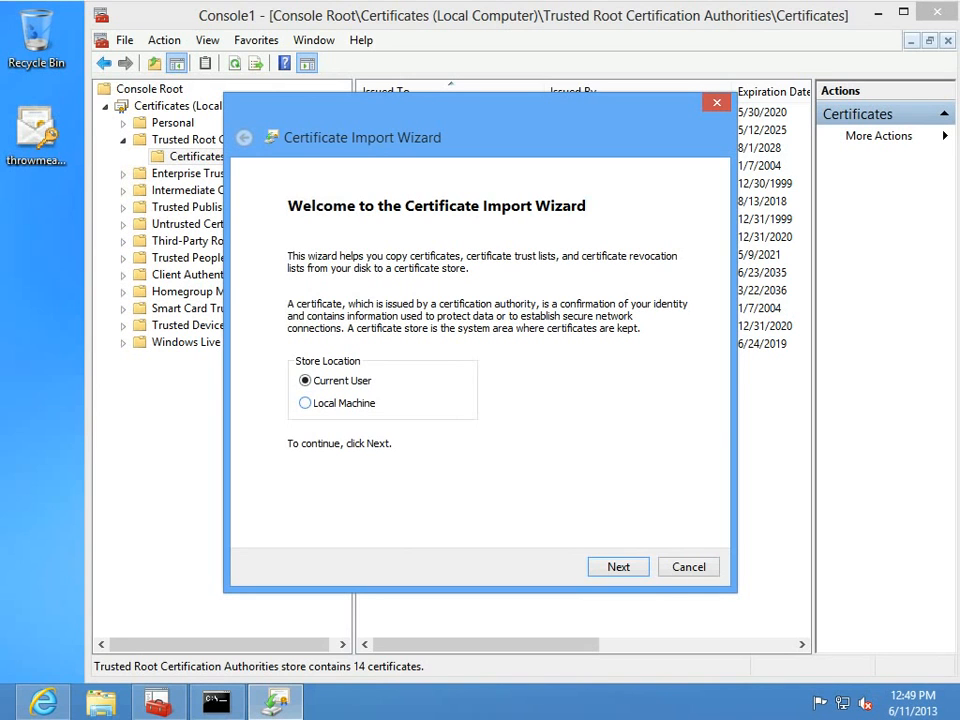
pyautogui.click(305, 402)
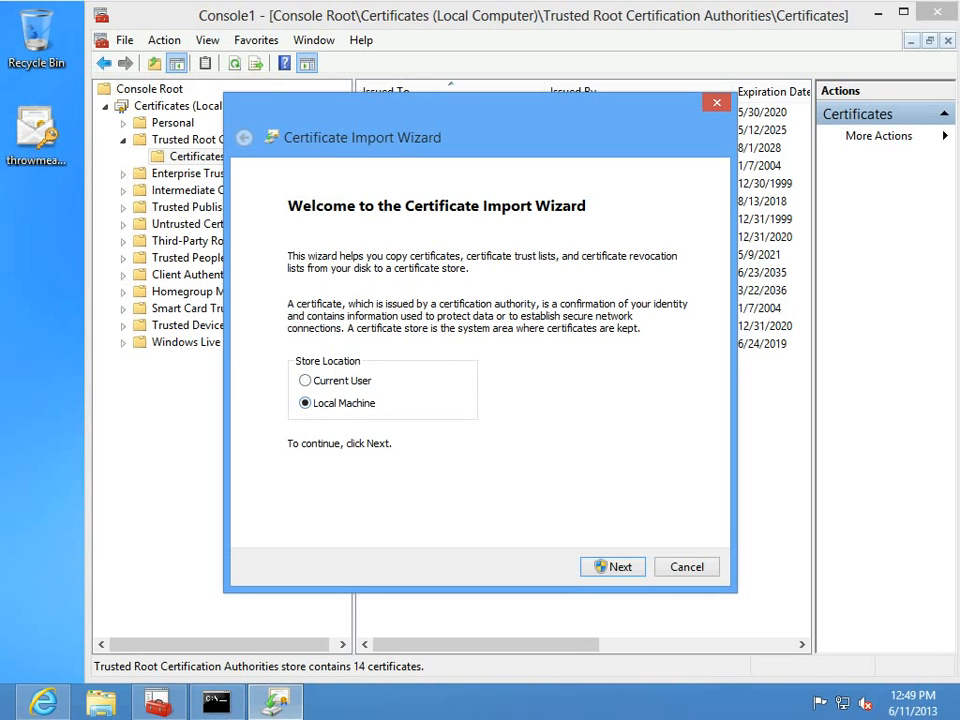
pyautogui.press('Return')
pyautogui.press('Return')
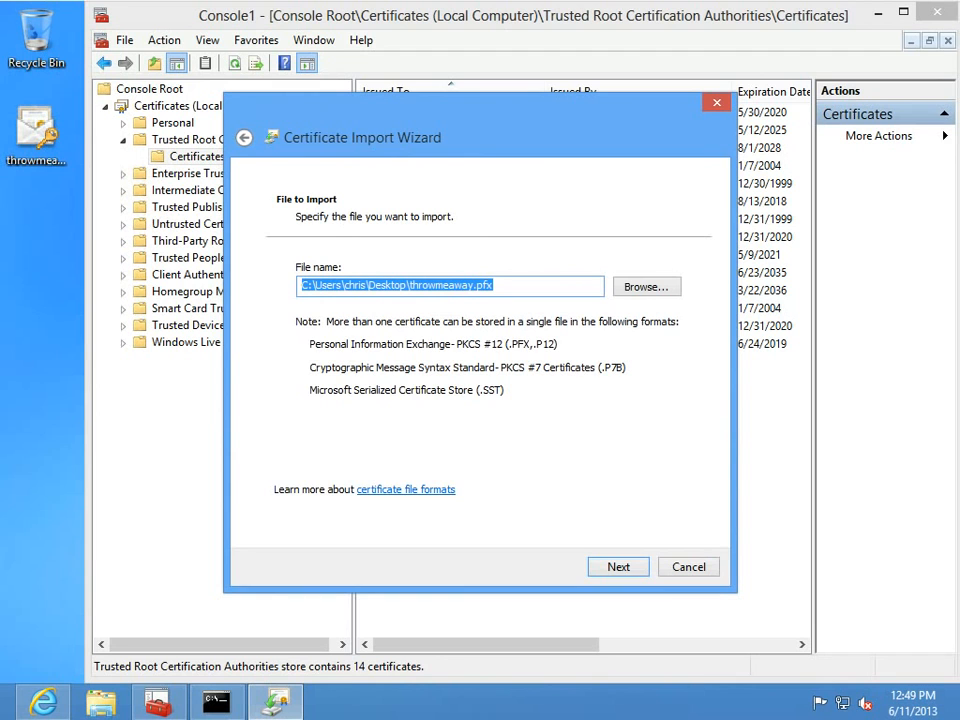
pyautogui.press('Return')
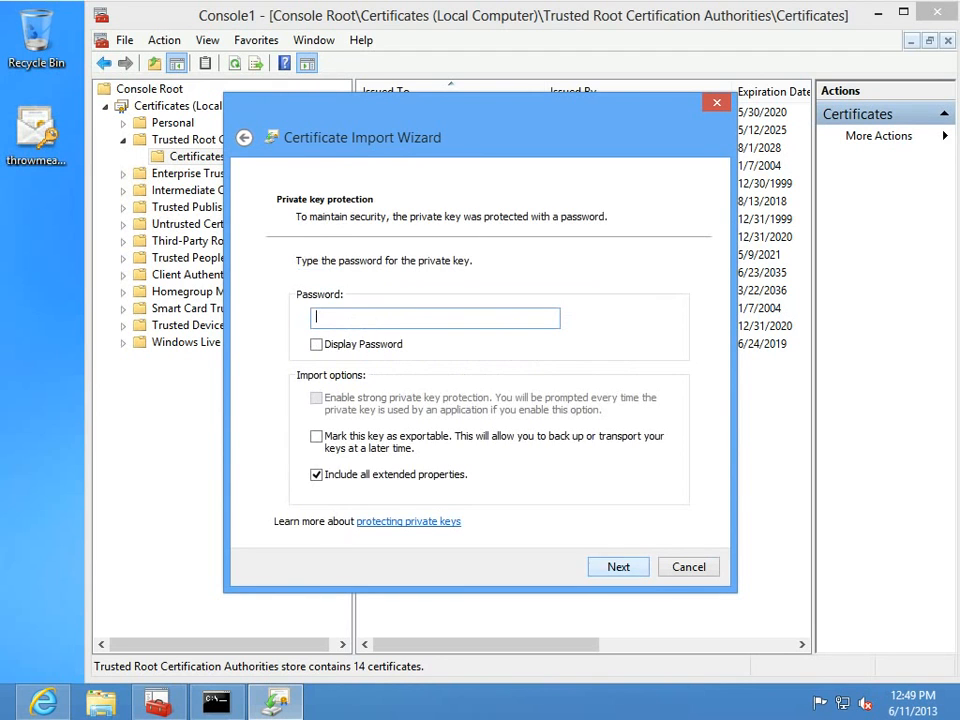
pyautogui.write('•••••••••')
pyautogui.press('Return')
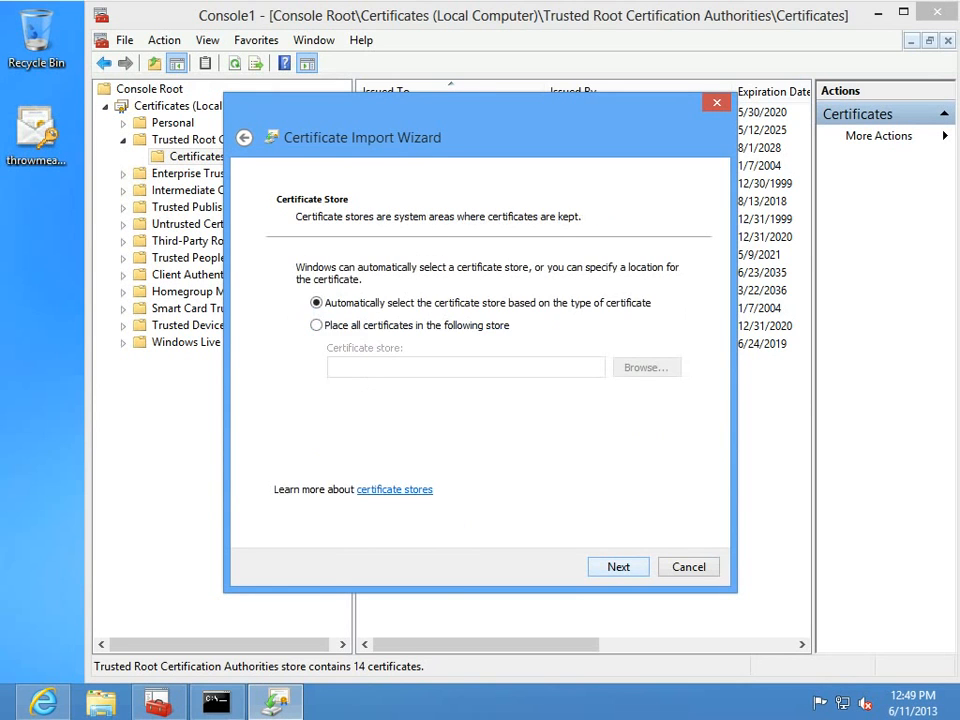
pyautogui.press('Down')
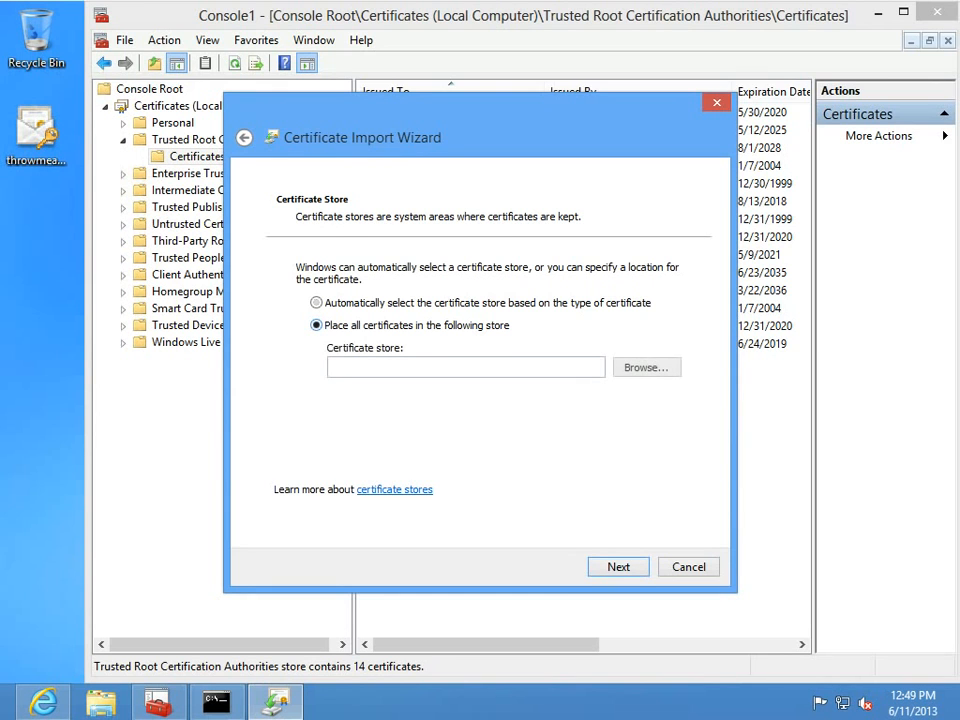
pyautogui.press('Tab')
pyautogui.press('Tab')
pyautogui.press('Return')
pyautogui.click(373, 221)
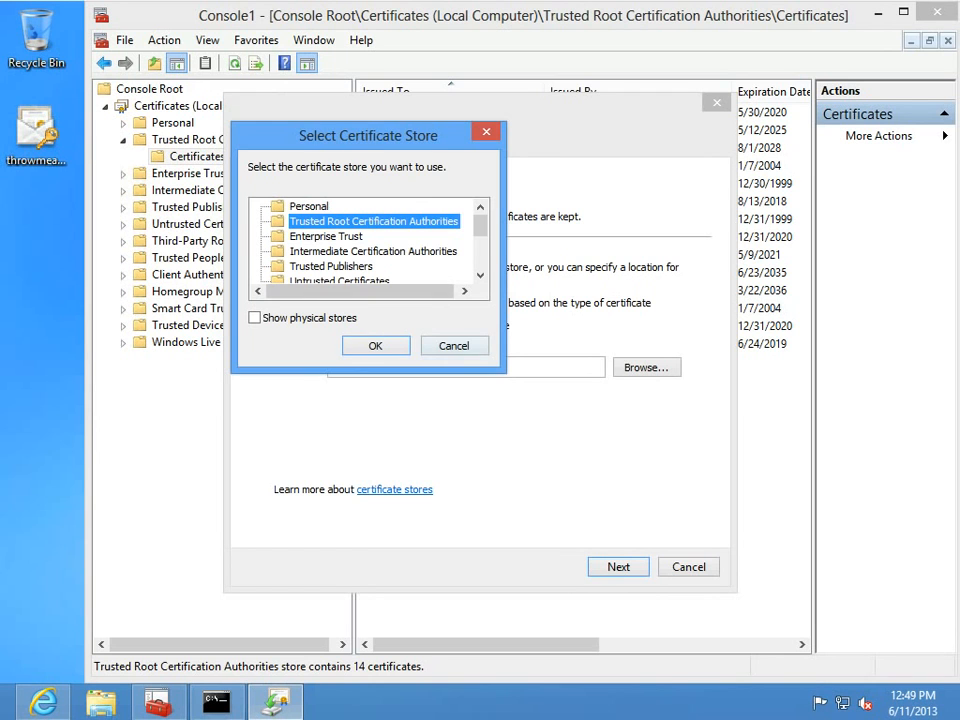
pyautogui.press('Return')
pyautogui.press('Return')
pyautogui.press('Return')
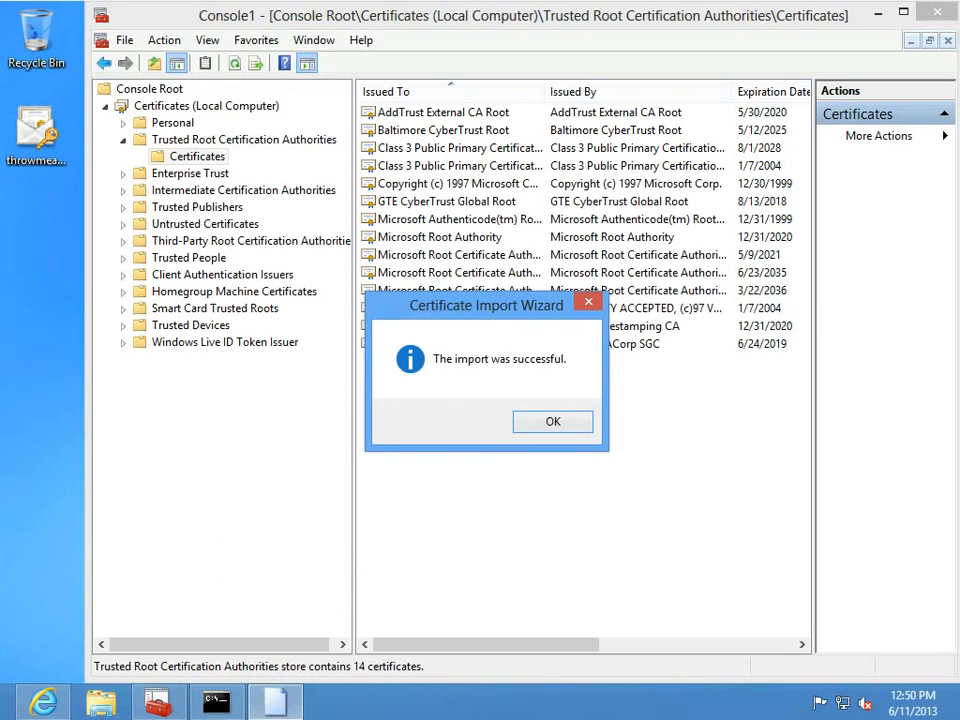
pyautogui.press('Return')
# Refresh the Trusted Root list and inspect the new access.9z.com certificate.
pyautogui.rightClick(431, 467)
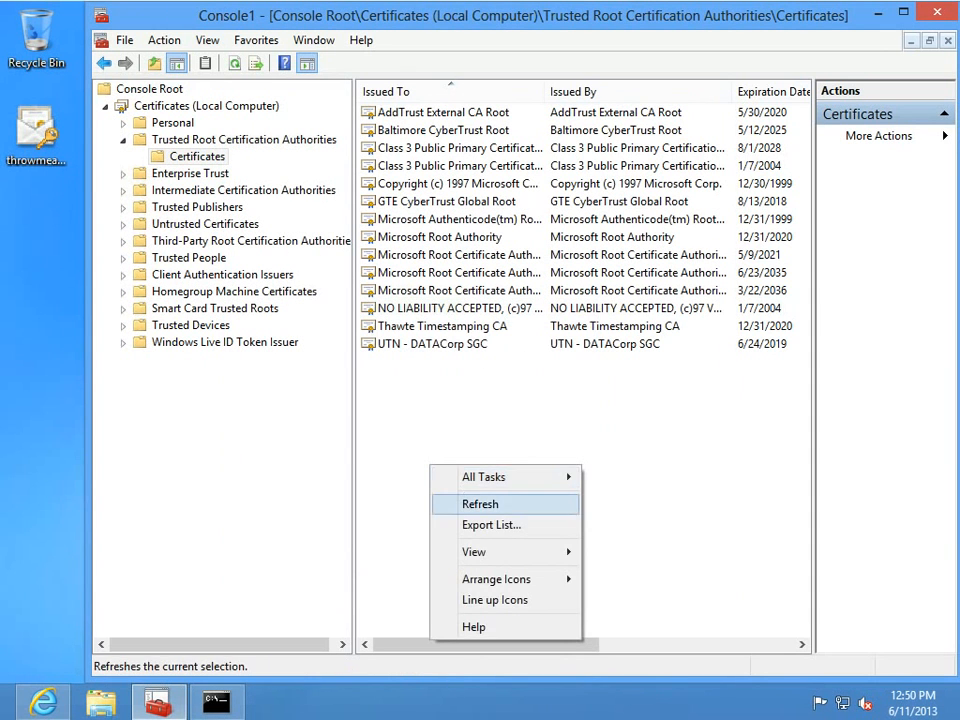
pyautogui.press('Return')
pyautogui.click(412, 112)
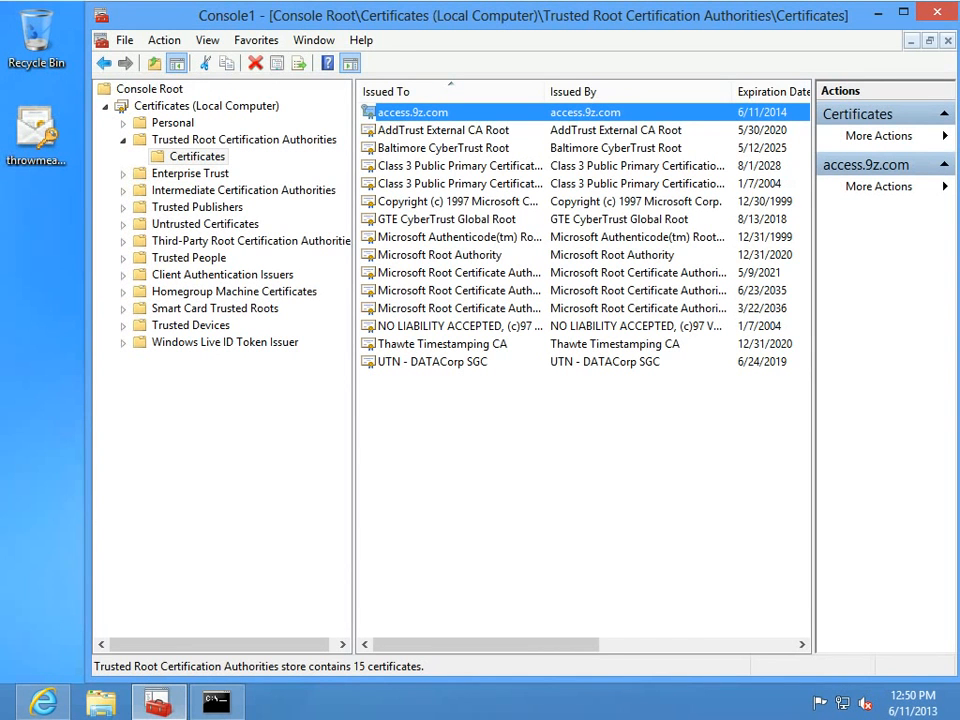
pyautogui.click(43, 702)
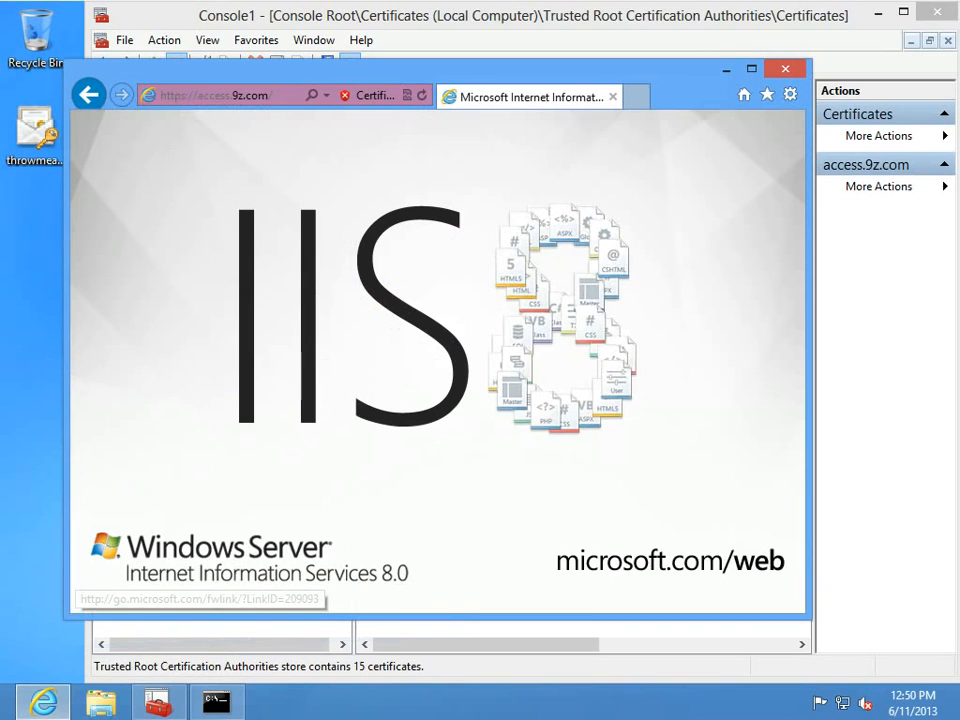
pyautogui.click(43, 702)
pyautogui.click(43, 702)
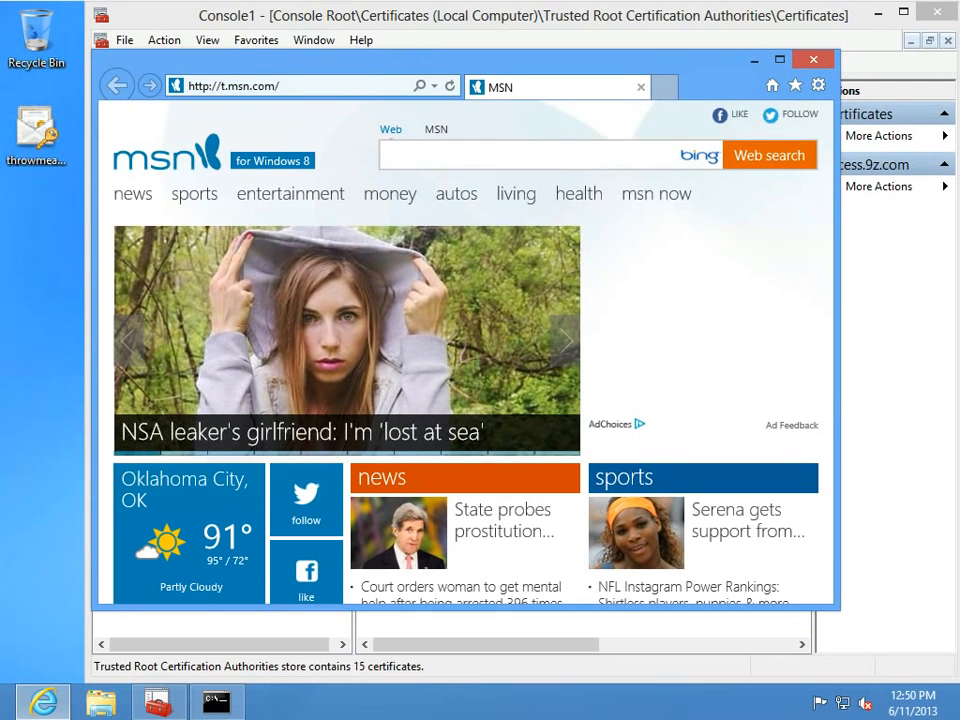
pyautogui.click(233, 86)
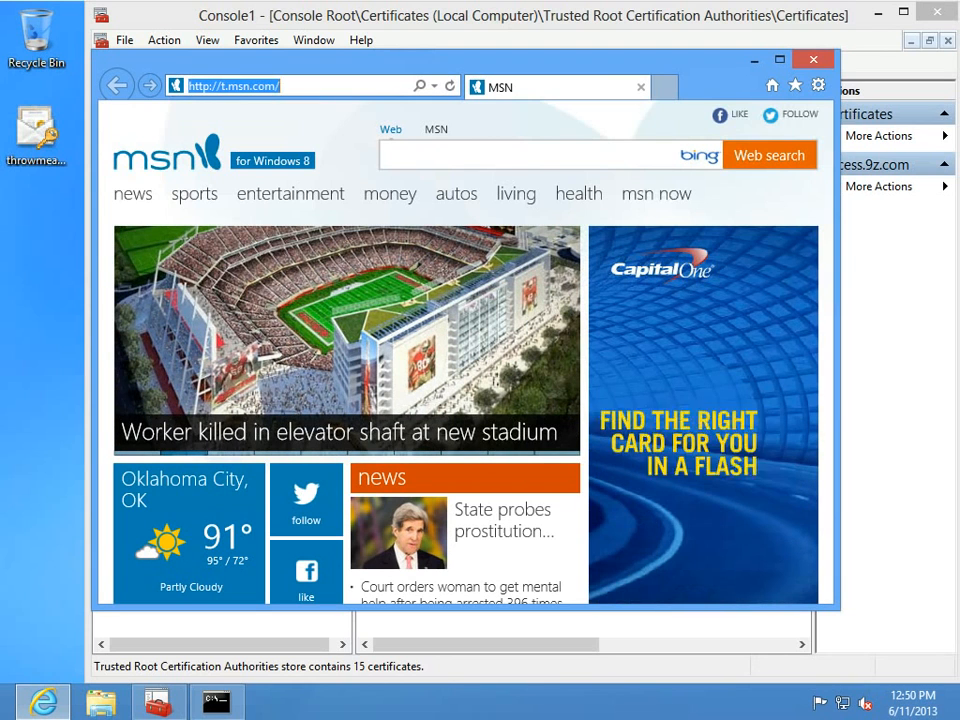
pyautogui.write('access.9z')
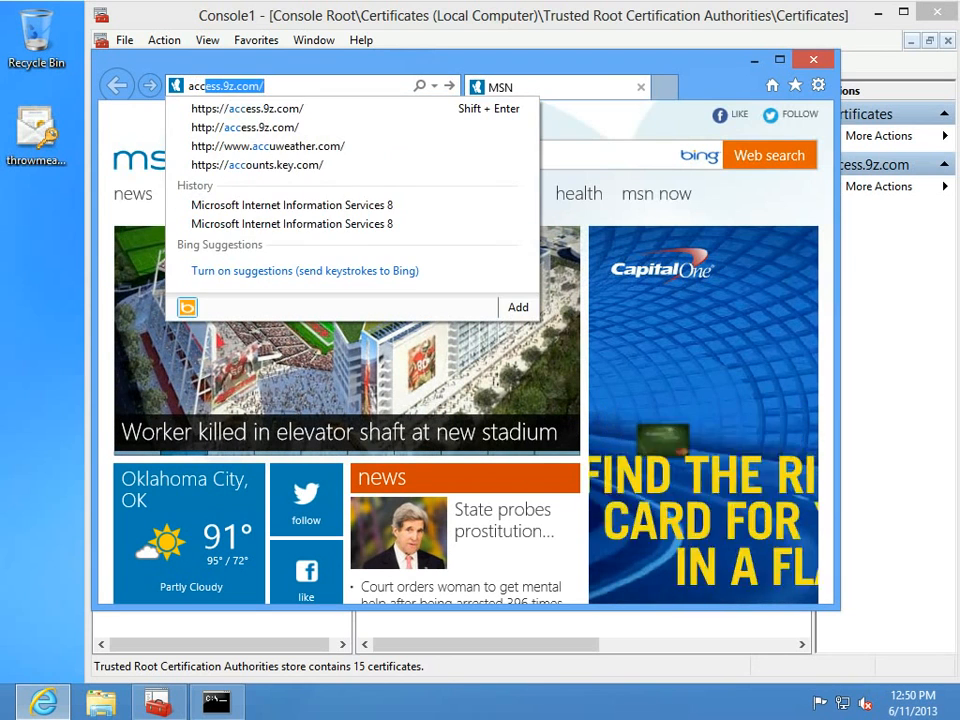
pyautogui.press('Down')
pyautogui.press('Return')
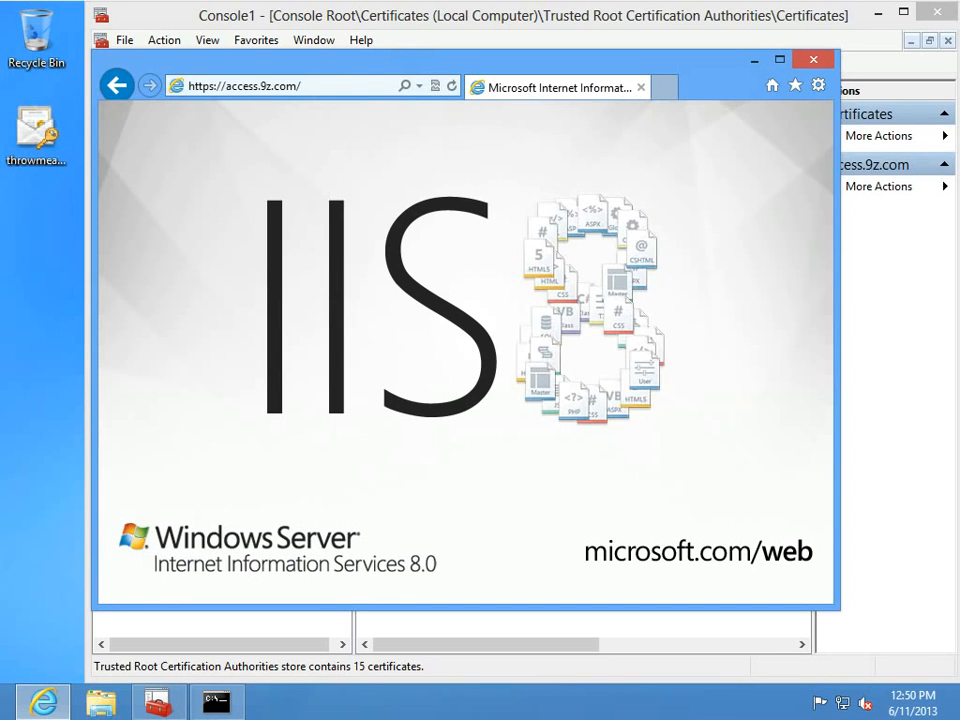
pyautogui.click(245, 86)
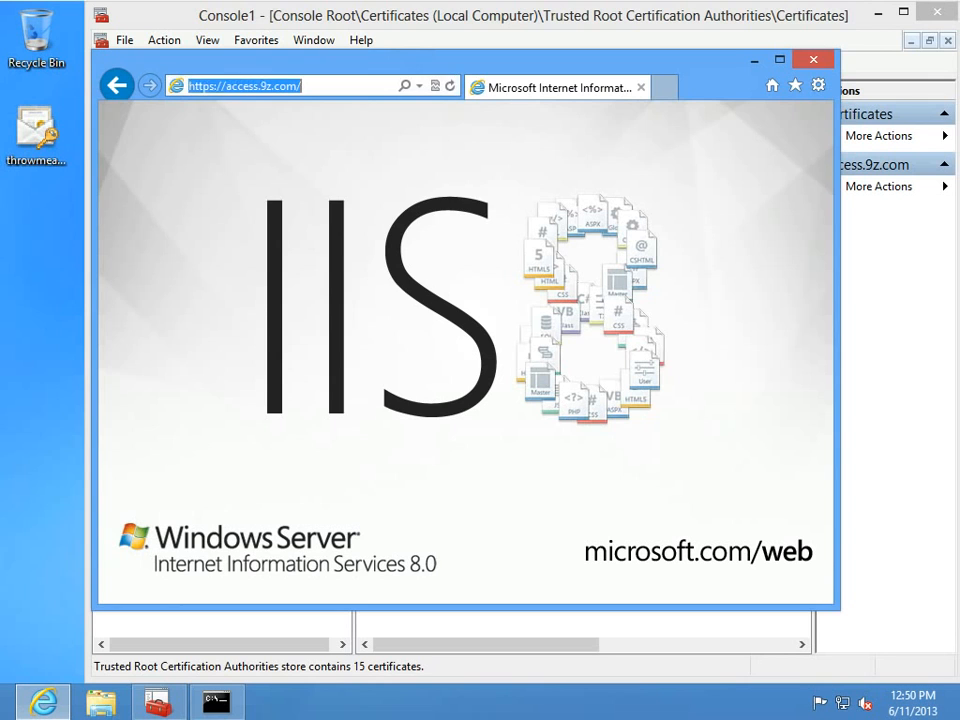
pyautogui.click(303, 86)
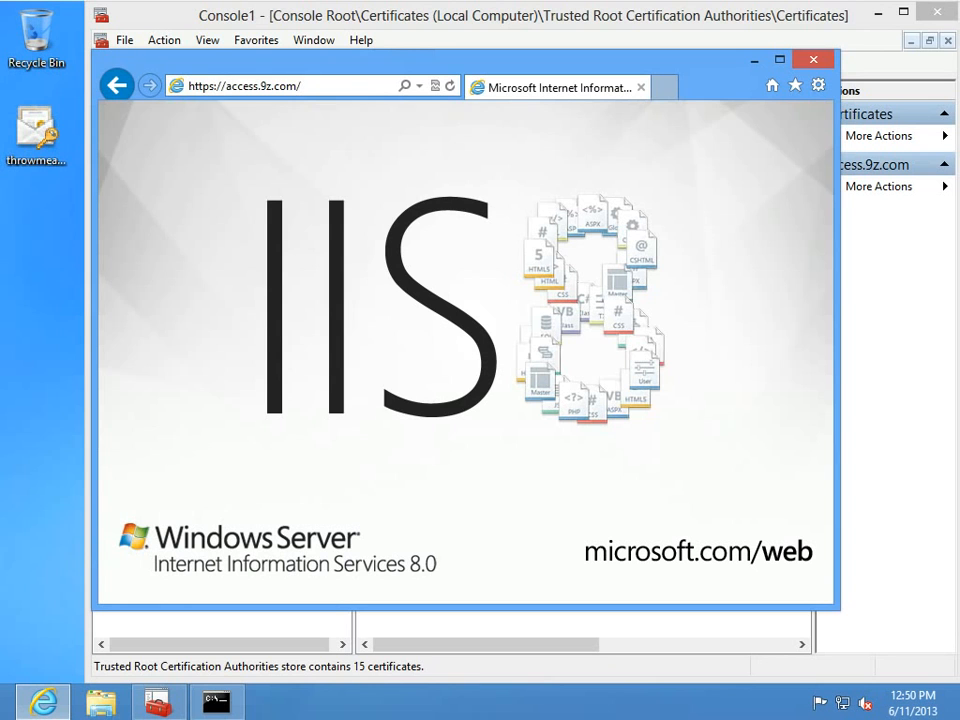
# Load access.9z.com/rdweb and allow the Remote Desktop web access add-on.
pyautogui.write('rdweb')
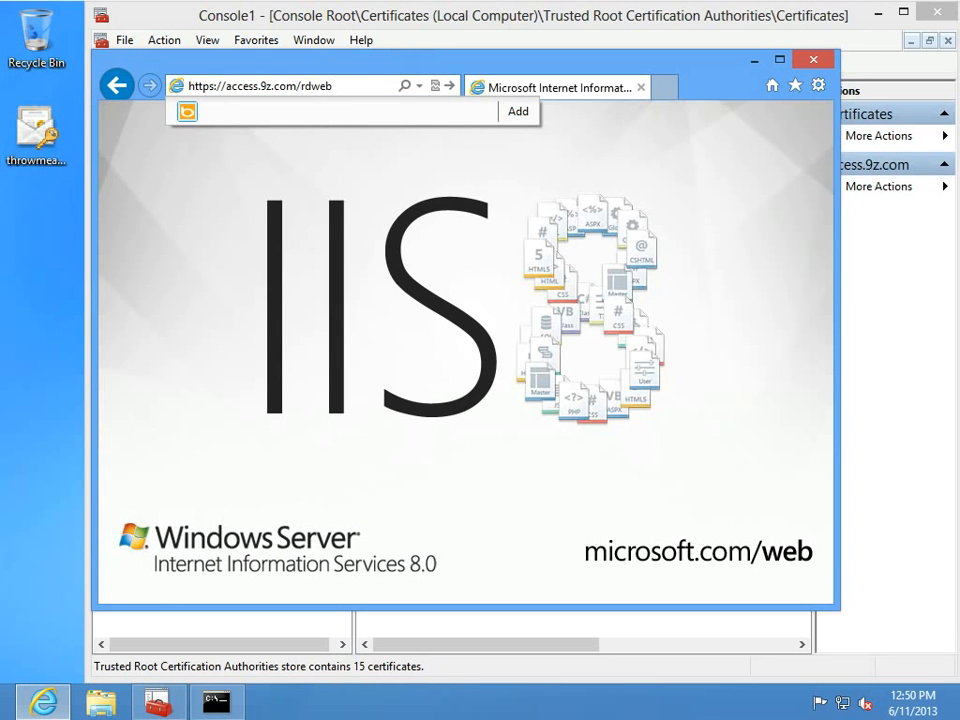
pyautogui.press('Return')
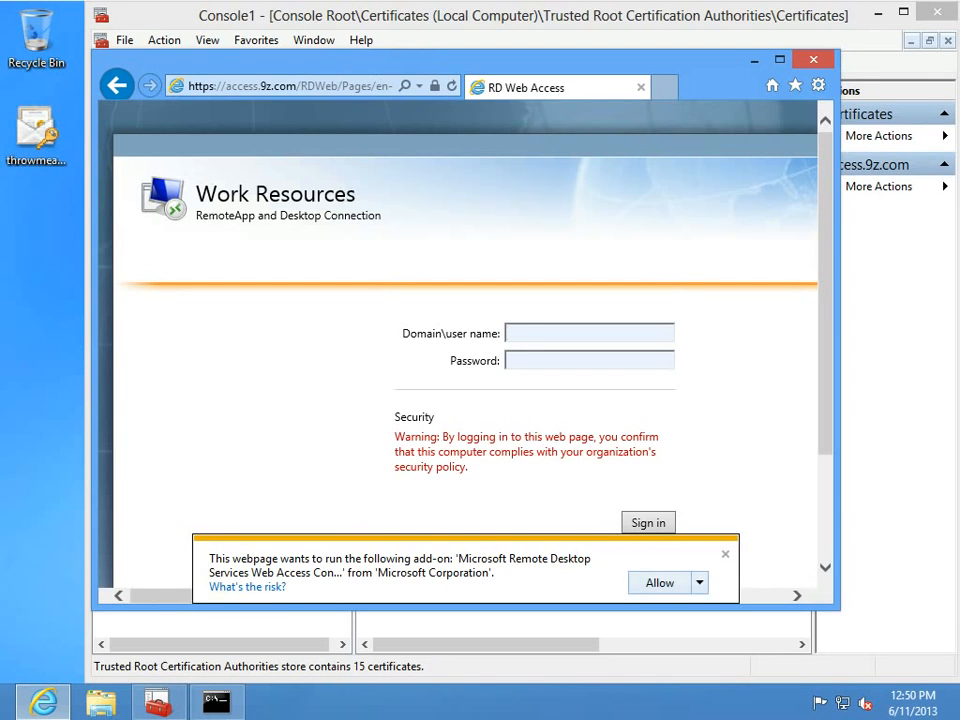
pyautogui.click(700, 583)
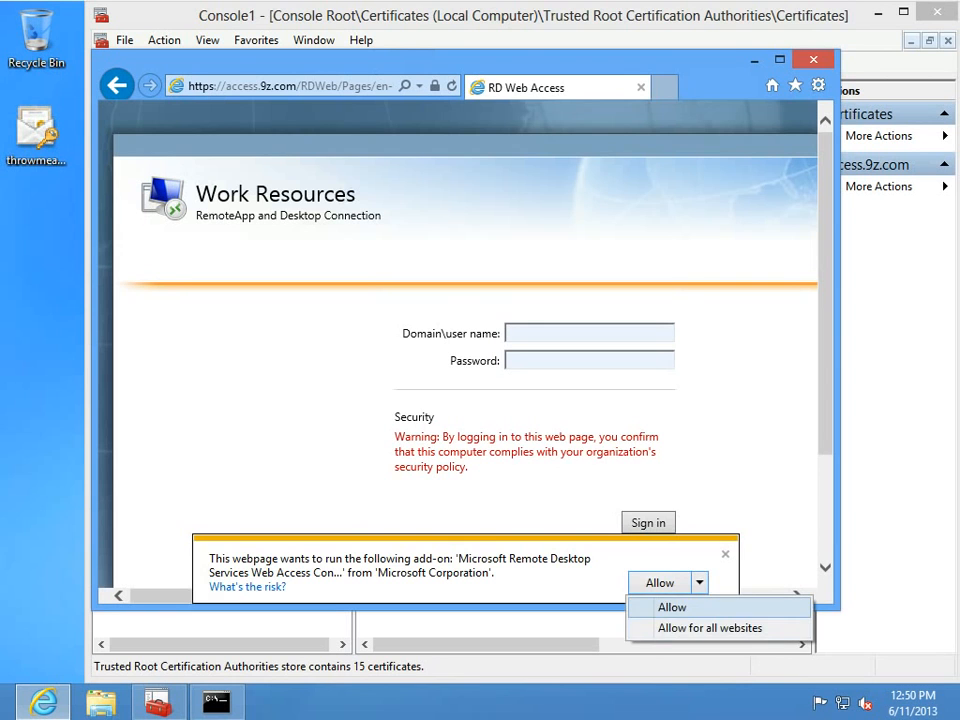
pyautogui.click(672, 607)
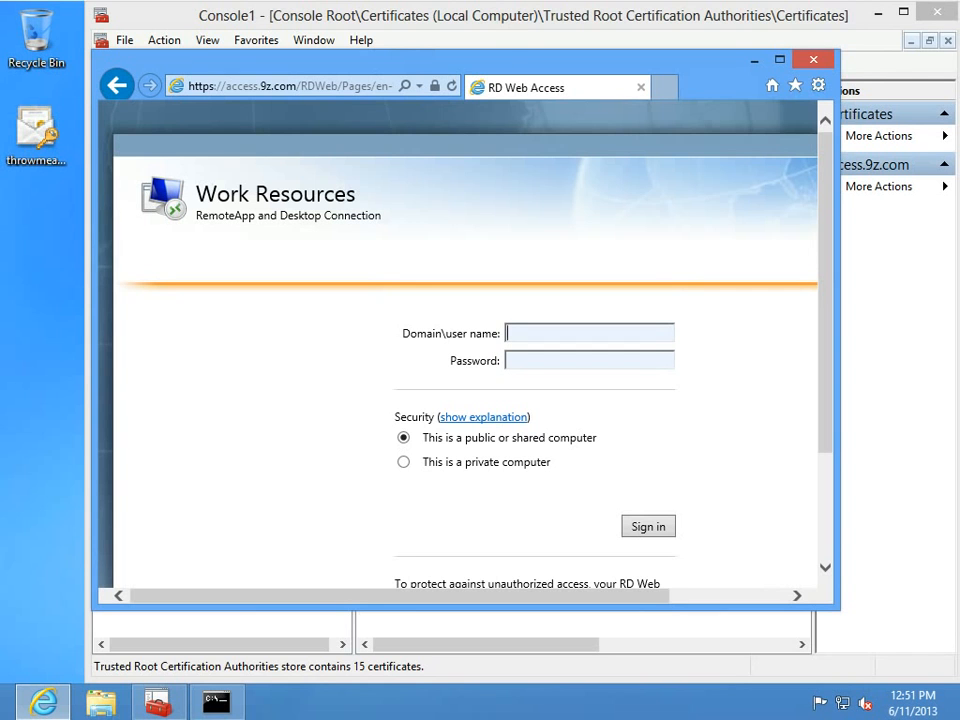
# Maximize the browser window to fill the screen.
pyautogui.press('super+shift+Up')
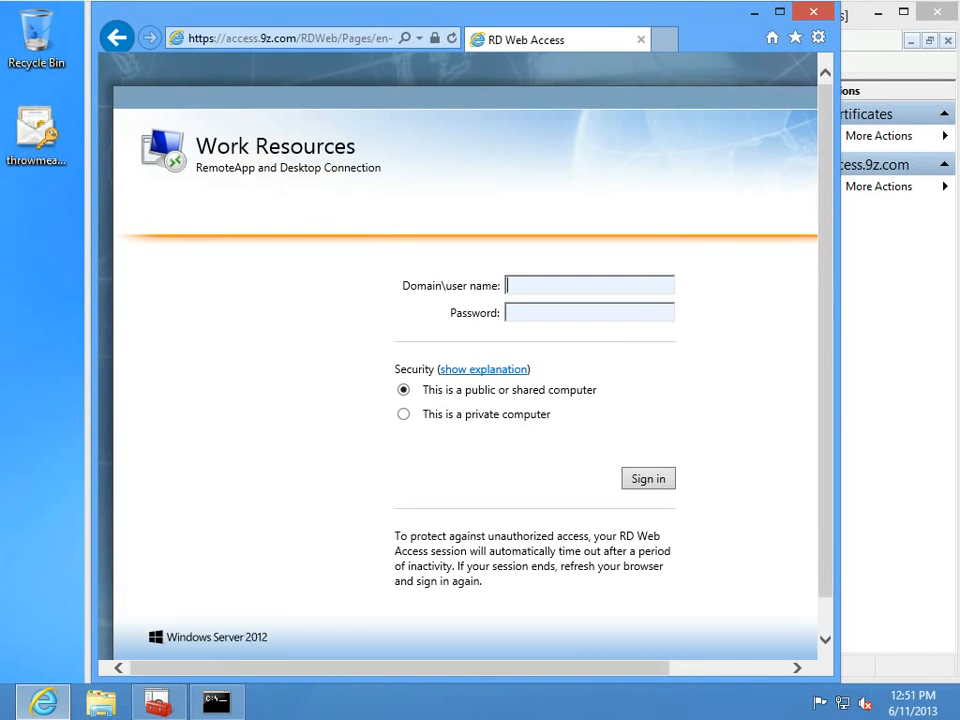
pyautogui.press('super+shift+Down')
pyautogui.press('super+Up')
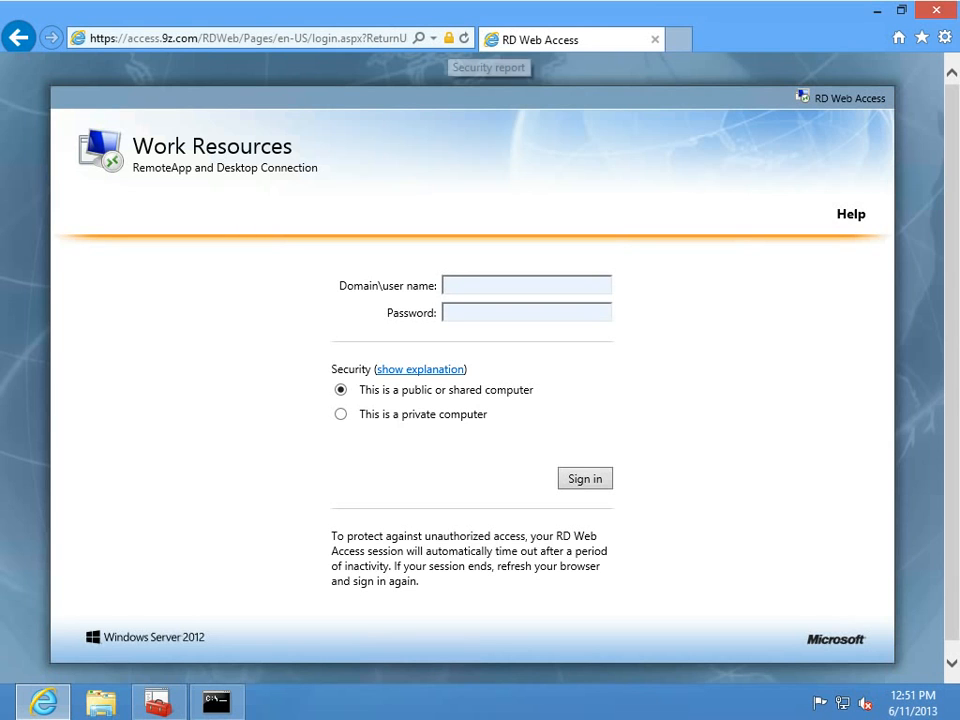
pyautogui.click(449, 38)
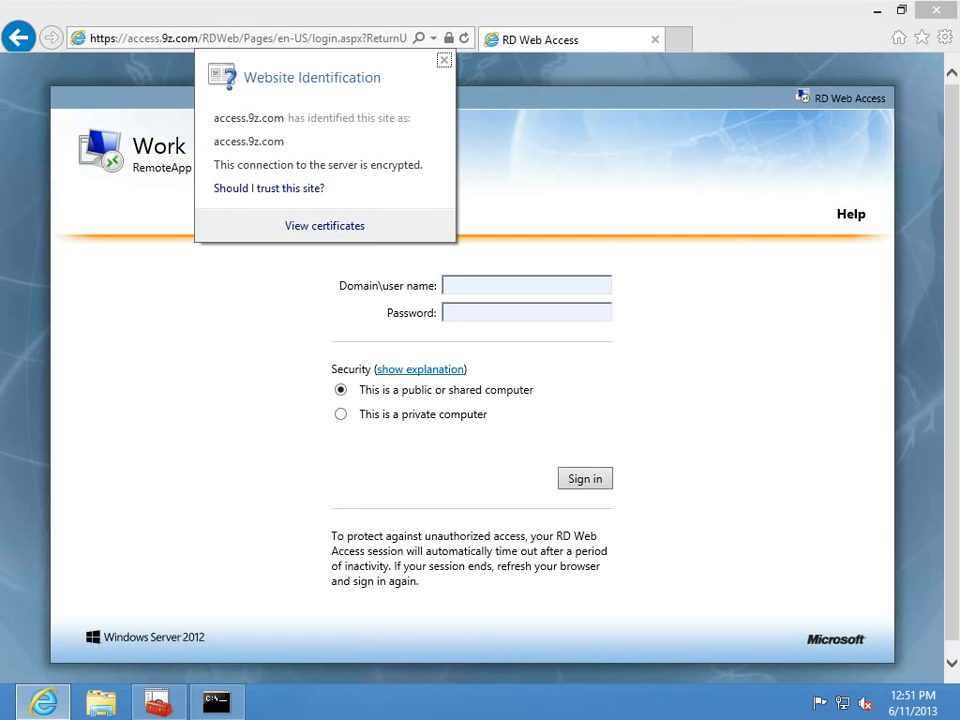
pyautogui.click(325, 226)
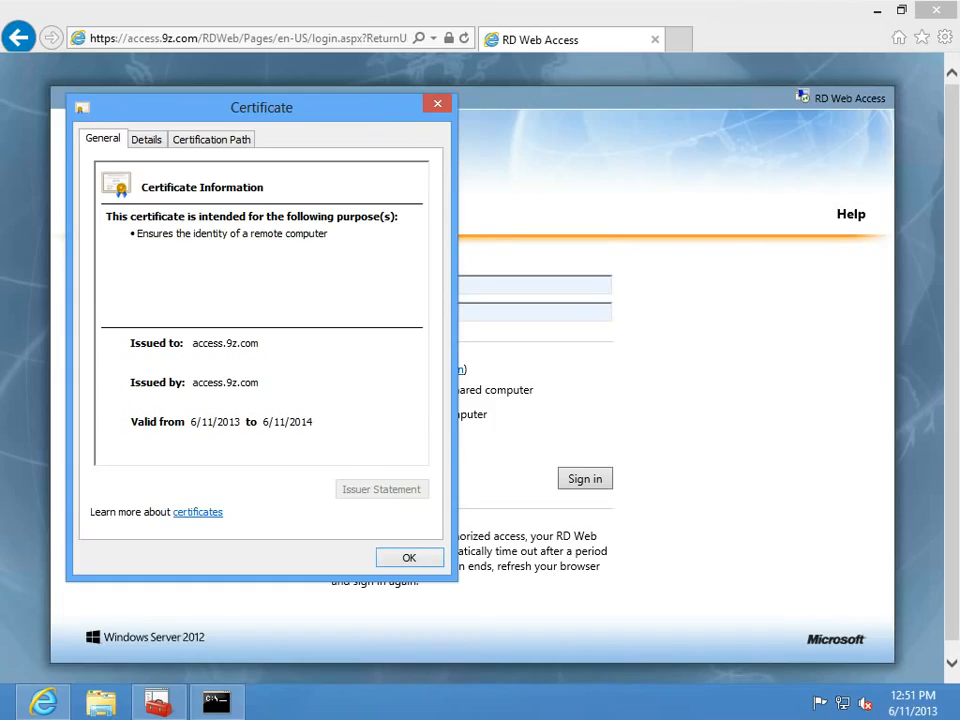
pyautogui.press('Return')
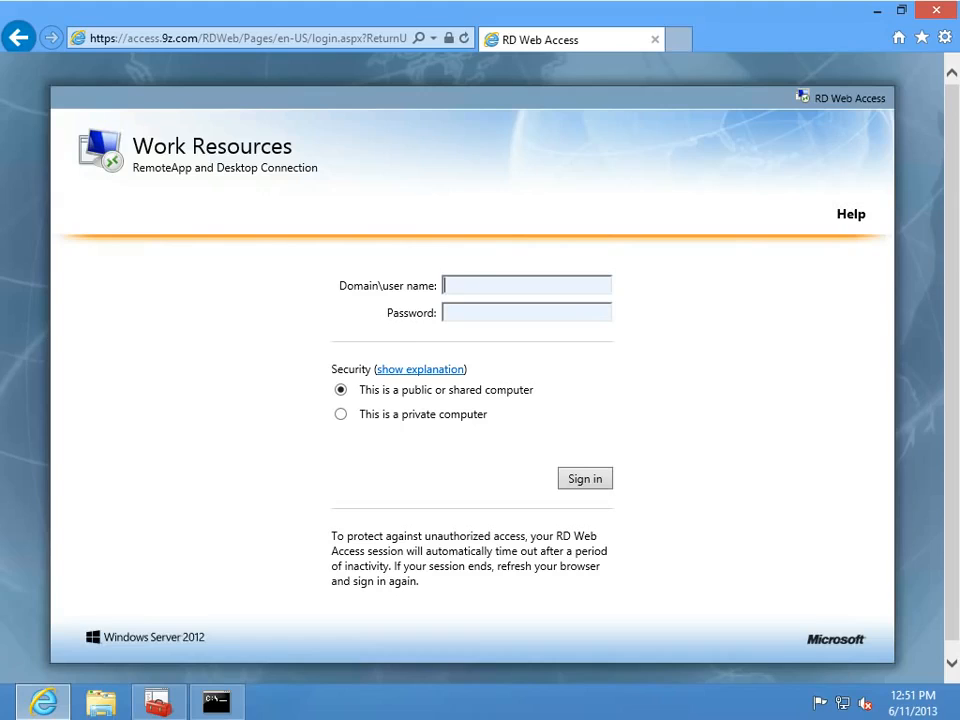
# Sign in to RD Web Access as a private computer with the domain account, then open Connect to a remote PC.
pyautogui.write('9z\\chris')
pyautogui.press('Tab')
pyautogui.write('*********')
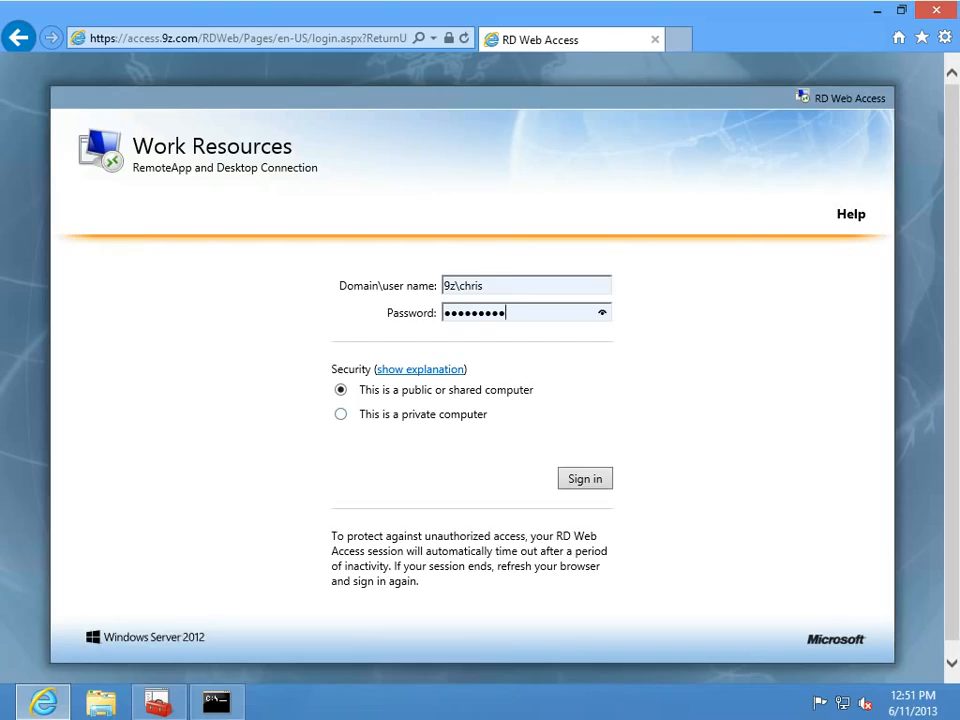
pyautogui.click(341, 414)
pyautogui.click(585, 524)
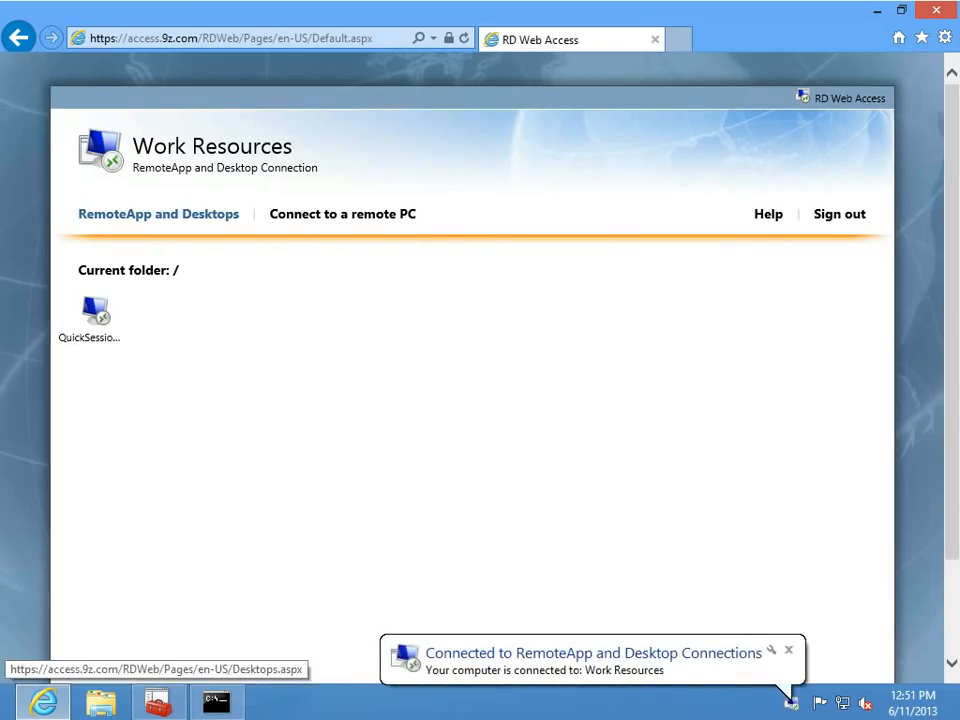
pyautogui.click(342, 214)
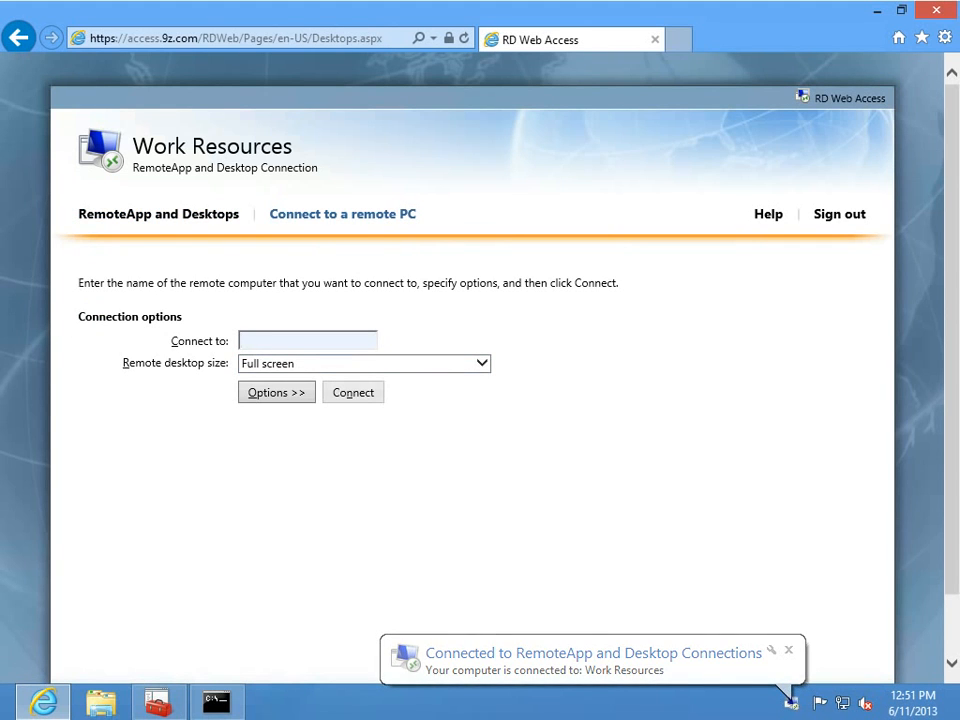
# Connect to 10.0.0.8 at 800 x 600, entering the password and accepting the certificate warning.
pyautogui.write('10.0.0.8')
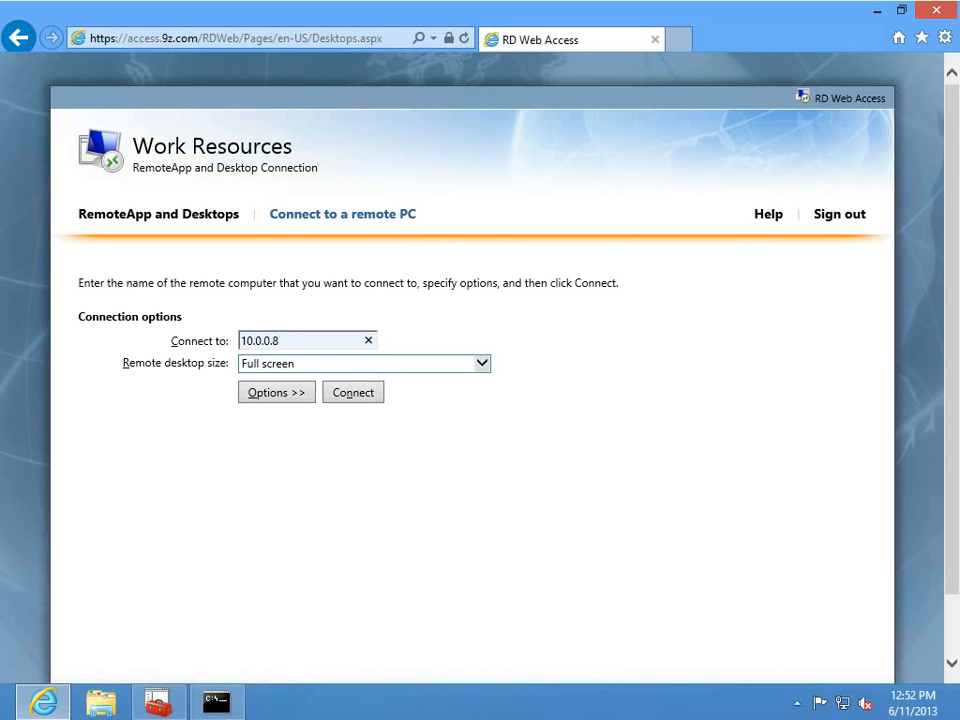
pyautogui.click(482, 363)
pyautogui.click(364, 379)
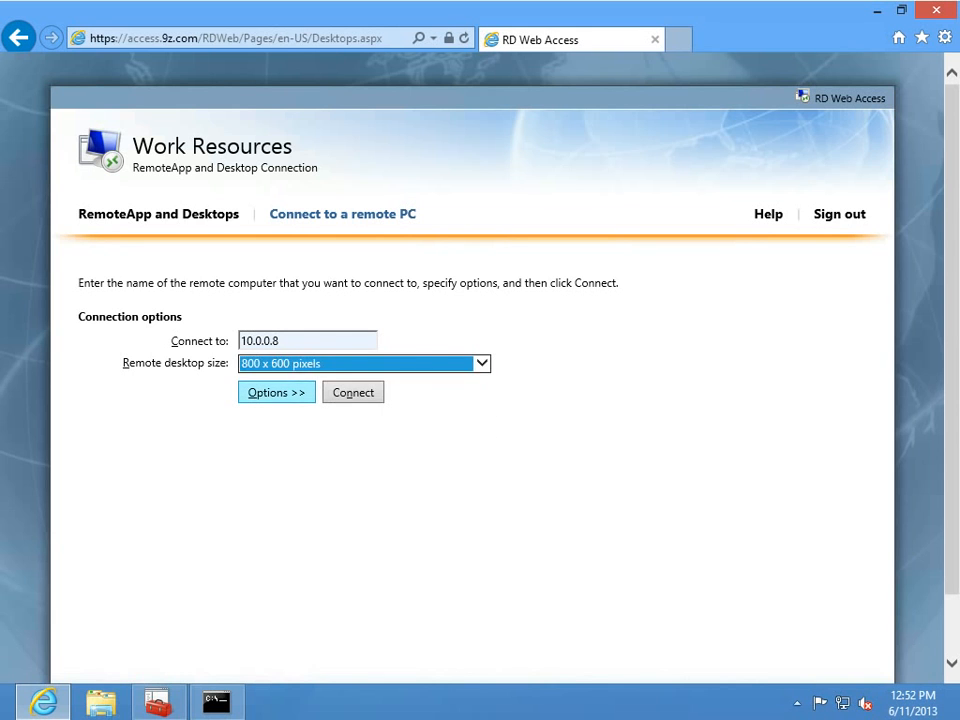
pyautogui.click(353, 392)
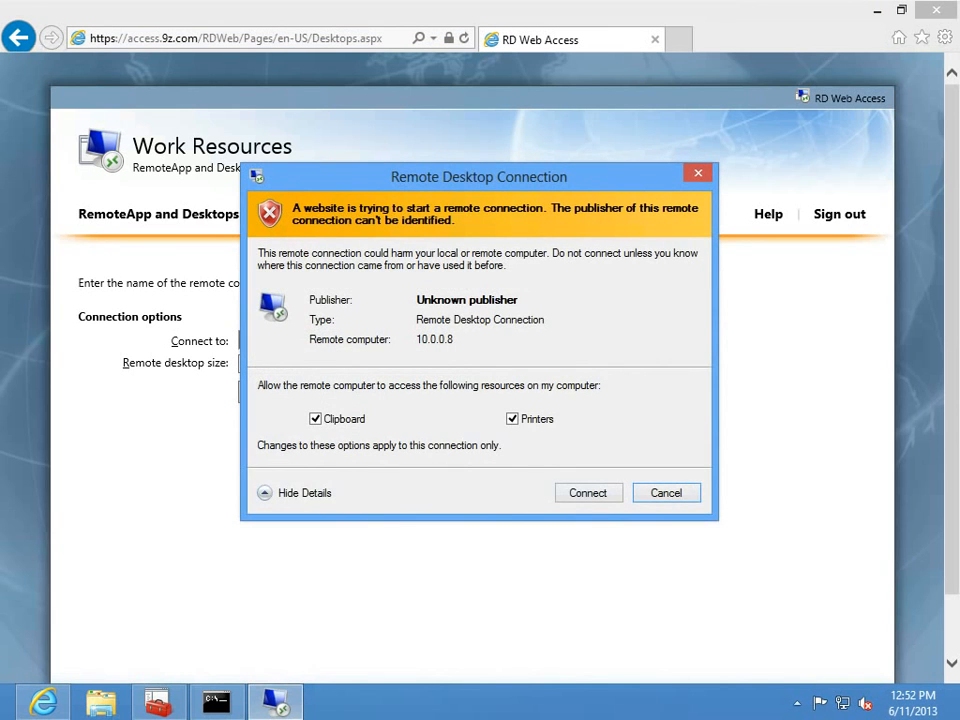
pyautogui.click(588, 493)
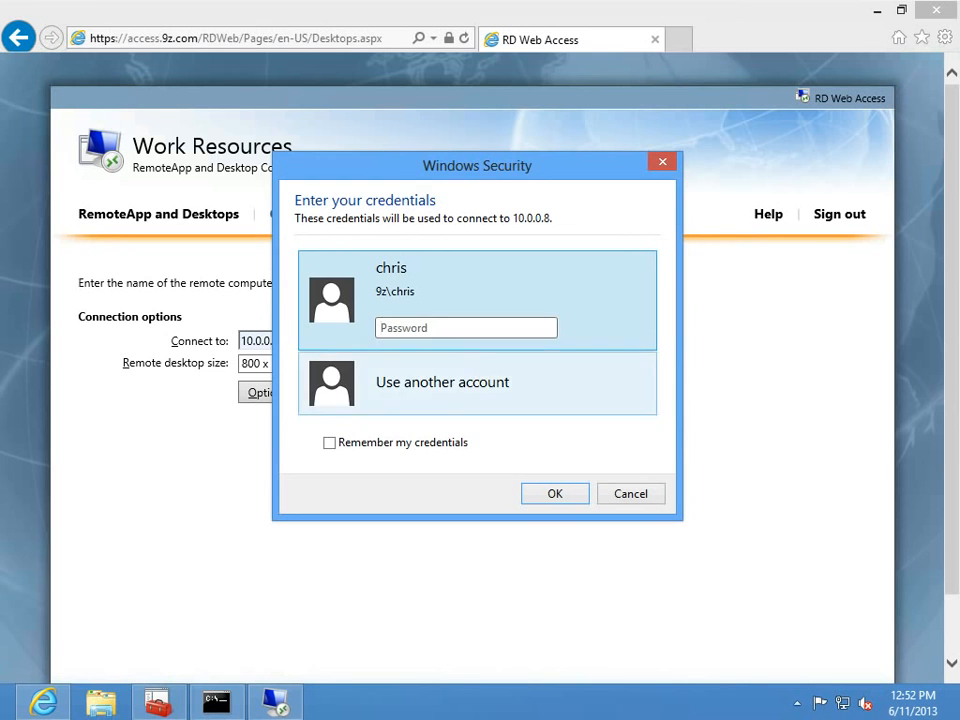
pyautogui.write('••••••••••••')
pyautogui.press('Return')
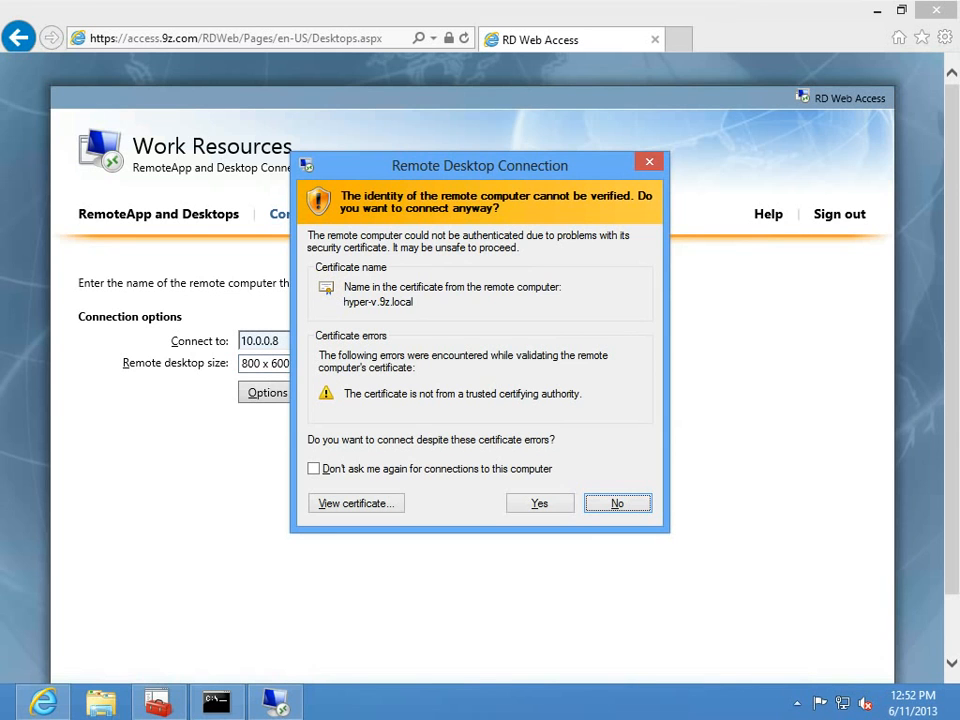
pyautogui.hotkey('alt', 'y')
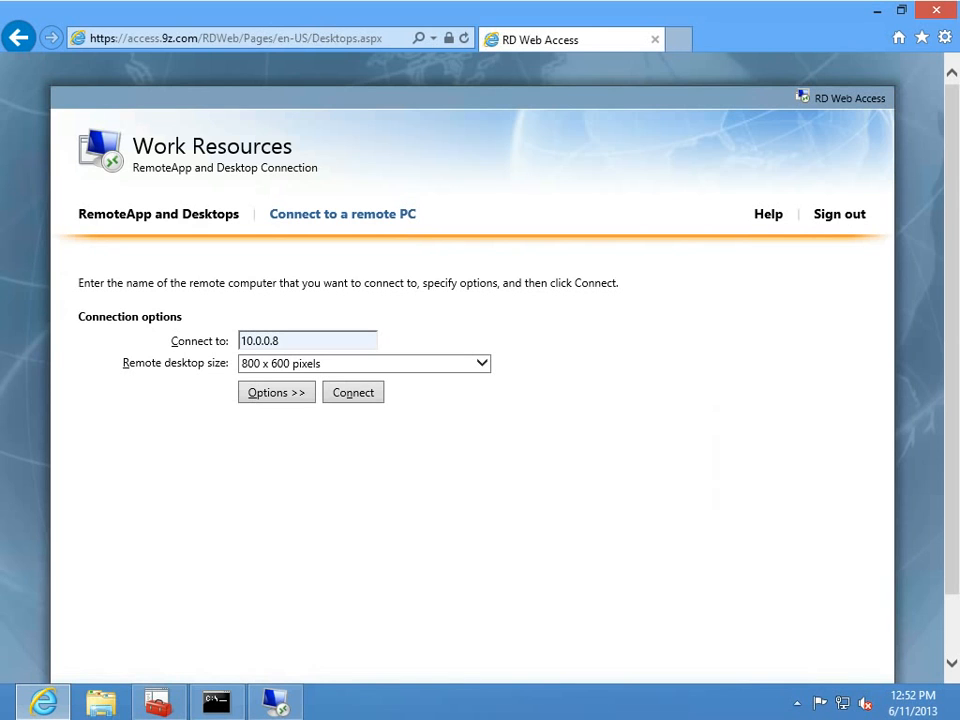
# Return to the RemoteApp and Desktops list showing QuickSession.
pyautogui.click(158, 214)
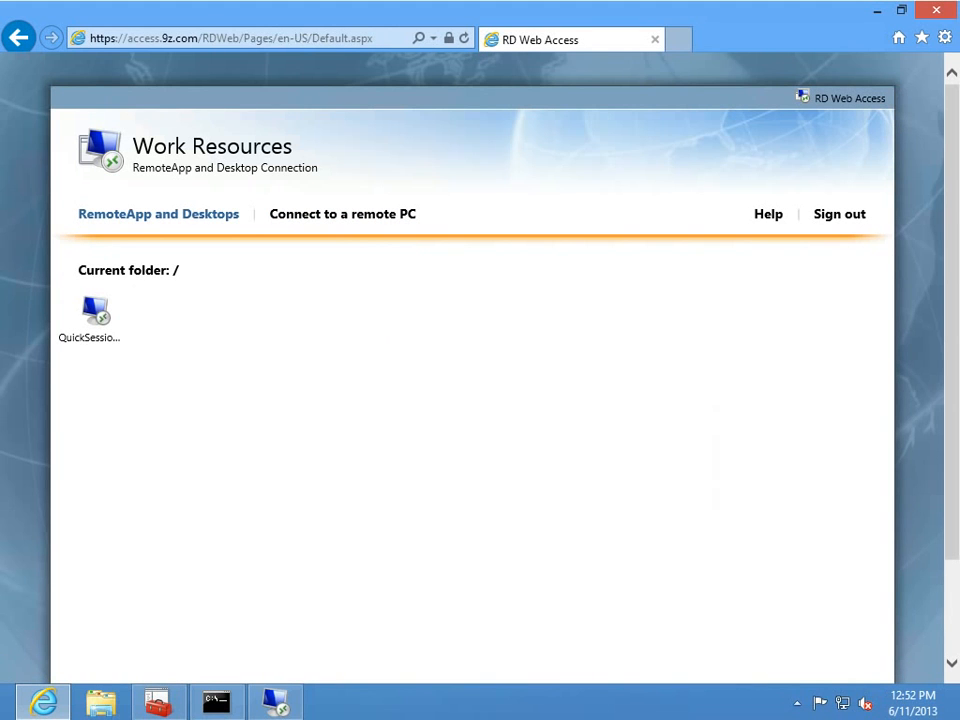
pyautogui.click(92, 320)
pyautogui.moveTo(275, 703)
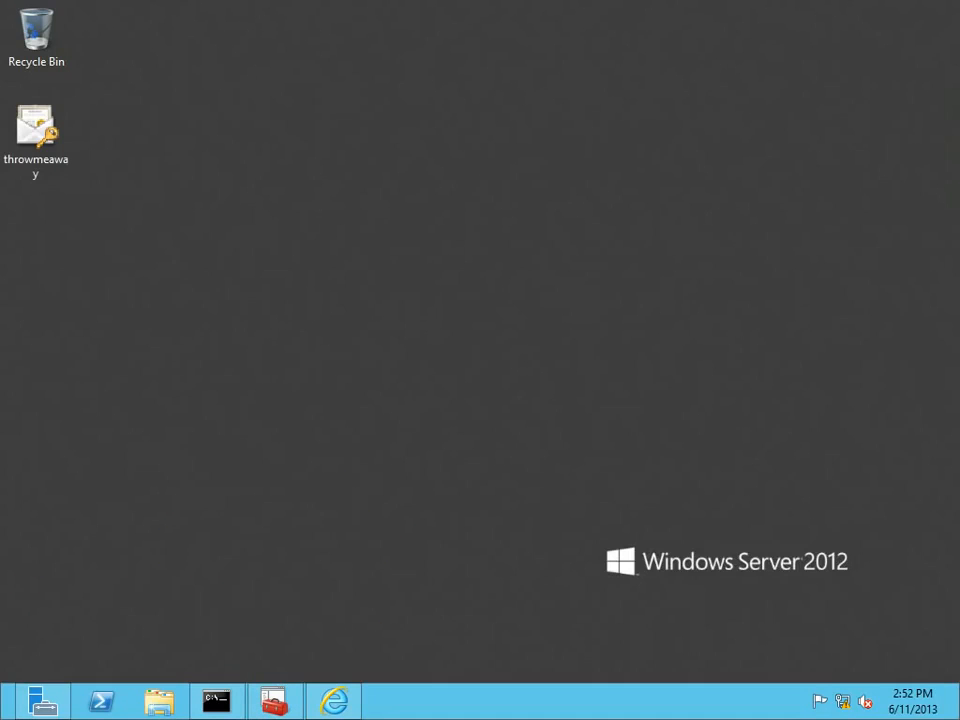
# In Server Manager Collections, select QuickSessionCollection and start Publish RemoteApp Programs.
pyautogui.click(42, 701)
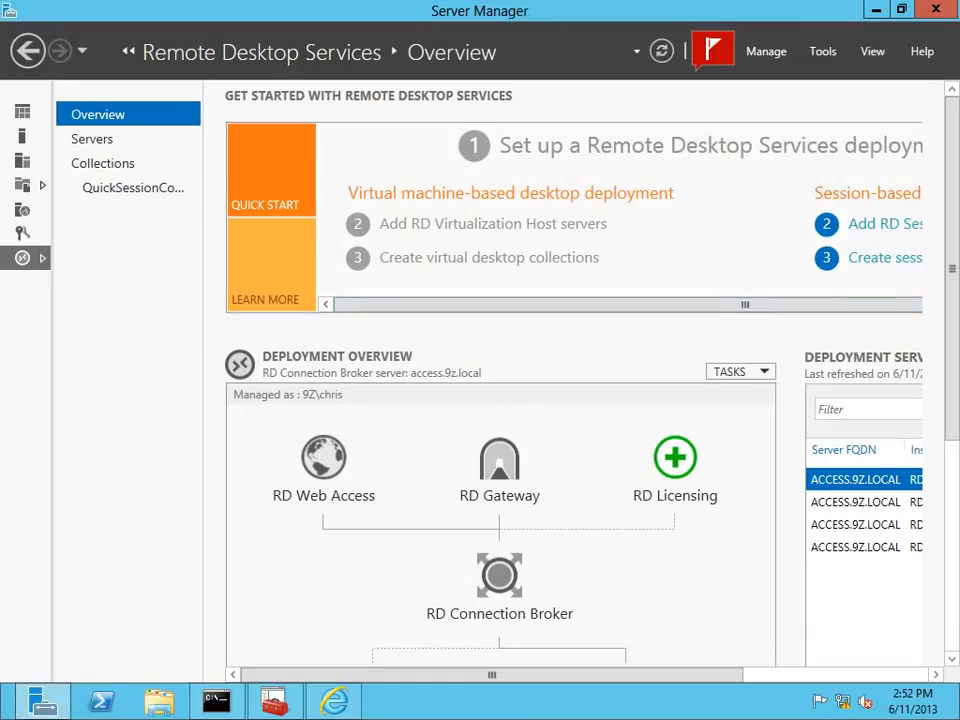
pyautogui.click(102, 163)
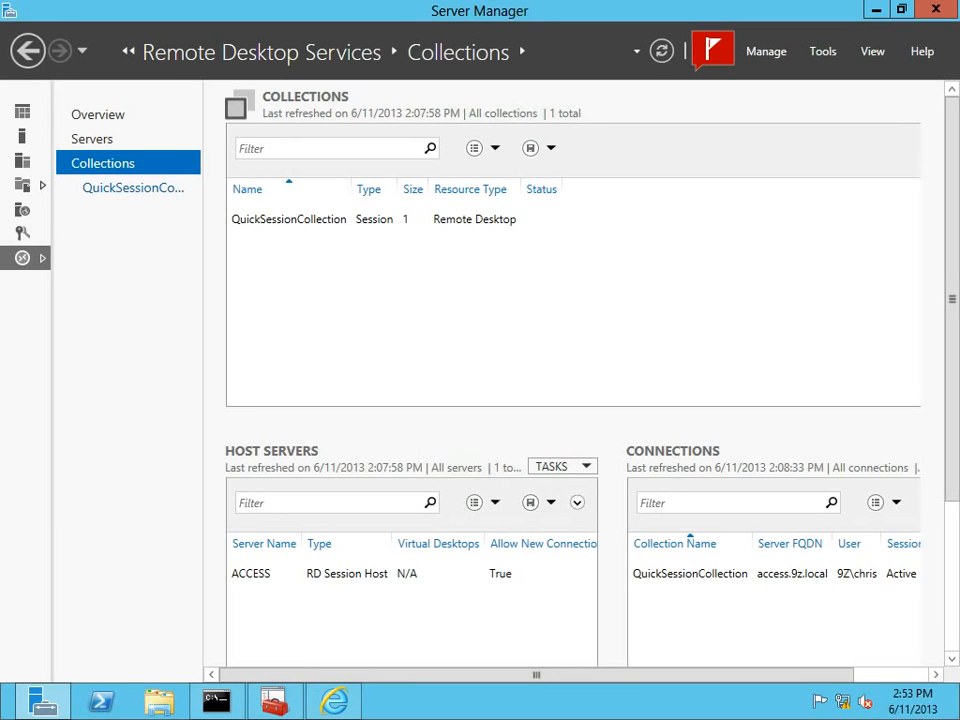
pyautogui.click(133, 187)
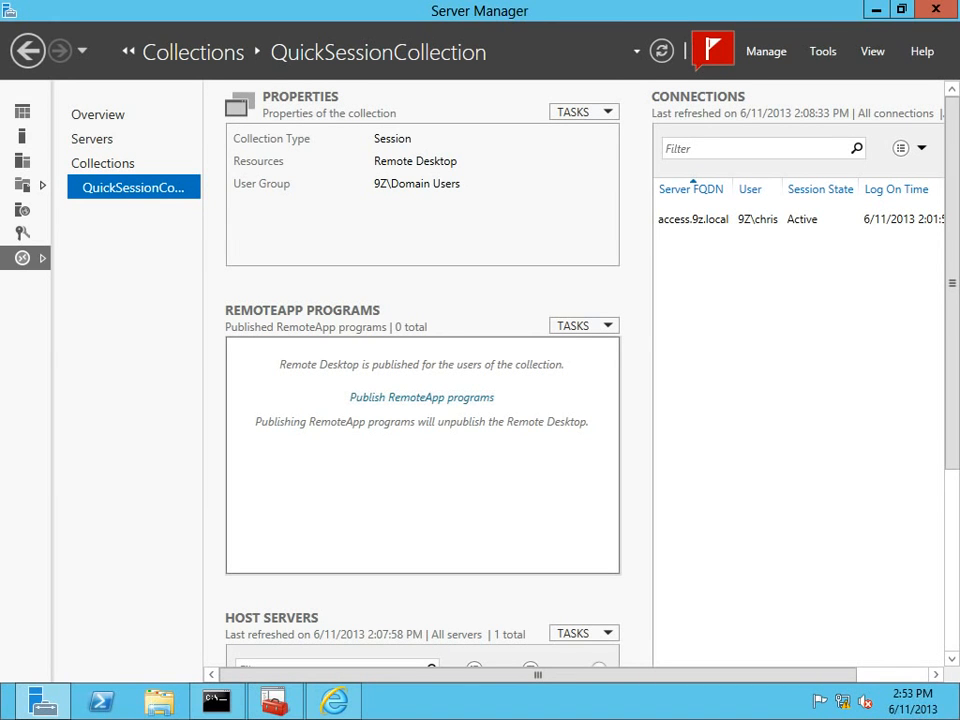
pyautogui.click(421, 397)
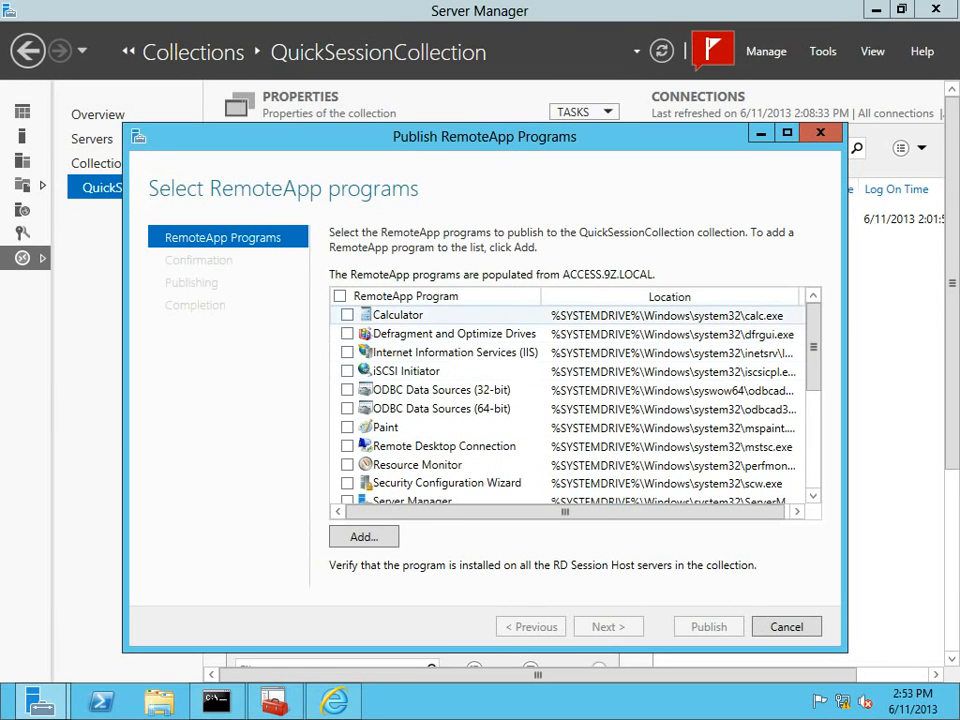
# Tick Calculator, Paint, Remote Desktop Connection, Server Manager, Windows PowerShell ISE and WordPad for publishing.
pyautogui.click(347, 315)
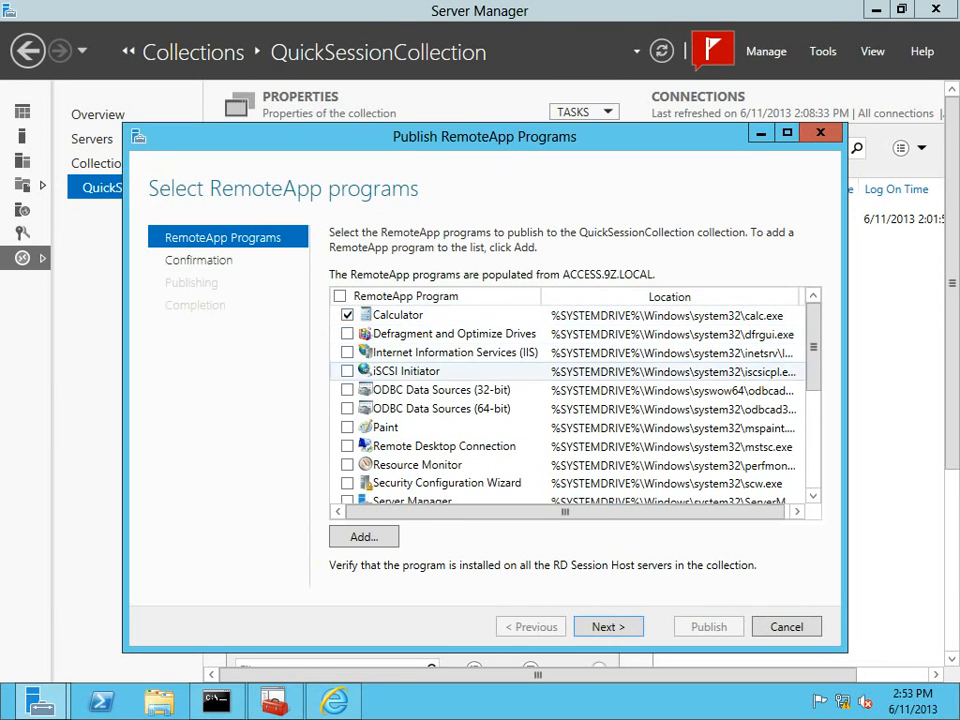
pyautogui.click(347, 427)
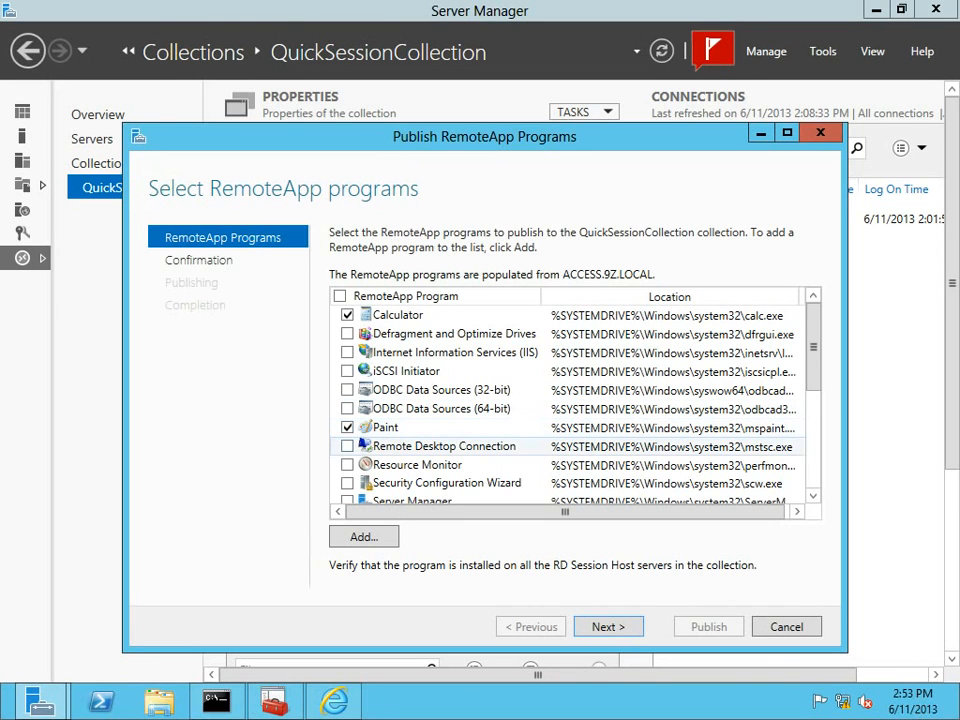
pyautogui.click(347, 446)
pyautogui.scroll(-1, 450, 415)
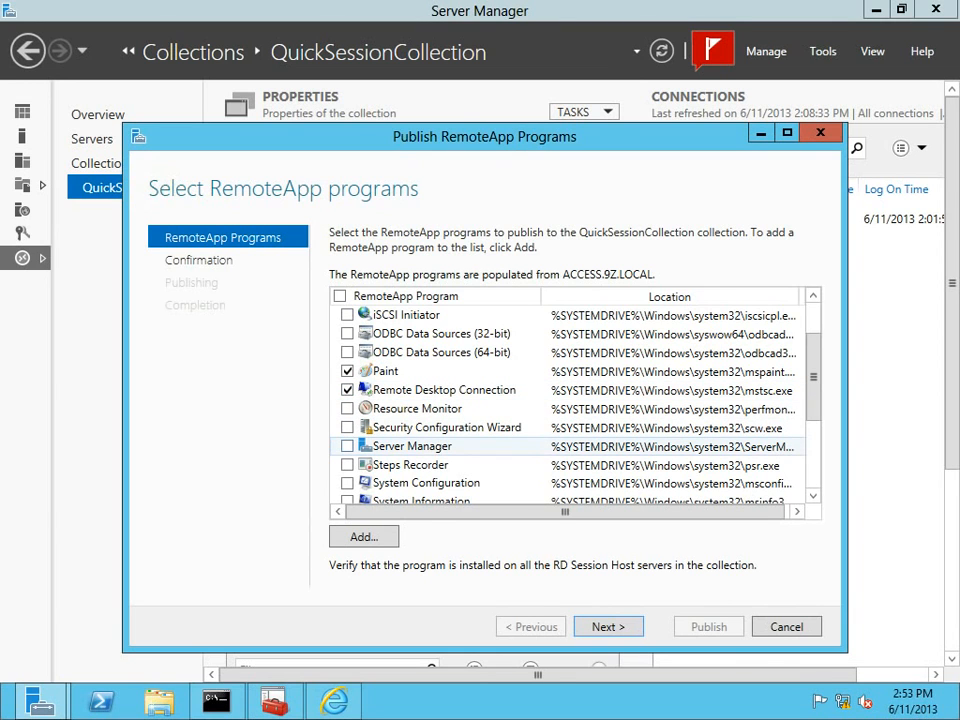
pyautogui.click(347, 446)
pyautogui.scroll(-1, 575, 400)
pyautogui.scroll(-3, 575, 400)
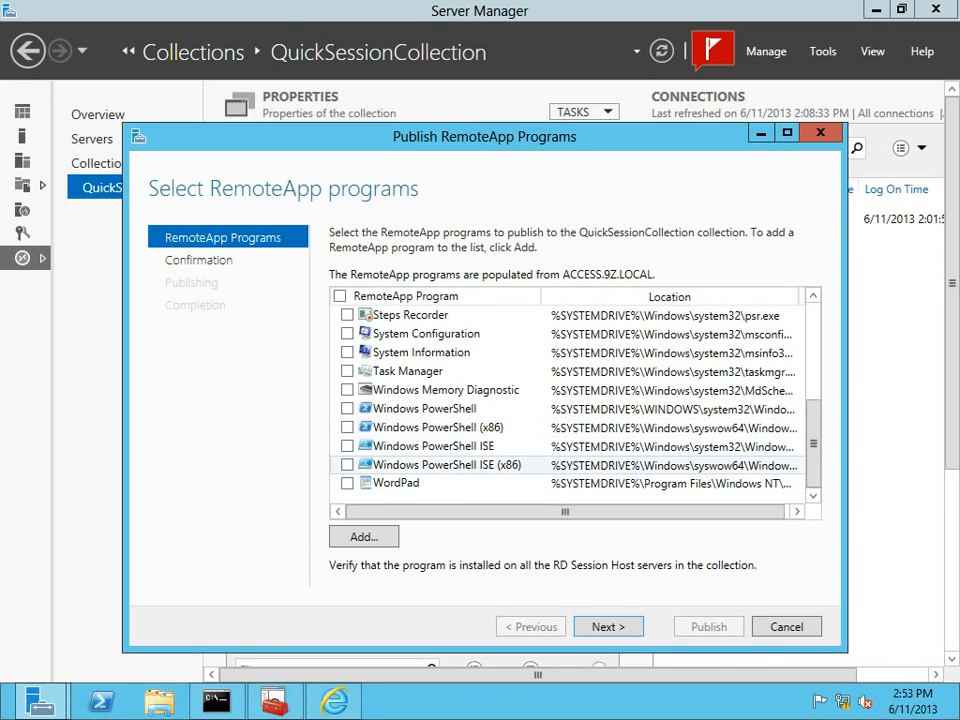
pyautogui.click(347, 446)
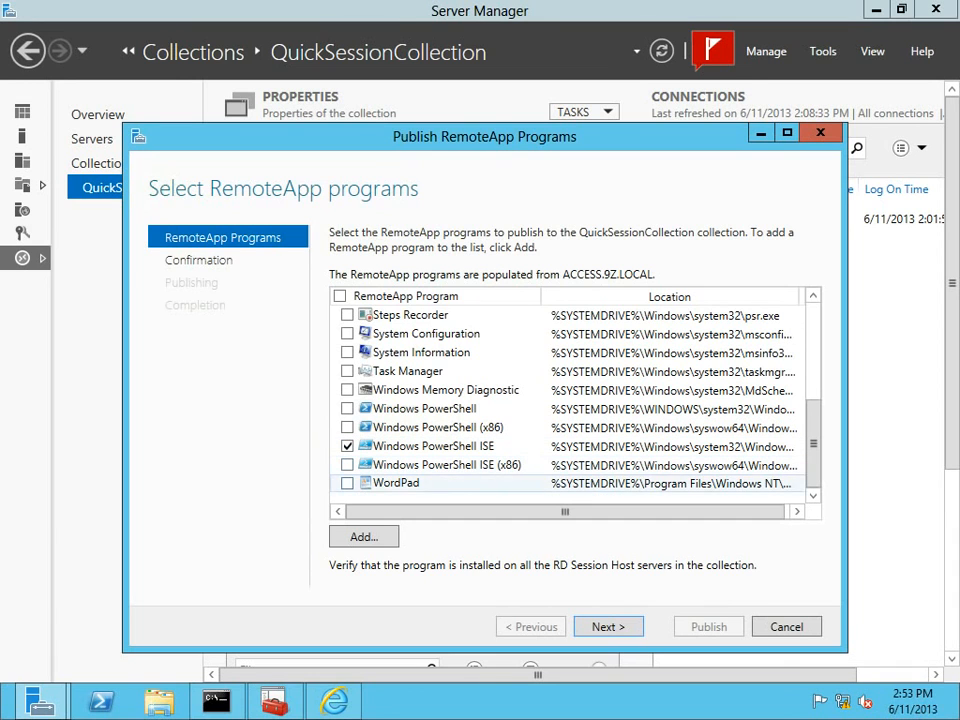
pyautogui.click(347, 483)
# Add iexplore from Program Files (x86)\Internet Explorer to the RemoteApp program list.
pyautogui.click(363, 537)
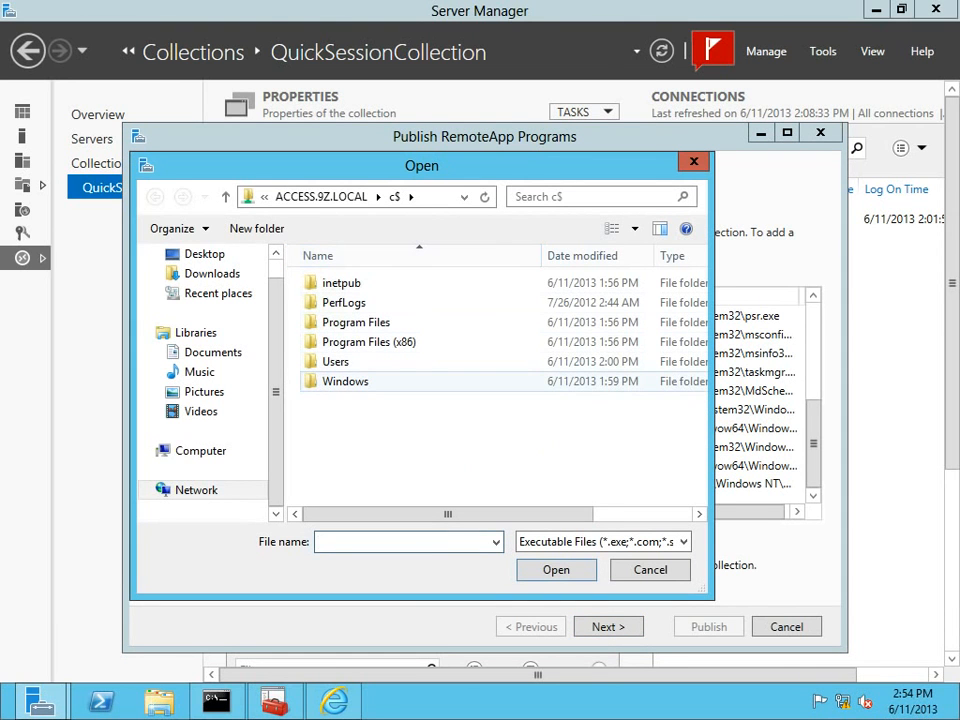
pyautogui.doubleClick(369, 342)
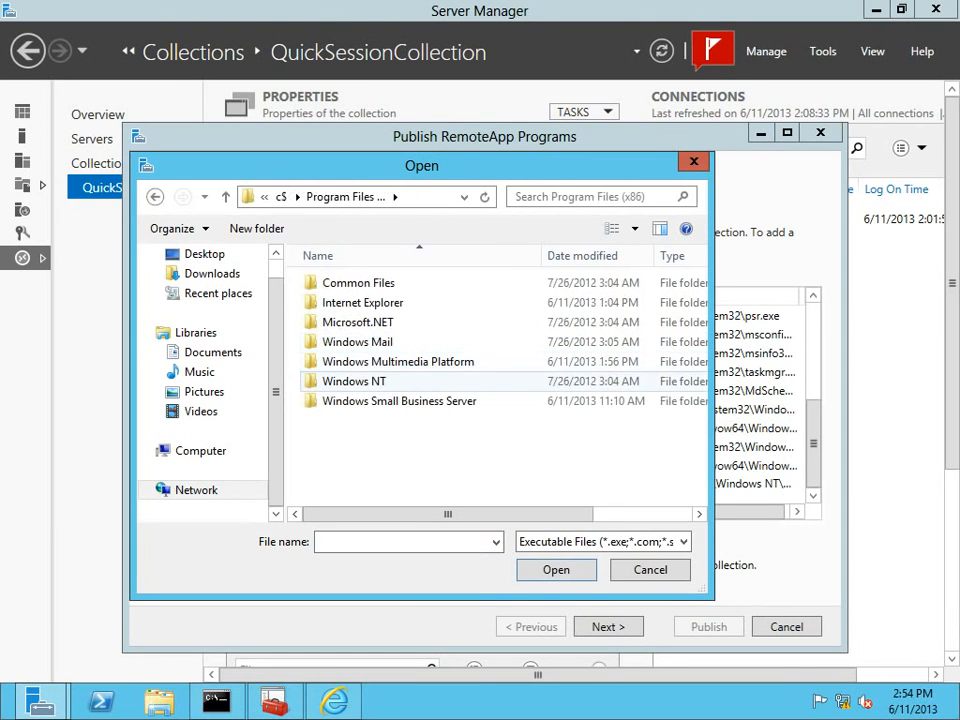
pyautogui.doubleClick(362, 302)
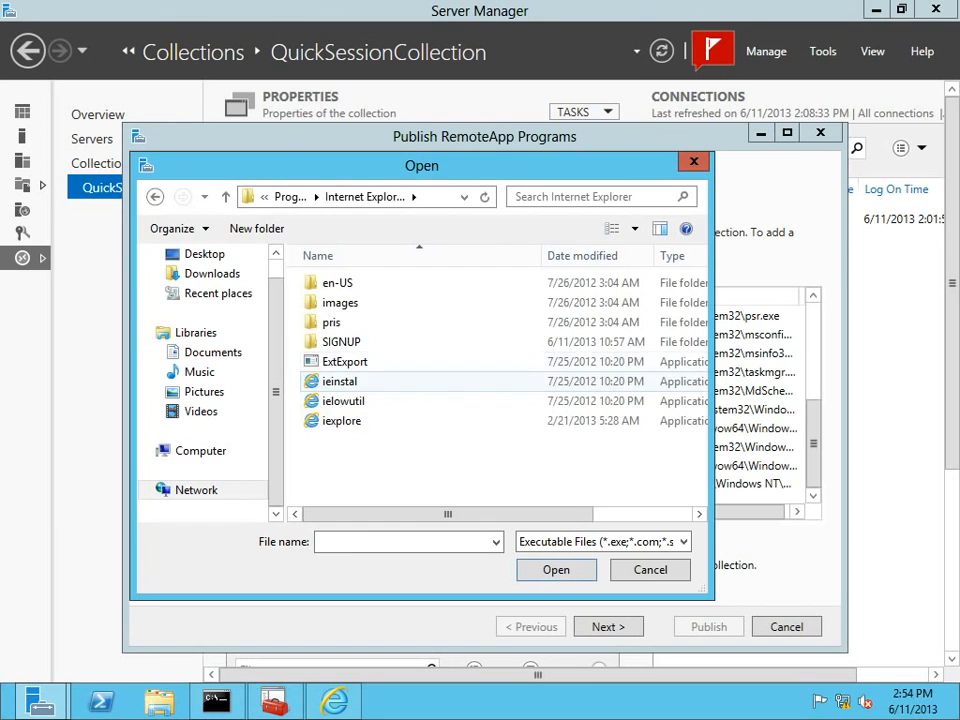
pyautogui.doubleClick(341, 420)
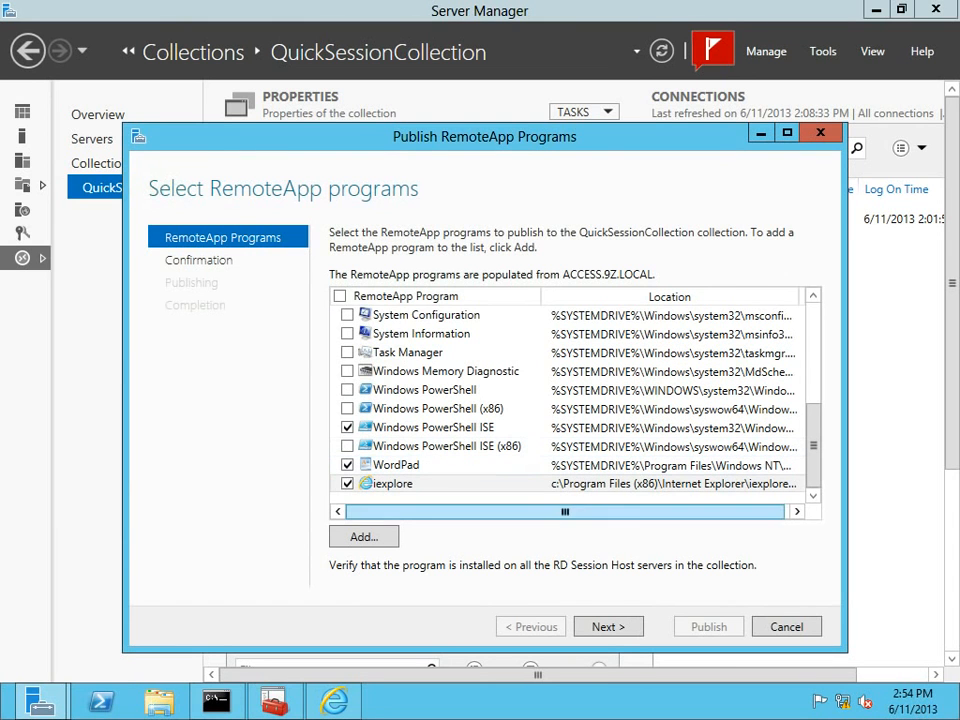
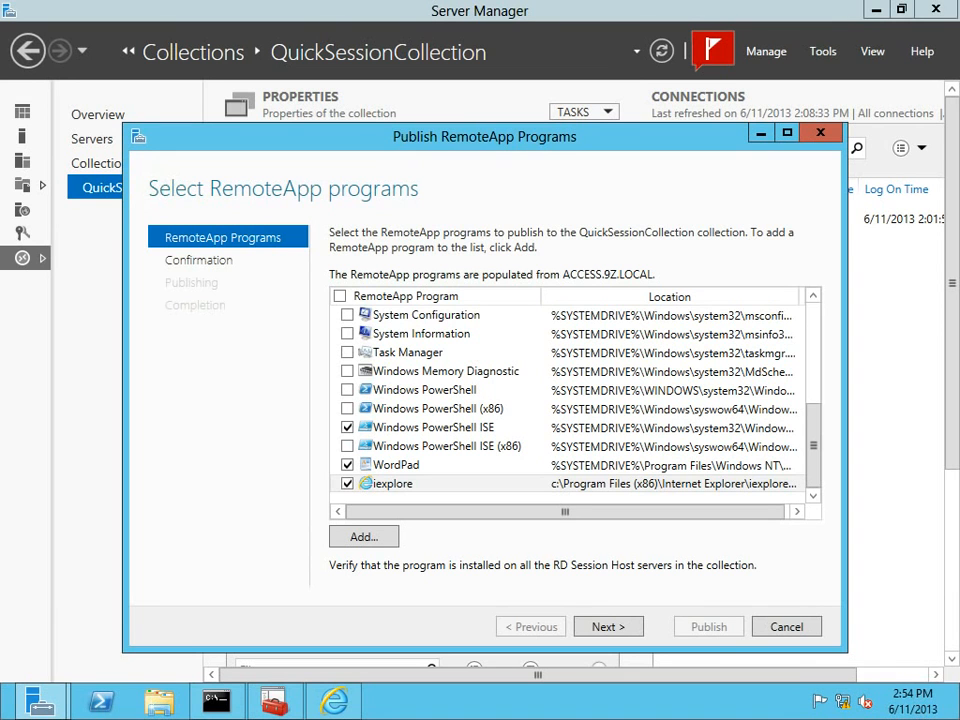
# Add cmd.exe from C:\Windows\System32 to the RemoteApp programs list.
pyautogui.click(364, 537)
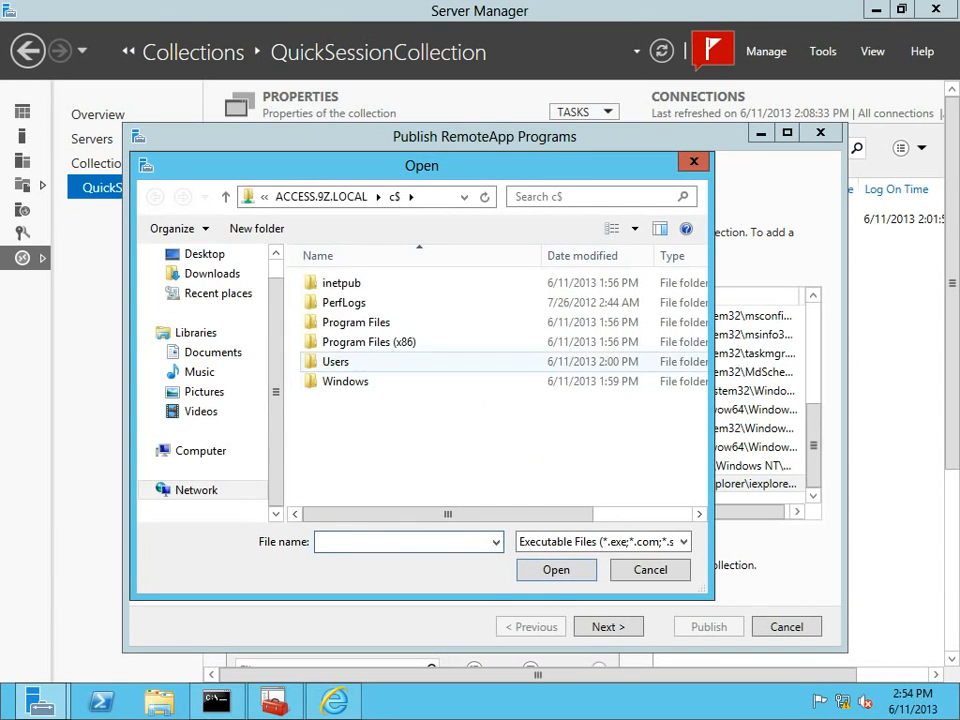
pyautogui.doubleClick(345, 381)
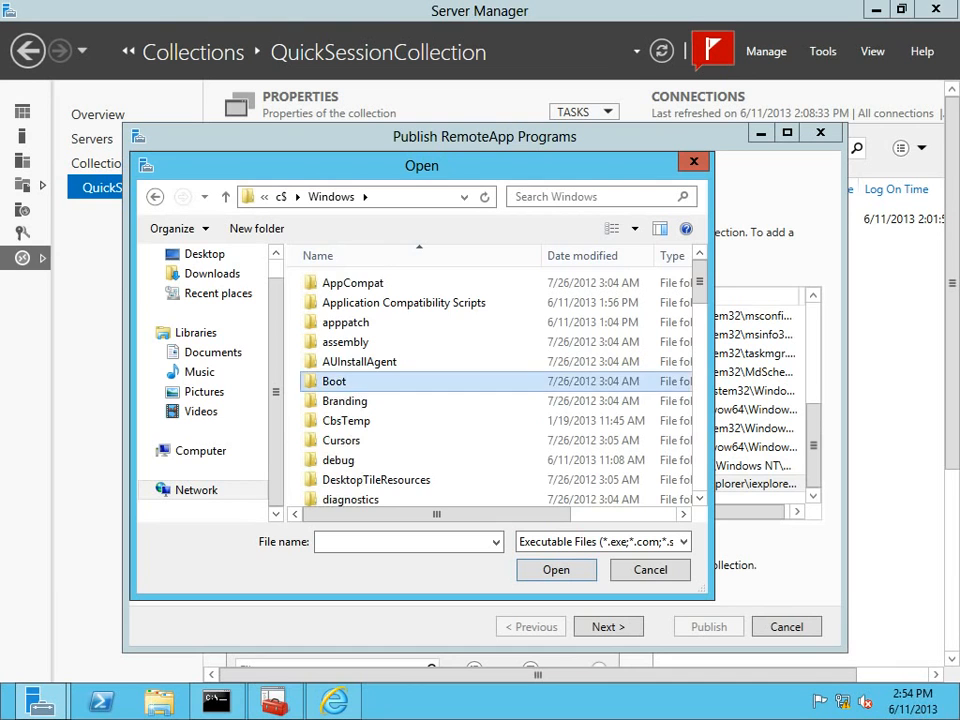
pyautogui.scroll(-12, 345, 381)
pyautogui.doubleClick(345, 454)
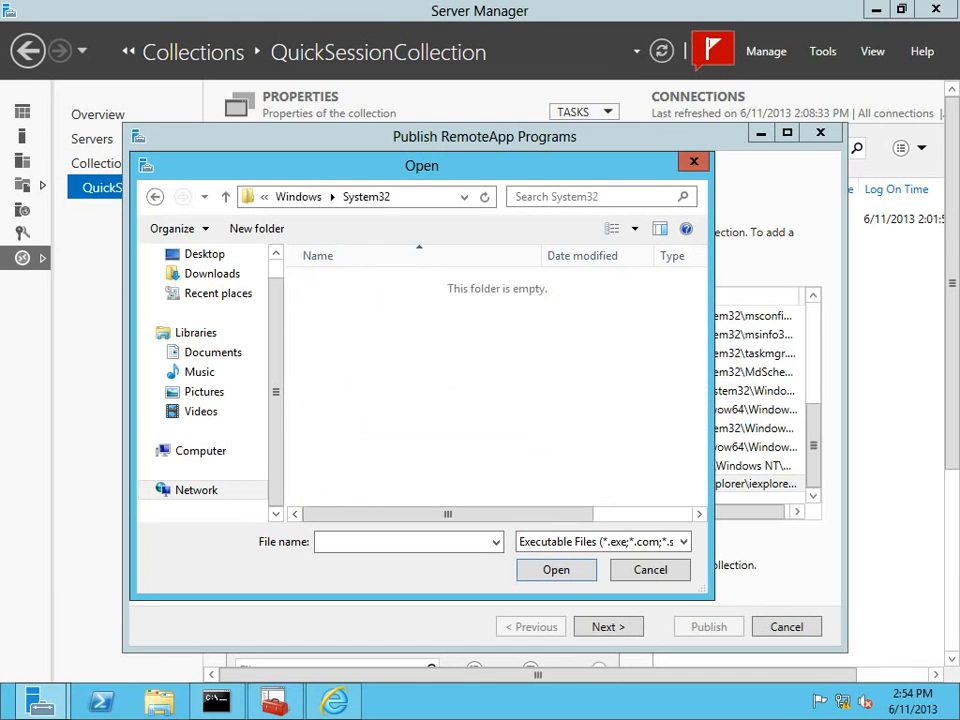
pyautogui.click(395, 538)
pyautogui.write('cmd')
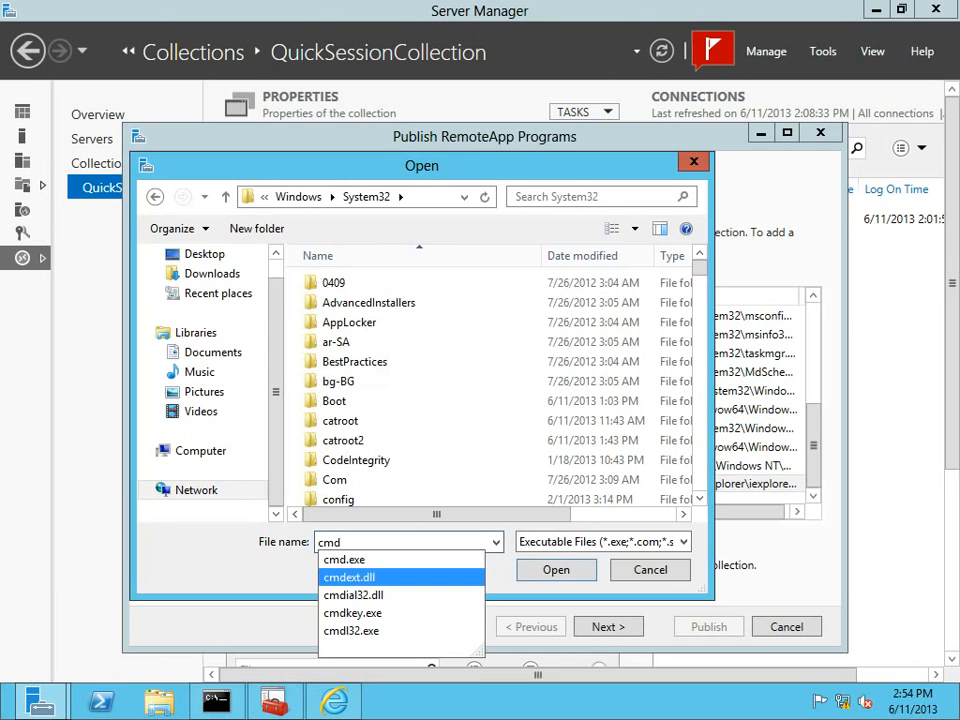
pyautogui.click(345, 562)
pyautogui.click(556, 570)
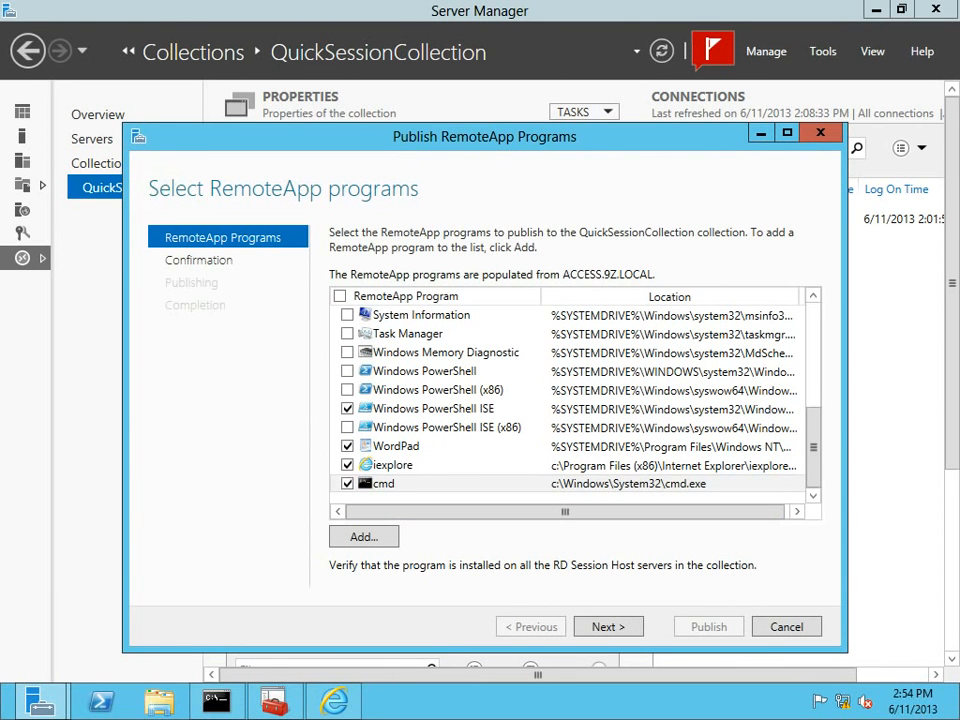
# Publish all eight RemoteApp programs, including cmd, to QuickSessionCollection.
pyautogui.click(608, 626)
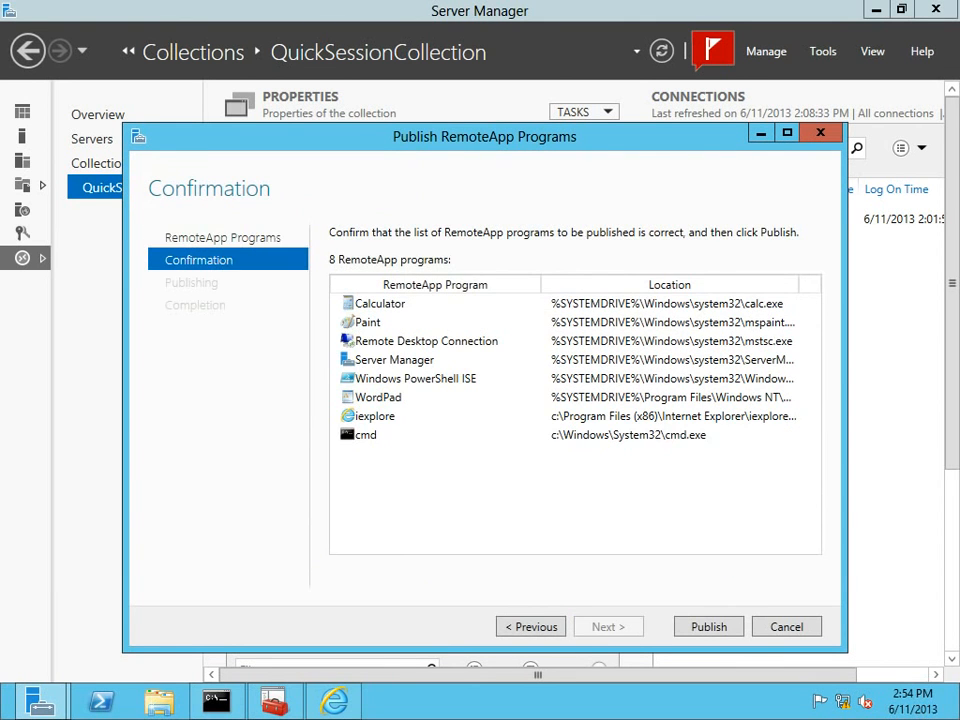
pyautogui.press('Return')
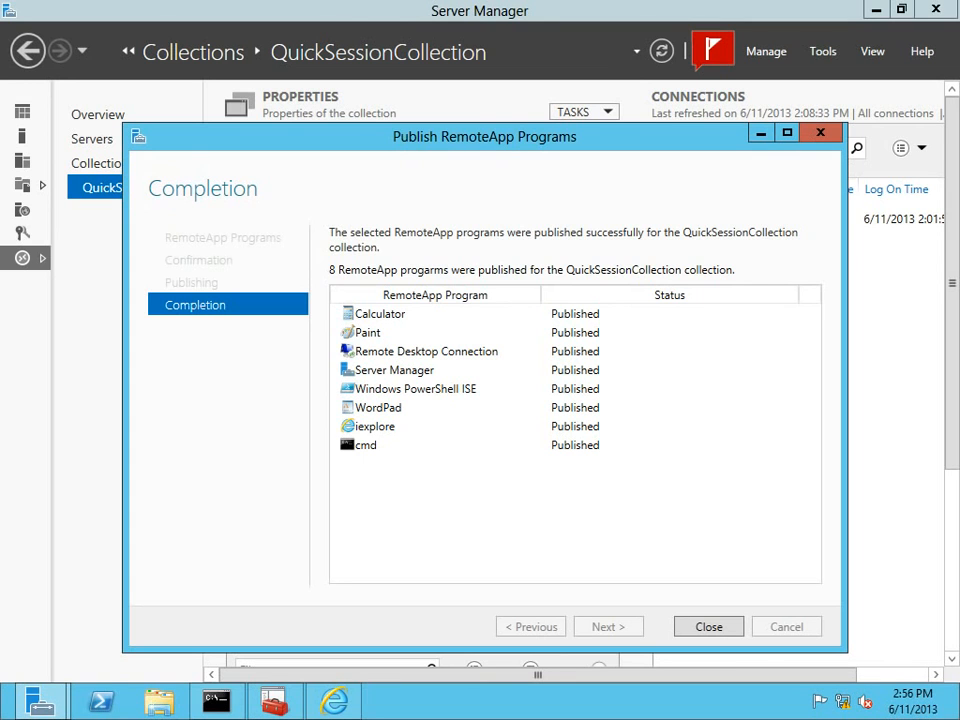
pyautogui.press('Return')
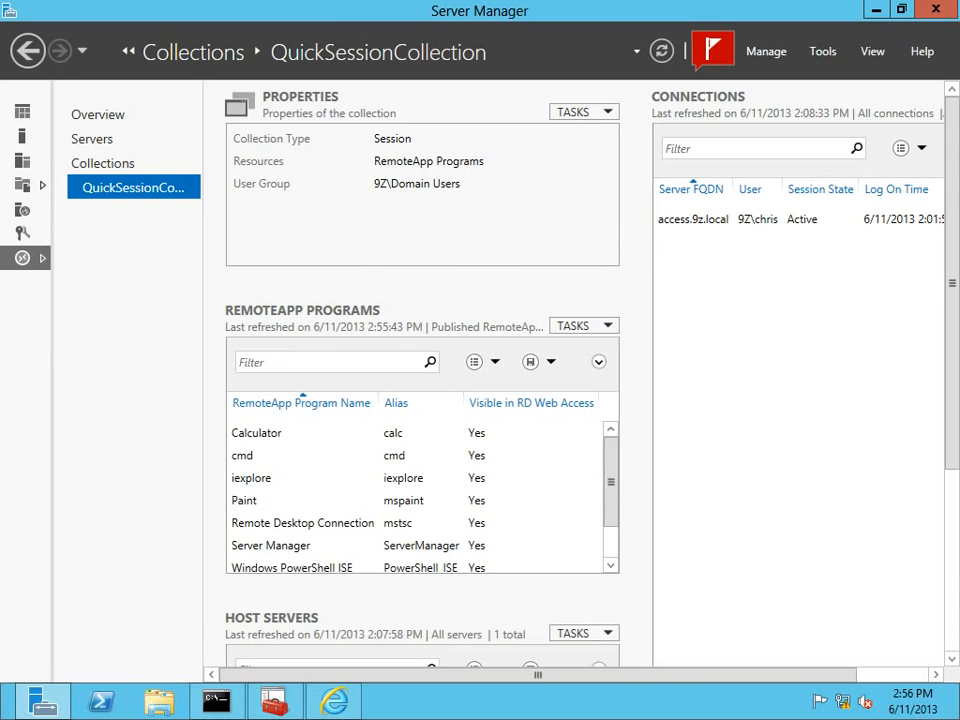
# On the client, refresh RD Web Access, then close the certificates console without saving.
pyautogui.moveTo(237, 718)
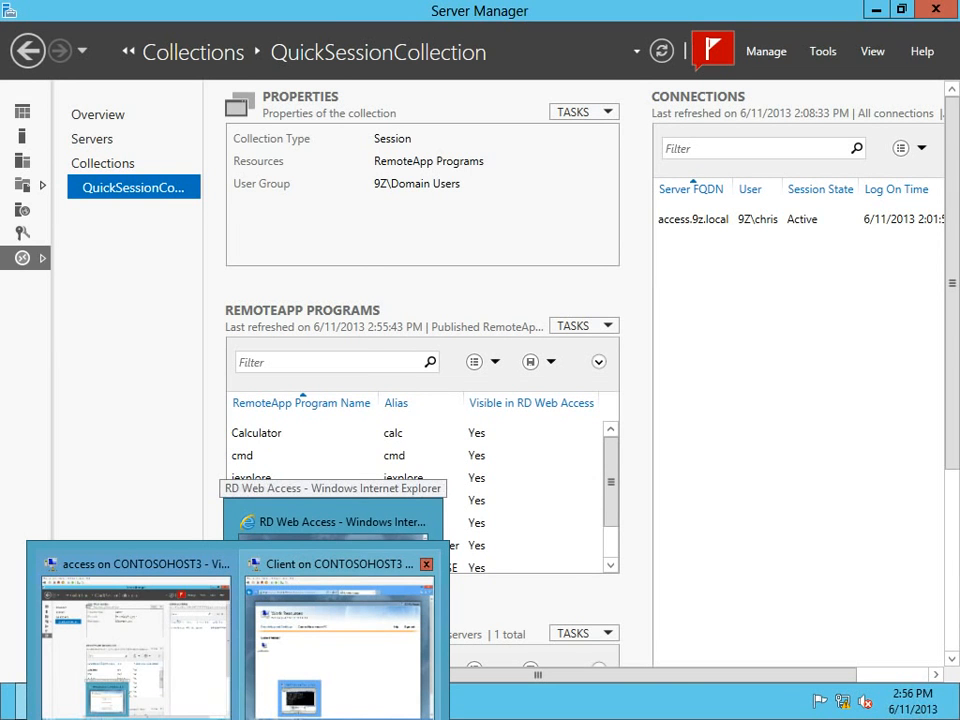
pyautogui.click(275, 690)
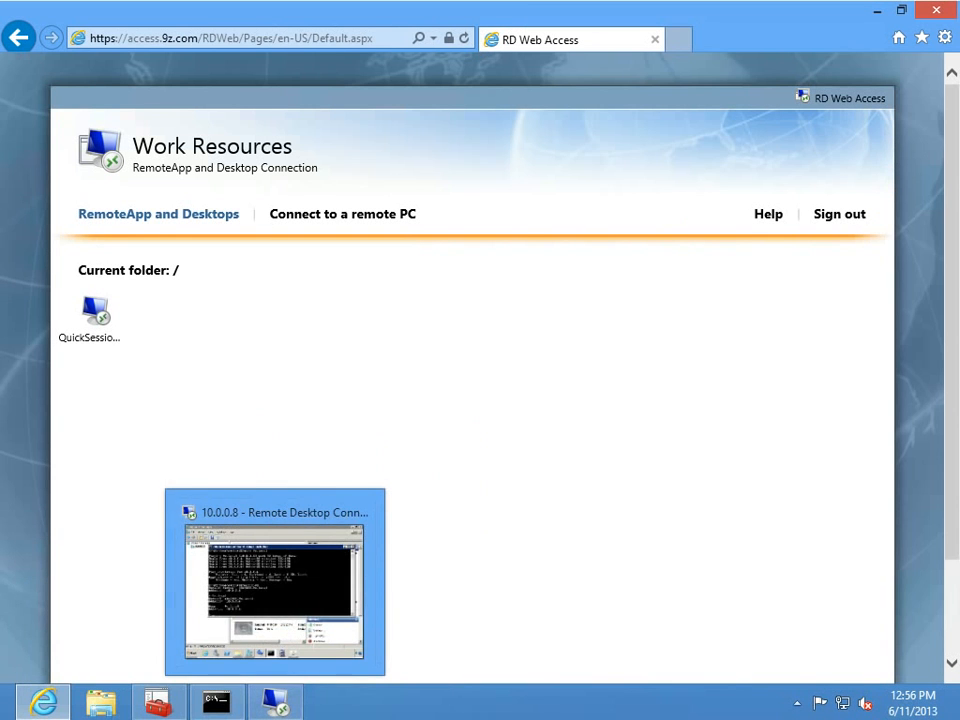
pyautogui.click(464, 38)
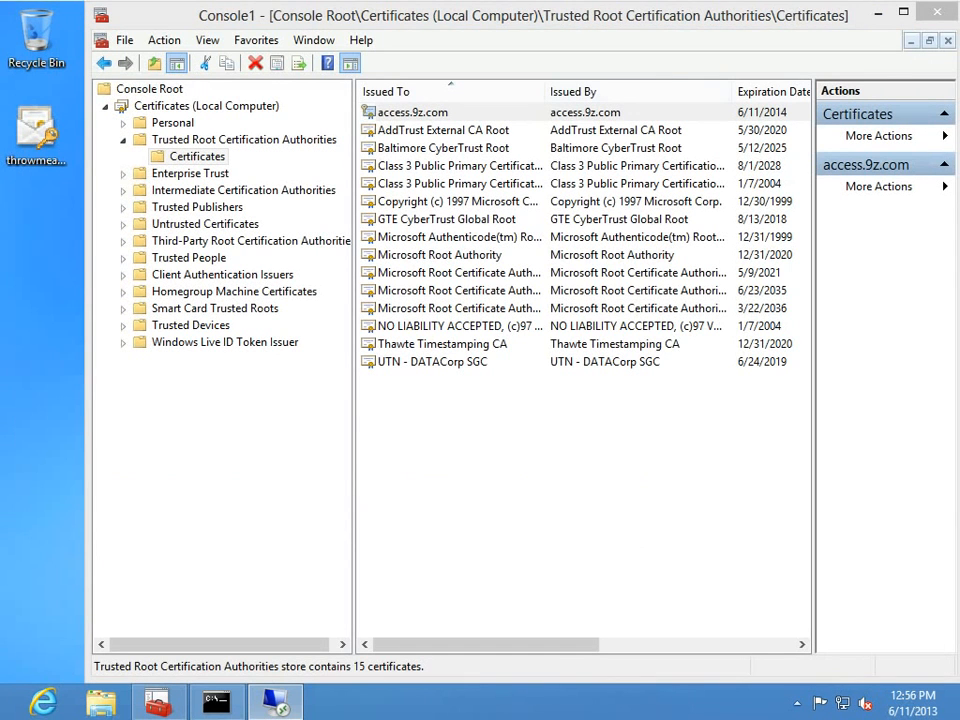
pyautogui.click(937, 12)
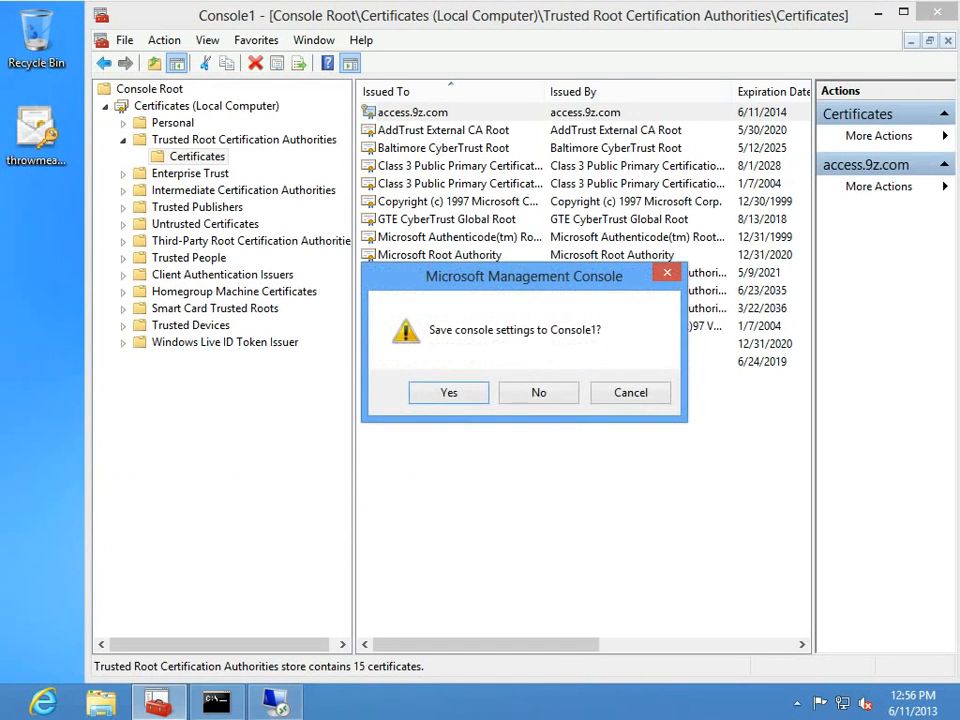
pyautogui.click(538, 392)
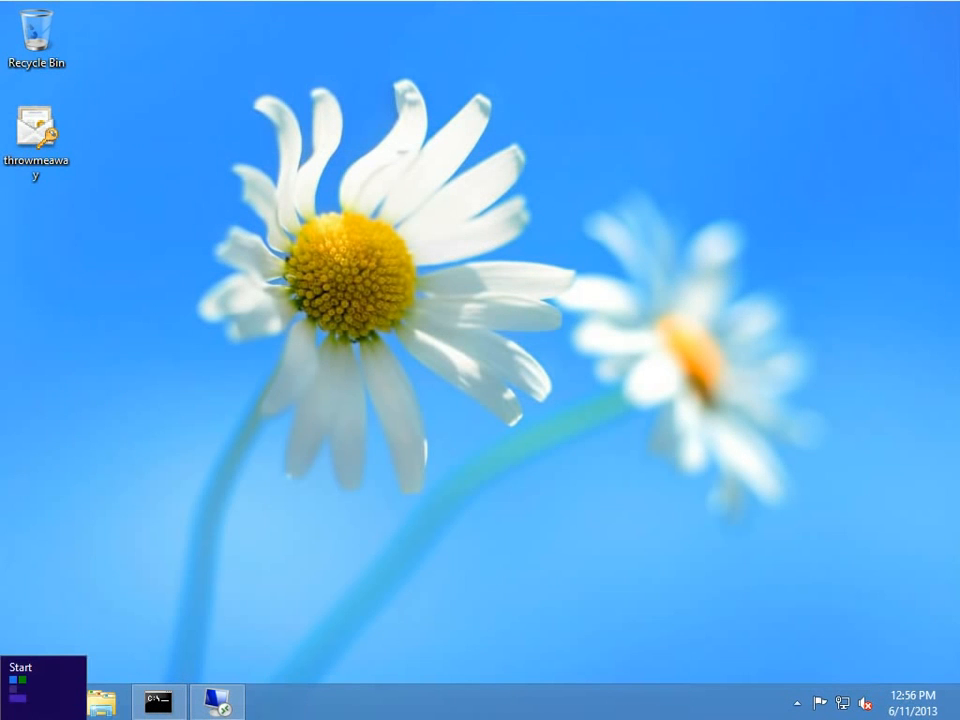
# Search Start settings for 'remote', open RemoteApp and Desktop Connections, and return to the desktop.
pyautogui.click(5, 714)
pyautogui.write('re')
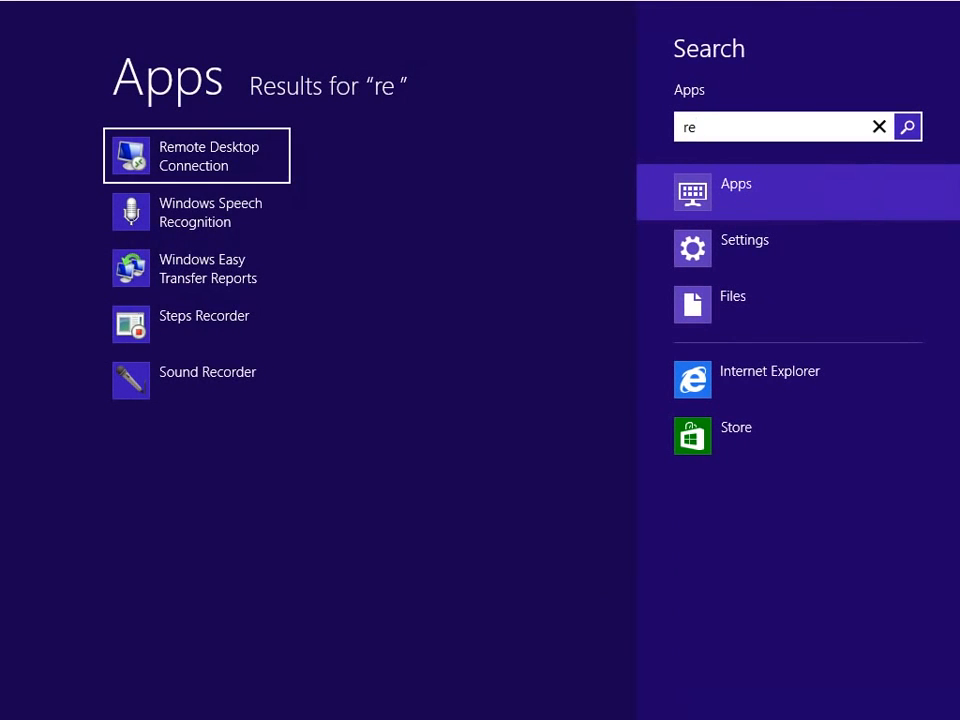
pyautogui.write('mote')
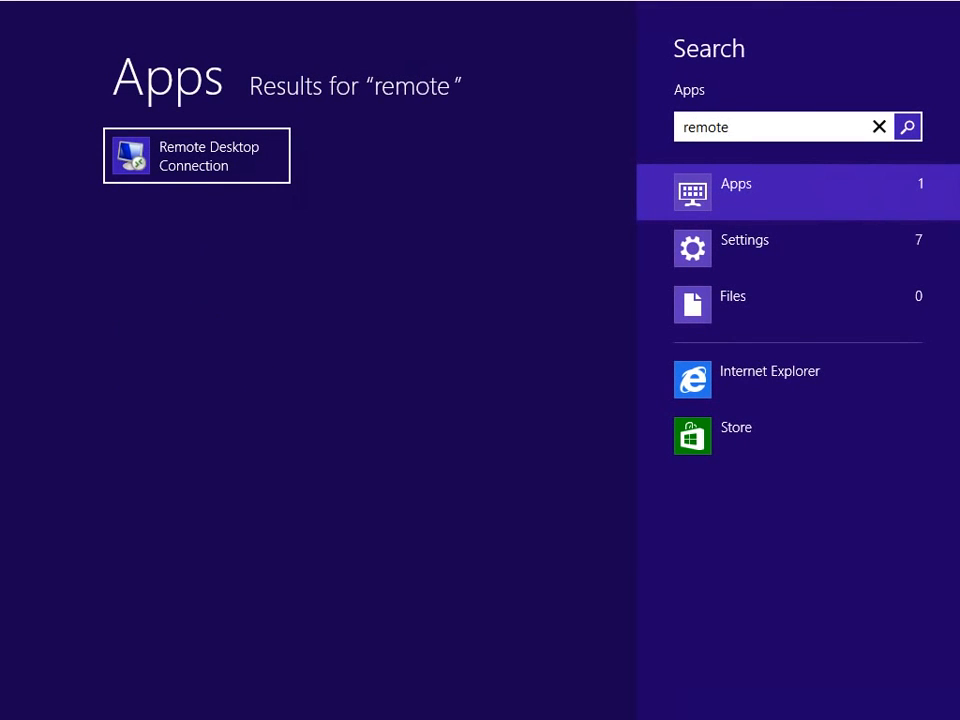
pyautogui.click(745, 248)
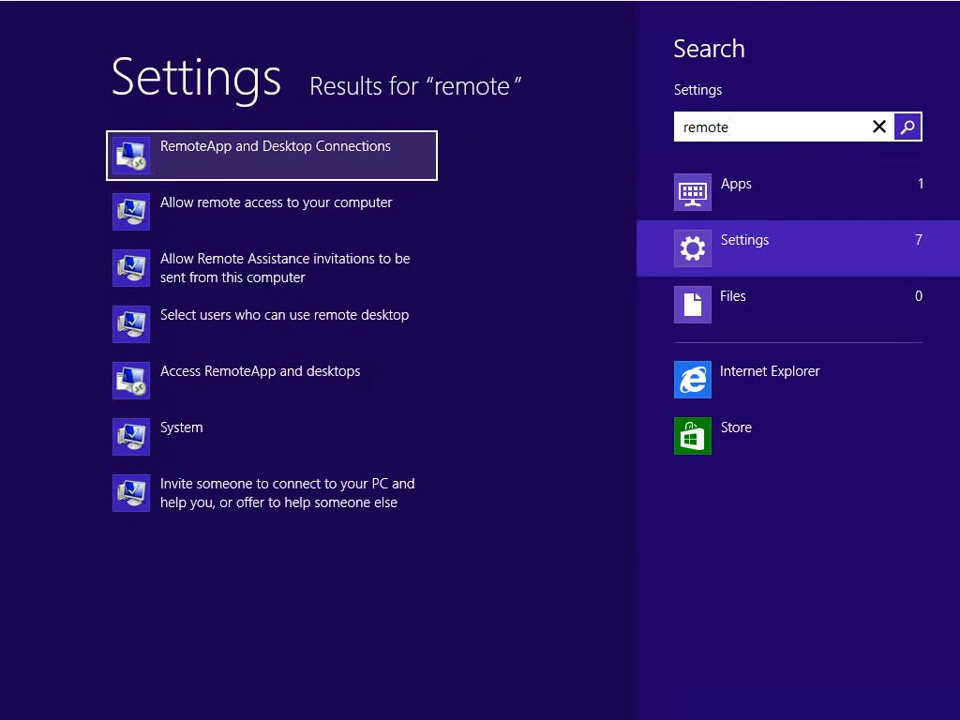
pyautogui.press('Return')
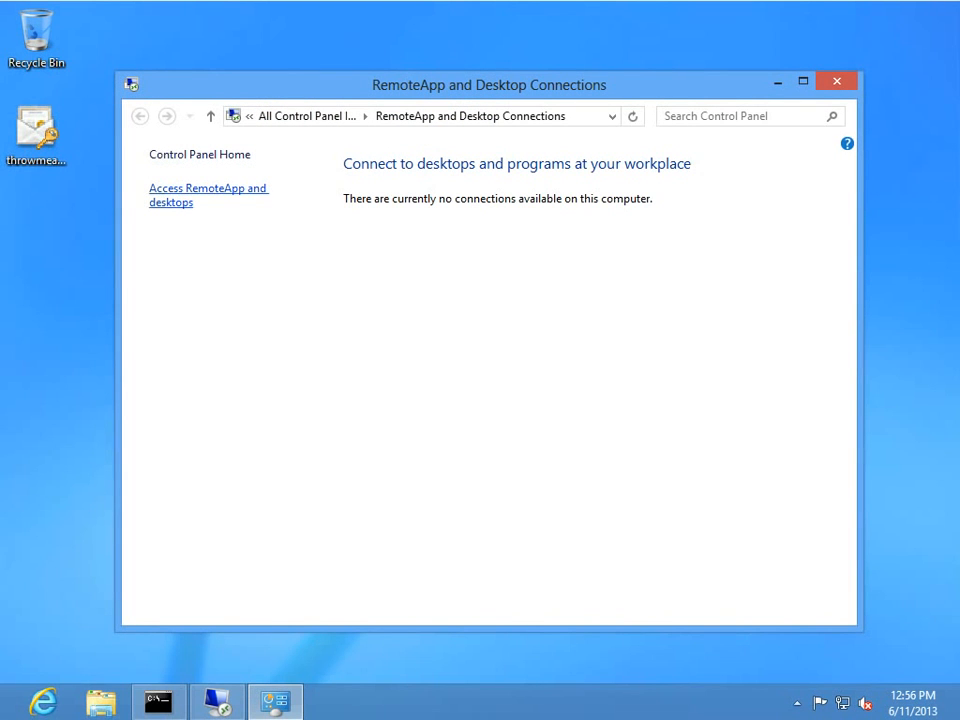
pyautogui.press('super')
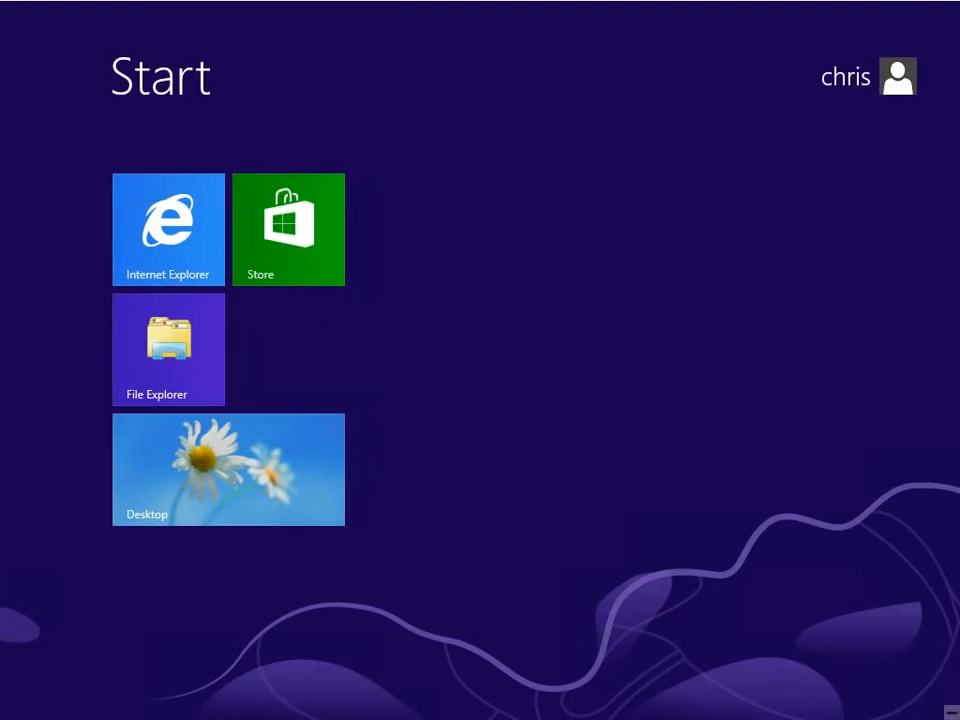
pyautogui.click(228, 470)
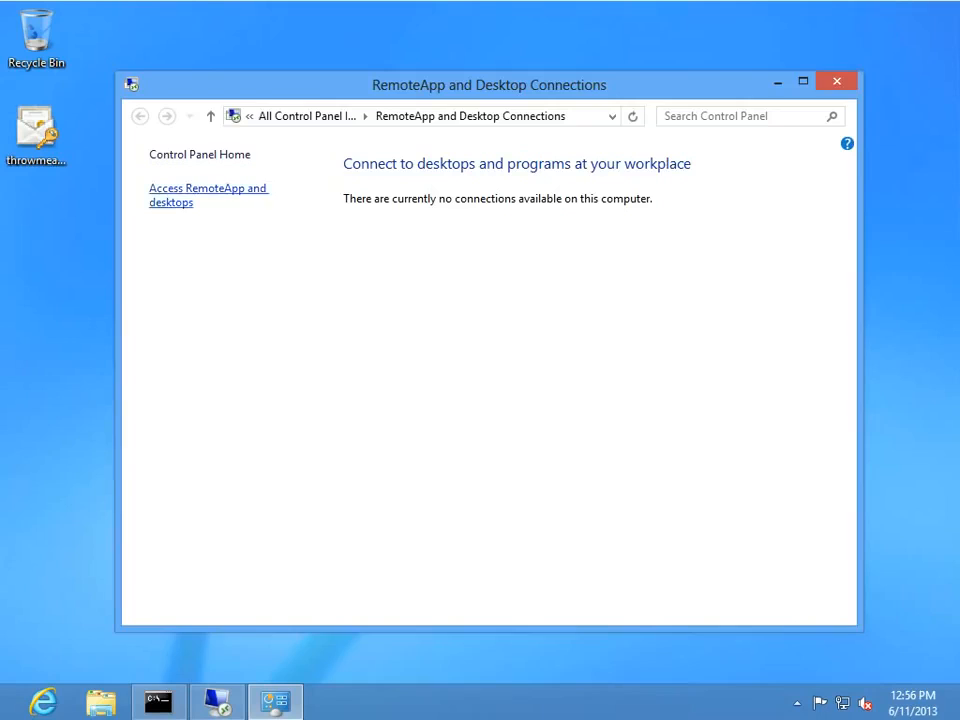
pyautogui.click(208, 192)
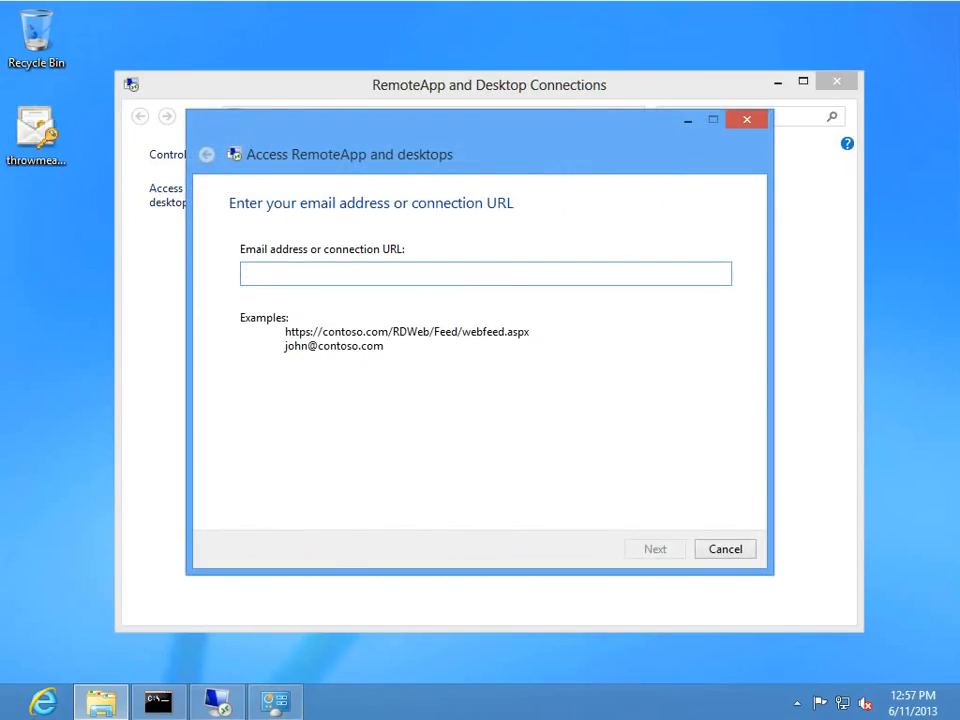
pyautogui.write('https:')
pyautogui.write('//')
pyautogui.write('re')
pyautogui.press('BackSpace')
pyautogui.press('BackSpace')
pyautogui.write('access.9z.com/')
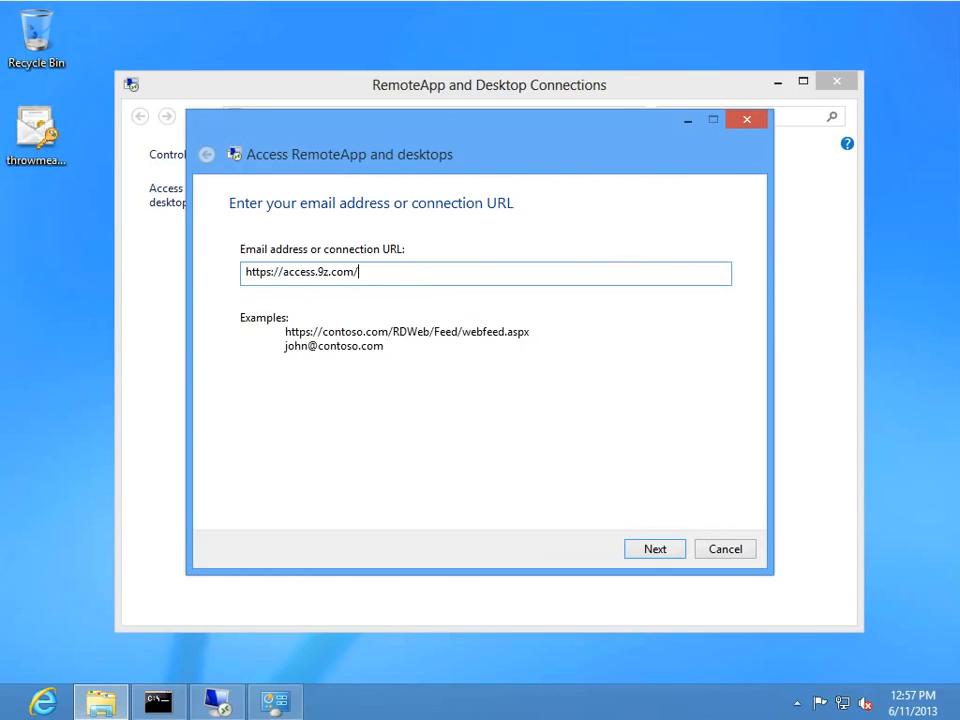
pyautogui.write('rdweb/feed/webfeed.aspx')
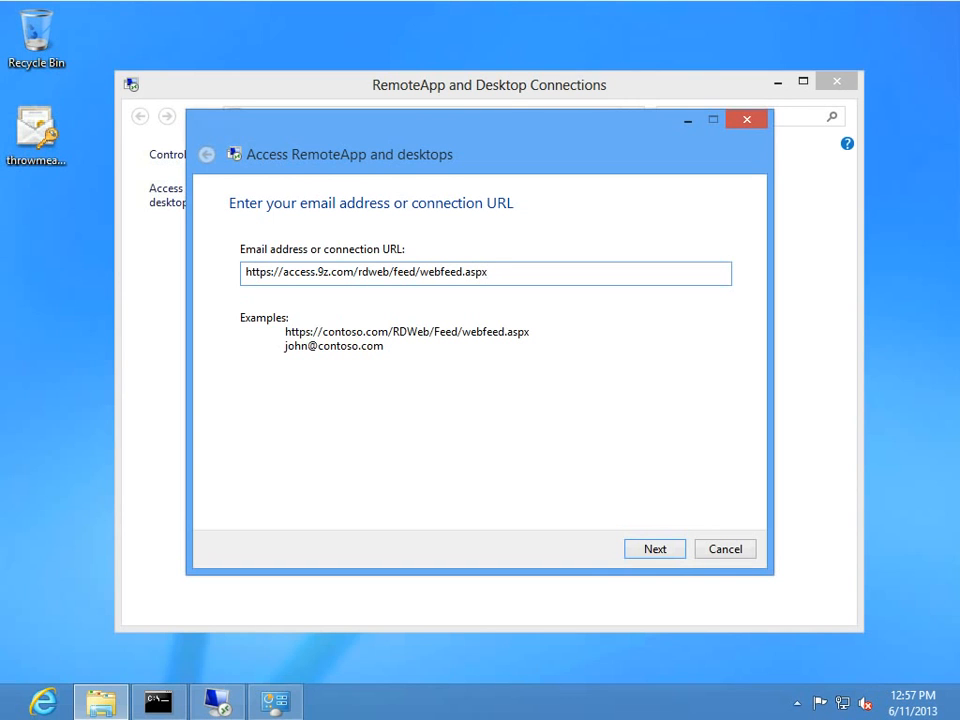
pyautogui.press('Return')
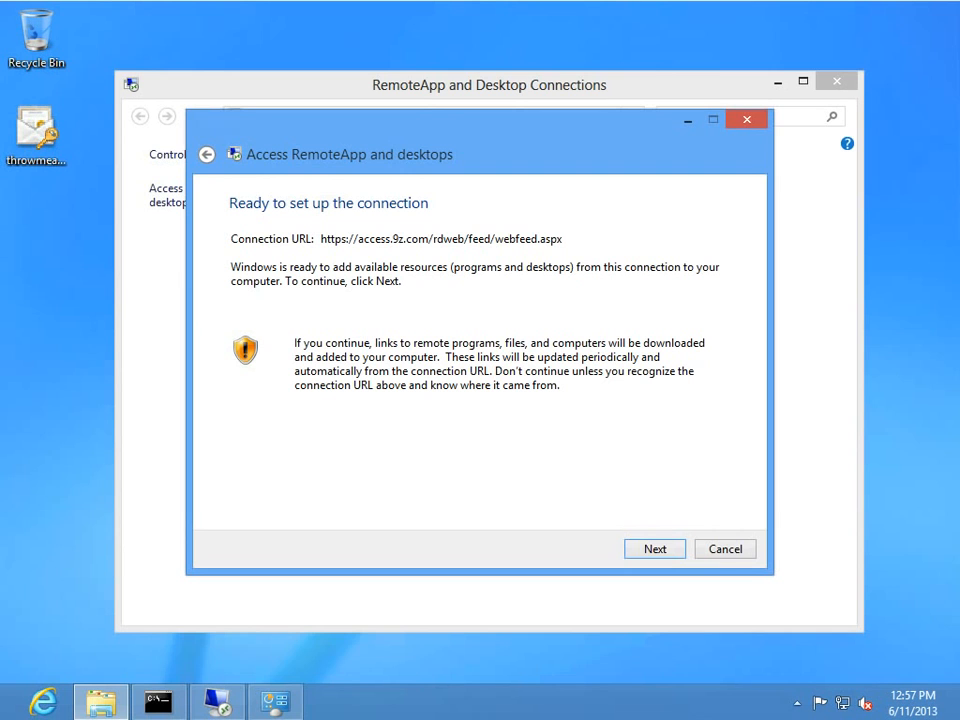
pyautogui.press('Return')
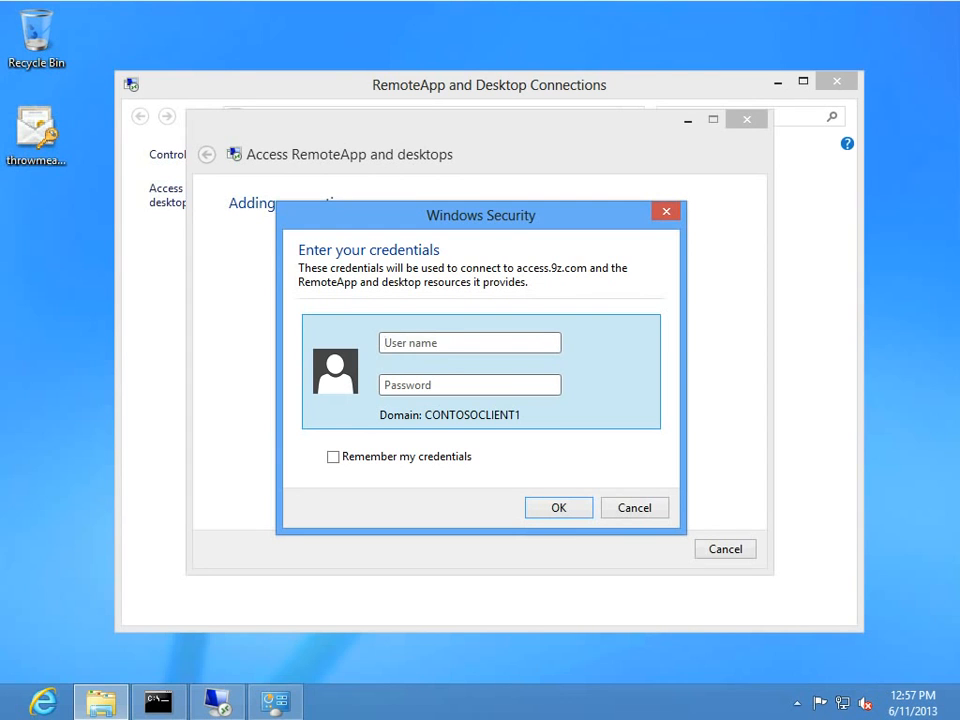
# Sign in with the 9z domain account and password, ticking Remember my credentials.
pyautogui.write('9z\\chris')
pyautogui.press('Tab')
pyautogui.write('*********')
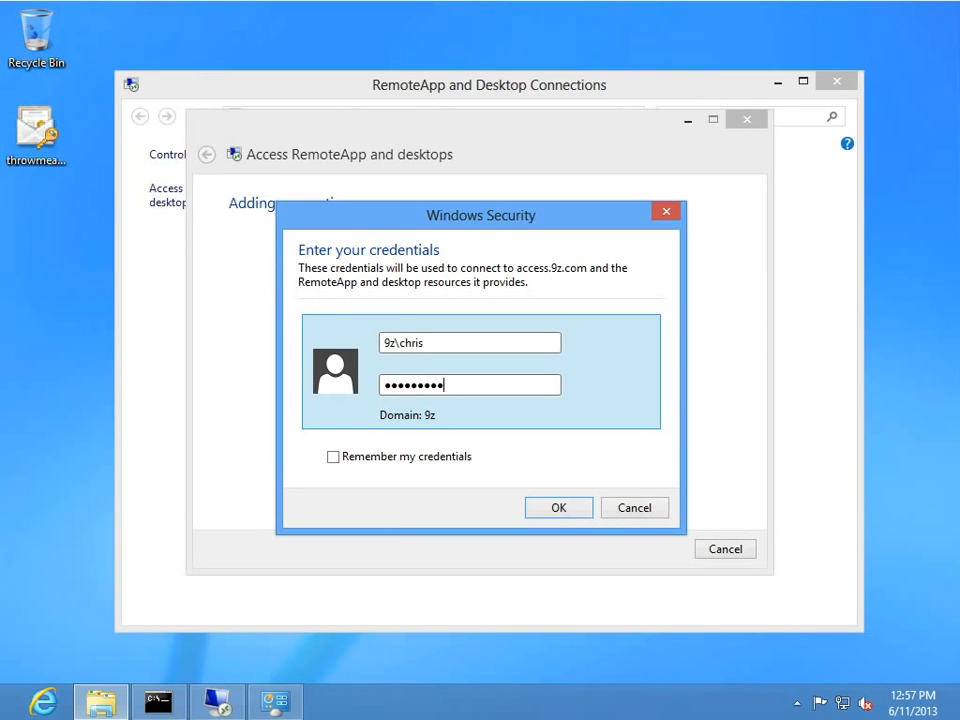
pyautogui.press('Tab')
pyautogui.press('space')
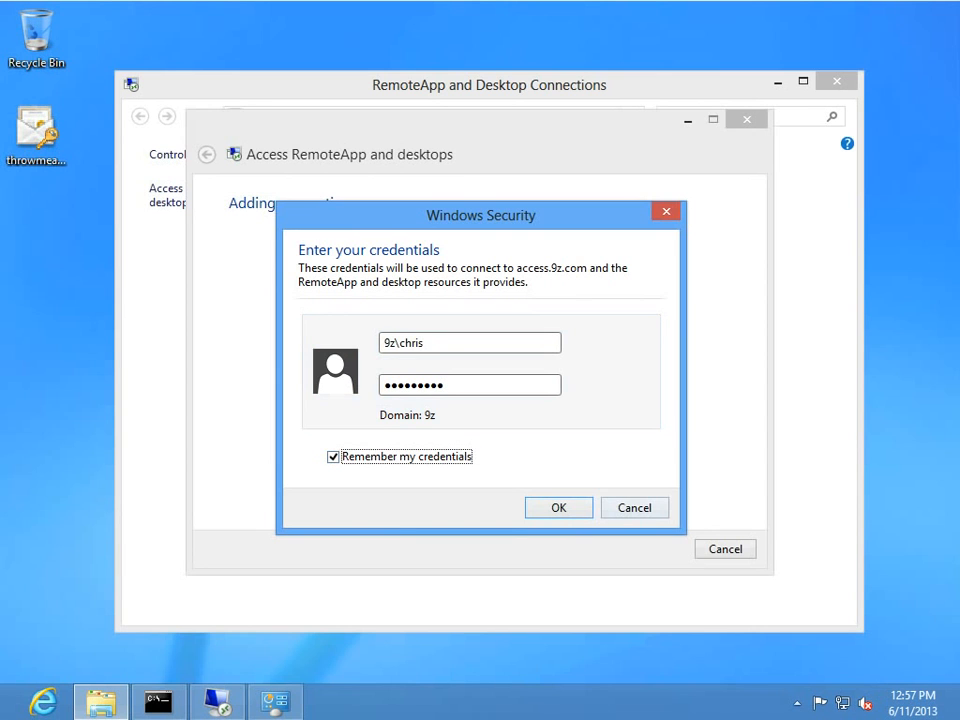
pyautogui.press('Return')
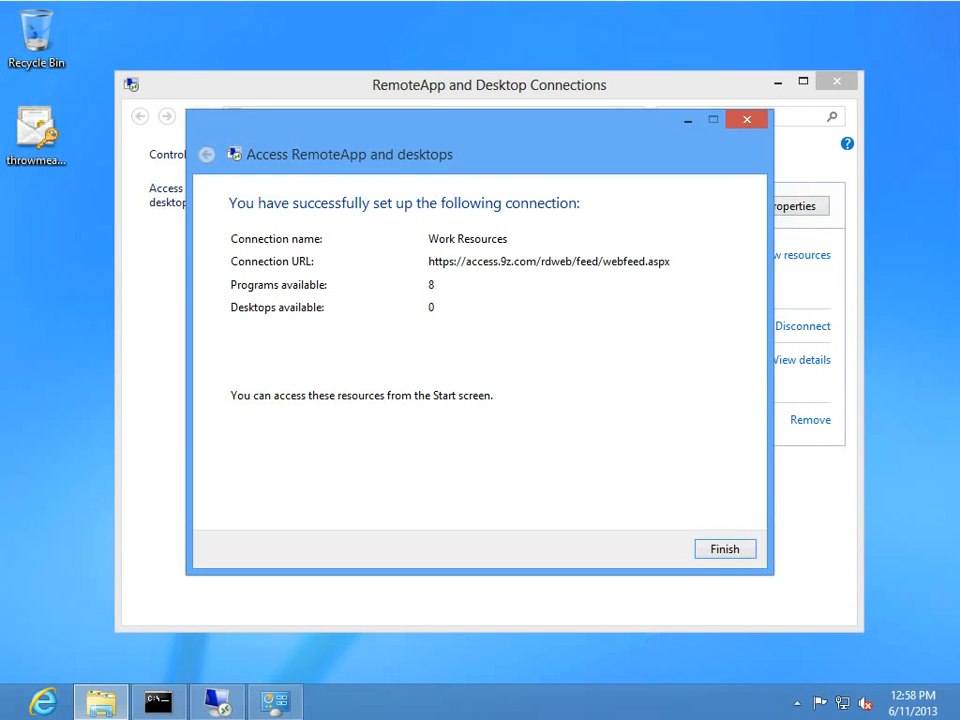
# Close the finished connection wizard and show the eight Work Resources tiles on Start.
pyautogui.press('Return')
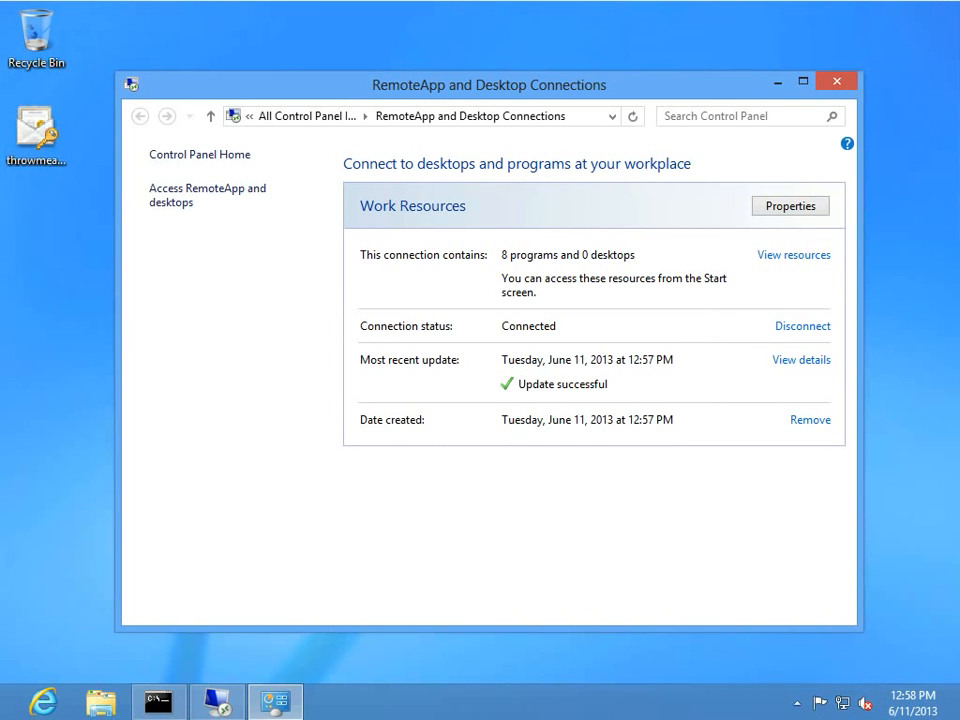
pyautogui.click(5, 714)
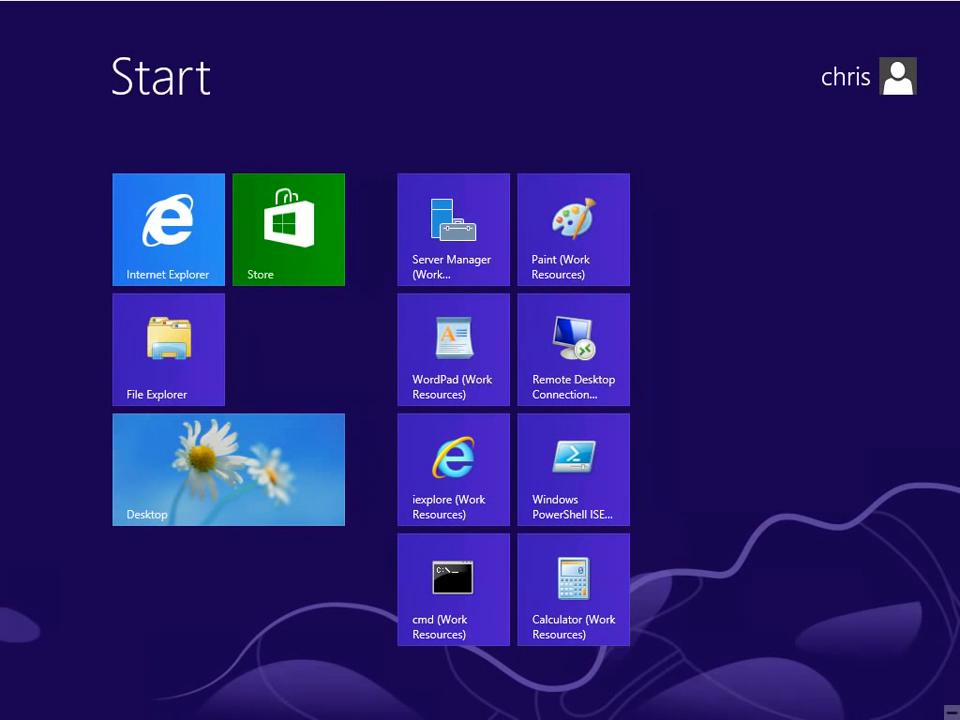
# Launch the cmd Work Resources program, trusting its publisher without asking again.
pyautogui.click(453, 589)
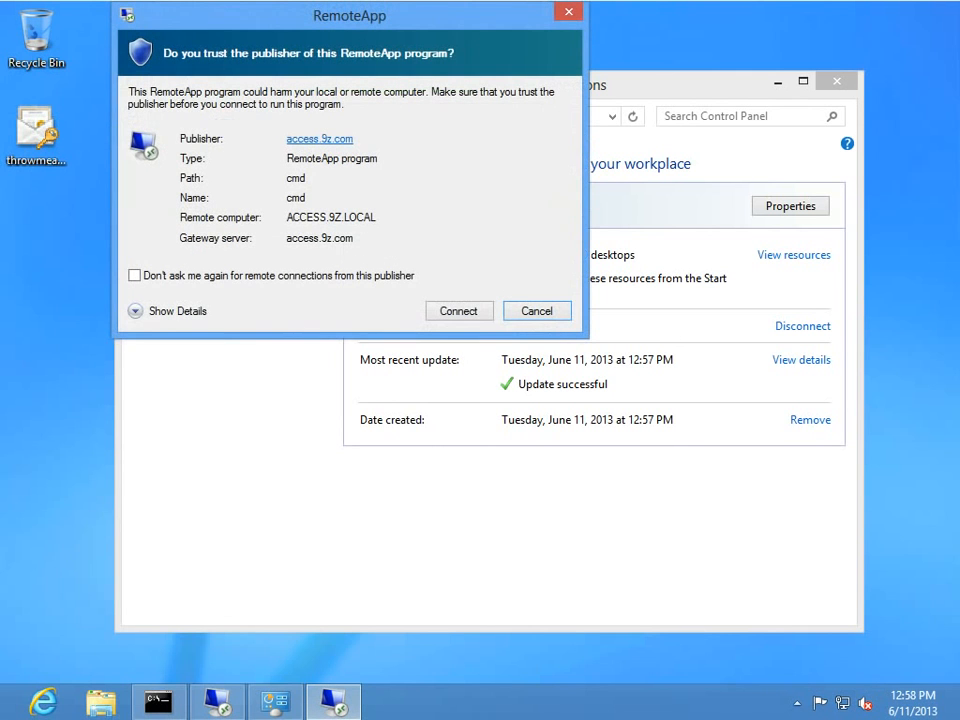
pyautogui.click(134, 275)
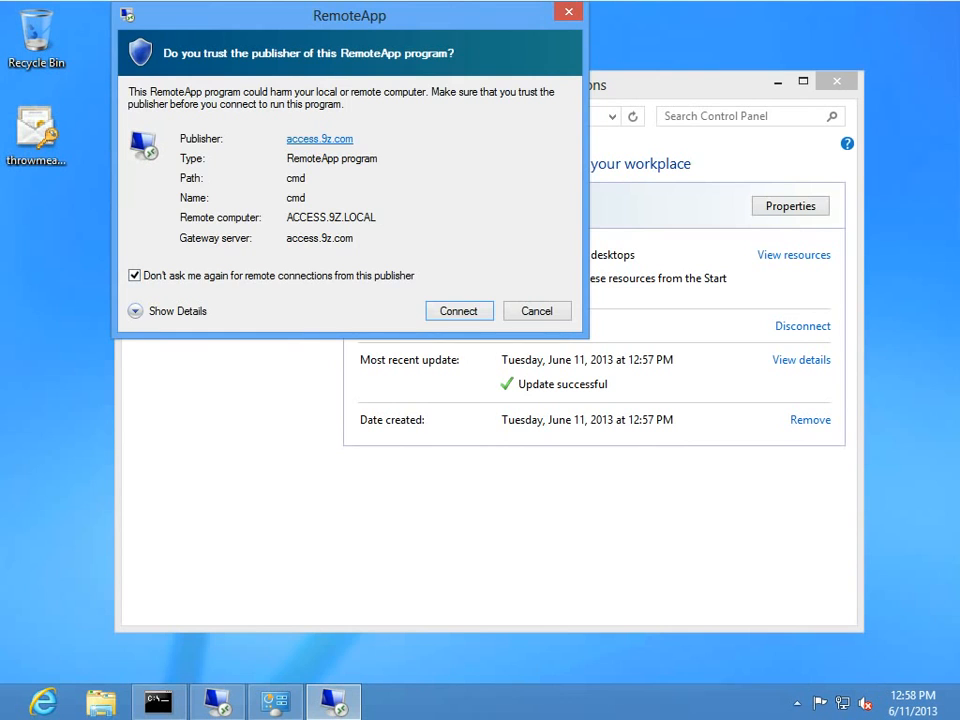
pyautogui.click(459, 311)
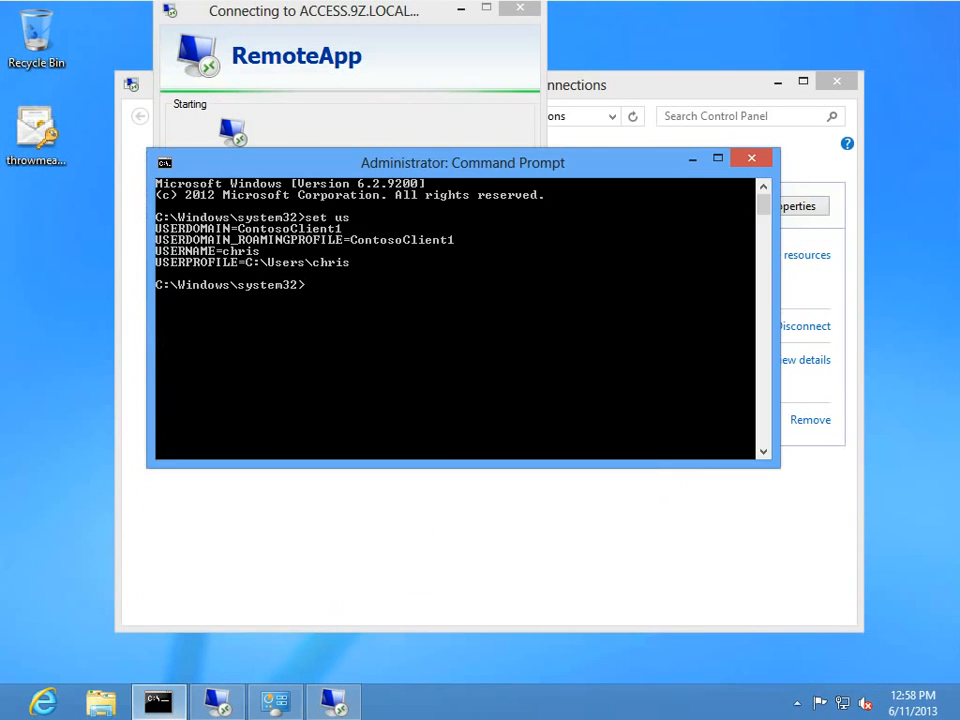
# Arrange the remote cmd window beside the local Administrator Command Prompt, minimizing the connections window.
pyautogui.moveTo(420, 161); pyautogui.dragTo(277, 265)
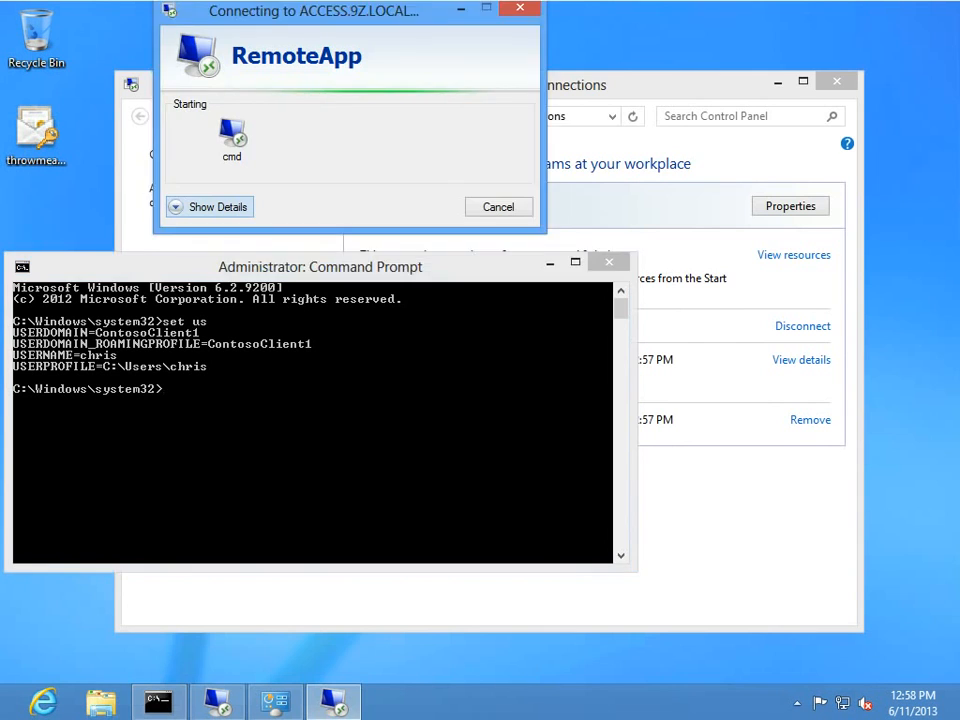
pyautogui.moveTo(338, 11); pyautogui.dragTo(639, 60)
pyautogui.click(720, 520)
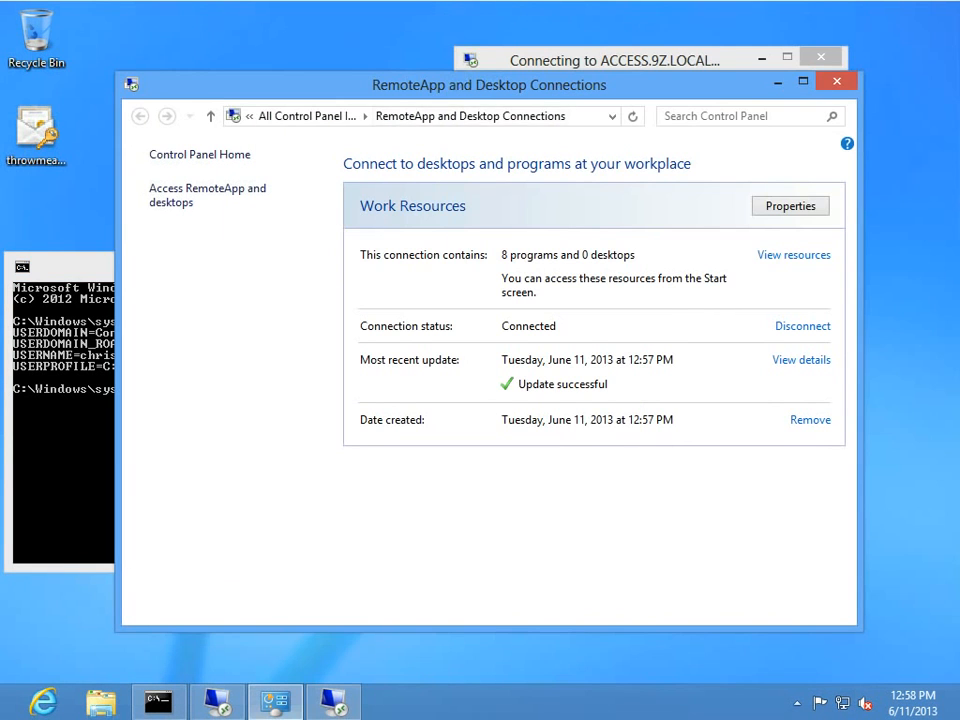
pyautogui.click(778, 83)
pyautogui.moveTo(735, 65); pyautogui.dragTo(559, 43)
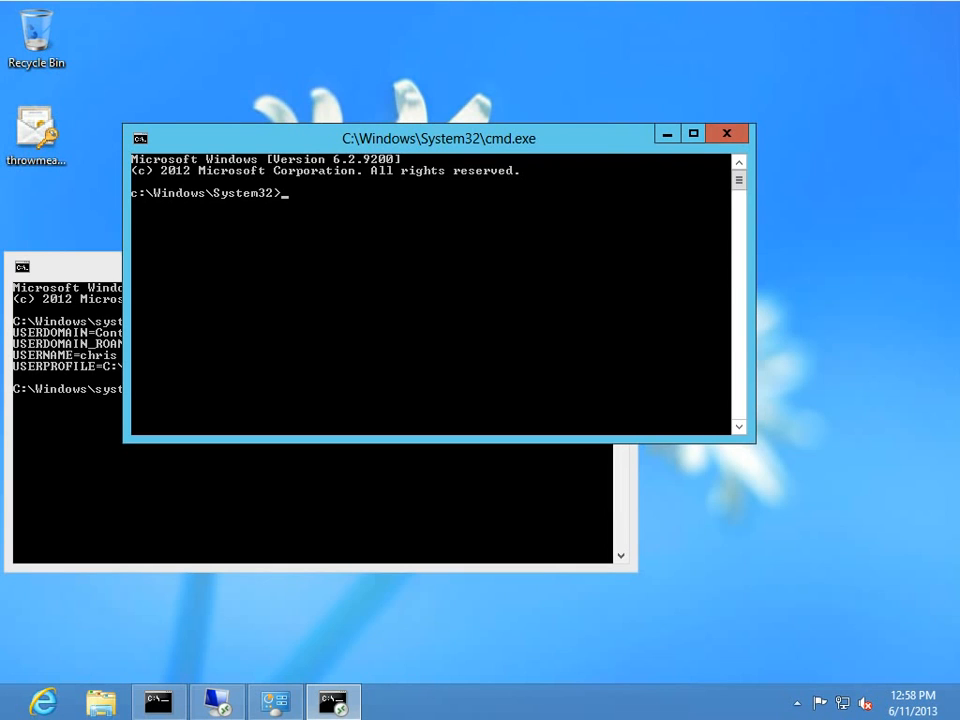
pyautogui.hotkey('alt', 'Tab')
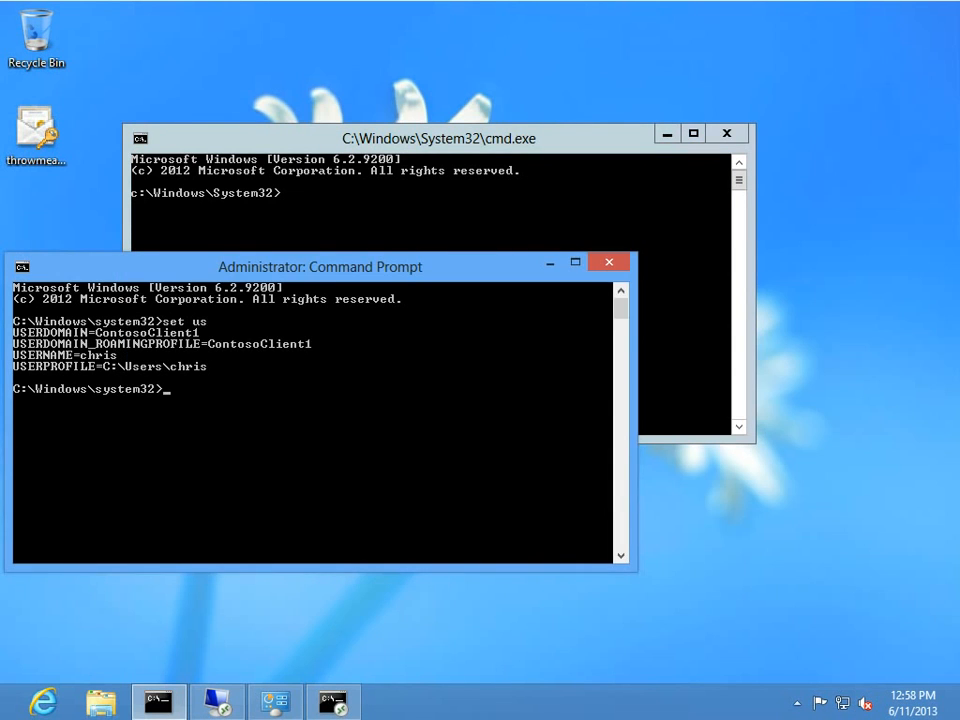
pyautogui.hotkey('alt', 'Tab')
pyautogui.moveTo(214, 146); pyautogui.dragTo(434, 181)
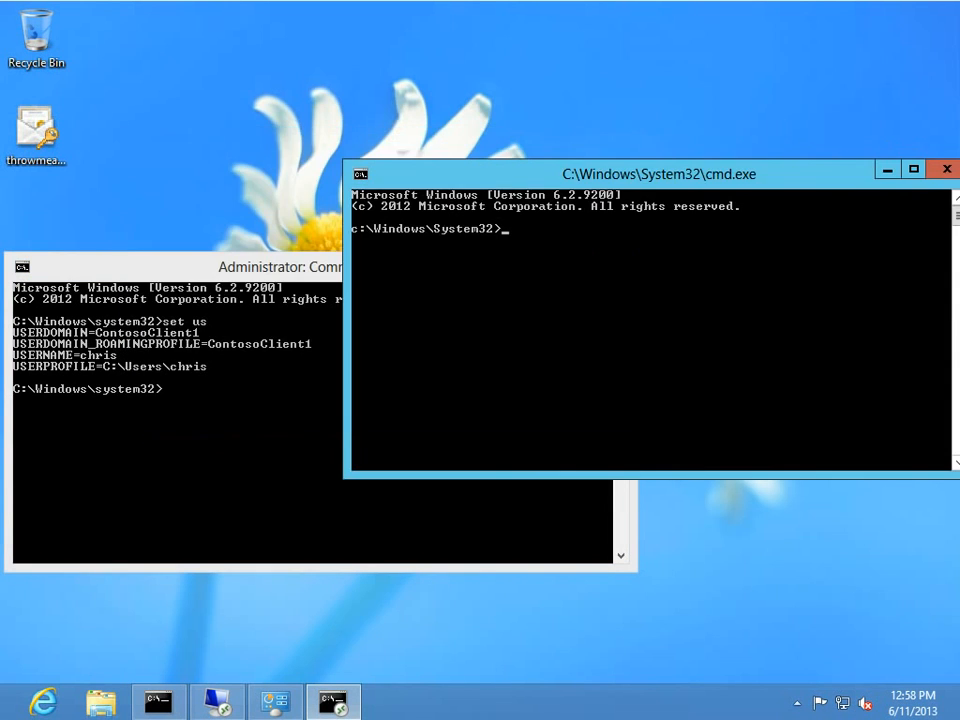
pyautogui.moveTo(508, 181); pyautogui.dragTo(465, 181)
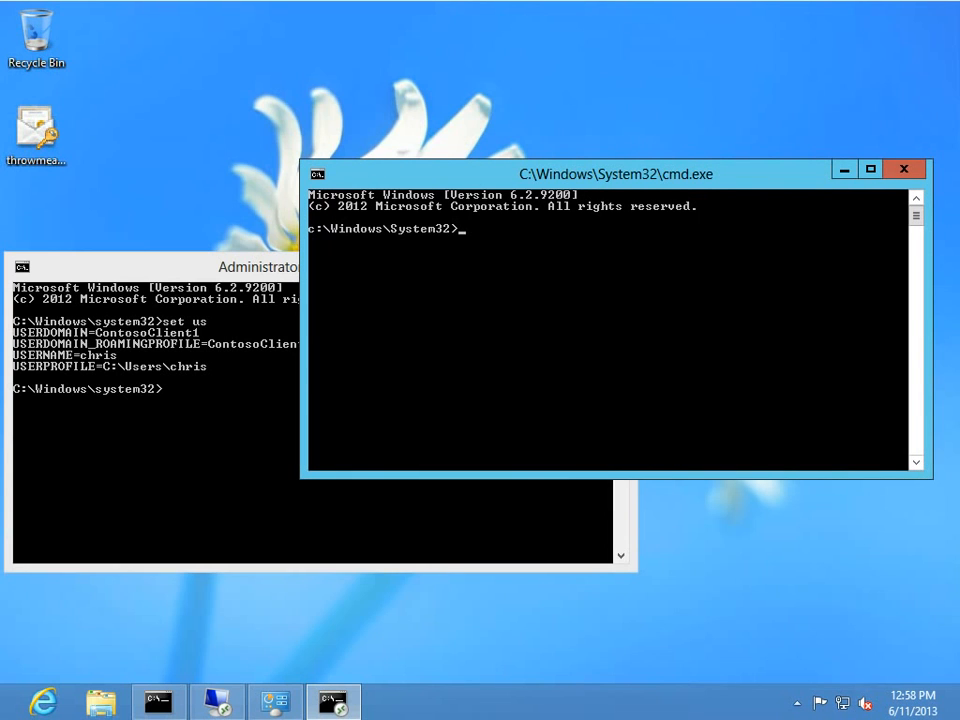
pyautogui.moveTo(335, 702); pyautogui.dragTo(210, 702)
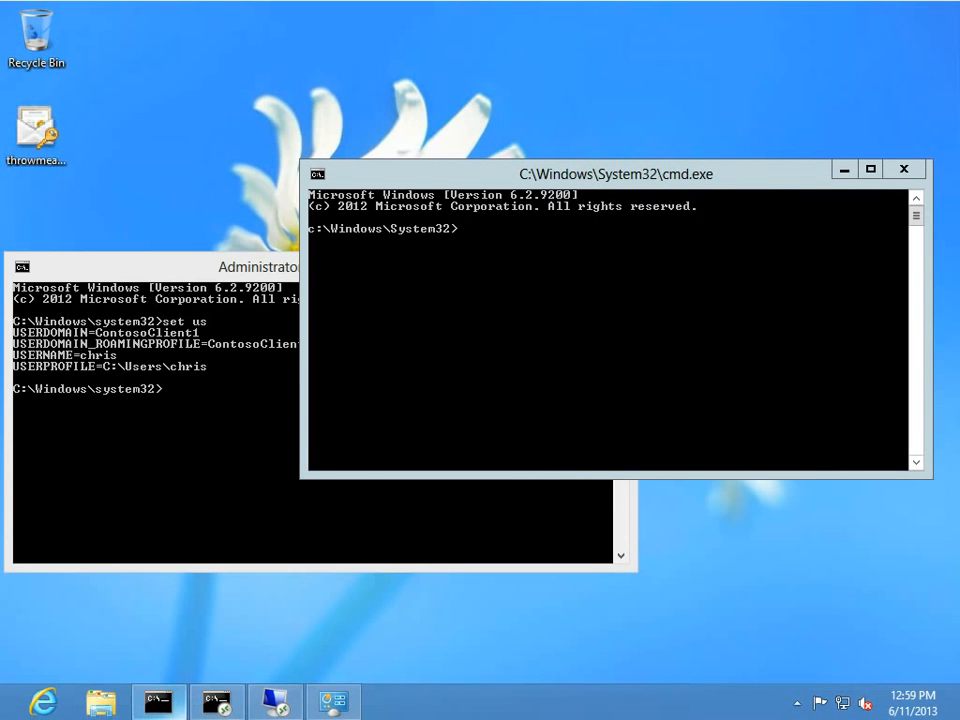
pyautogui.moveTo(210, 702)
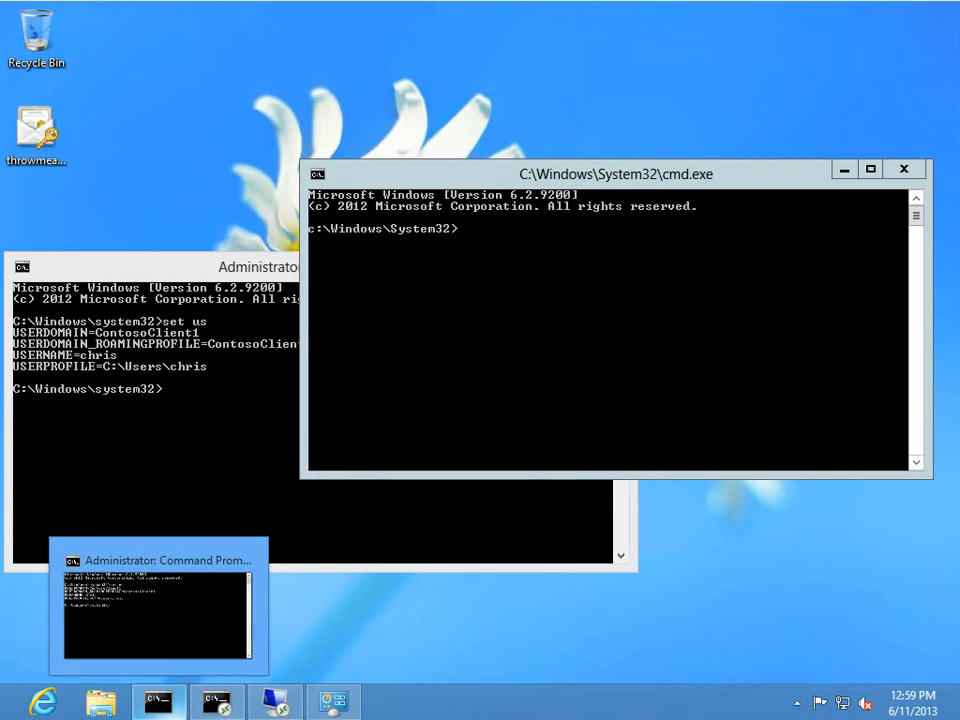
pyautogui.click(158, 702)
# Run hostname locally (ContosoClient1) and in the remote cmd window (access).
pyautogui.write('hostname')
pyautogui.press('Return')
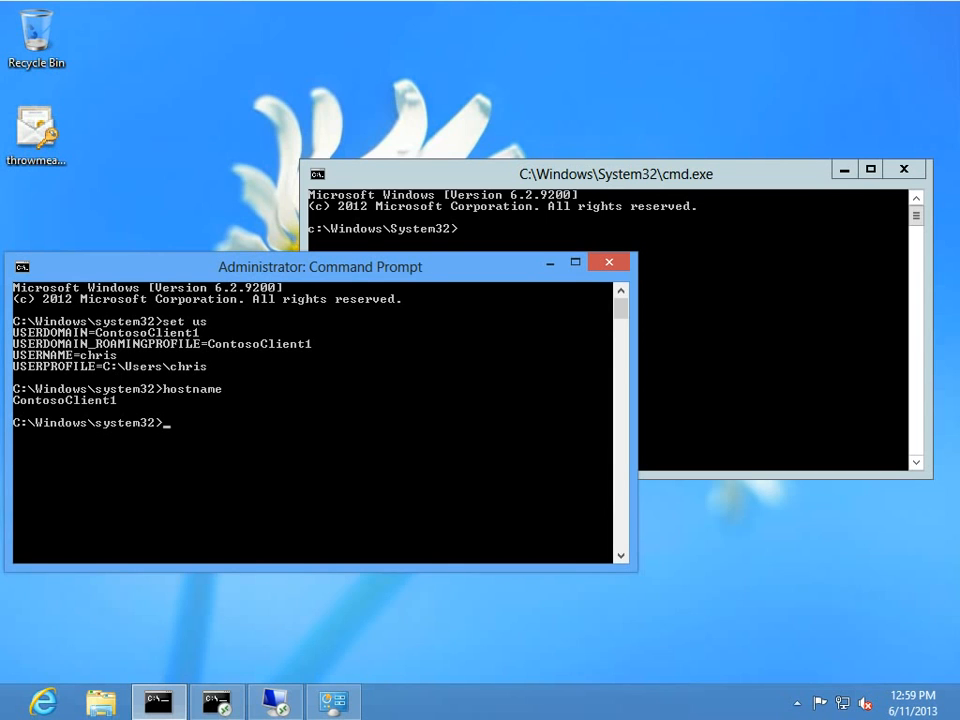
pyautogui.moveTo(500, 172); pyautogui.dragTo(490, 55)
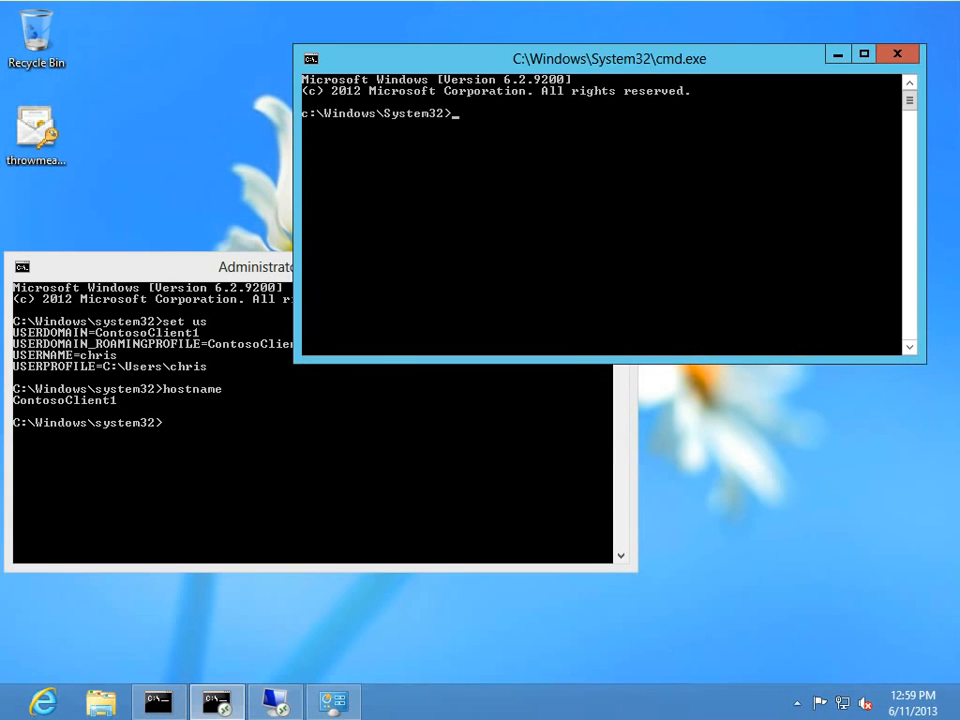
pyautogui.write('hostname')
pyautogui.press('Return')
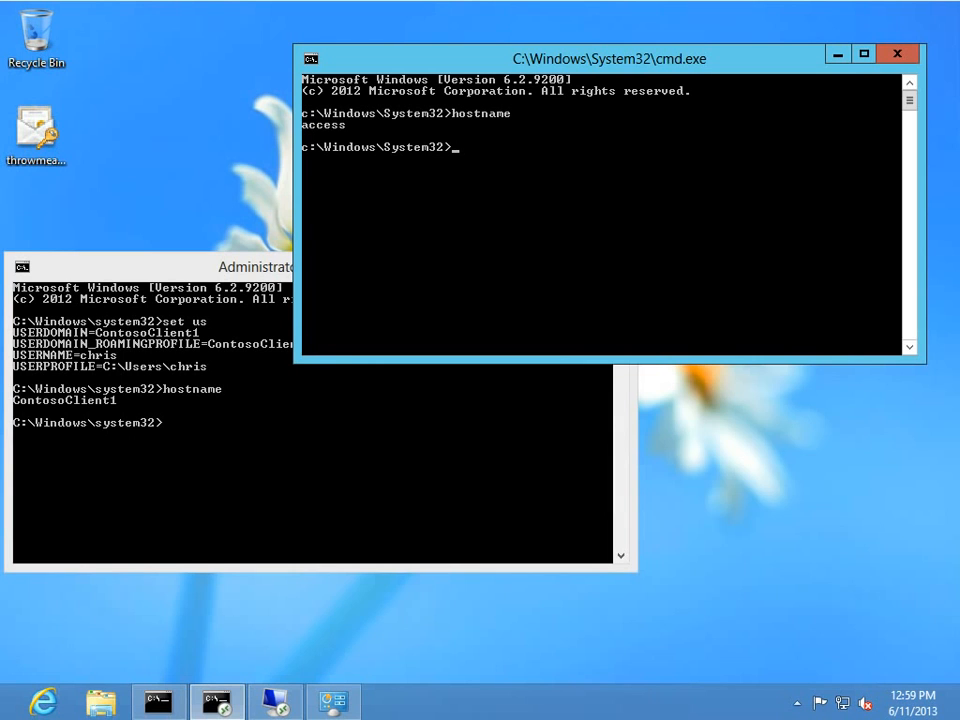
pyautogui.moveTo(609, 59); pyautogui.dragTo(637, 53)
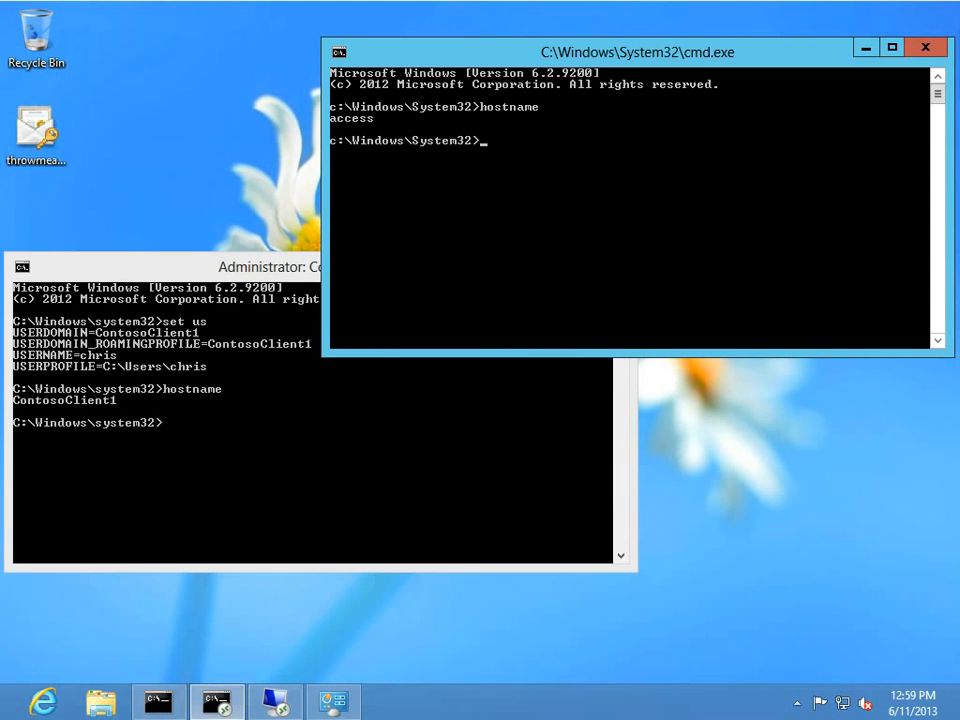
# Disconnect the 10.0.0.8 Remote Desktop session and close RemoteApp and Desktop Connections.
pyautogui.click(275, 702)
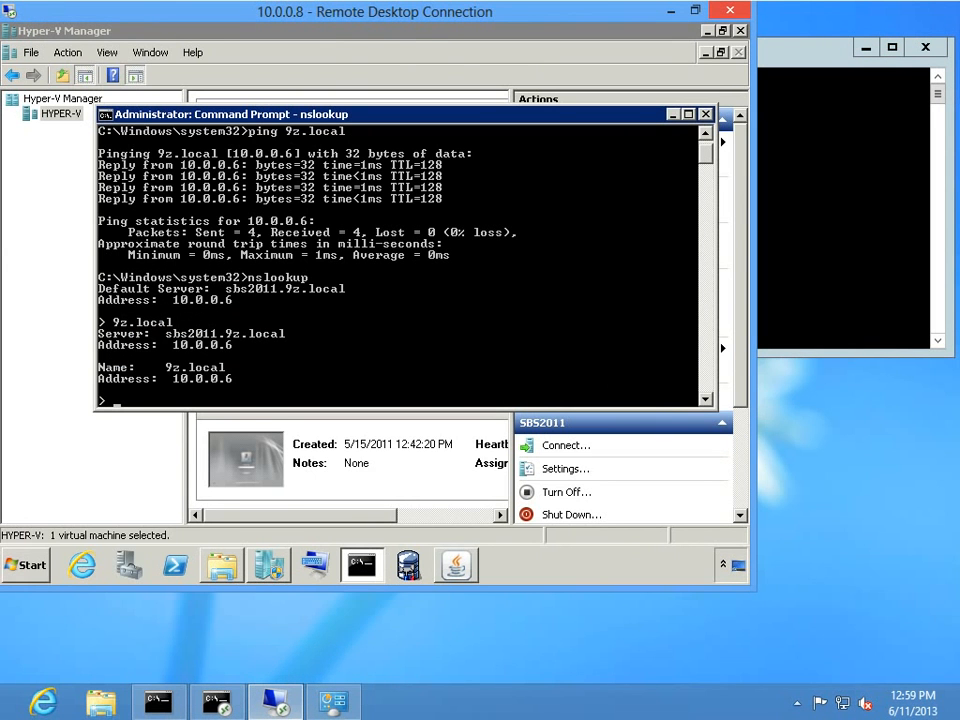
pyautogui.click(730, 11)
pyautogui.click(441, 328)
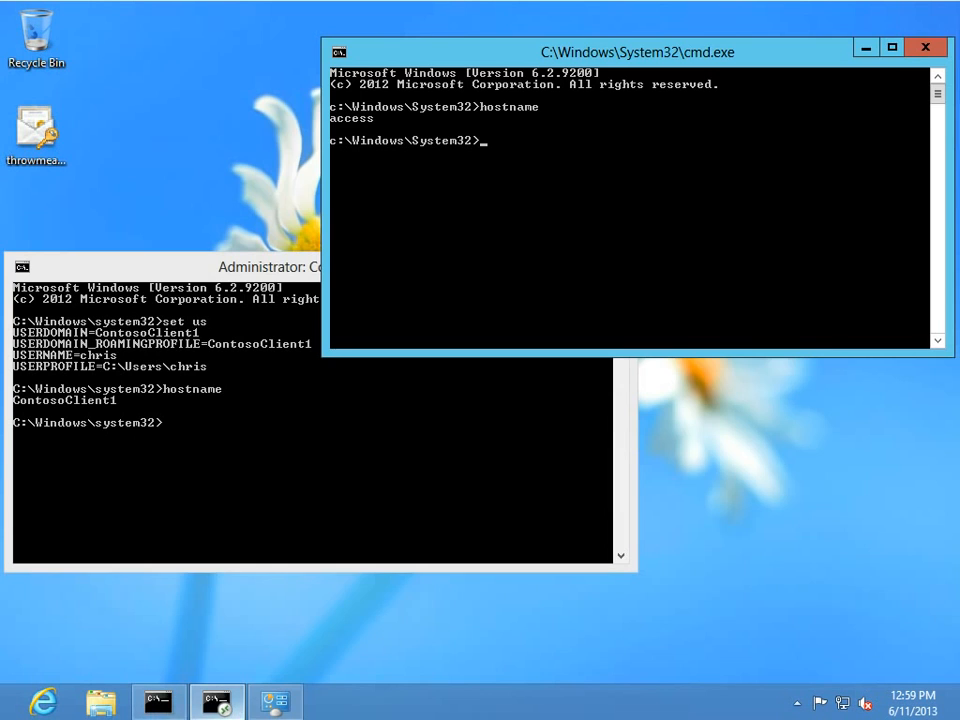
pyautogui.click(275, 702)
pyautogui.click(837, 81)
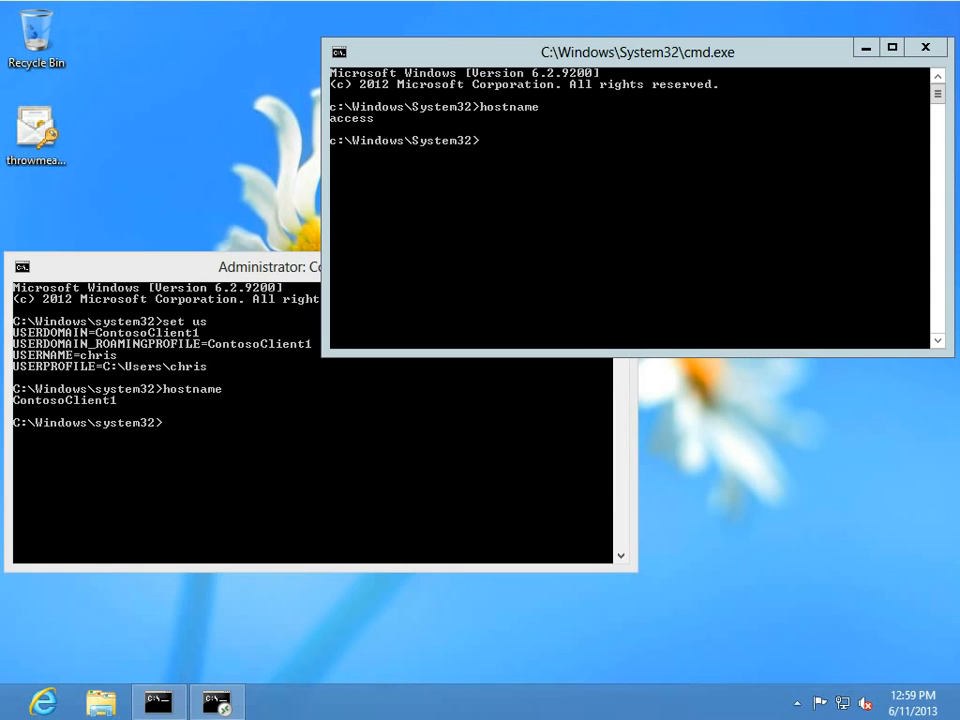
pyautogui.click(310, 470)
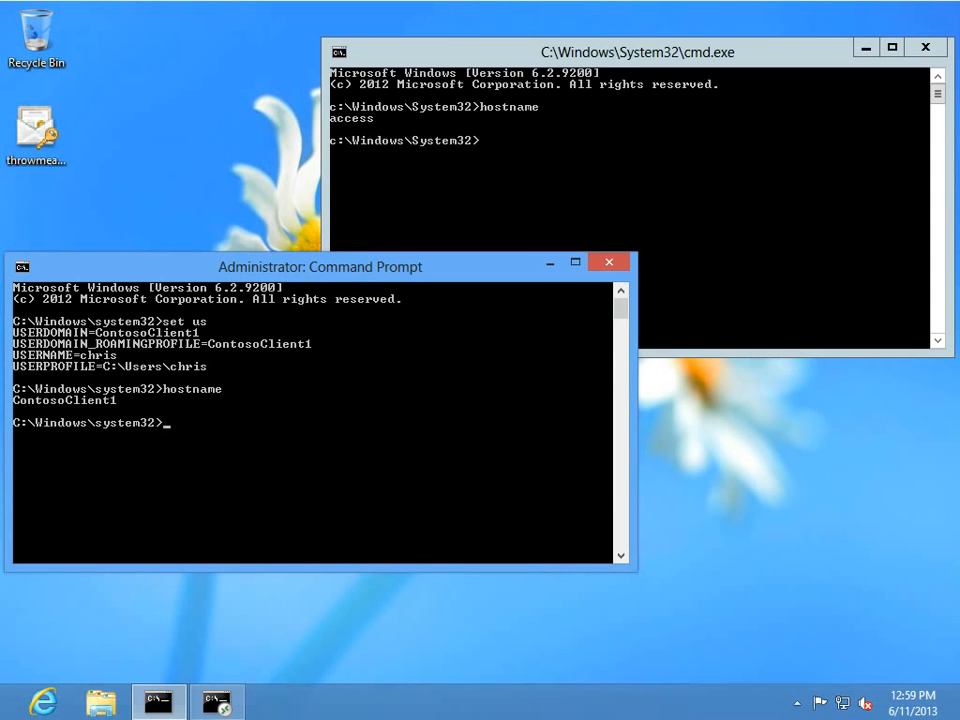
# Run ipconfig locally (10.0.0.38) and in the remote cmd window (10.0.0.15).
pyautogui.write('ipconfig')
pyautogui.press('Return')
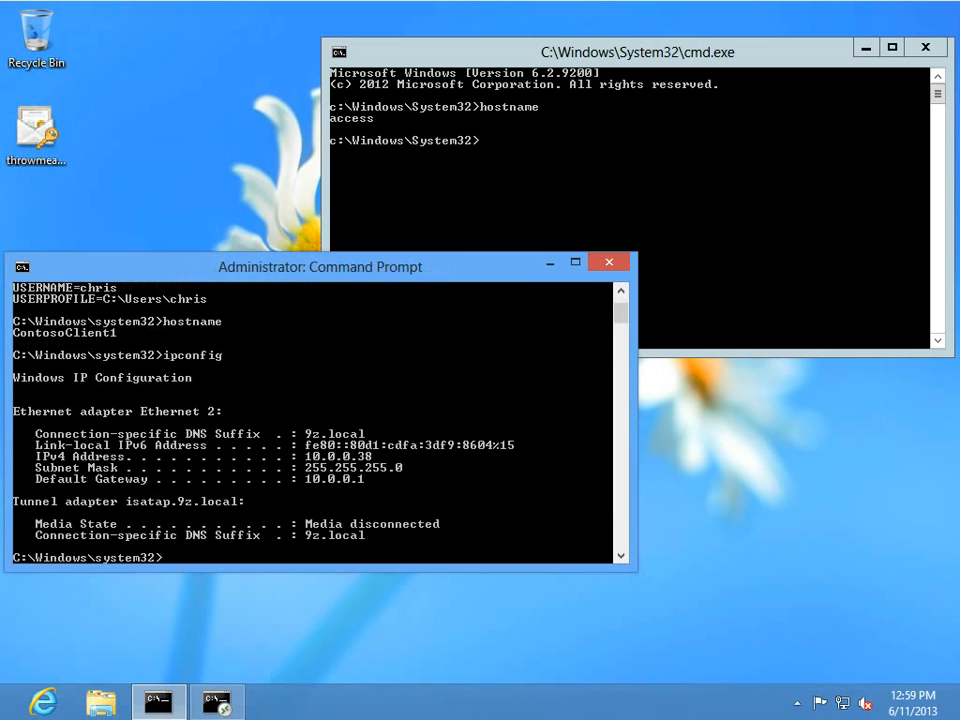
pyautogui.hotkey('alt', 'Tab')
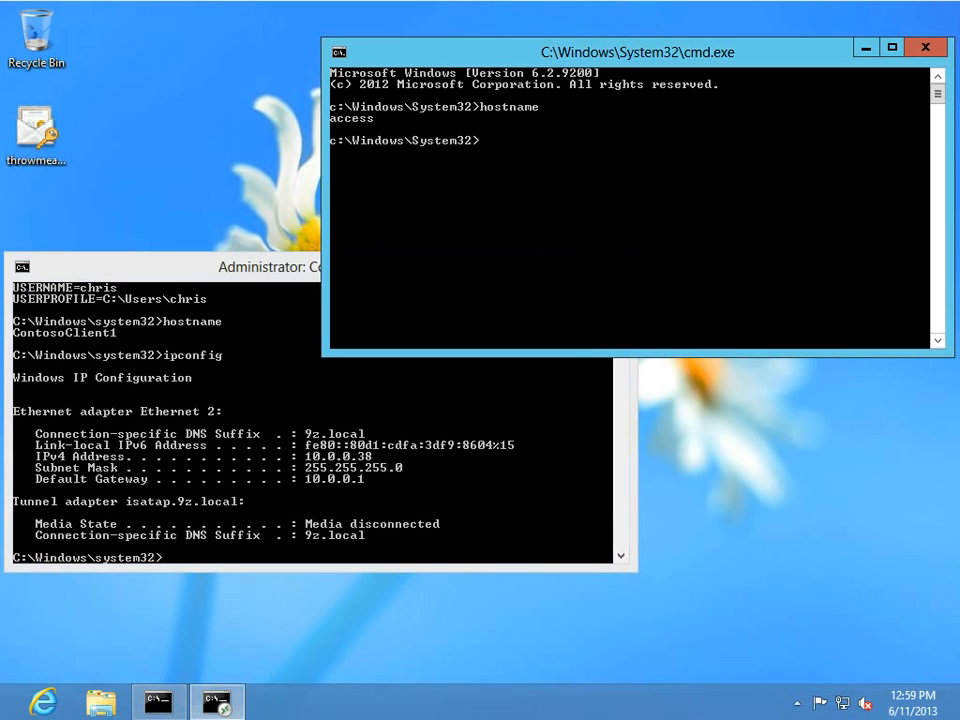
pyautogui.write('ipconfig')
pyautogui.press('Return')
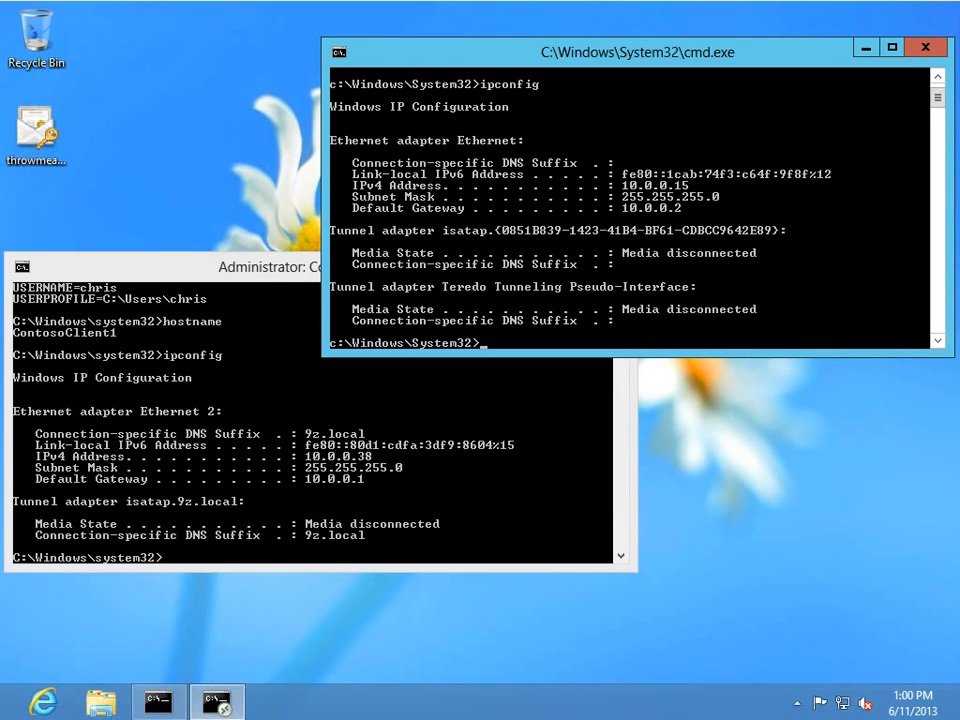
pyautogui.hotkey('alt', 'Tab')
# Launch calc locally and remotely and place the two Calculator windows side by side.
pyautogui.write('ca')
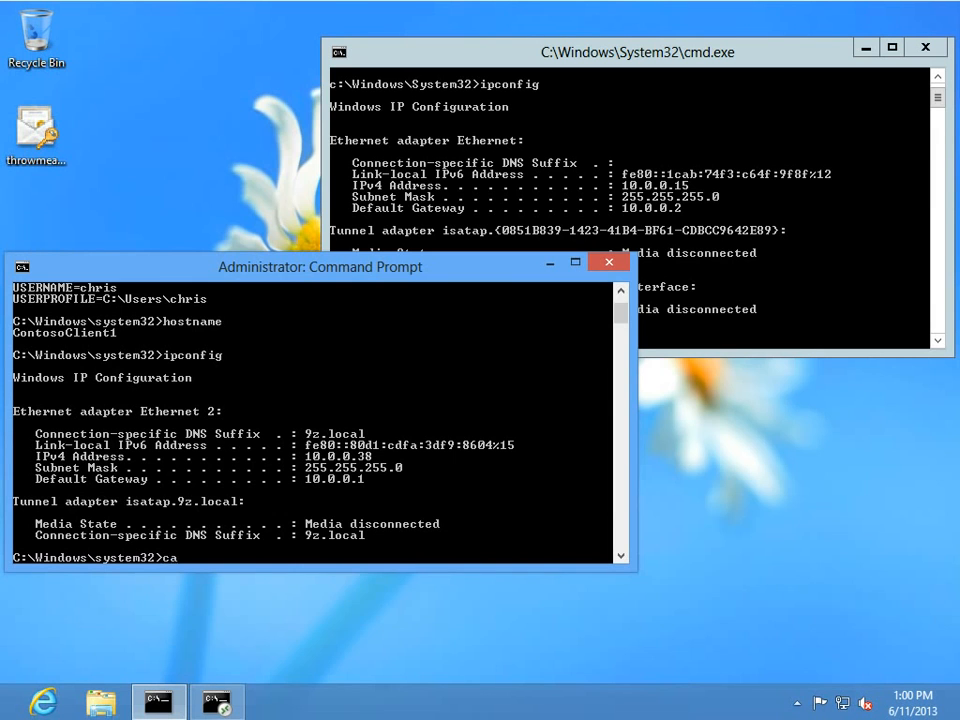
pyautogui.write('lc')
pyautogui.press('Return')
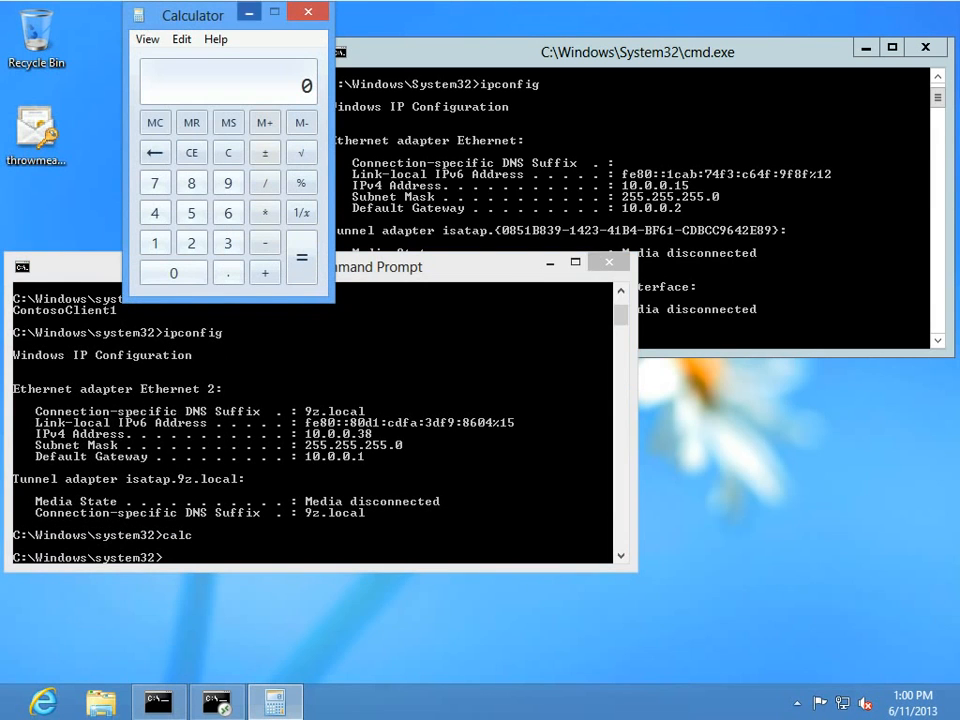
pyautogui.moveTo(182, 14); pyautogui.dragTo(125, 149)
pyautogui.write('calc')
pyautogui.press('Return')
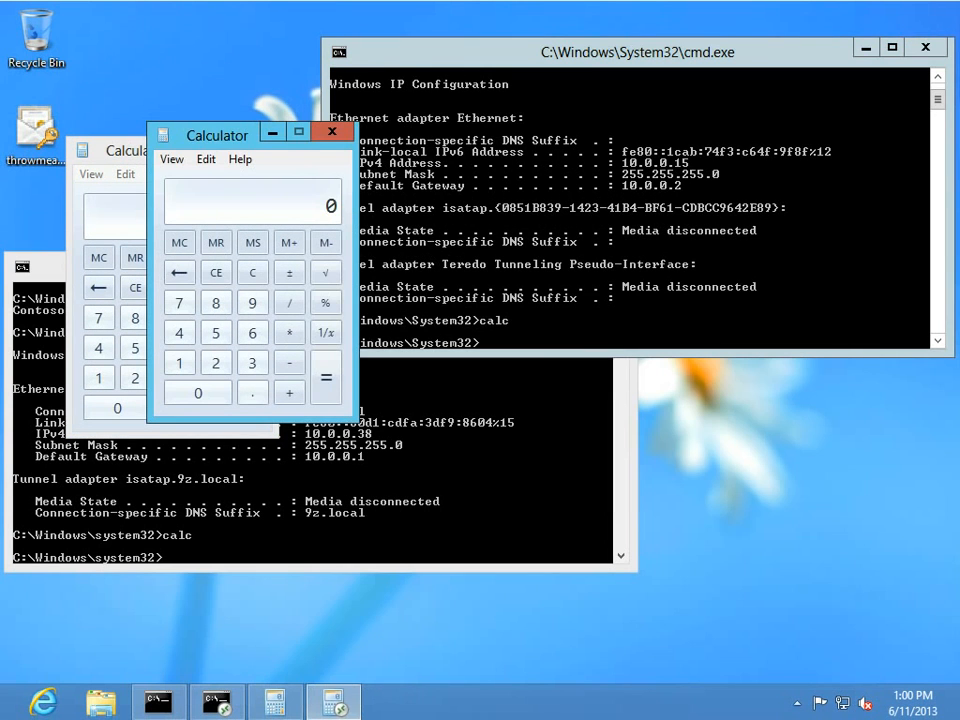
pyautogui.moveTo(220, 133); pyautogui.dragTo(458, 177)
pyautogui.moveTo(159, 151); pyautogui.dragTo(264, 178)
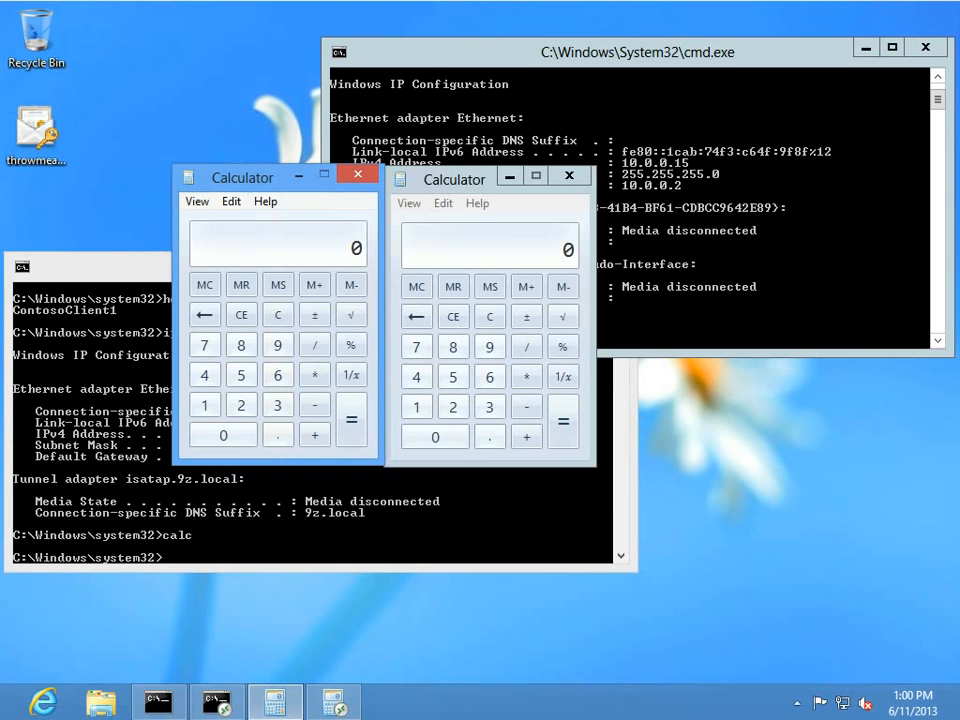
pyautogui.click(455, 179)
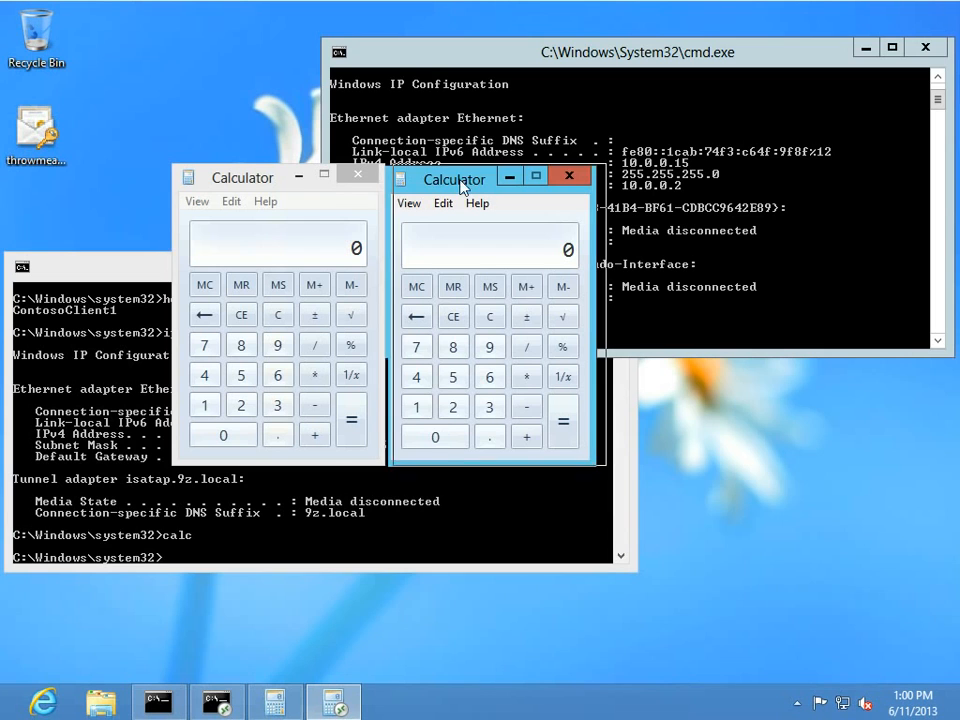
pyautogui.moveTo(455, 179); pyautogui.dragTo(465, 176)
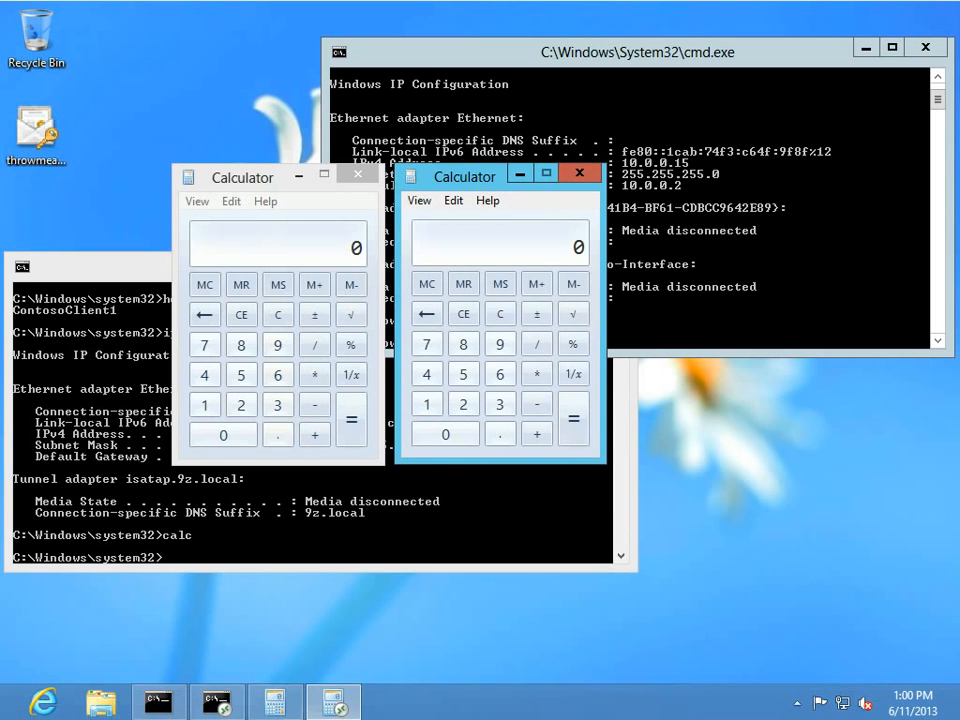
# Erase the unfinished 'servermanager.' command in the command prompt.
pyautogui.hotkey('alt', 'Tab')
pyautogui.write('servermanager.')
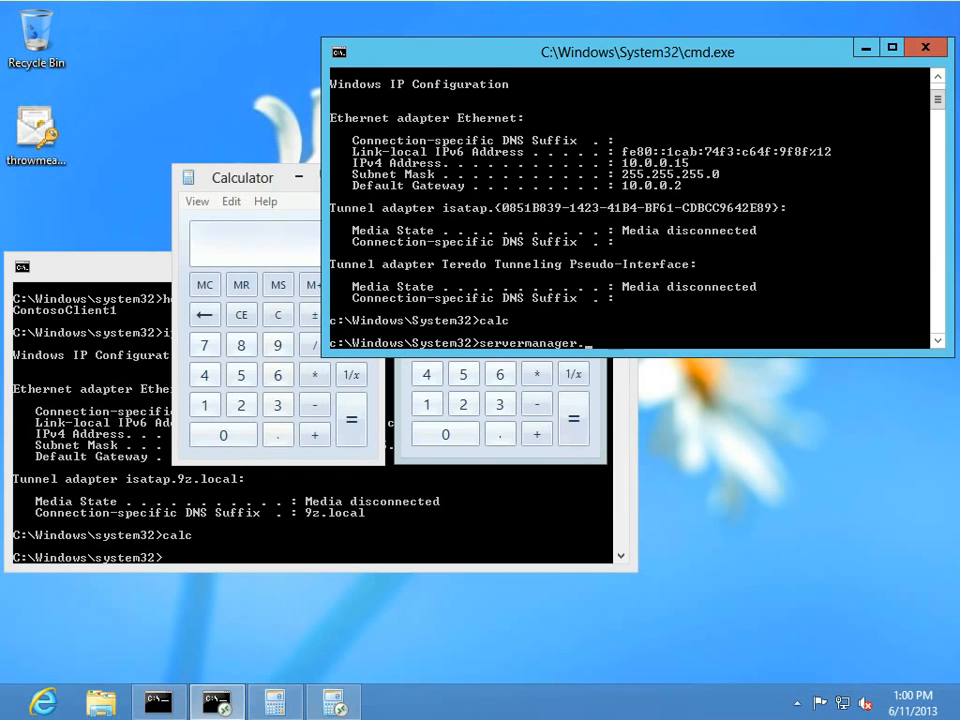
pyautogui.press('BackSpace')
pyautogui.press('BackSpace')
pyautogui.press('BackSpace')
pyautogui.press('BackSpace')
pyautogui.press('BackSpace')
pyautogui.press('BackSpace')
pyautogui.press('BackSpace')
pyautogui.press('BackSpace')
pyautogui.press('BackSpace')
pyautogui.press('BackSpace')
pyautogui.press('BackSpace')
pyautogui.press('BackSpace')
pyautogui.press('BackSpace')
pyautogui.press('BackSpace')
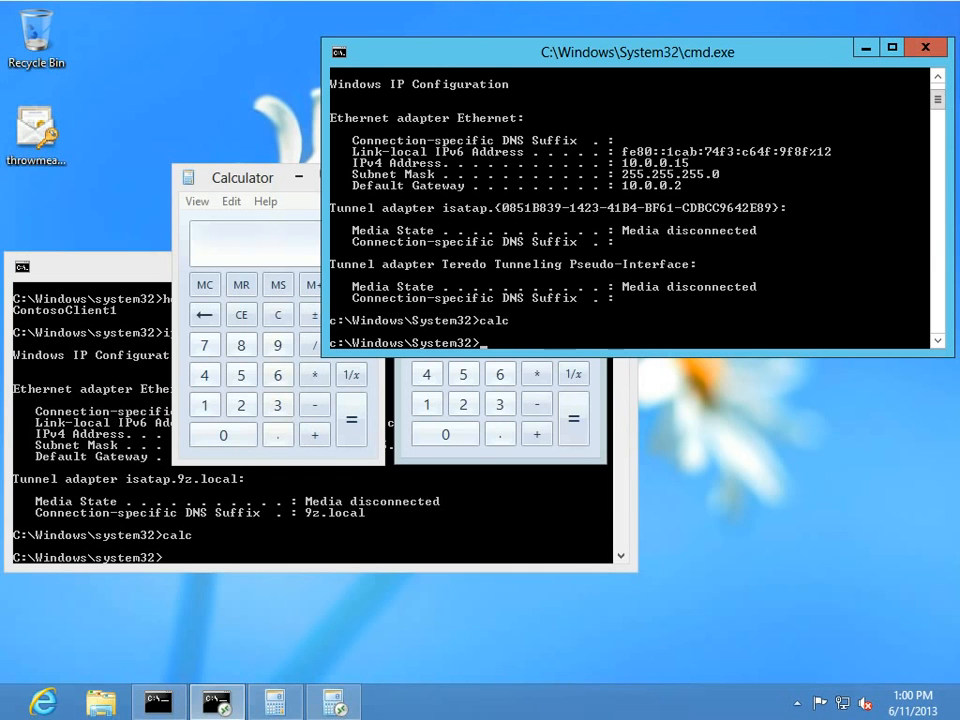
# Leave the Start screen and open QuickSessionCollection under Remote Desktop Services Collections in Server Manager.
pyautogui.click(3, 716)
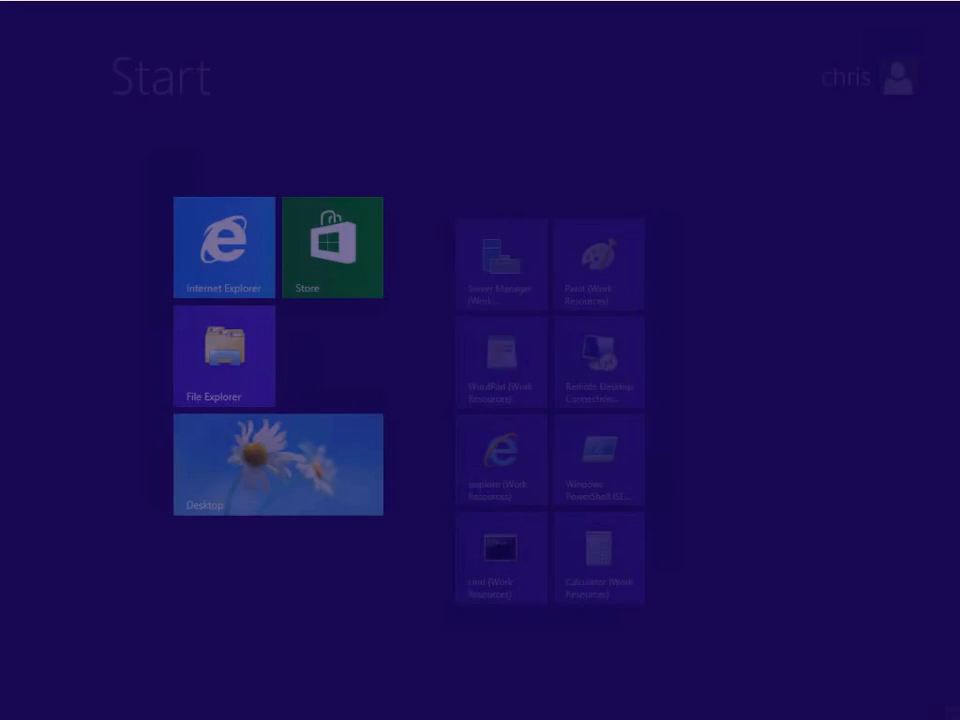
pyautogui.press('super')
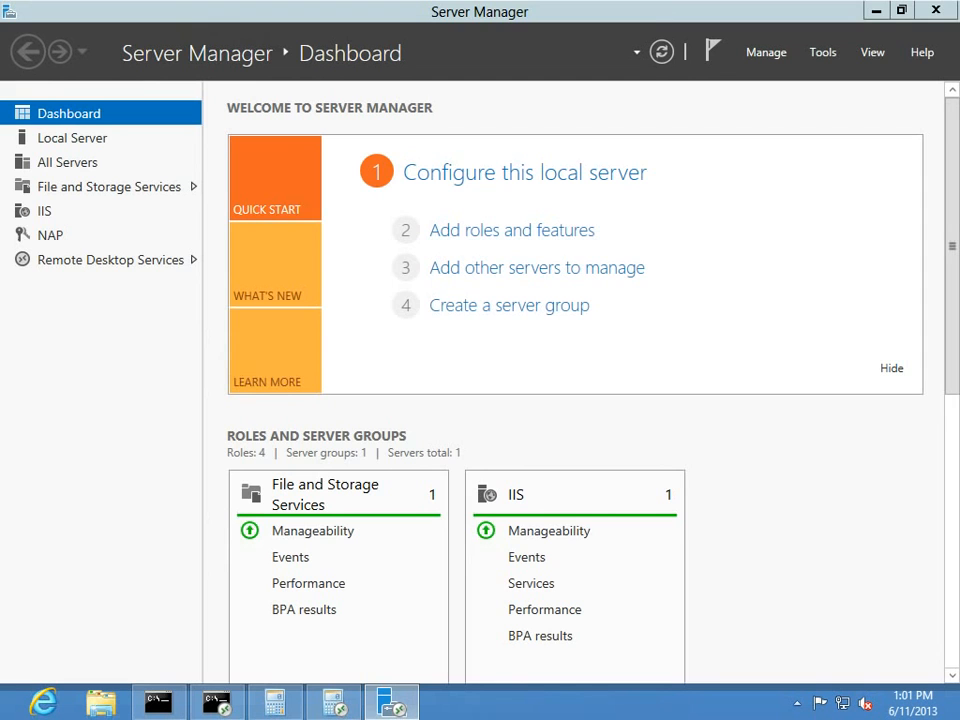
pyautogui.click(110, 260)
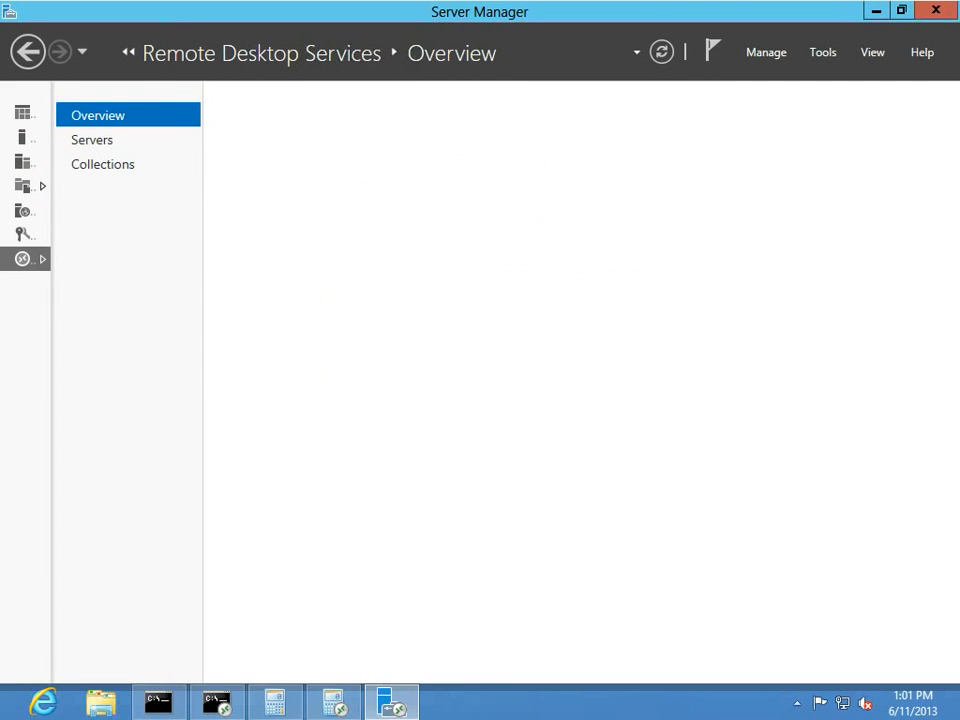
pyautogui.click(102, 164)
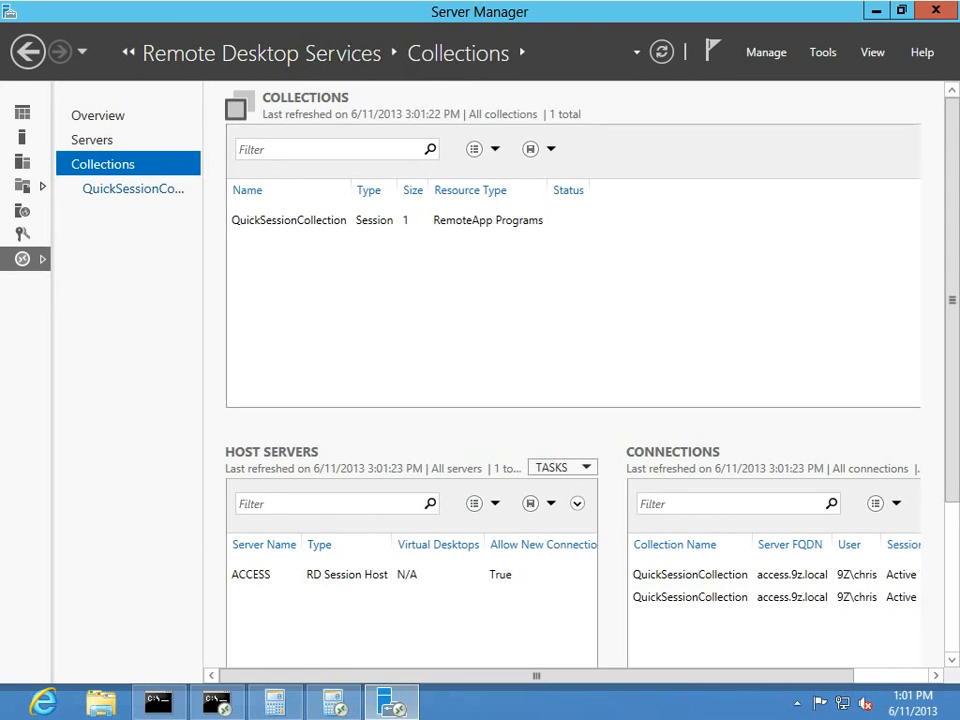
pyautogui.click(133, 188)
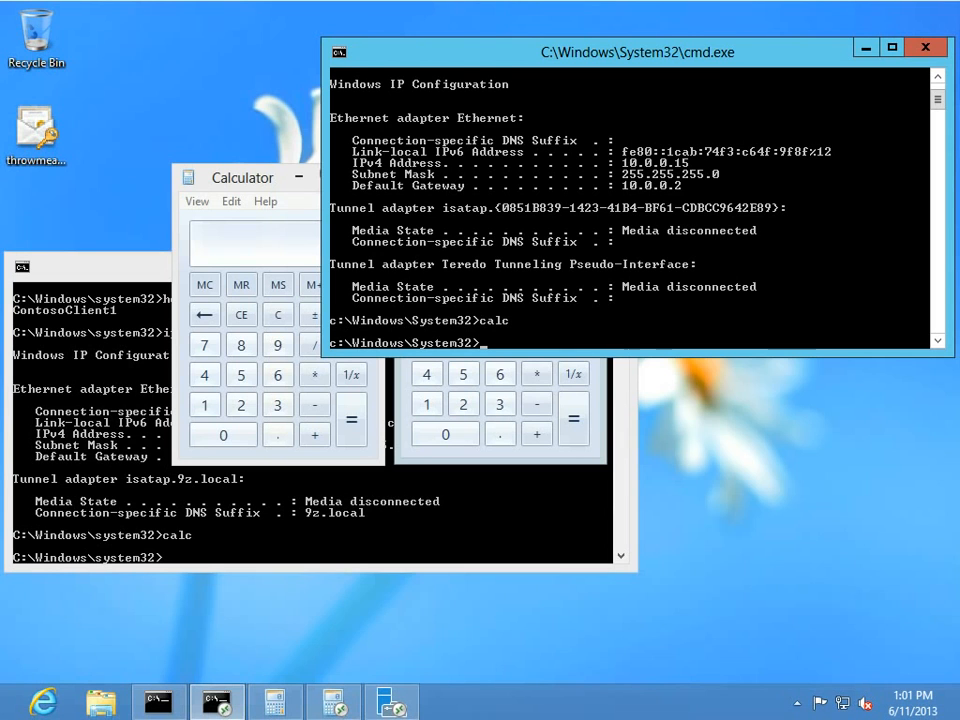
# Launch Remote Desktop Connection with mstsc and close it, start local Internet Explorer, then show Start.
pyautogui.write('mstsc')
pyautogui.press('Return')
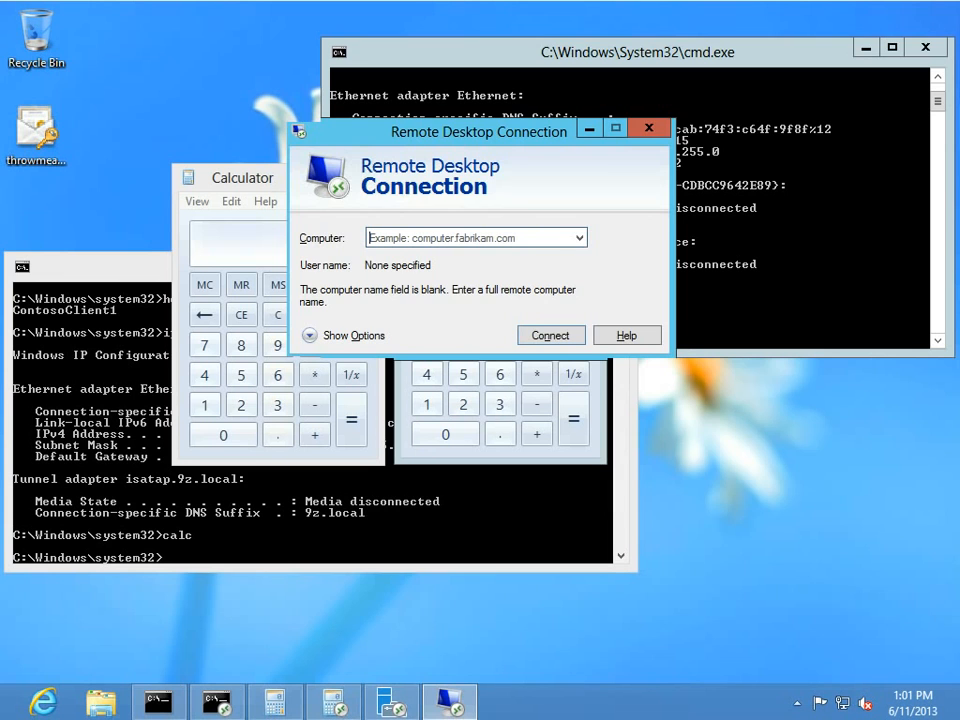
pyautogui.click(649, 128)
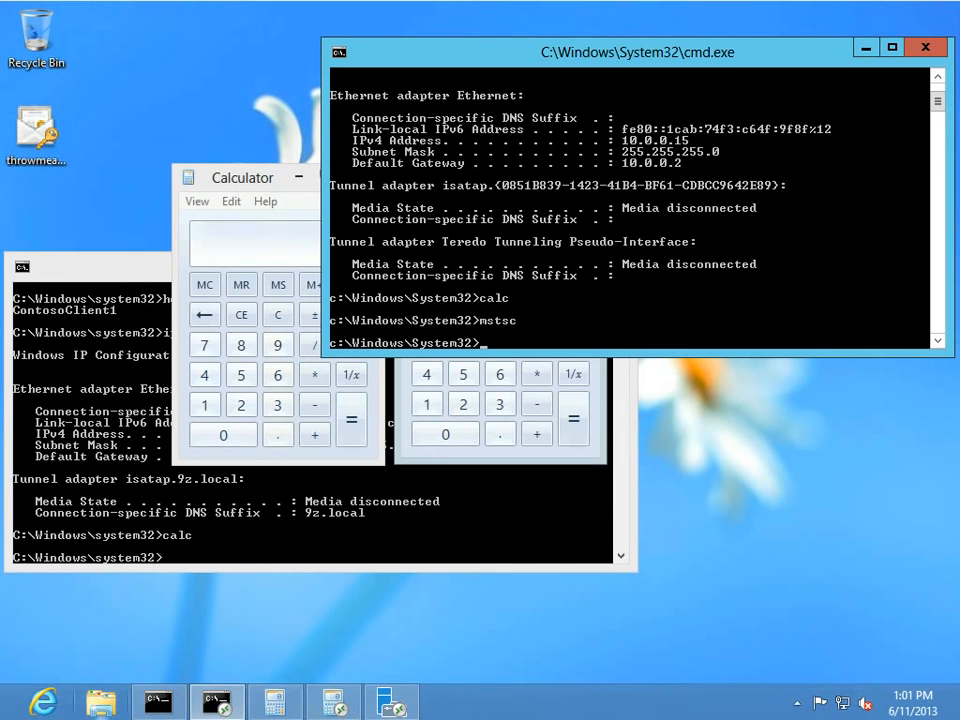
pyautogui.click(43, 702)
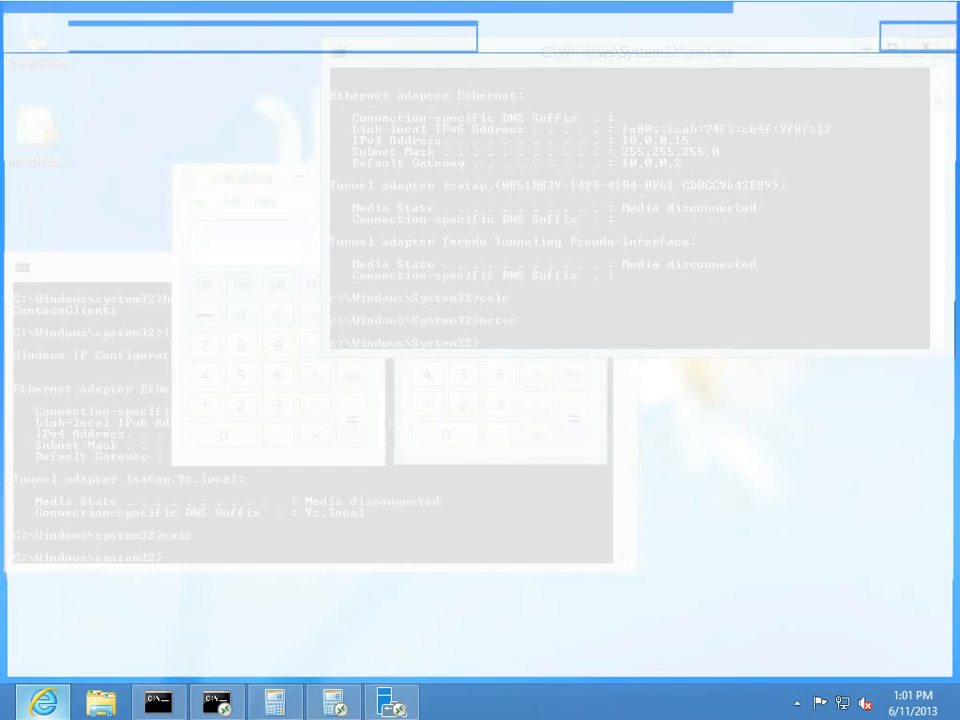
pyautogui.click(3, 716)
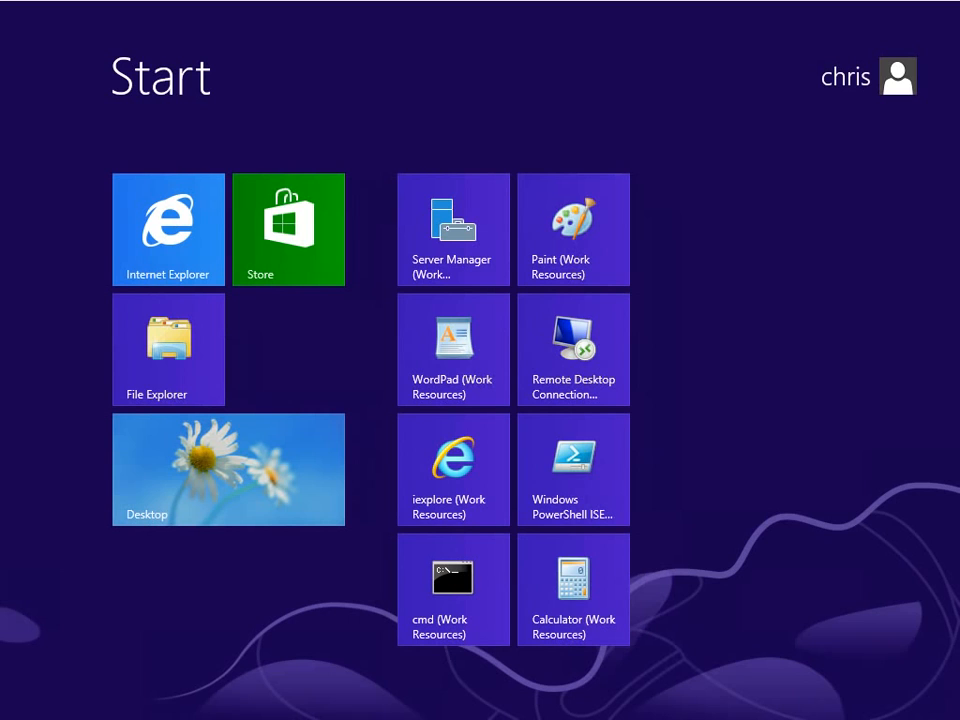
# Launch the RemoteApp Internet Explorer, rearrange the browser windows, and maximize the remote one.
pyautogui.click(454, 472)
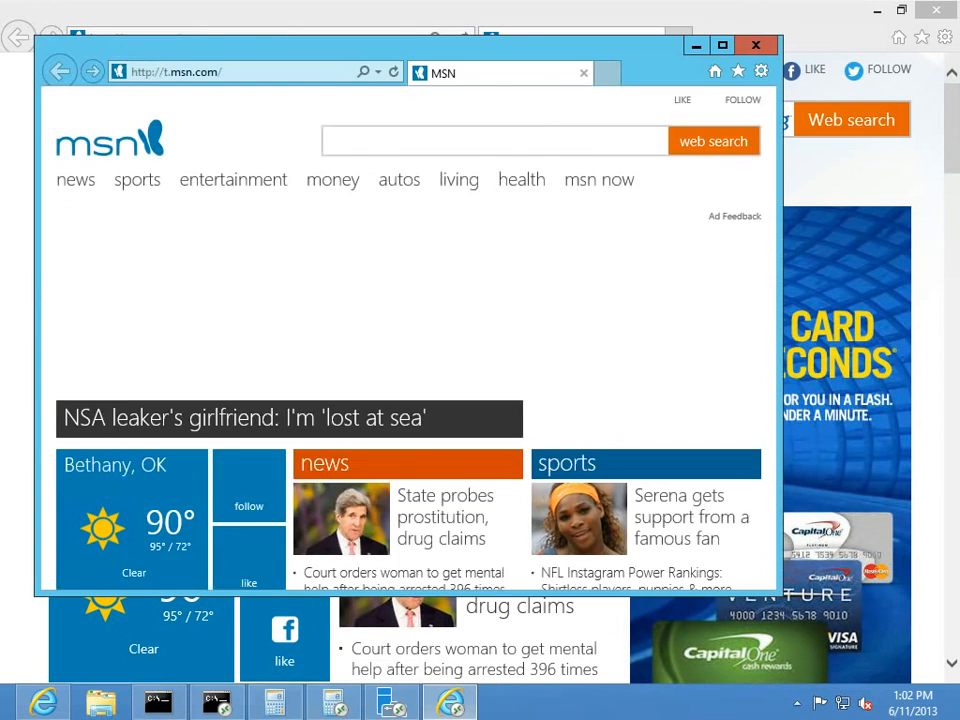
pyautogui.moveTo(540, 55); pyautogui.dragTo(706, 26)
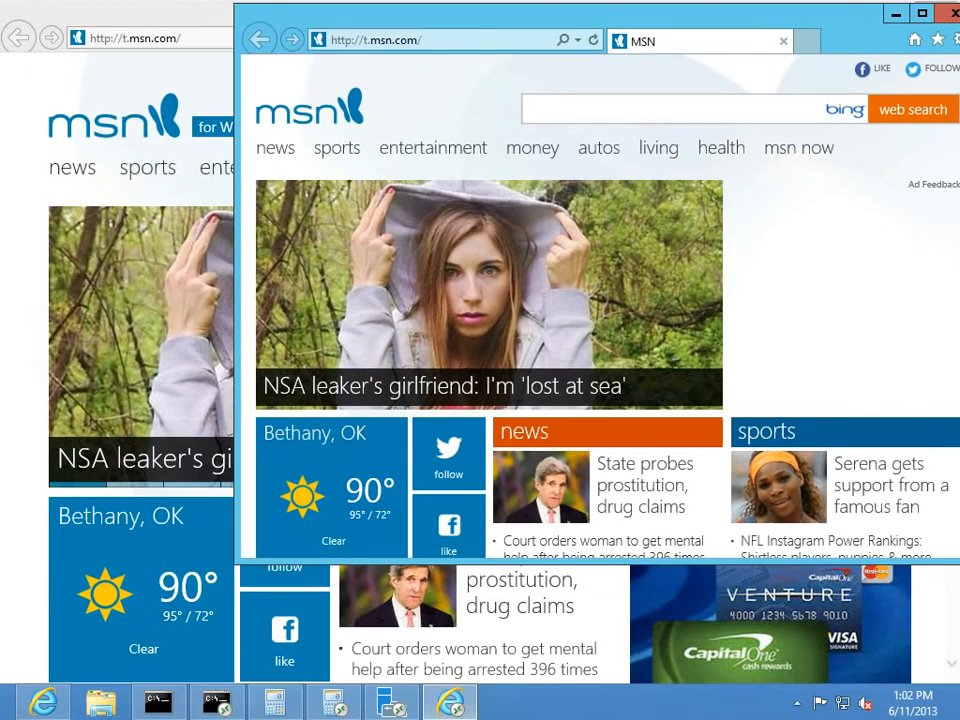
pyautogui.doubleClick(150, 12)
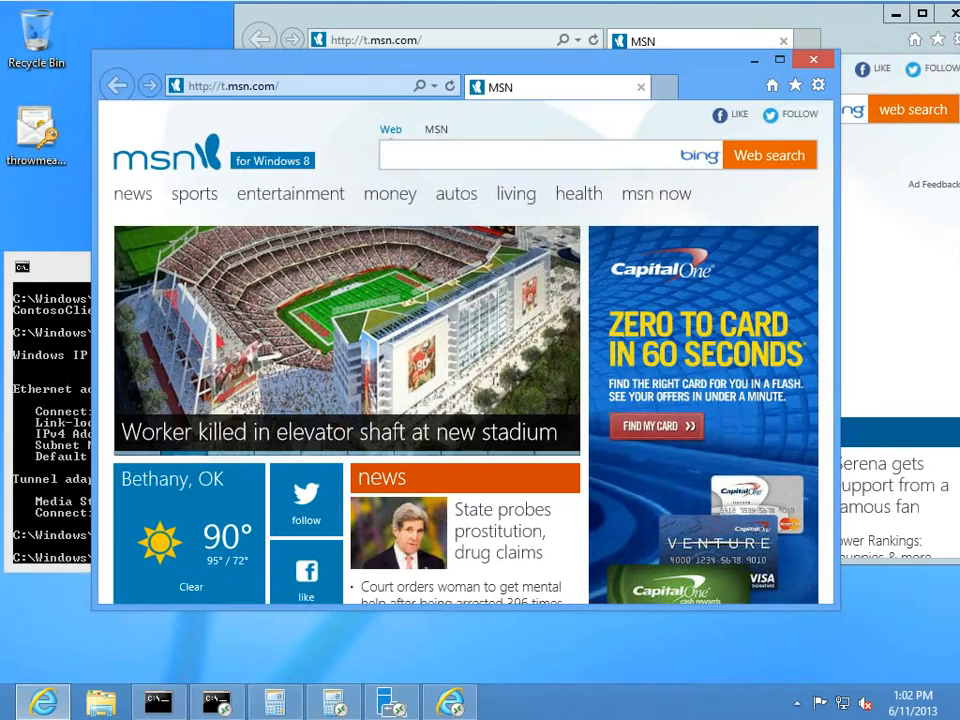
pyautogui.moveTo(314, 62); pyautogui.dragTo(232, 115)
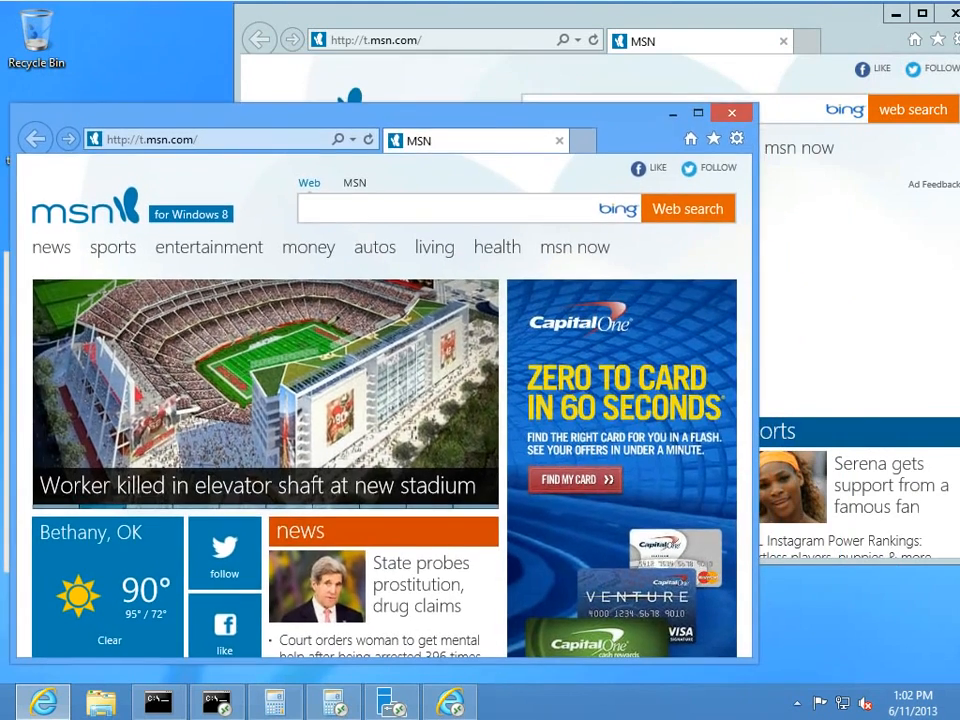
pyautogui.click(470, 15)
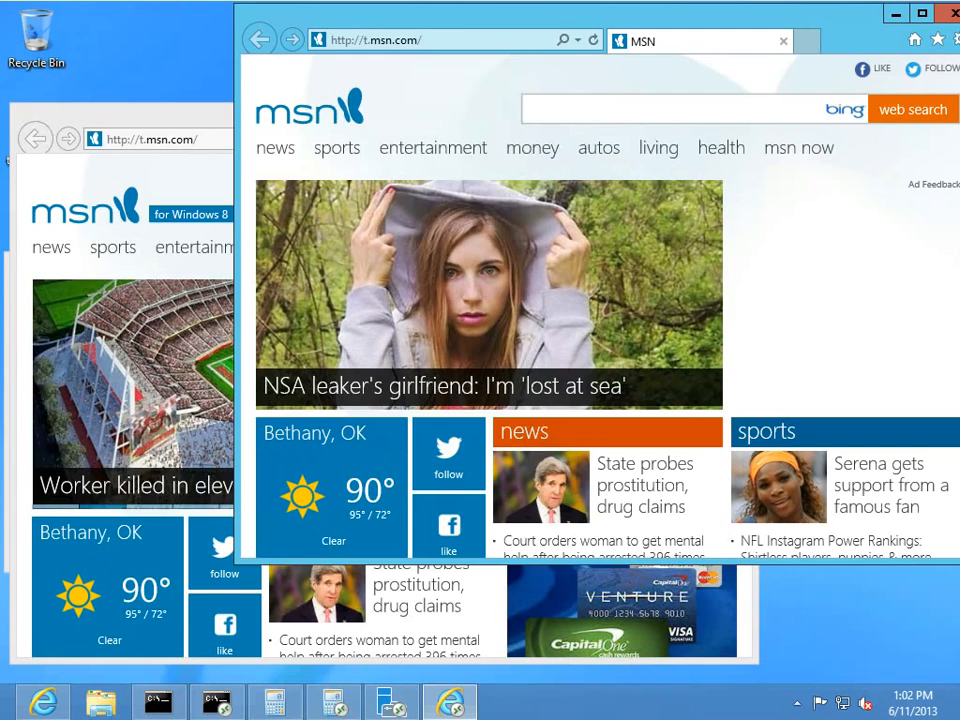
pyautogui.doubleClick(470, 15)
# Browse to 10.0.0.16 and continue past the certificate warning to the Onboard Administrator page.
pyautogui.click(260, 38)
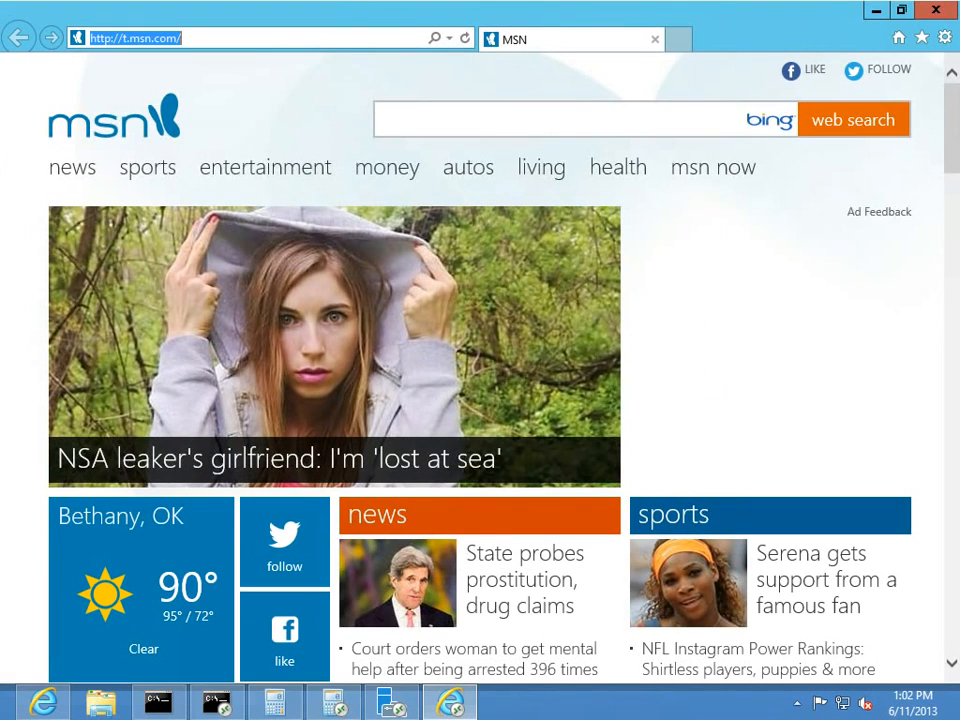
pyautogui.write('10.0.0.16')
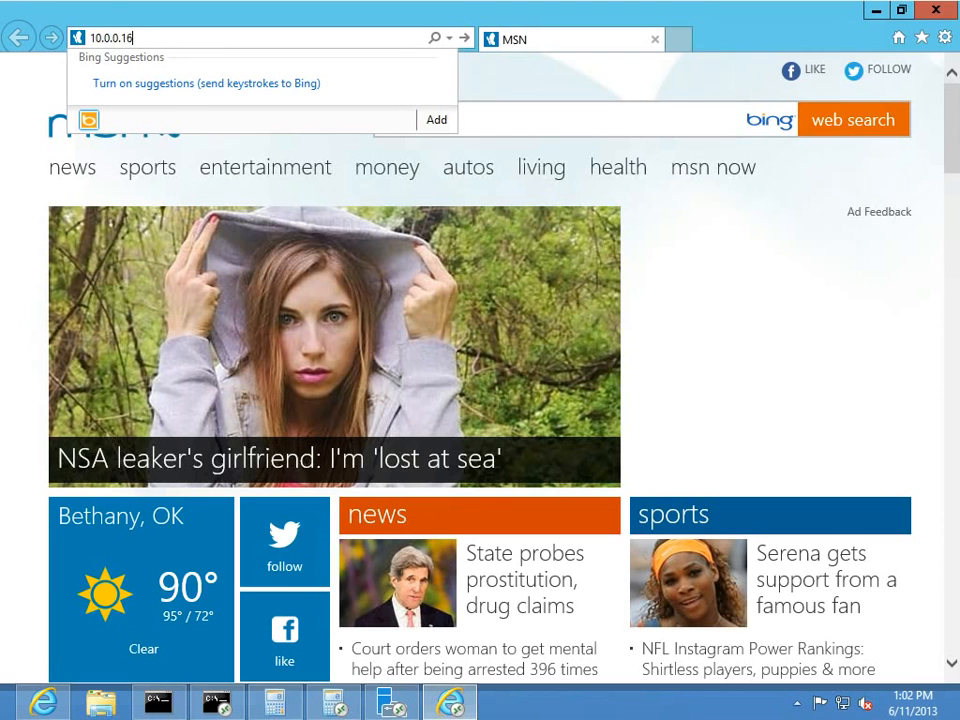
pyautogui.press('Return')
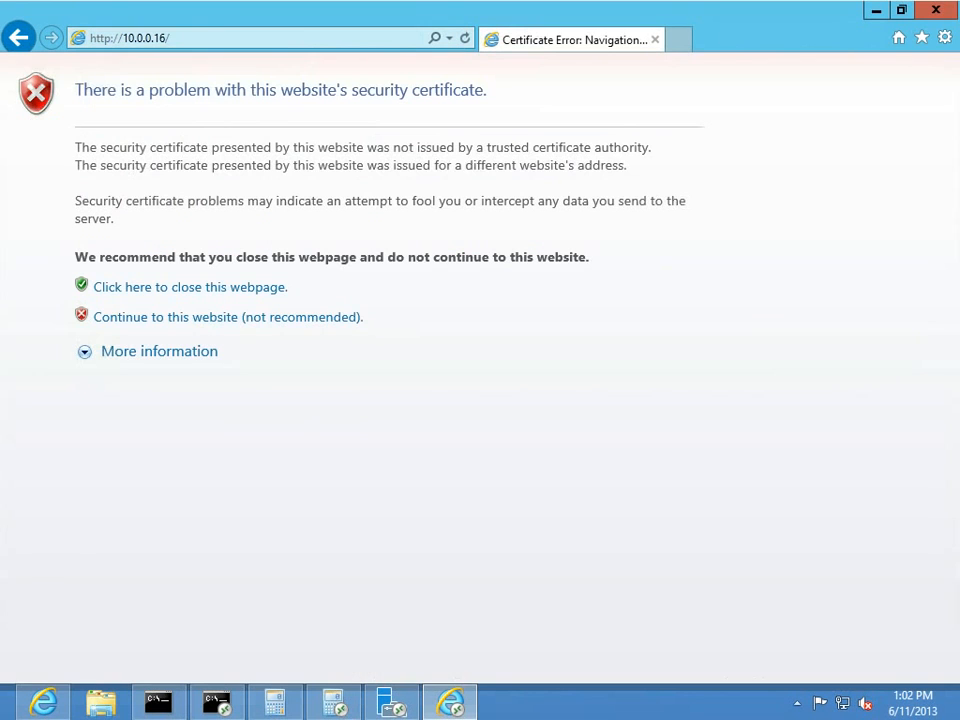
pyautogui.click(228, 317)
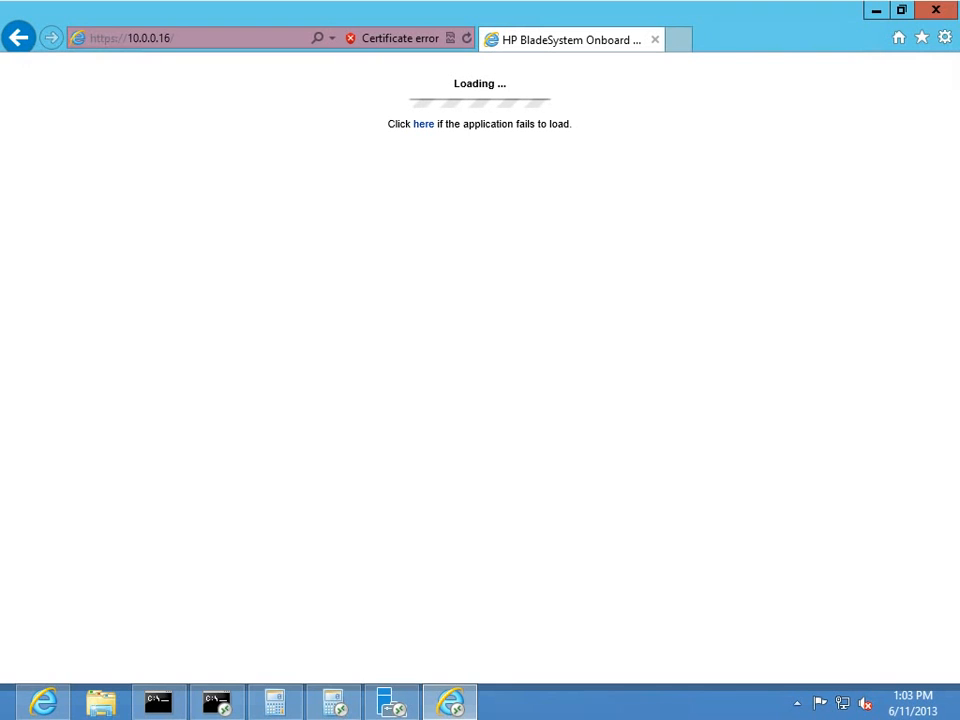
pyautogui.click(902, 10)
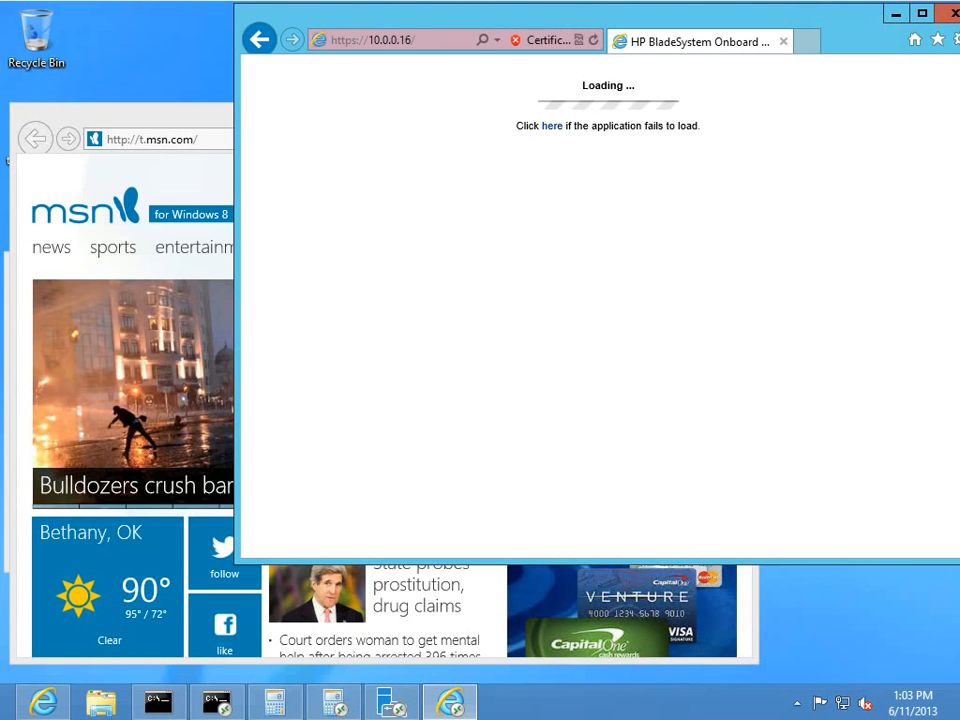
pyautogui.click(922, 13)
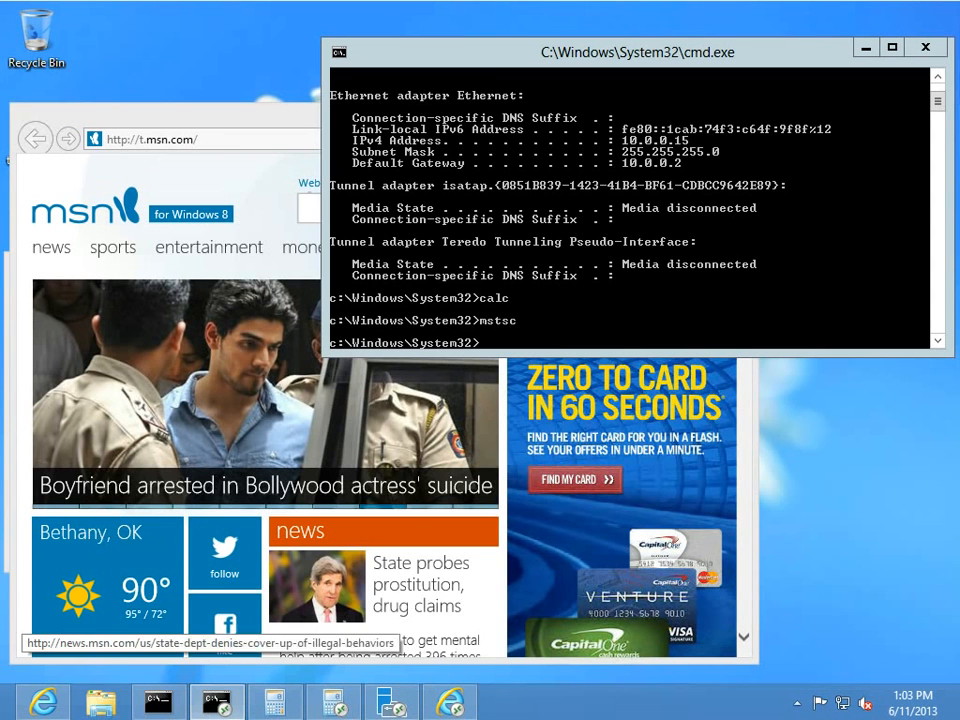
pyautogui.moveTo(109, 717)
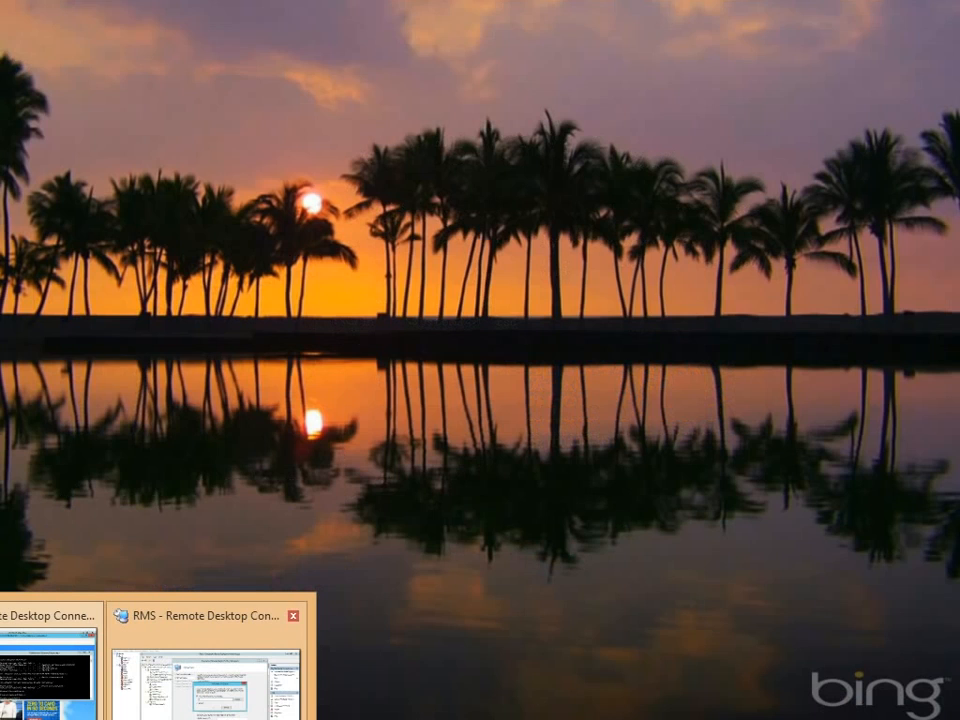
pyautogui.click(210, 670)
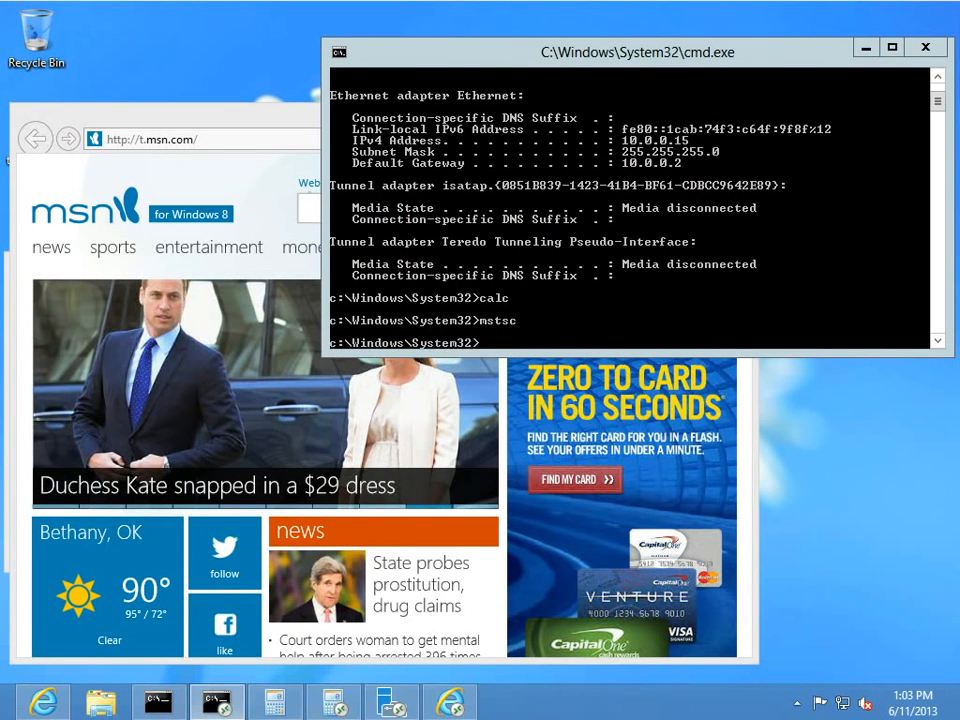
# Minimize Server Manager, check the throwmeaway and exportedwildcard certificate files on the desktop, then restore it.
pyautogui.moveTo(238, 717)
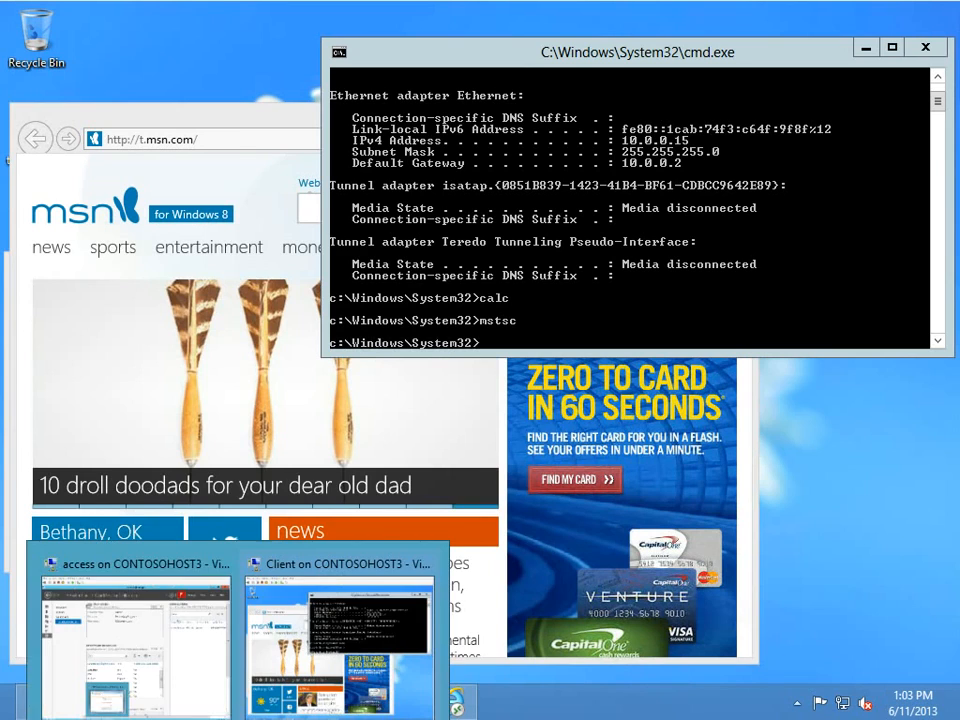
pyautogui.click(135, 640)
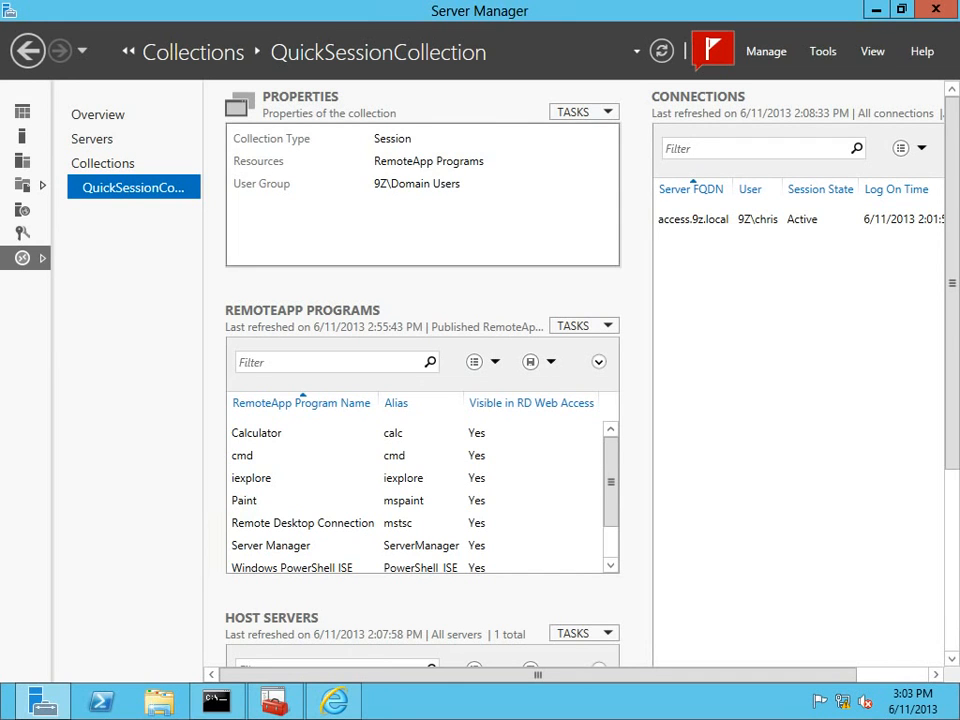
pyautogui.click(876, 9)
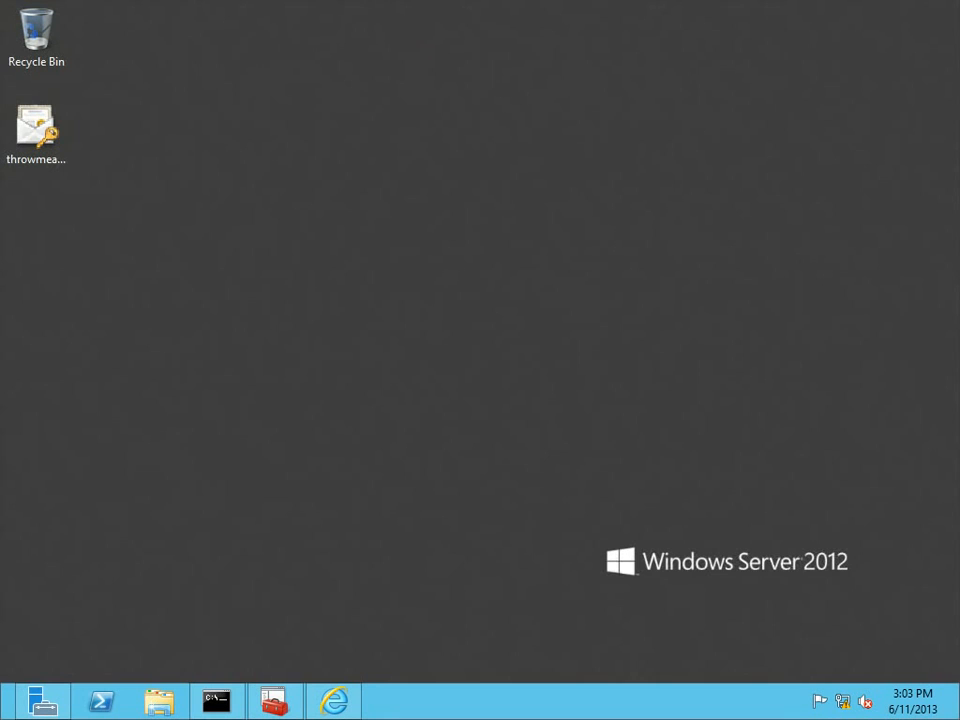
pyautogui.click(36, 132)
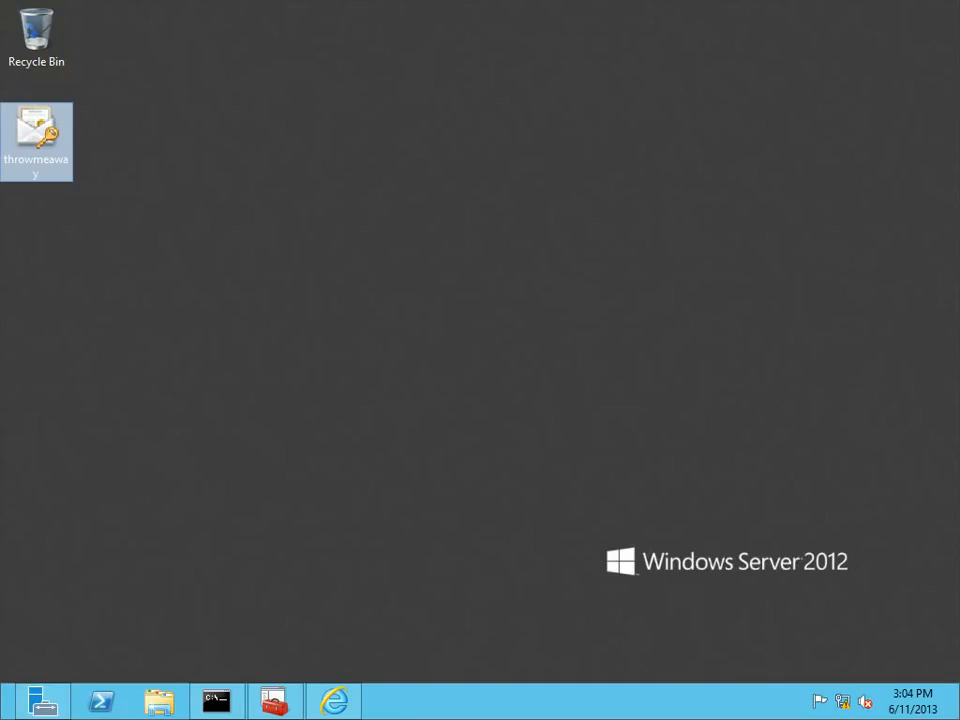
pyautogui.click(300, 300)
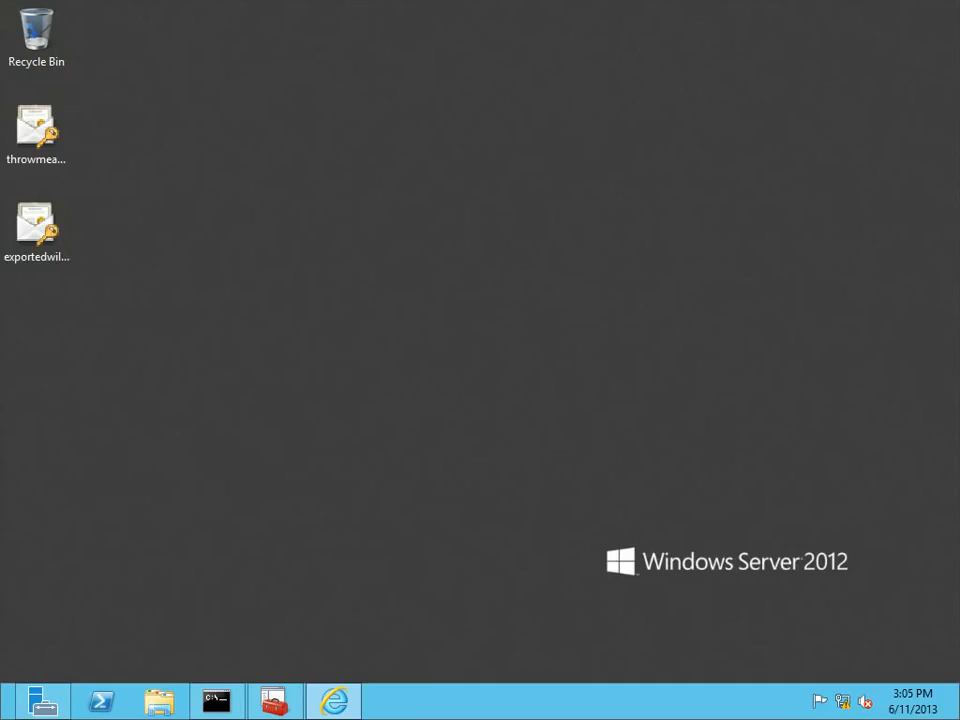
pyautogui.click(36, 230)
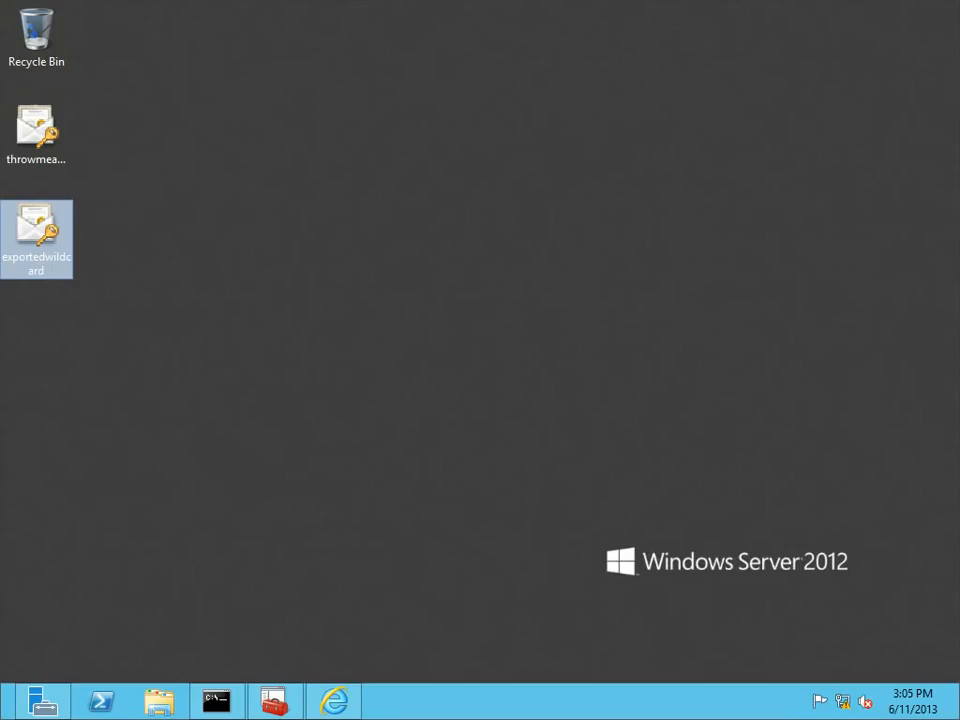
pyautogui.moveTo(334, 701)
pyautogui.click(42, 701)
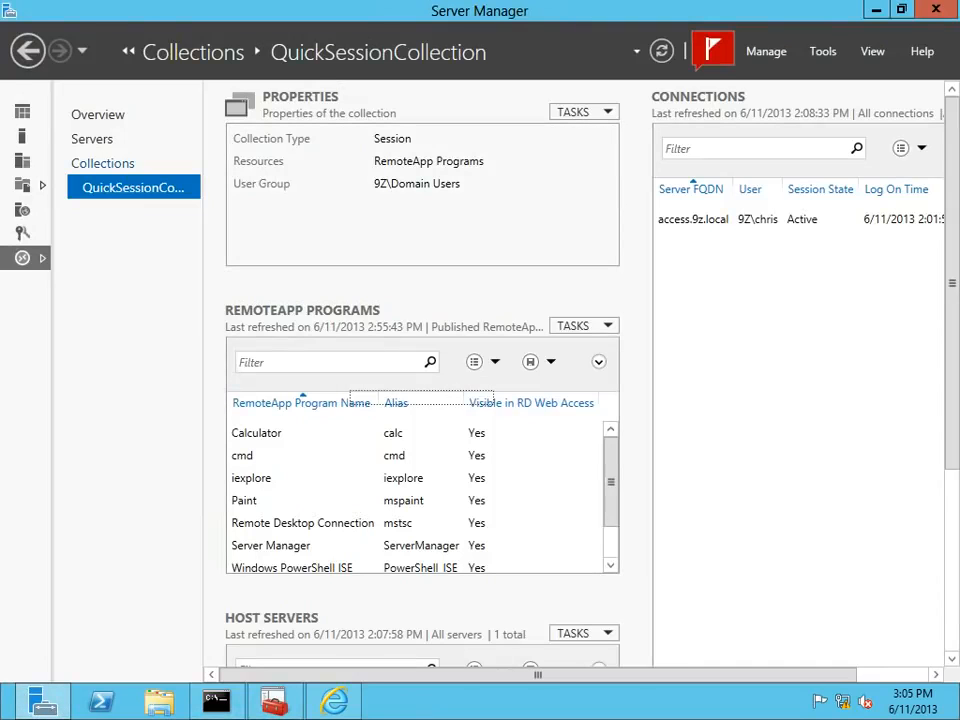
# Open the deployment properties' Certificates page and choose to select an existing certificate.
pyautogui.click(98, 115)
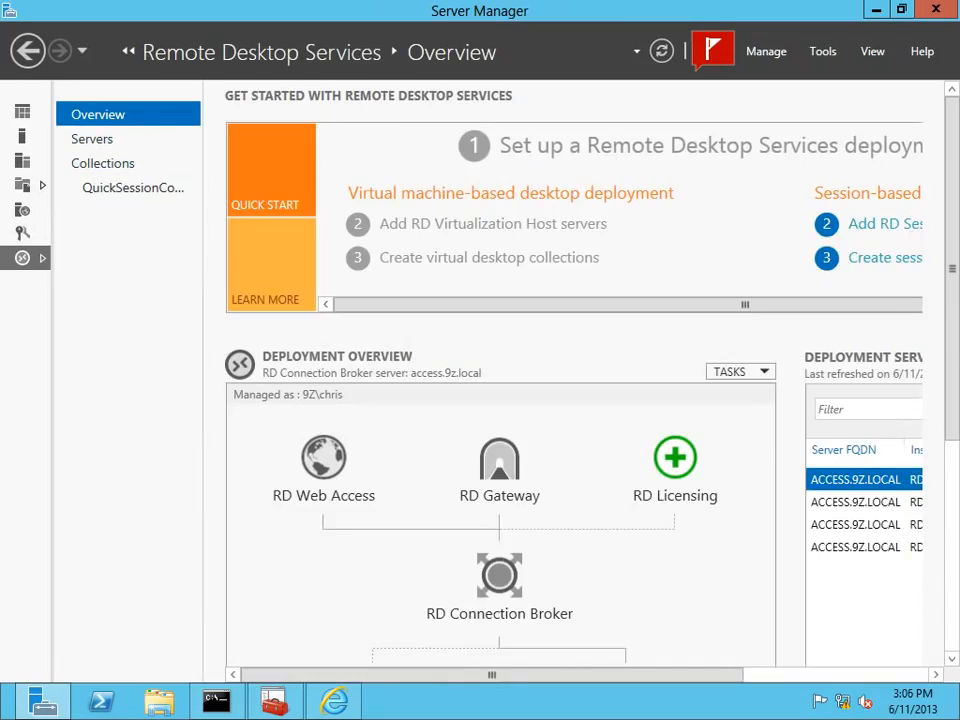
pyautogui.click(741, 372)
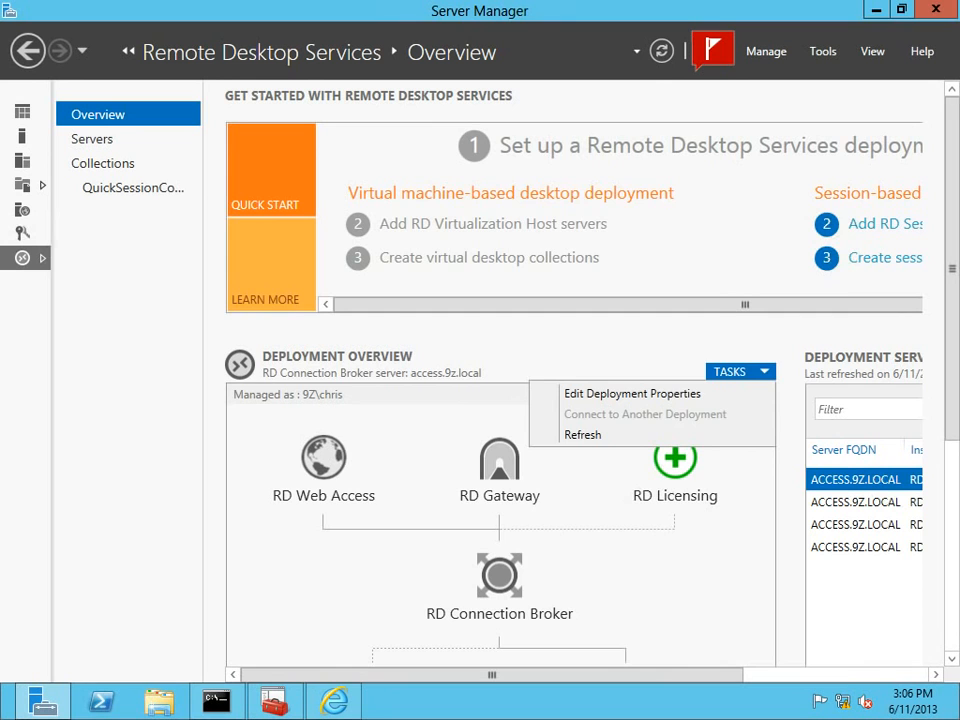
pyautogui.click(632, 393)
pyautogui.moveTo(370, 162); pyautogui.dragTo(262, 34)
pyautogui.click(117, 199)
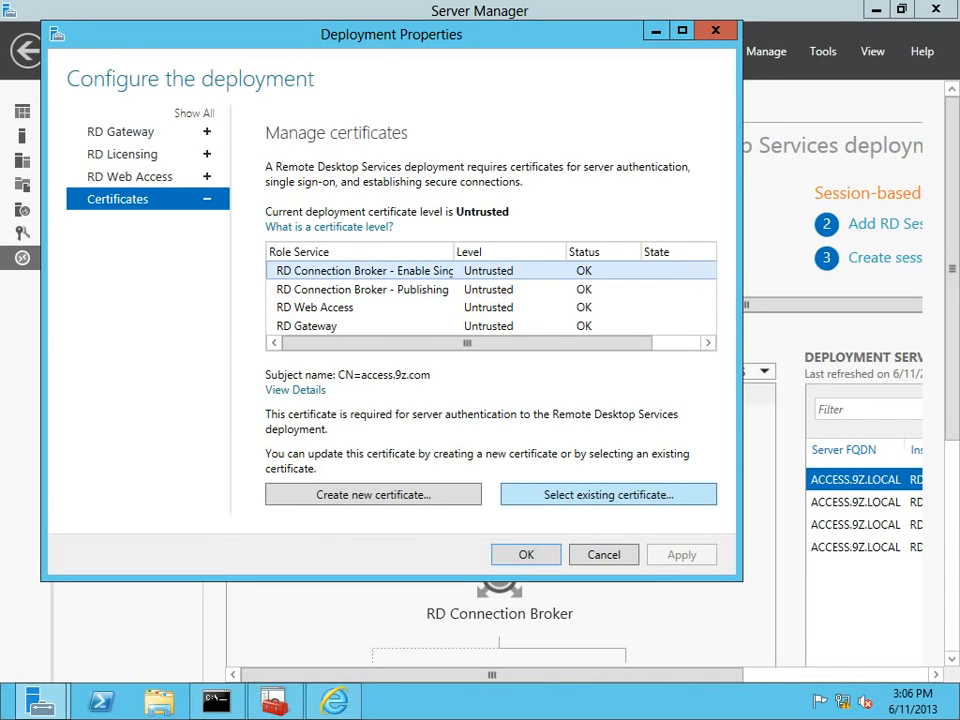
pyautogui.click(608, 494)
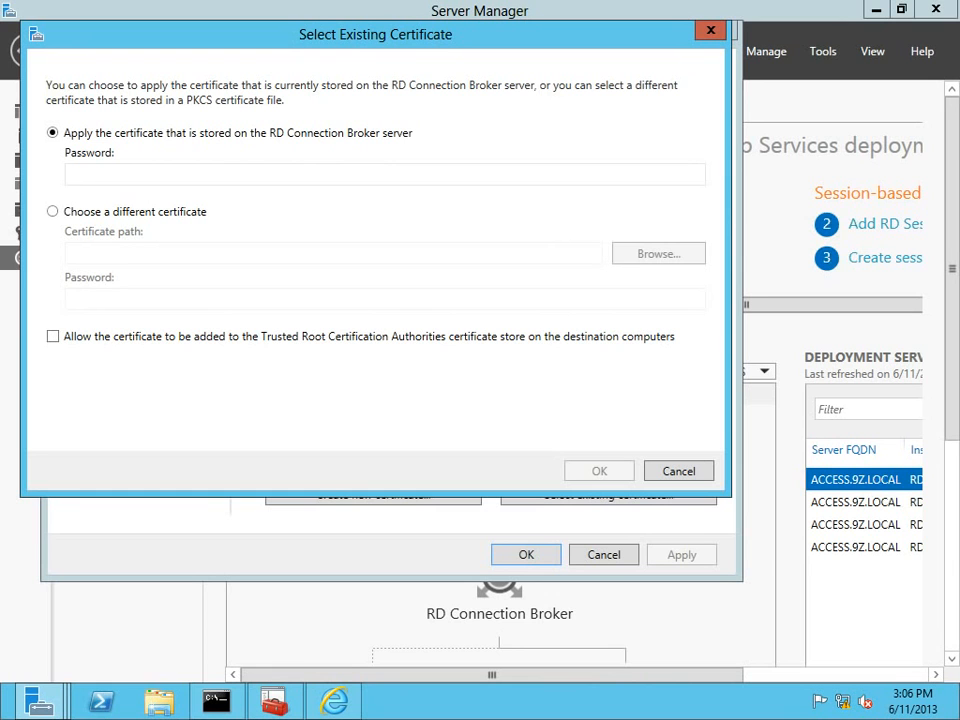
# Pick Desktop exportedwildcard.pfx with its password and allow adding it to trusted root stores.
pyautogui.click(52, 211)
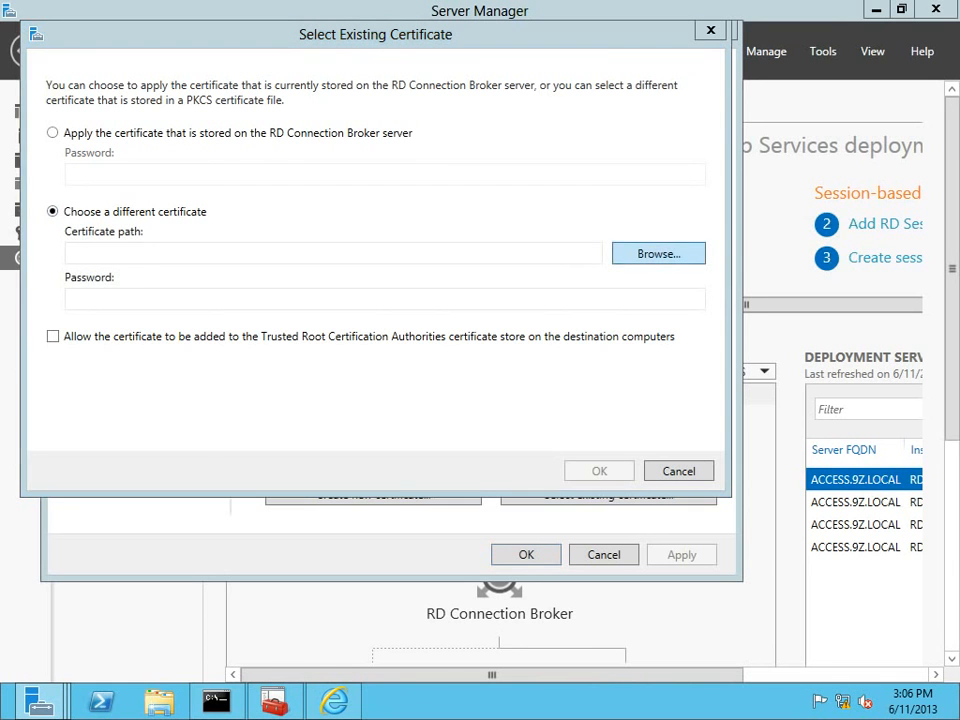
pyautogui.click(658, 253)
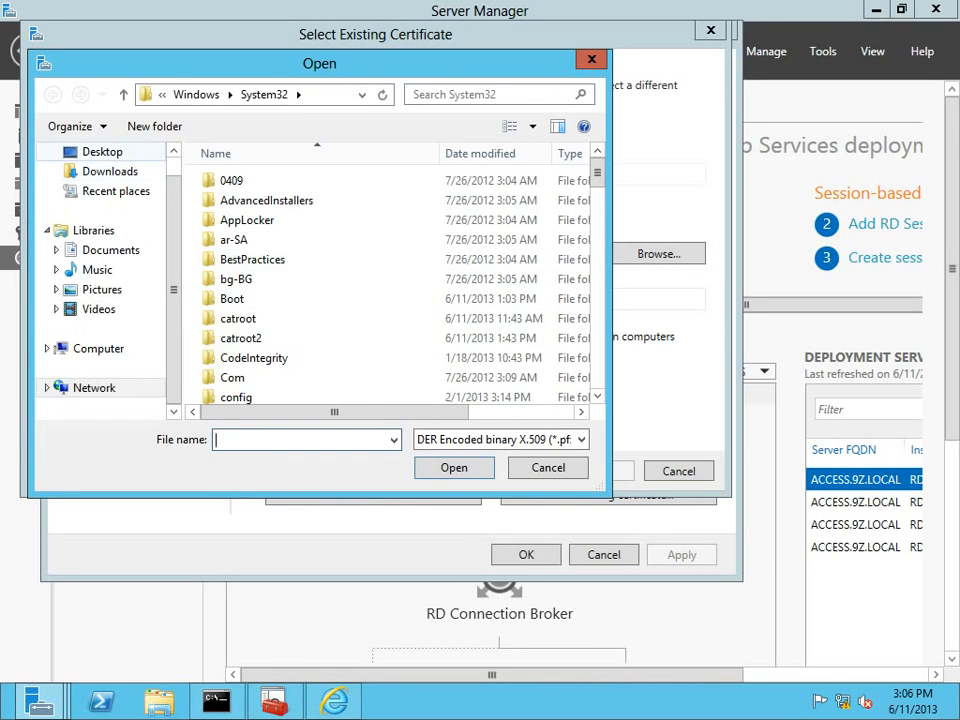
pyautogui.click(102, 151)
pyautogui.doubleClick(300, 380)
pyautogui.click(385, 297)
pyautogui.write('••••••••••')
pyautogui.press('Tab')
pyautogui.press('space')
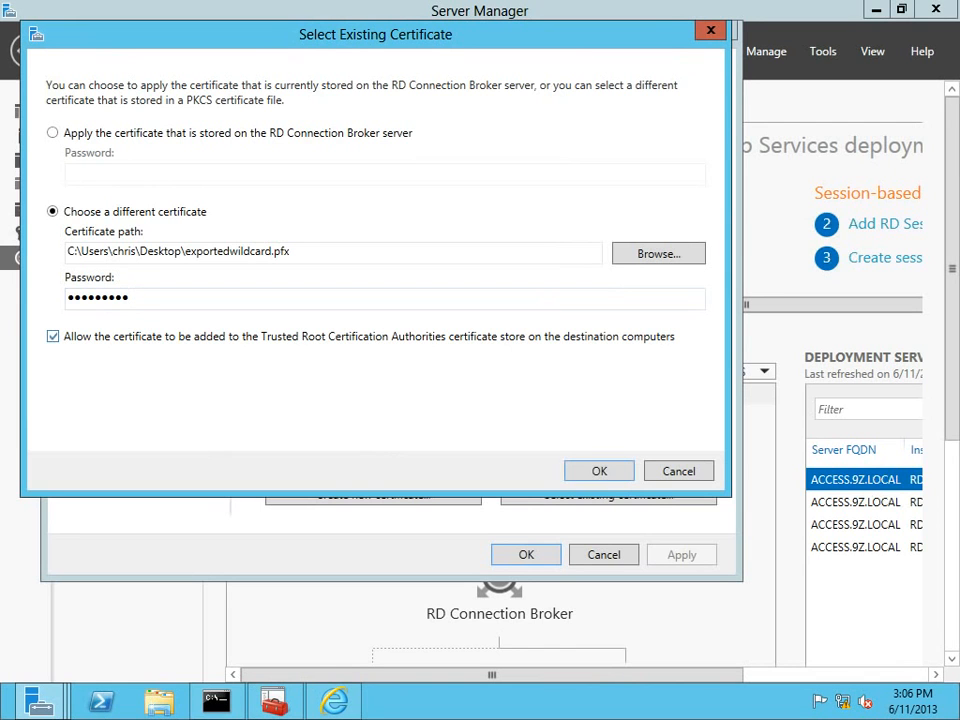
pyautogui.press('Return')
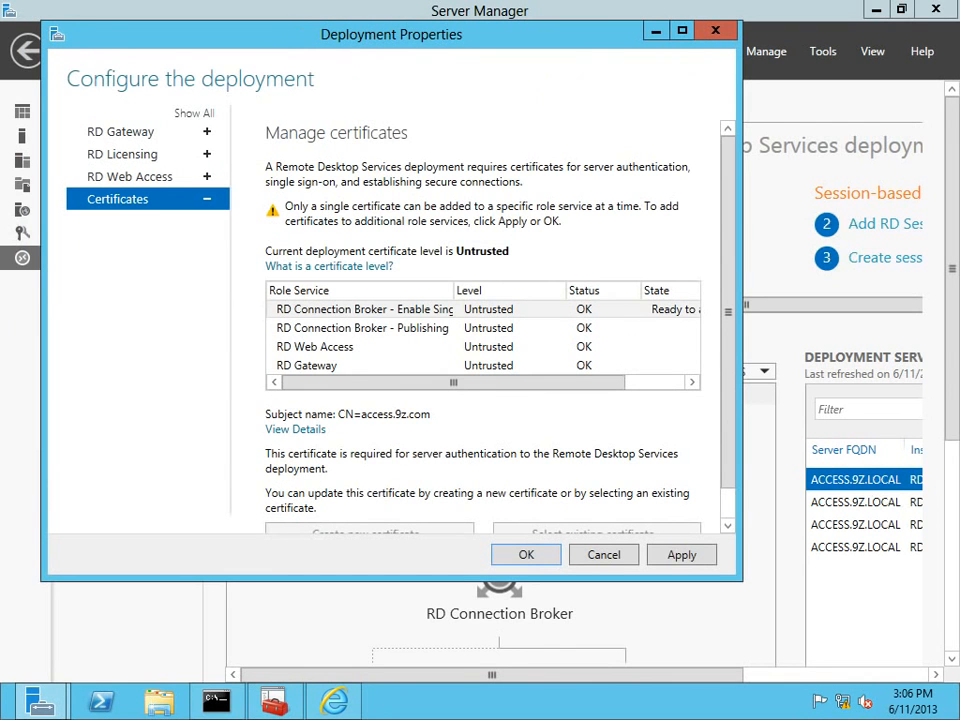
# Maximize Deployment Properties, apply the wildcard certificate, and select the RD Connection Broker - Publishing role.
pyautogui.press('super+Up')
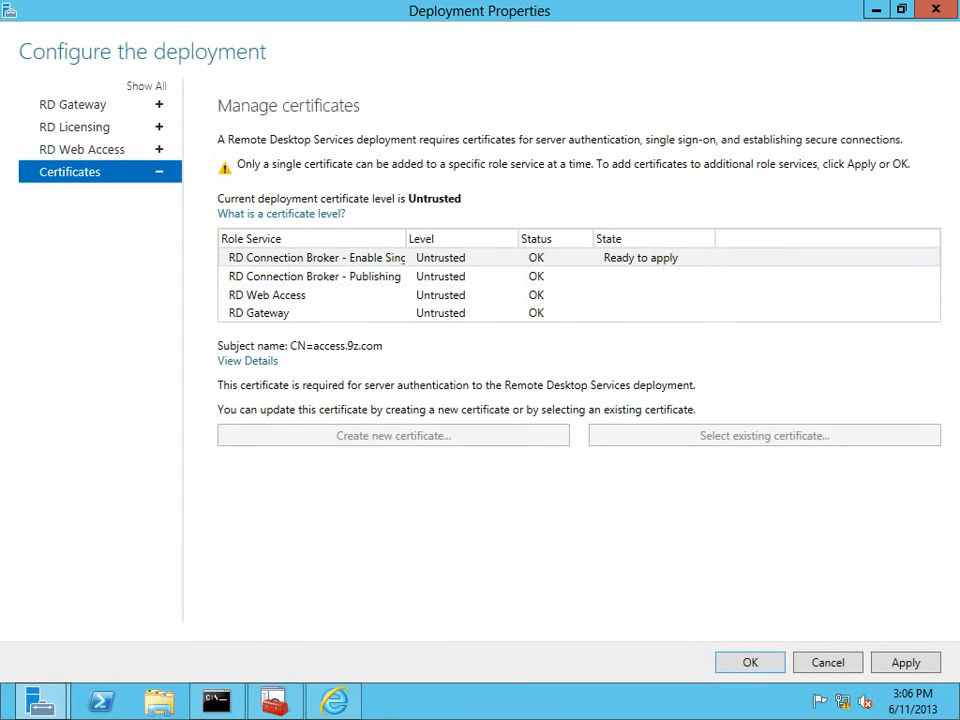
pyautogui.press('Return')
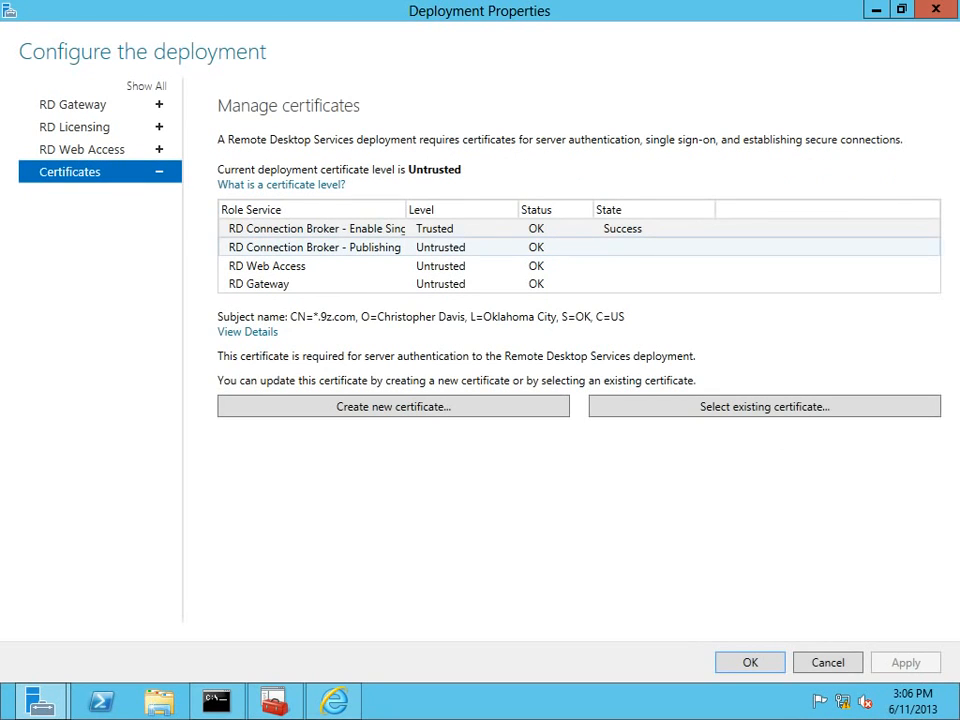
pyautogui.click(314, 247)
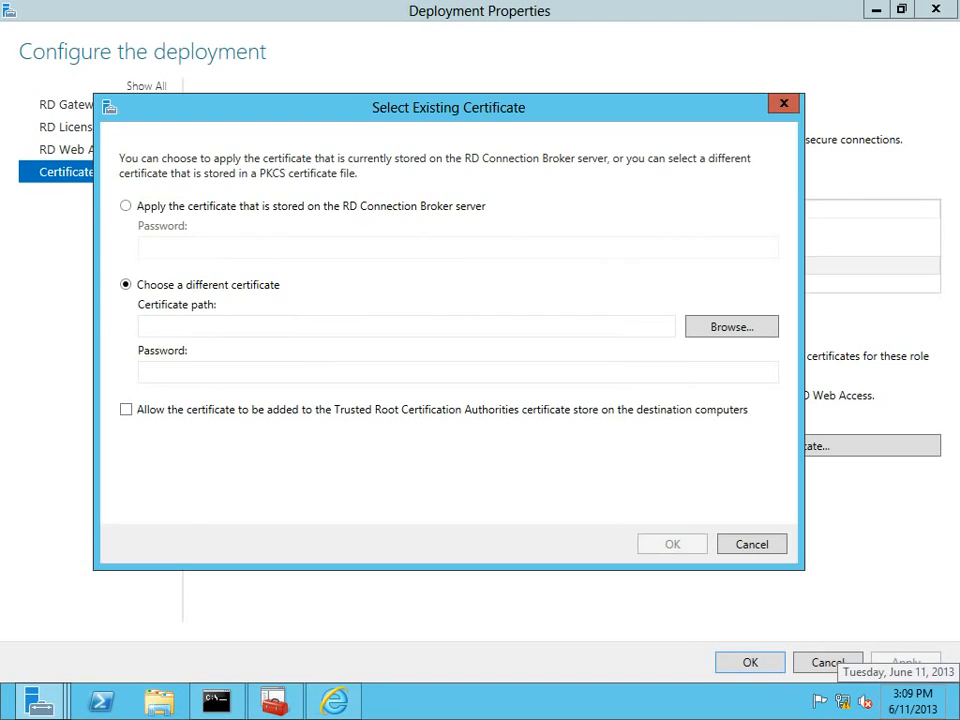
# Assign exportedwildcard.pfx with password and trusted-root option to the remaining roles, then apply and close.
pyautogui.click(732, 327)
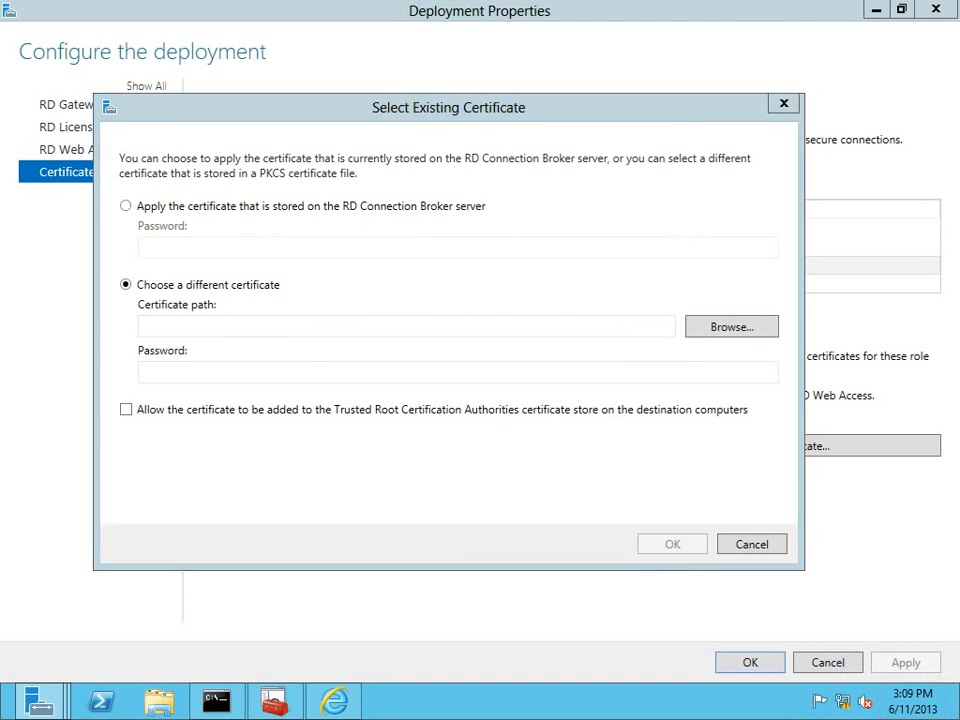
pyautogui.doubleClick(375, 454)
pyautogui.click(400, 372)
pyautogui.write('•••••••••')
pyautogui.press('Tab')
pyautogui.press('space')
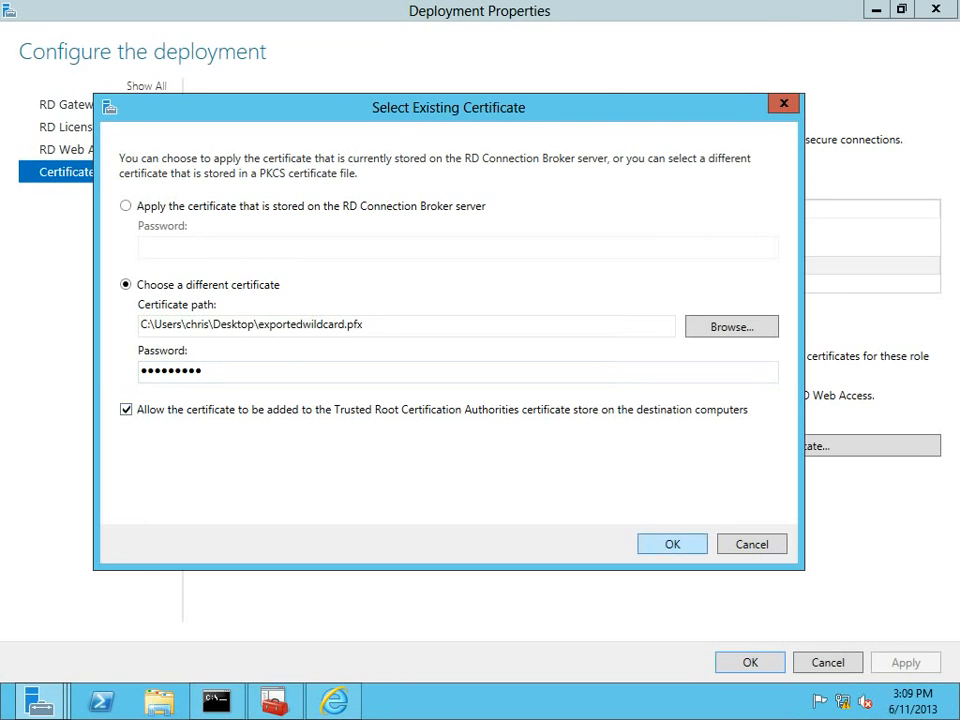
pyautogui.press('Return')
pyautogui.click(906, 662)
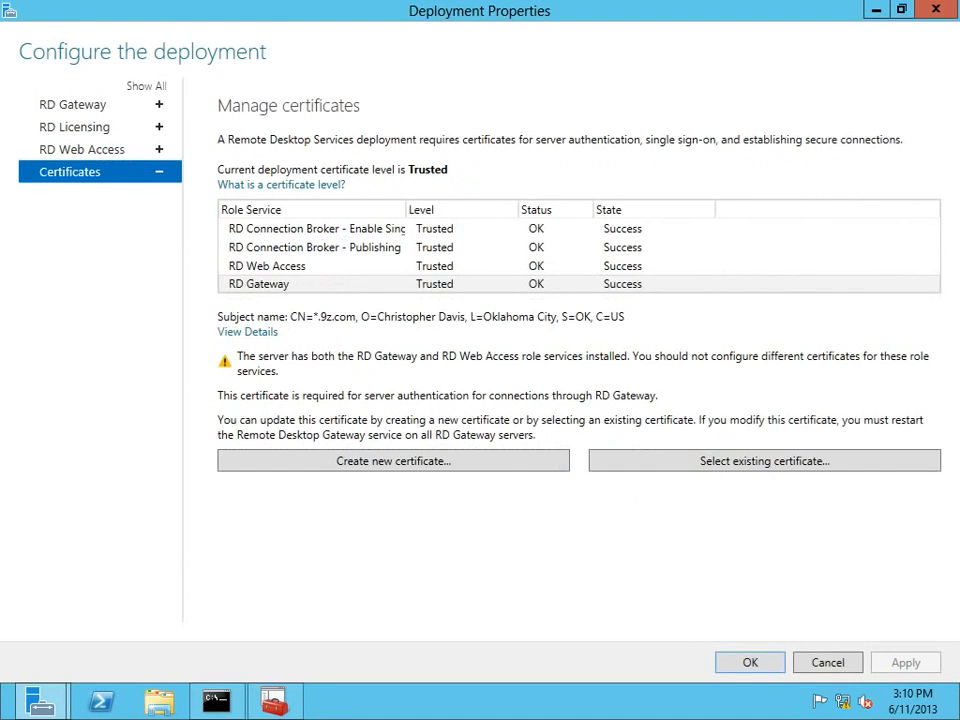
pyautogui.click(750, 662)
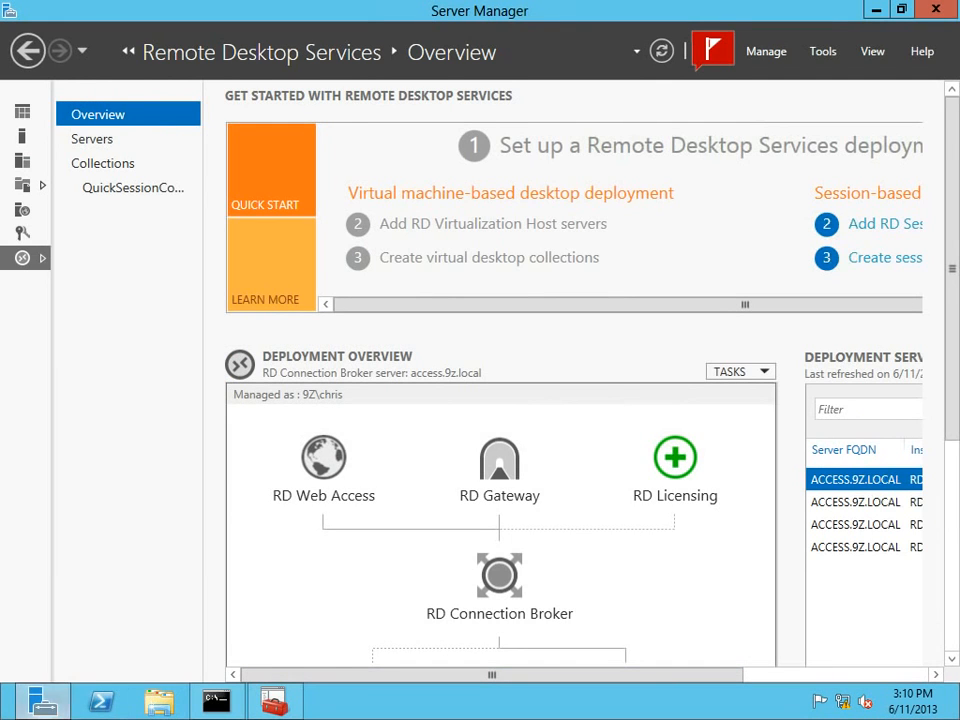
# Launch Internet Explorer and go to the suggested RD Web Access address at access.9z.com.
pyautogui.click(2, 717)
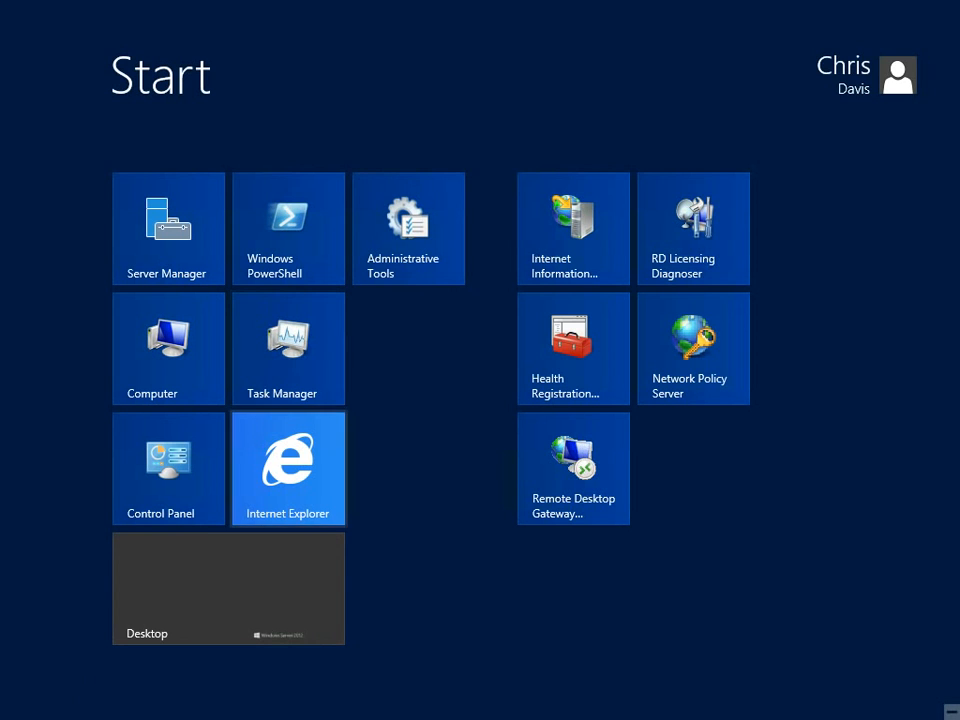
pyautogui.click(287, 469)
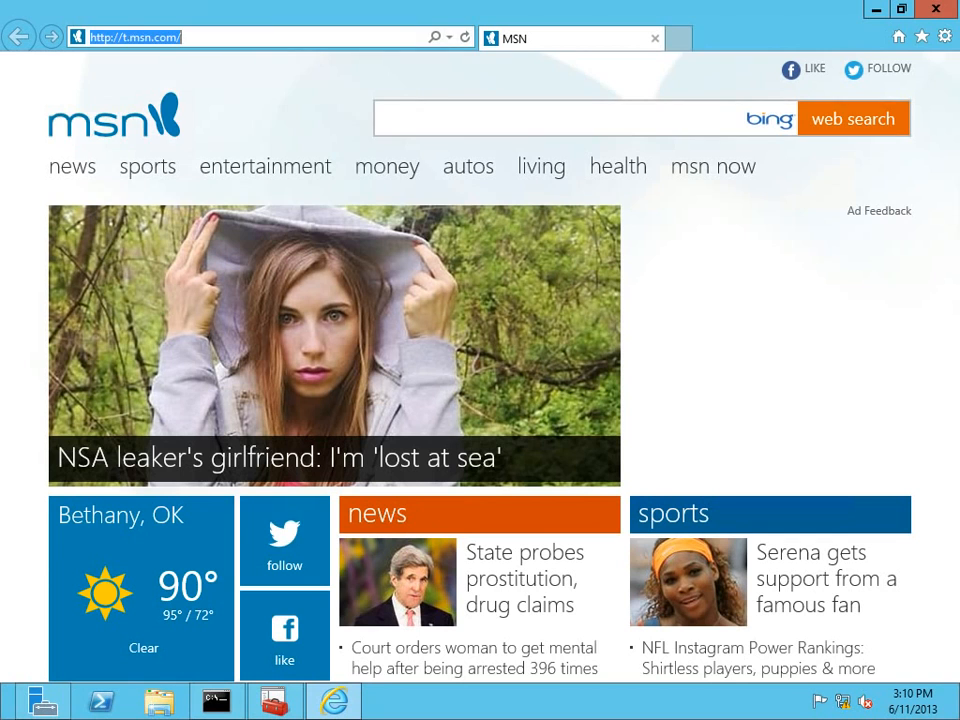
pyautogui.write('access.9z')
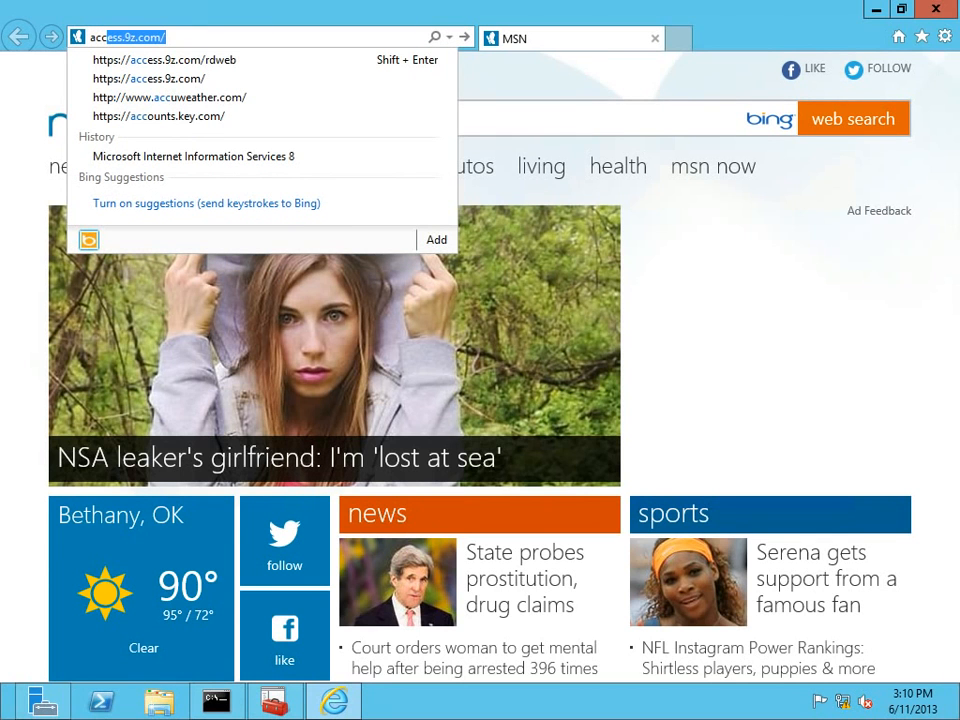
pyautogui.press('Down')
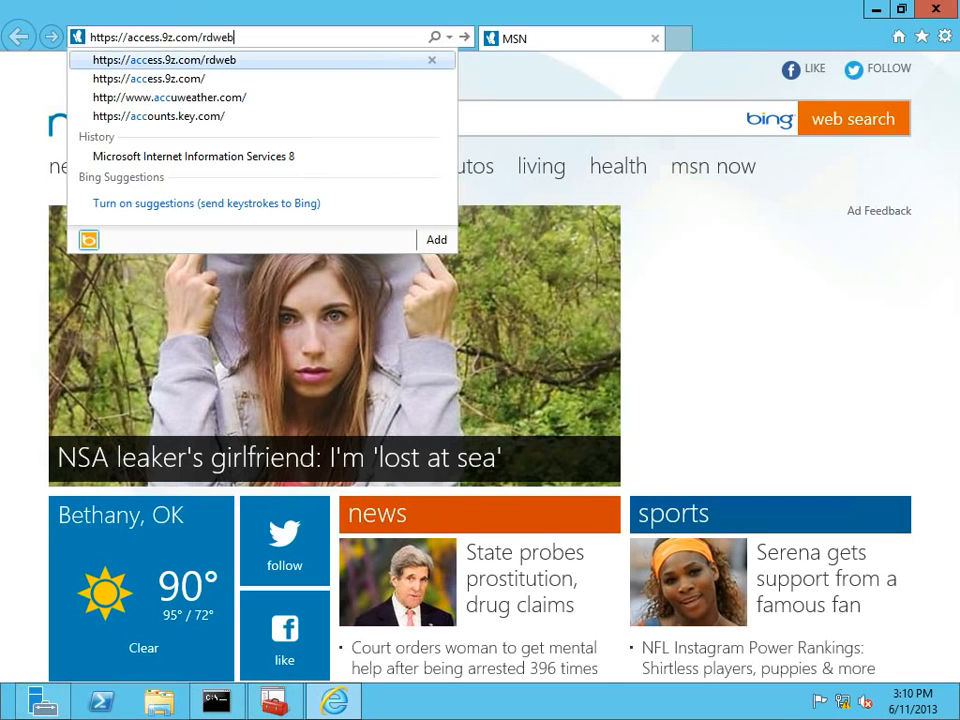
pyautogui.press('Return')
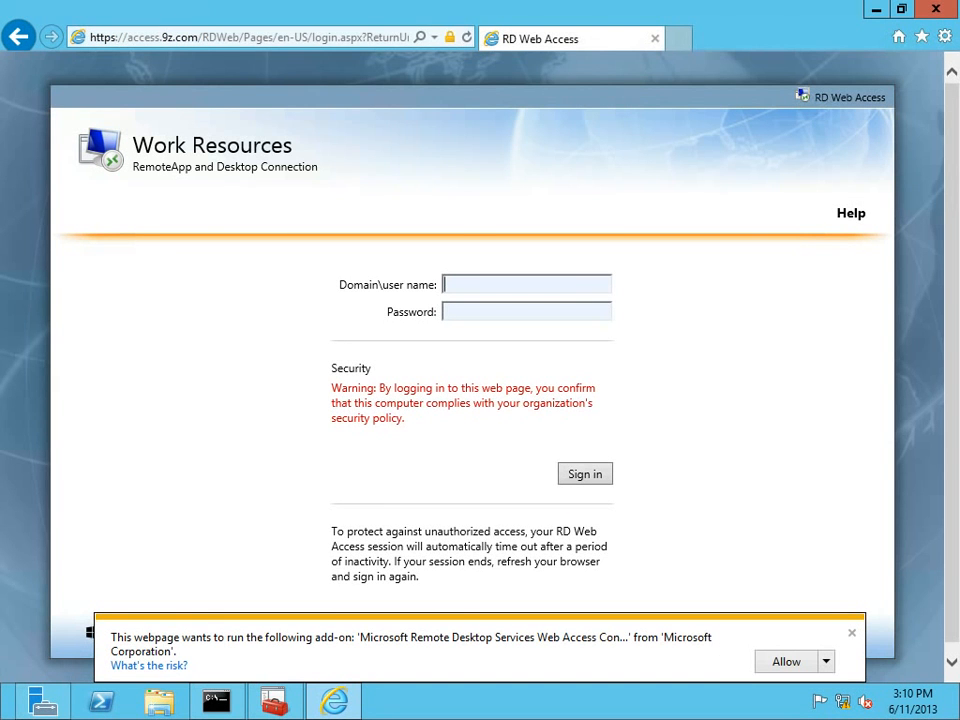
# Inspect the site's DigiCert-issued *.9z.com certificate, then switch to the CONTOSOHOST3 client desktop.
pyautogui.click(449, 37)
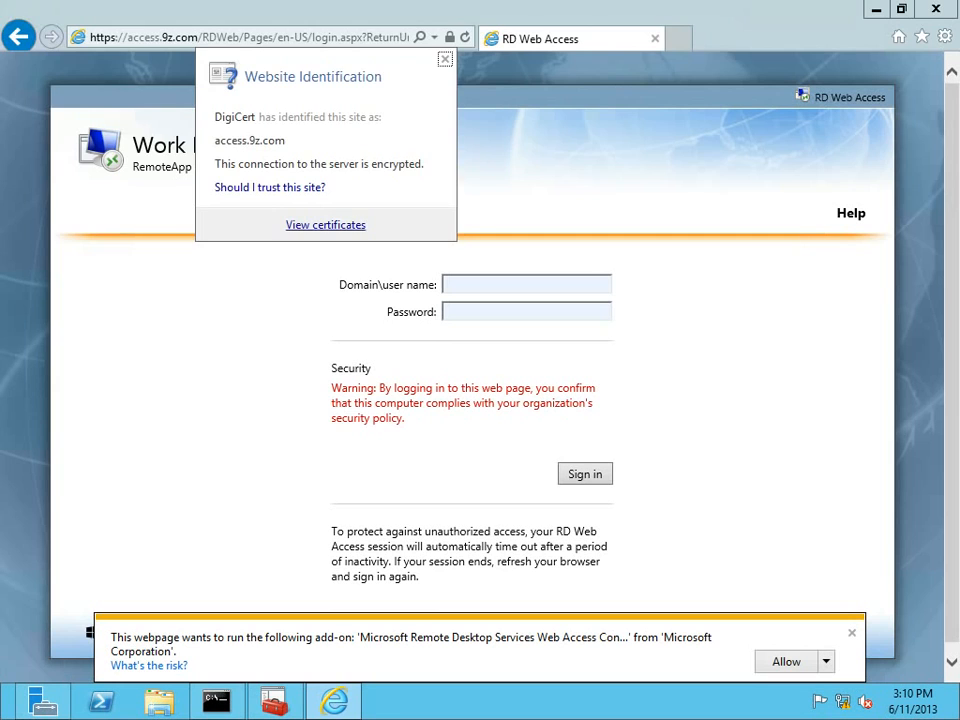
pyautogui.click(326, 225)
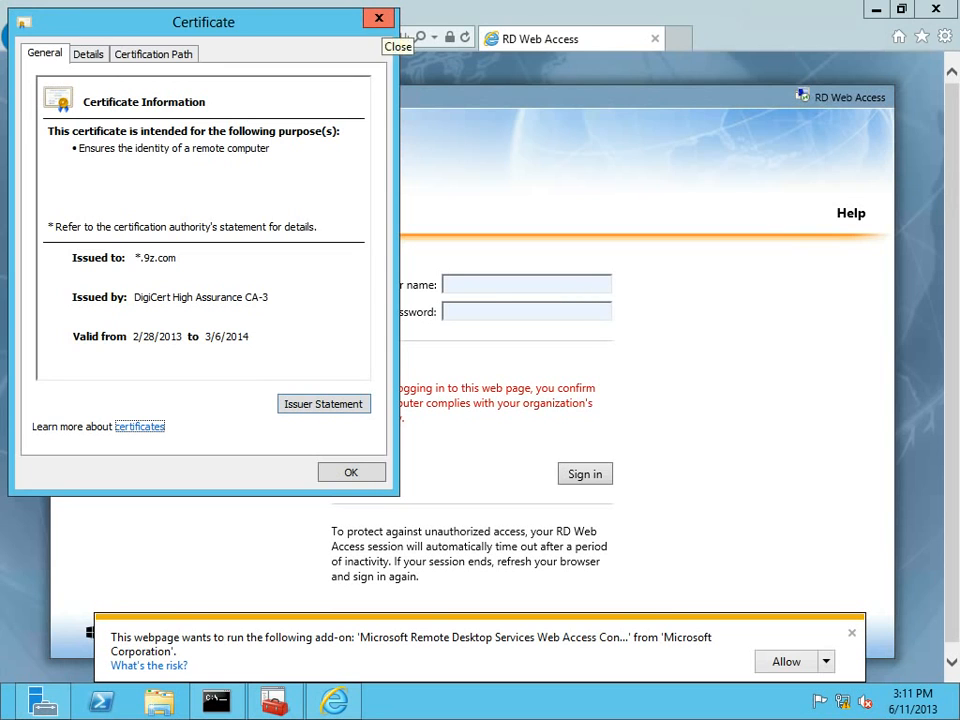
pyautogui.click(379, 18)
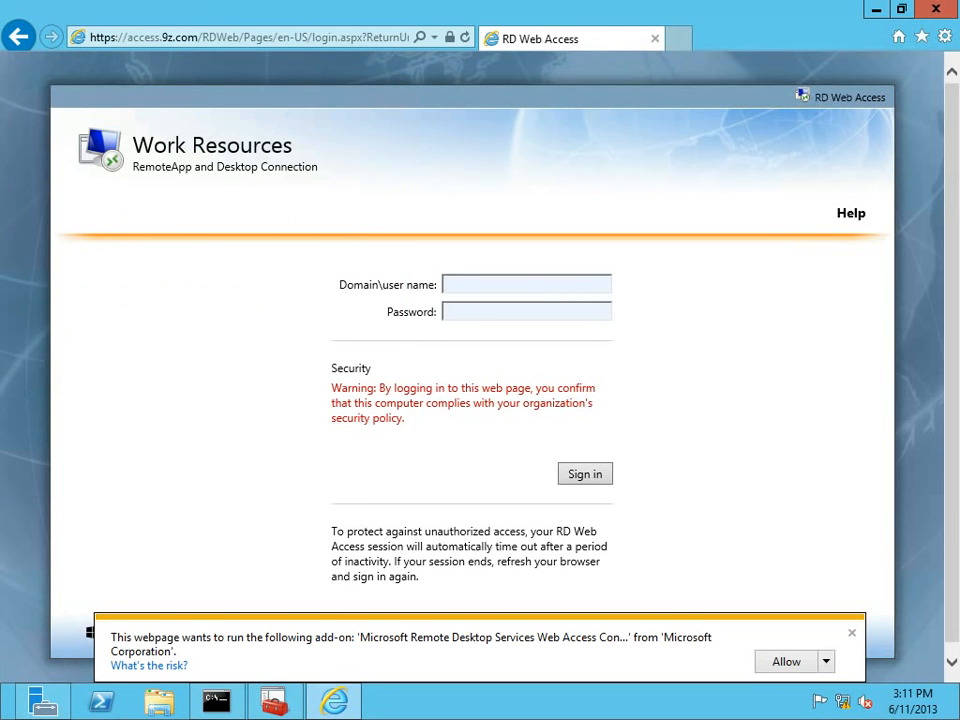
pyautogui.moveTo(334, 700)
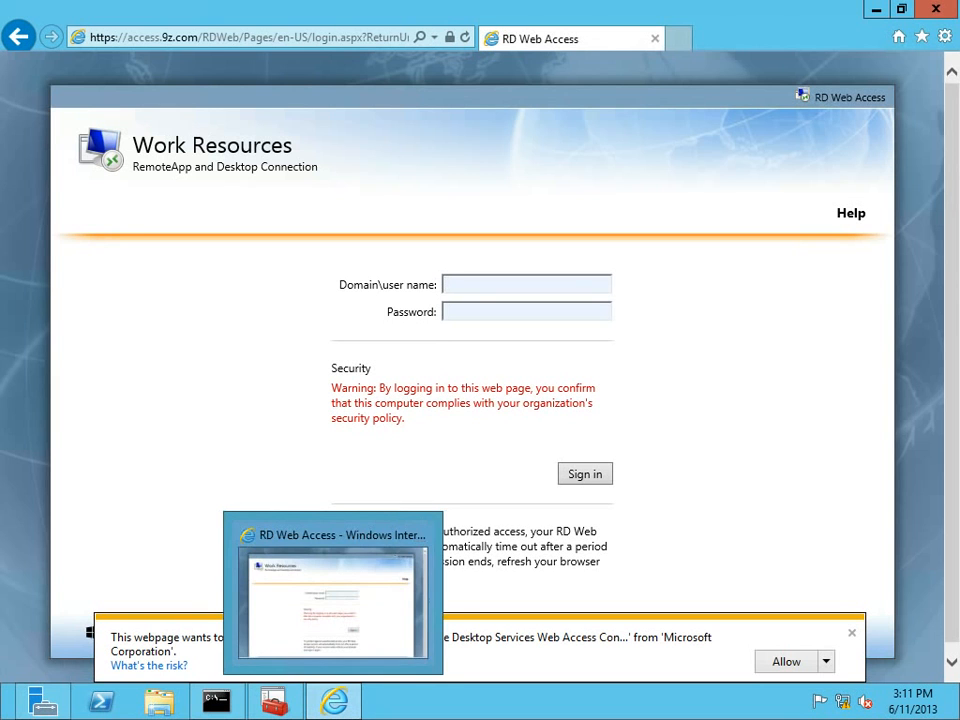
pyautogui.moveTo(238, 719)
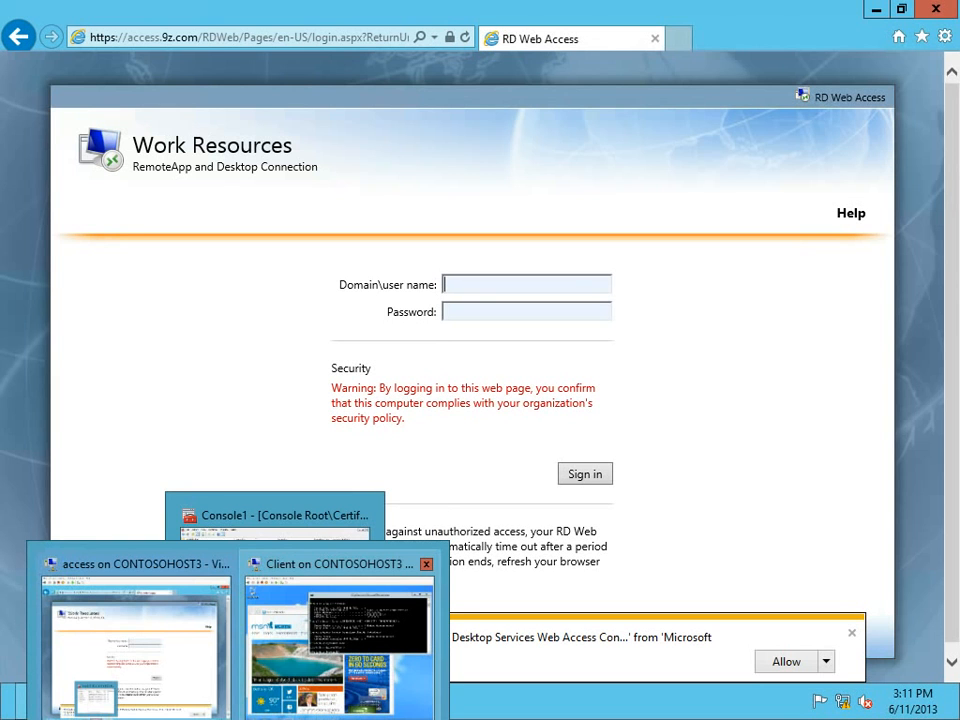
pyautogui.click(340, 645)
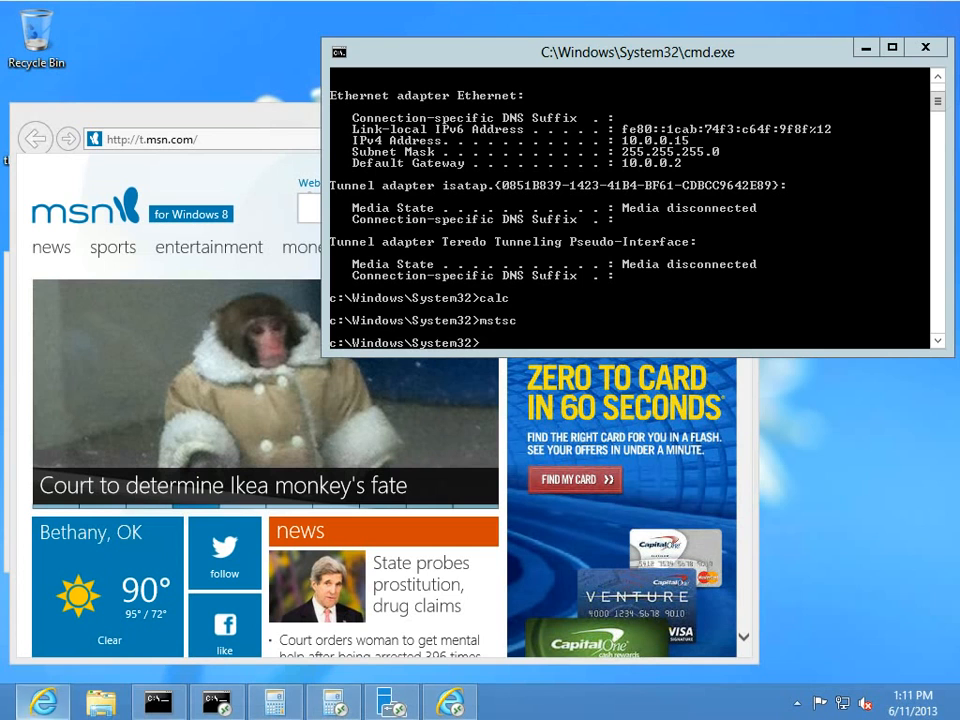
# Launch mmc elevated from the Win+X Run box.
pyautogui.rightClick(10, 710)
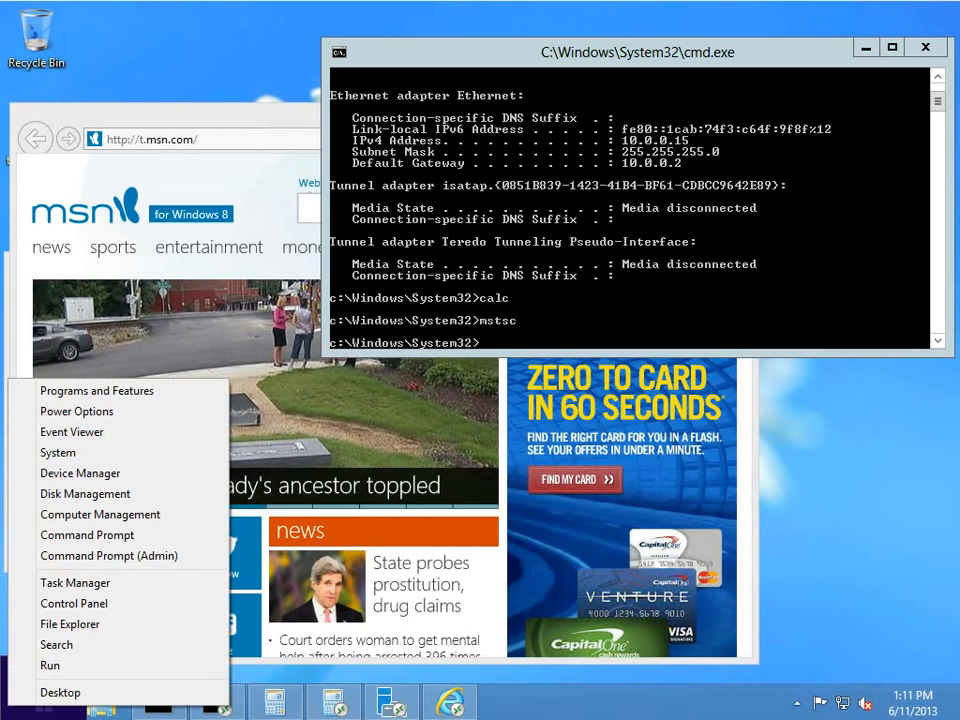
pyautogui.press('Return')
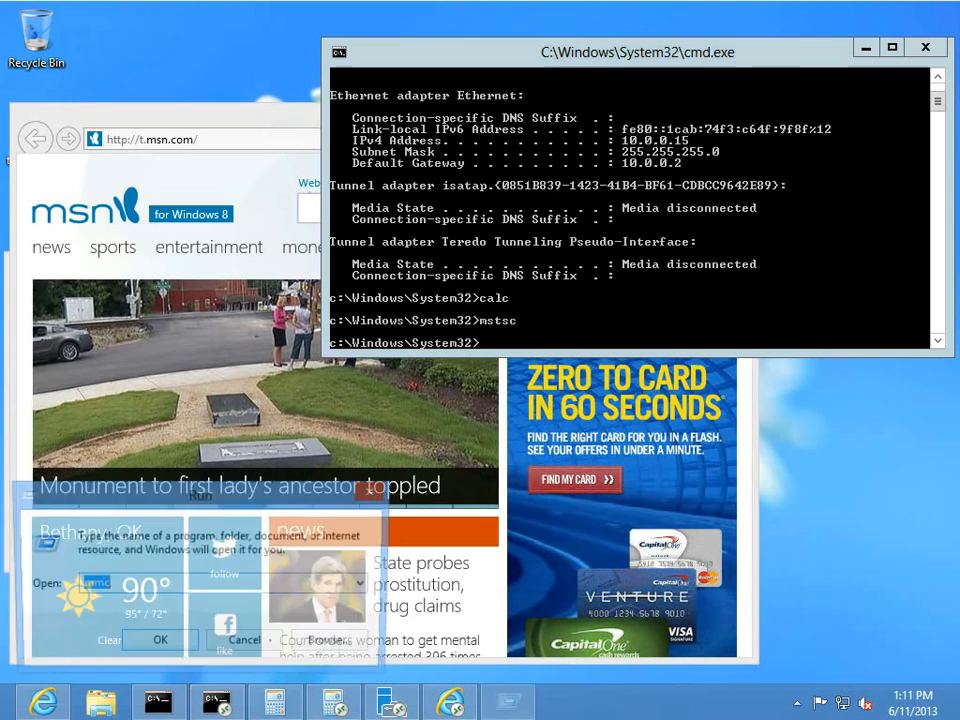
pyautogui.press('Return')
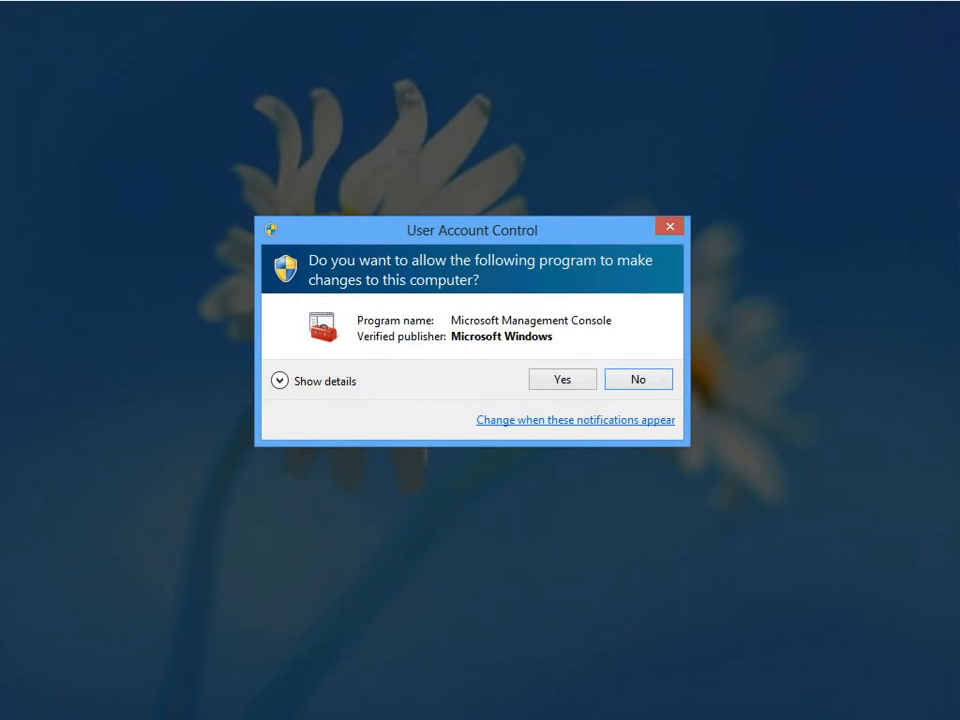
pyautogui.hotkey('alt', 'y')
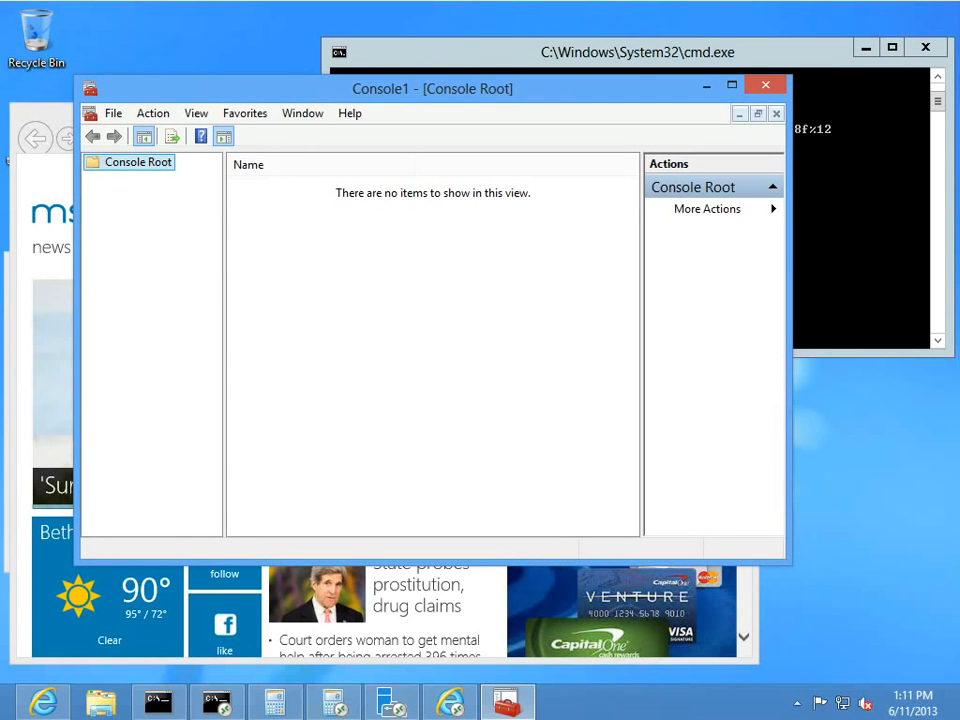
# Add the Certificates snap-in for the local computer account.
pyautogui.hotkey('alt', 'f')
pyautogui.press('Down')
pyautogui.press('Down')
pyautogui.press('Down')
pyautogui.press('Down')
pyautogui.press('Return')
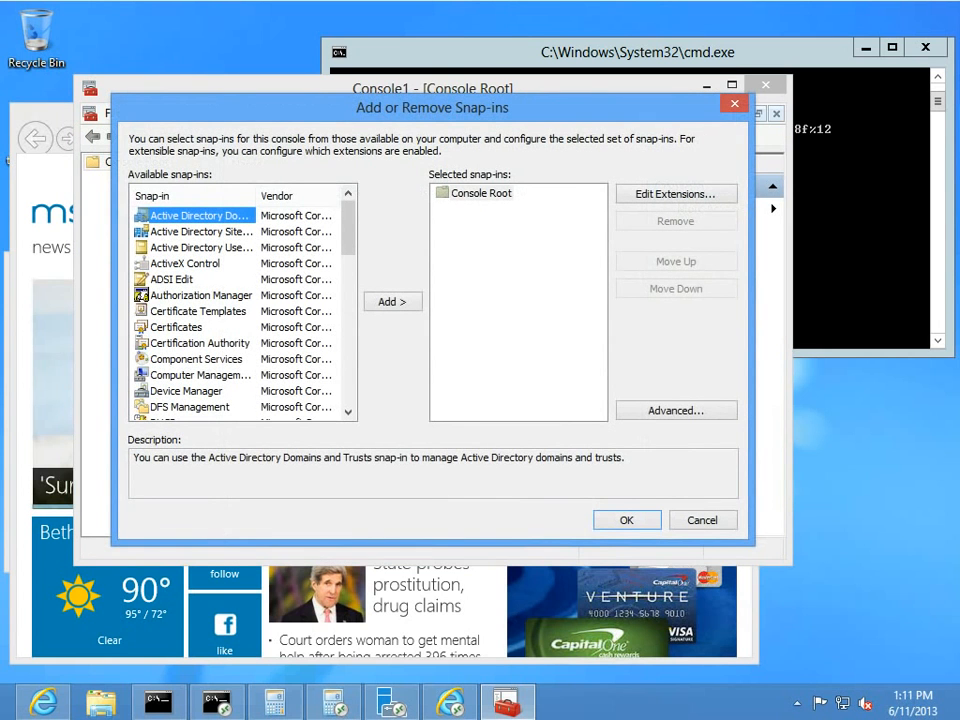
pyautogui.doubleClick(176, 327)
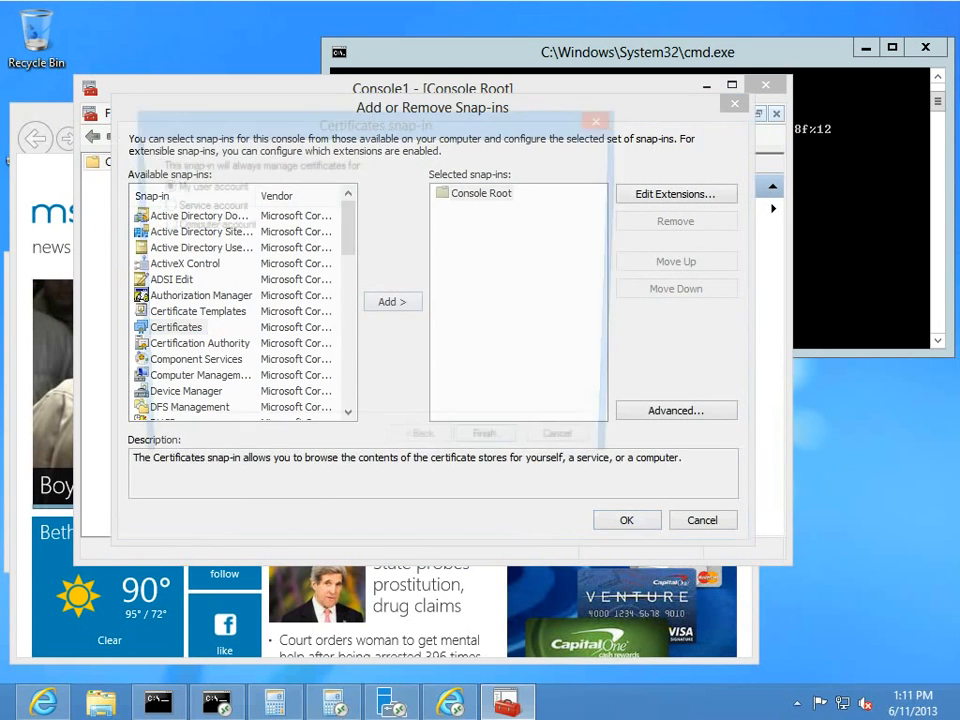
pyautogui.press('Down')
pyautogui.press('Down')
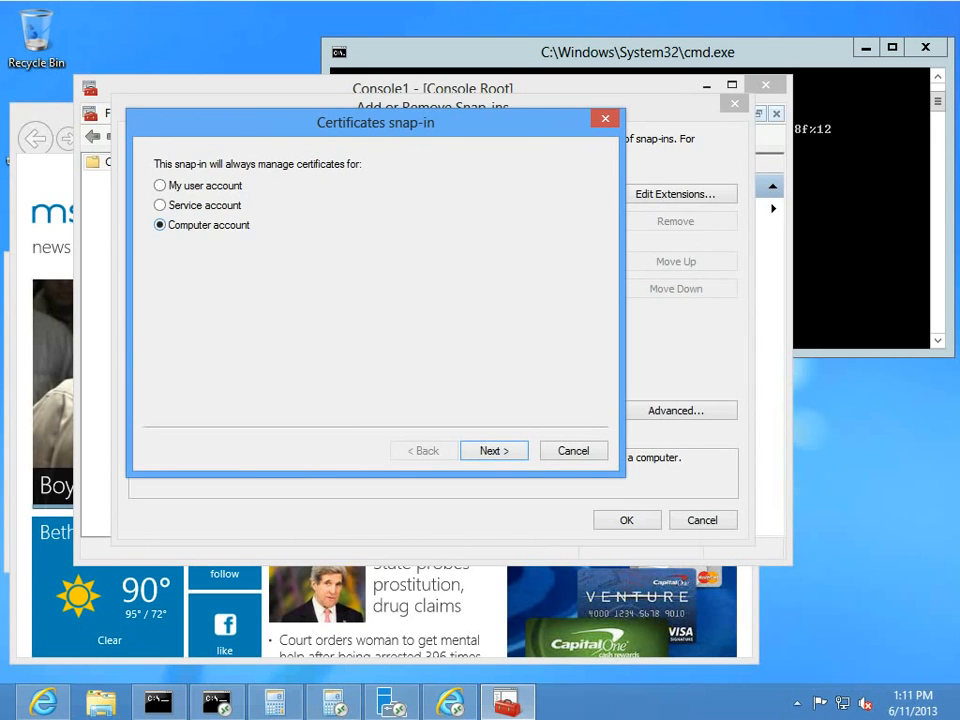
pyautogui.press('Return')
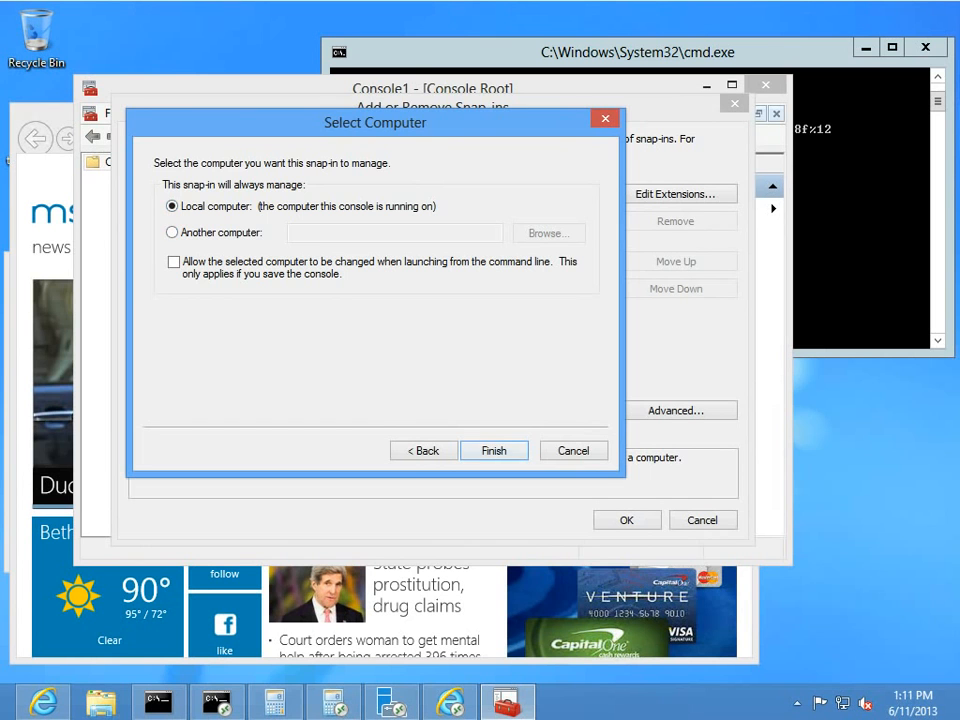
pyautogui.press('Return')
pyautogui.click(627, 520)
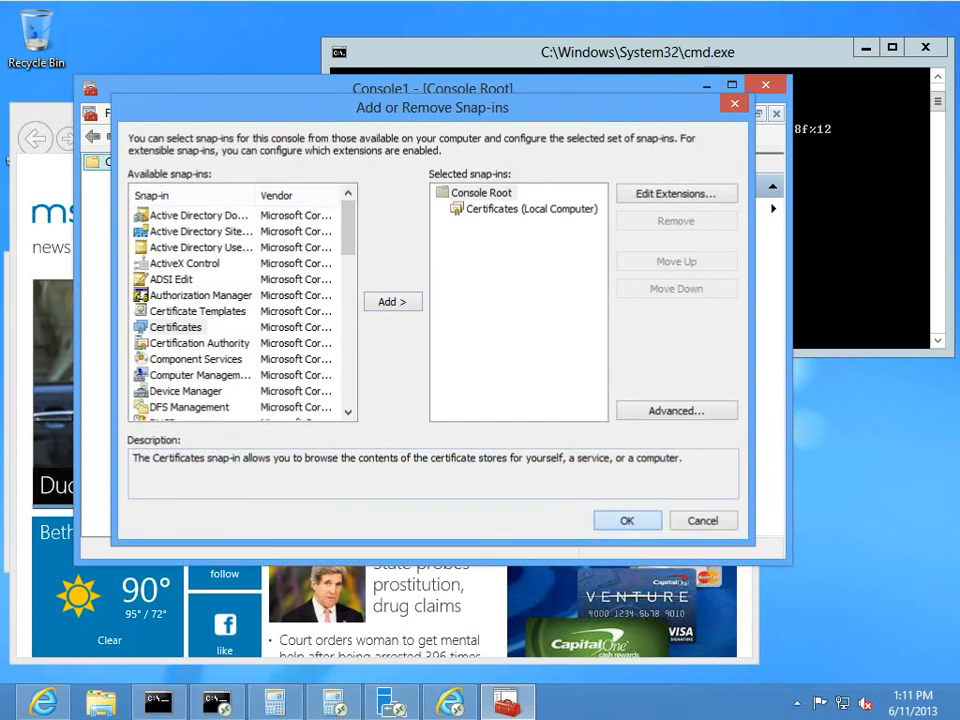
# Delete the access.9z.com certificate from Trusted Root Certification Authorities and close the console.
pyautogui.doubleClick(165, 179)
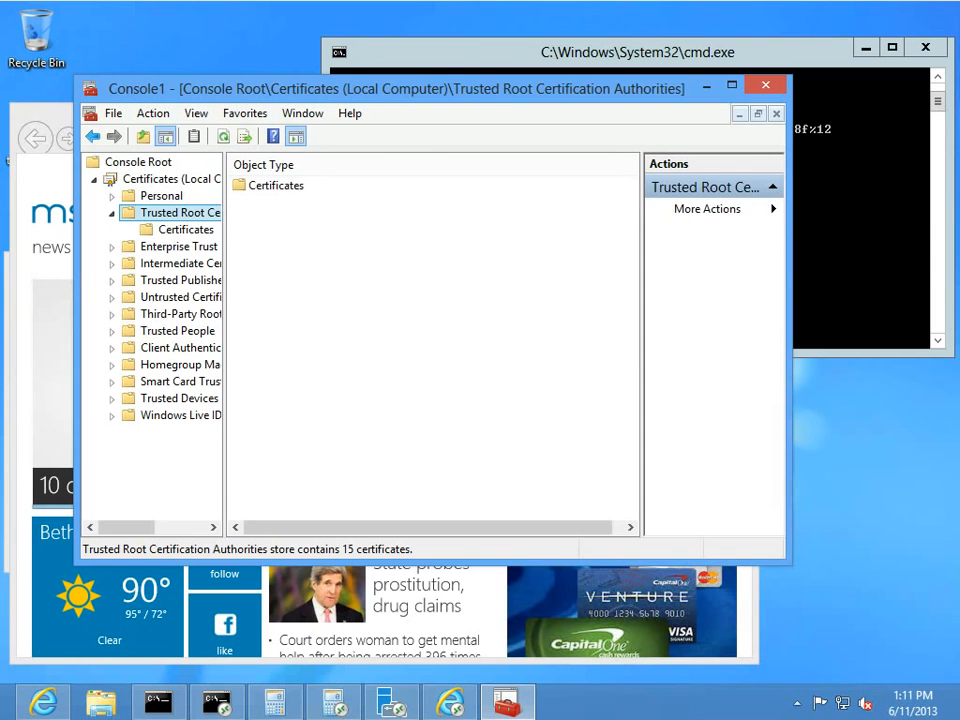
pyautogui.doubleClick(275, 186)
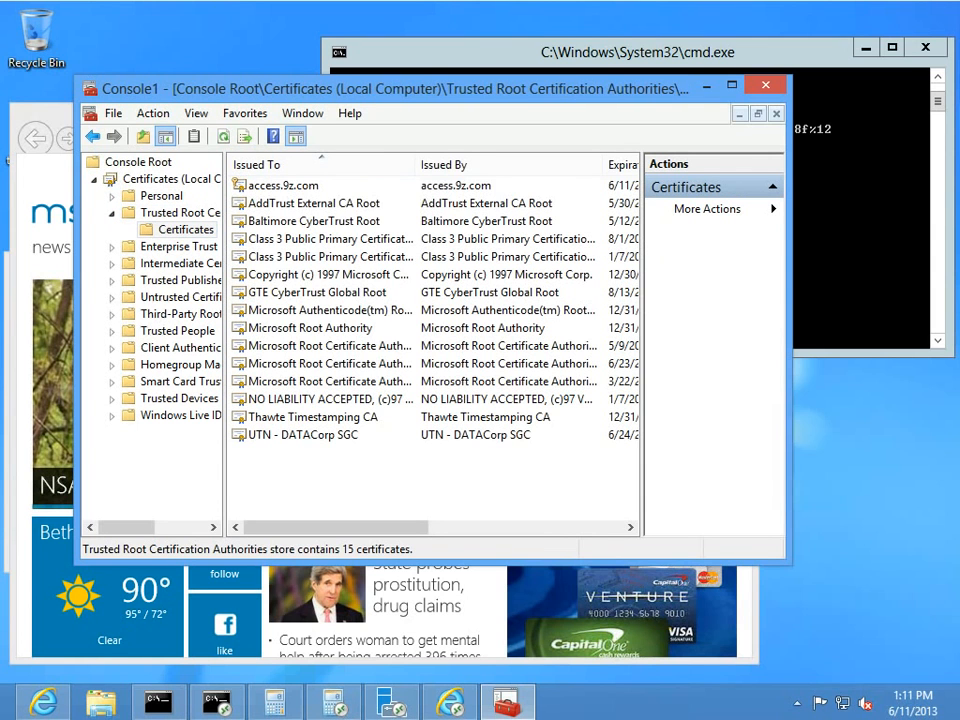
pyautogui.rightClick(297, 188)
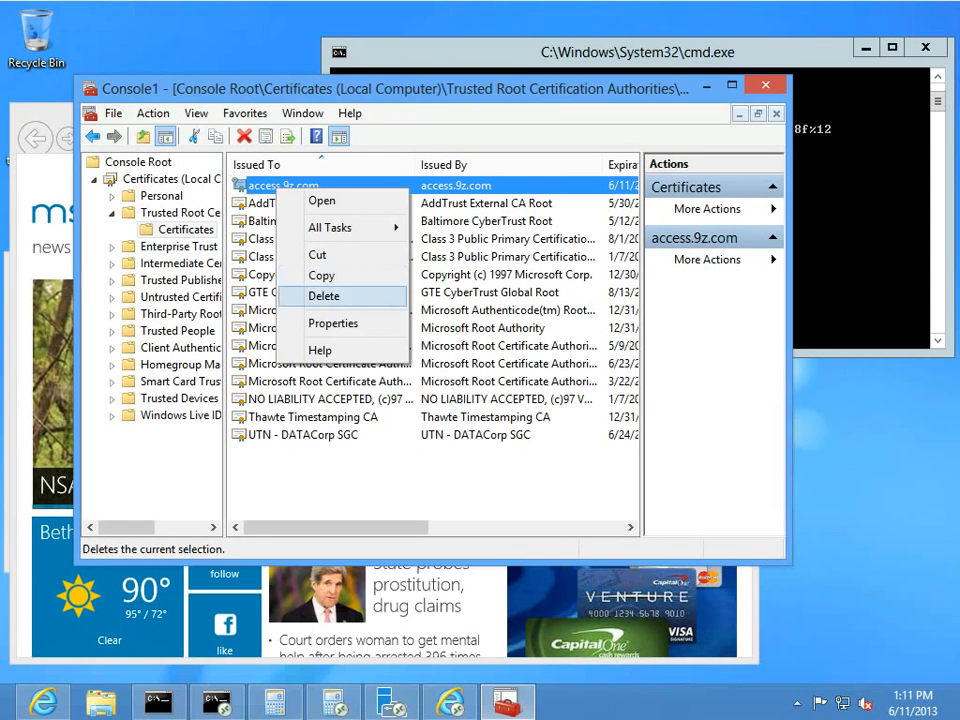
pyautogui.click(325, 296)
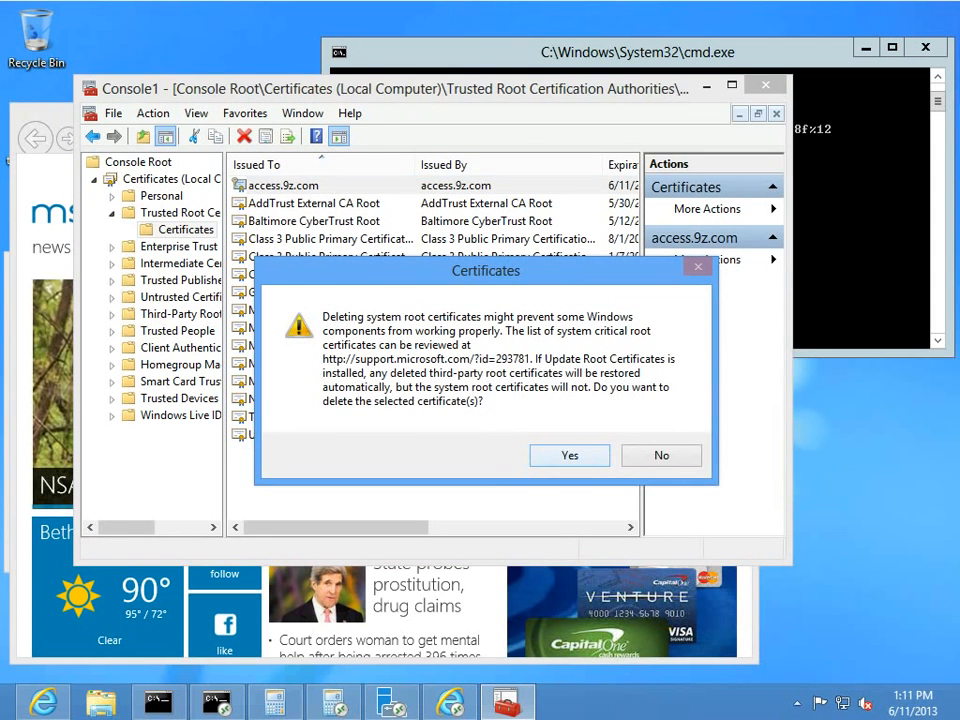
pyautogui.press('Return')
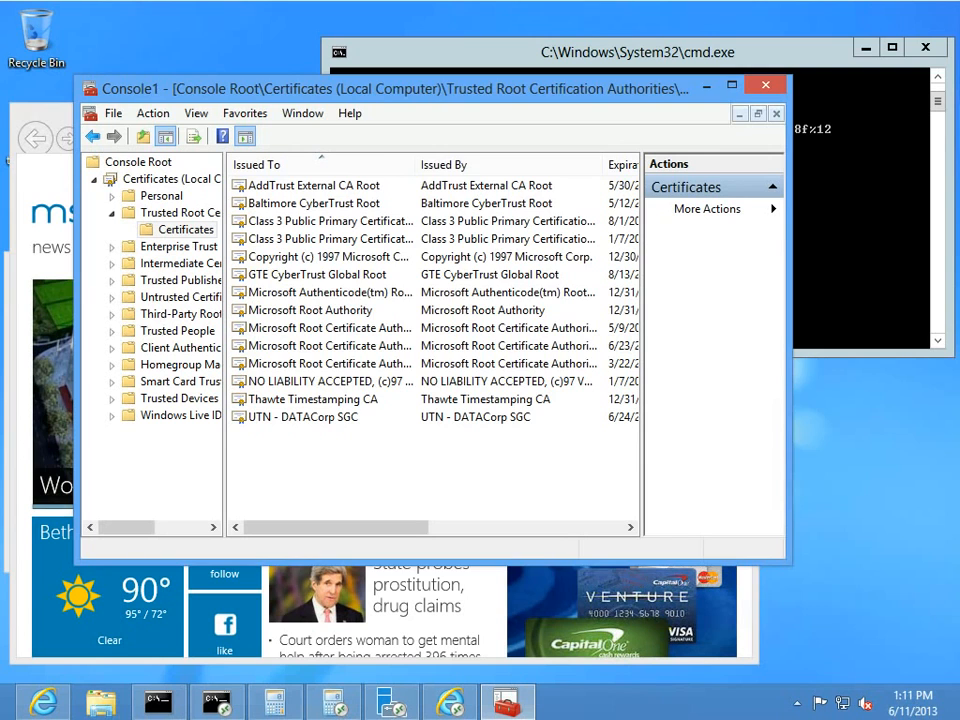
pyautogui.click(766, 86)
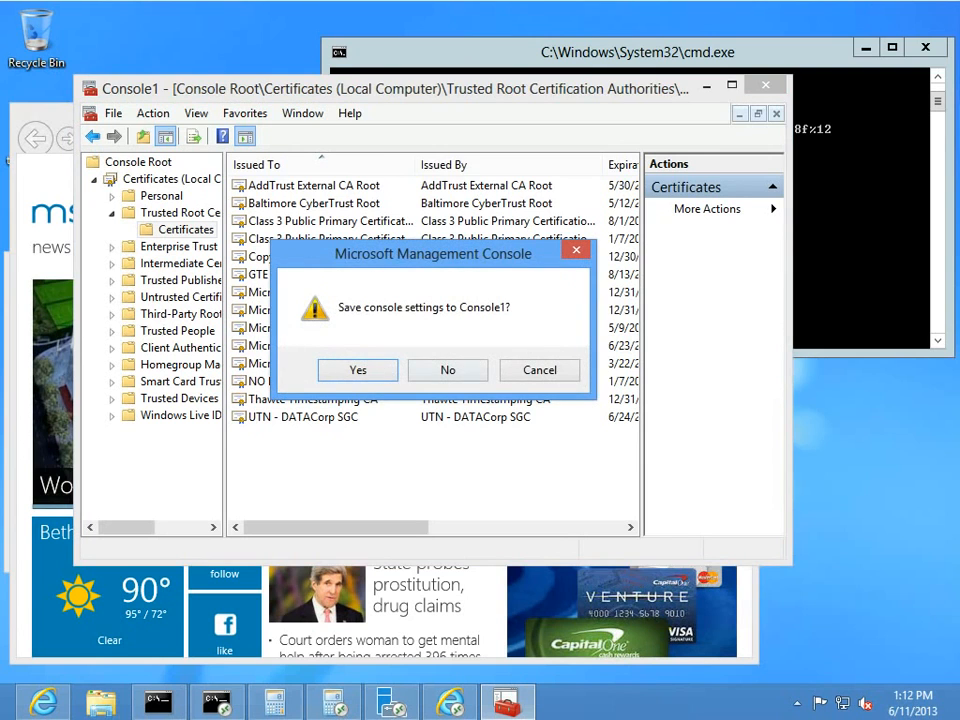
pyautogui.press('n')
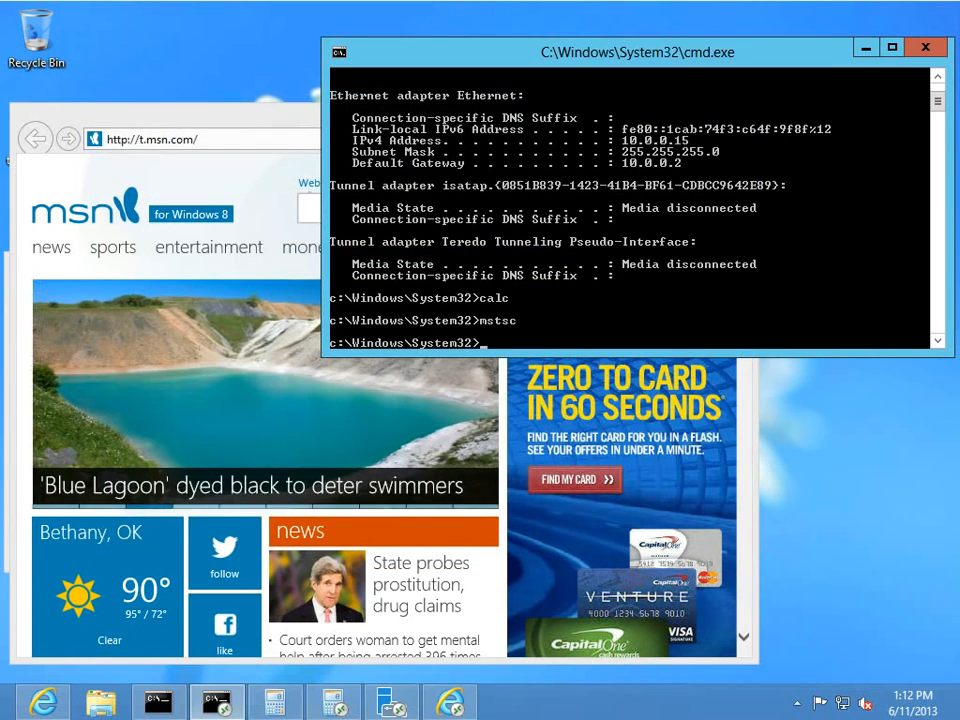
pyautogui.doubleClick(150, 115)
pyautogui.click(160, 38)
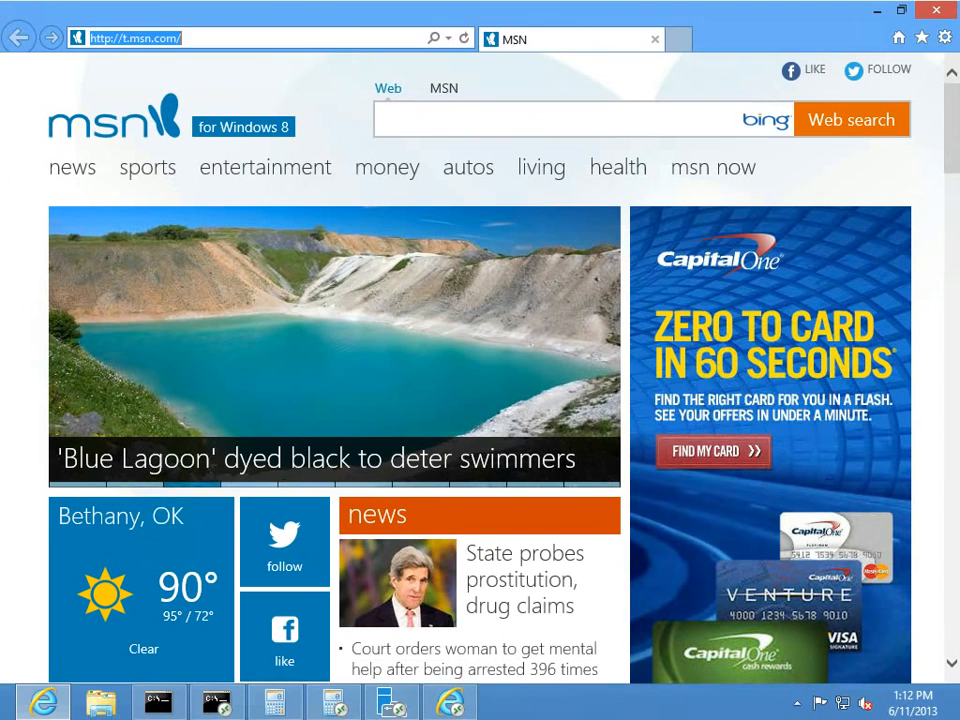
pyautogui.write('acc')
pyautogui.press('Delete')
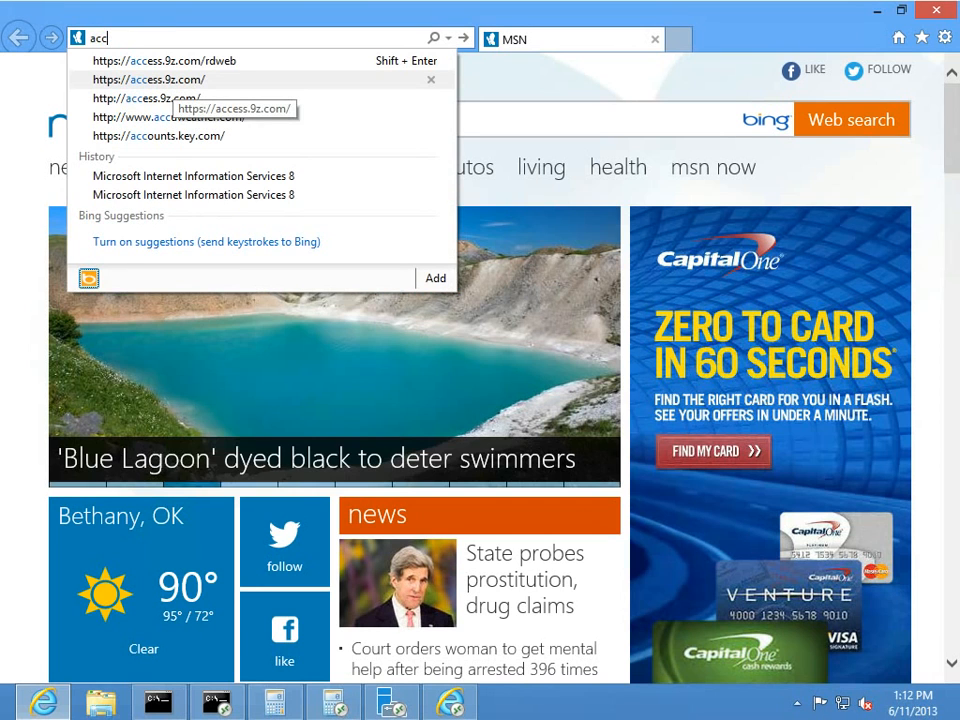
pyautogui.click(164, 60)
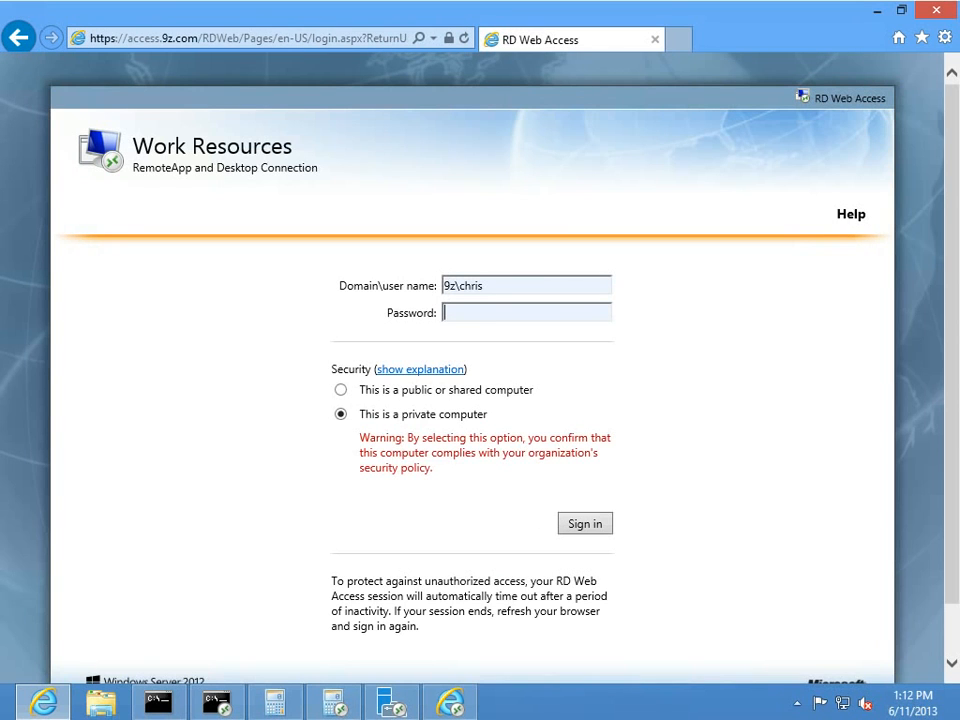
pyautogui.click(245, 38)
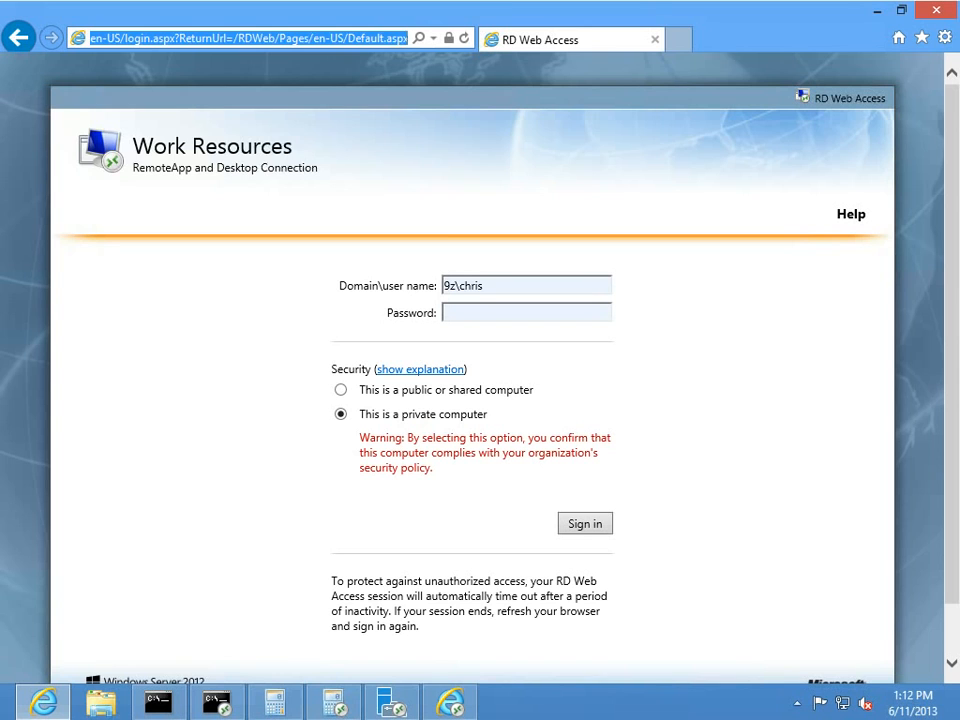
pyautogui.click(170, 38)
pyautogui.doubleClick(164, 38)
pyautogui.hotkey('shift', 'End')
pyautogui.press('BackSpace')
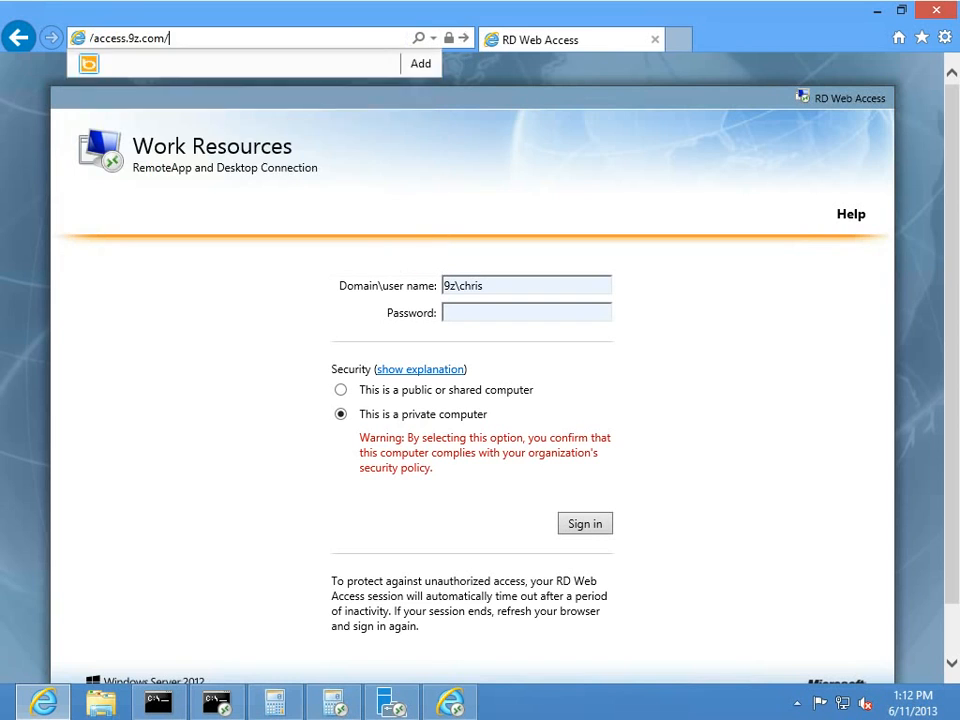
pyautogui.press('Return')
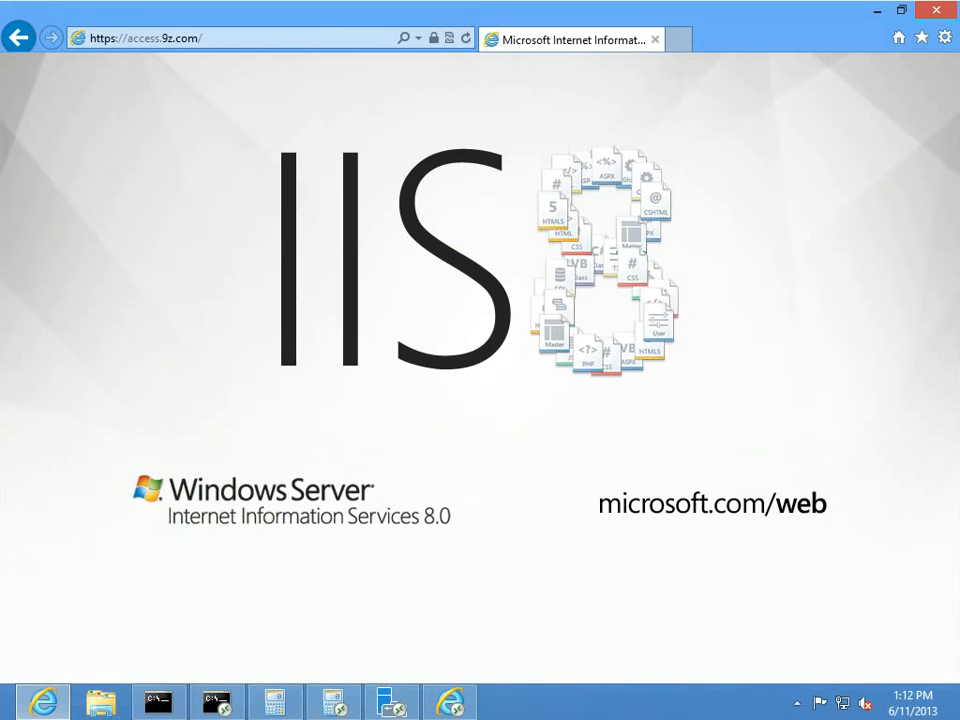
pyautogui.click(433, 38)
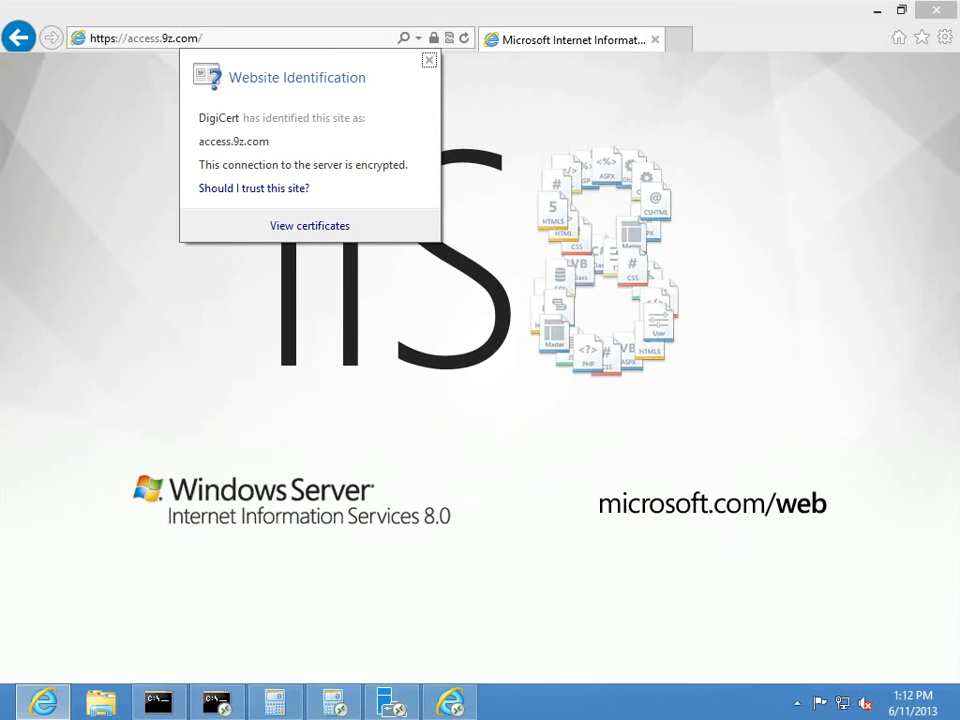
pyautogui.click(309, 225)
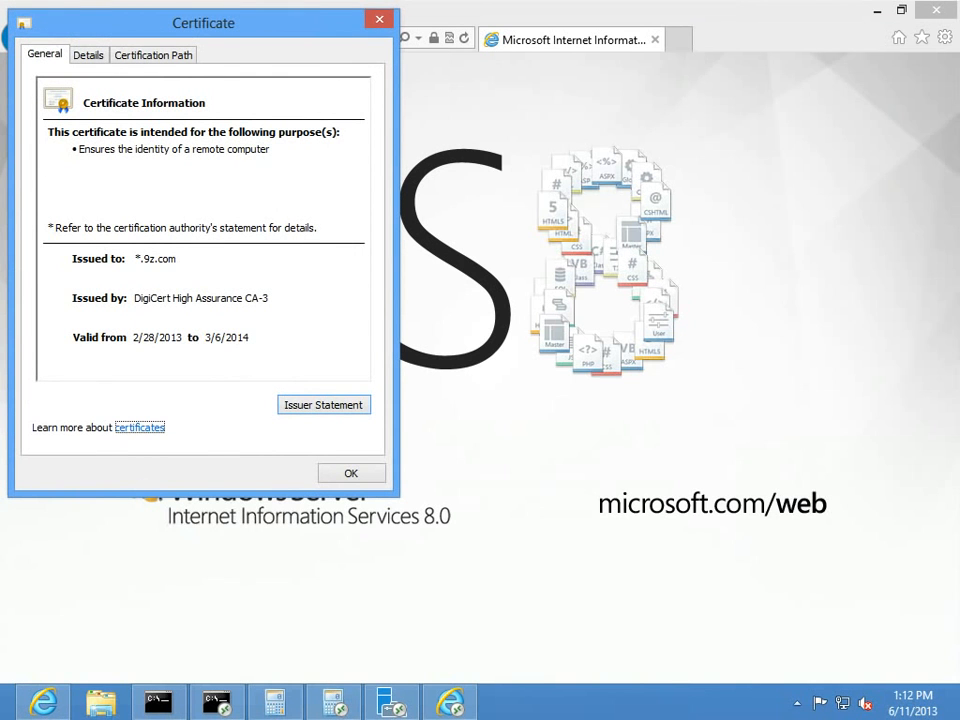
pyautogui.press('Escape')
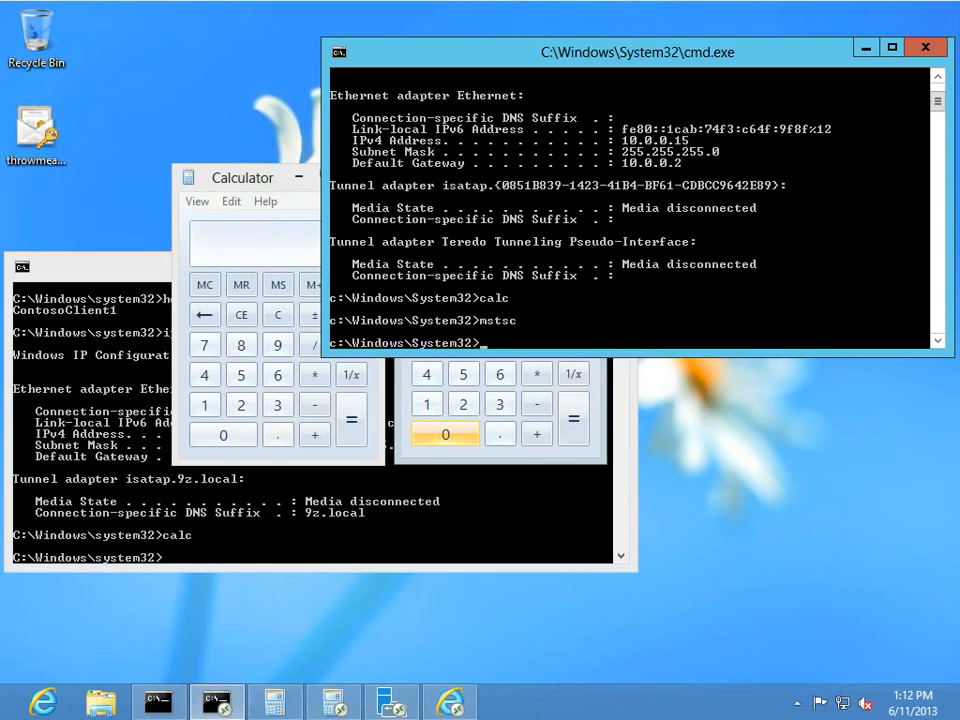
# Leave the RD Web Access browser session and bring back Server Manager's Add RD Licensing Servers wizard.
pyautogui.moveTo(275, 703)
pyautogui.click(130, 690)
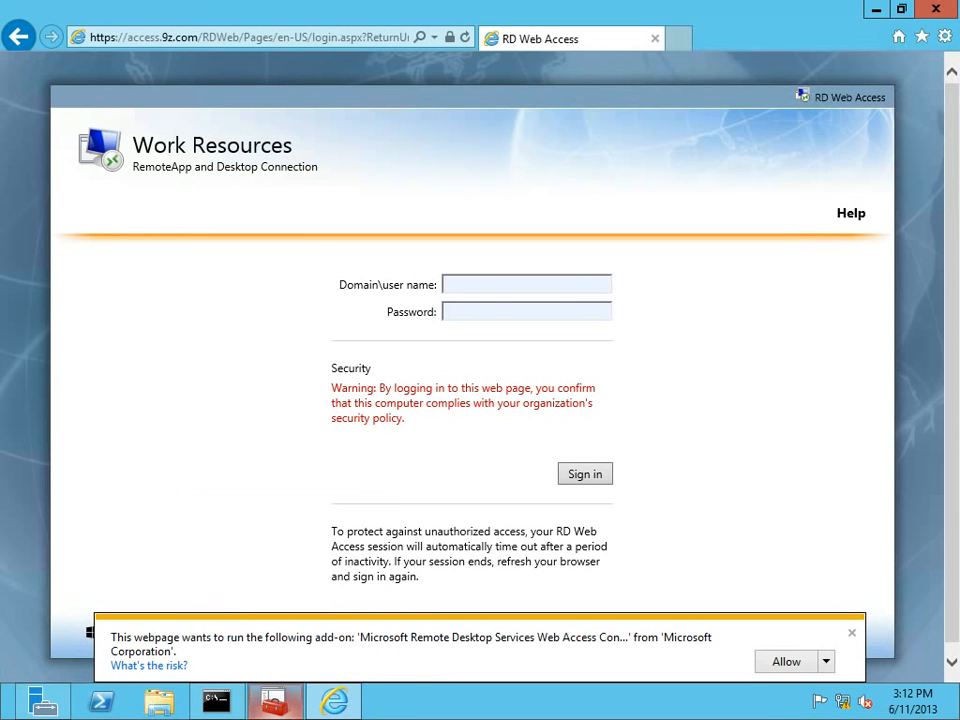
pyautogui.click(275, 703)
pyautogui.click(43, 702)
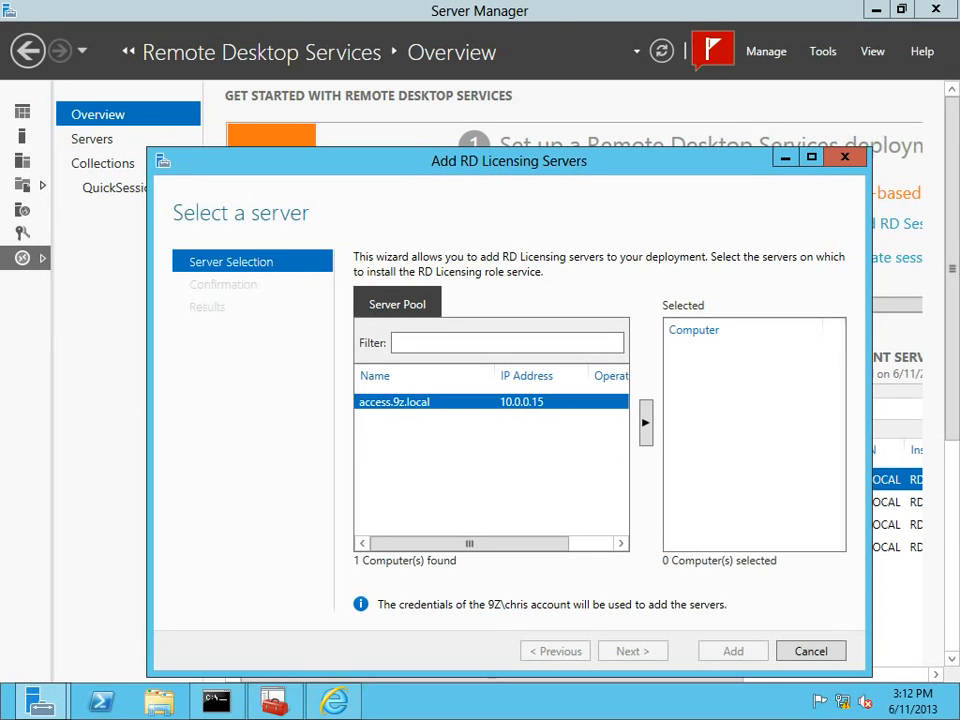
# Select access.9z.local, install RD Licensing on it, and close the wizard after it succeeds.
pyautogui.click(645, 422)
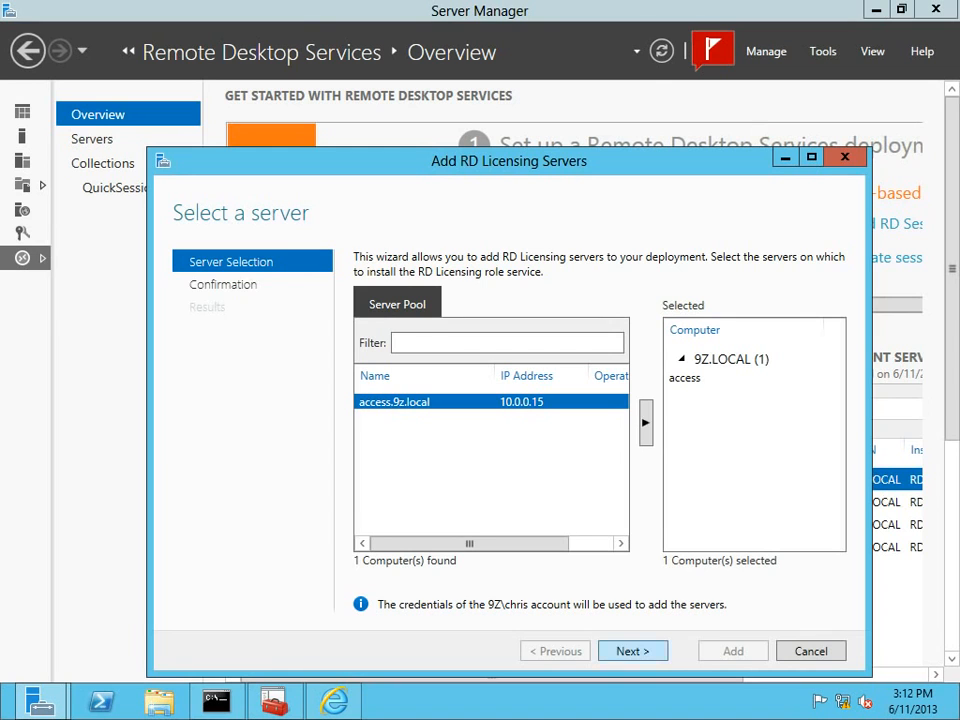
pyautogui.click(632, 651)
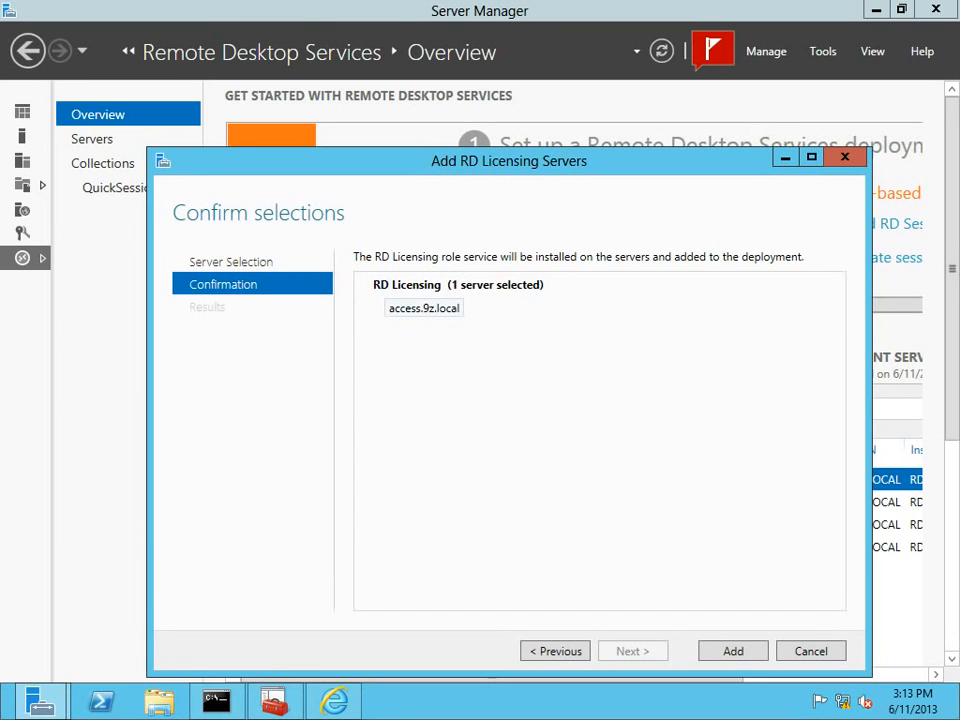
pyautogui.press('Return')
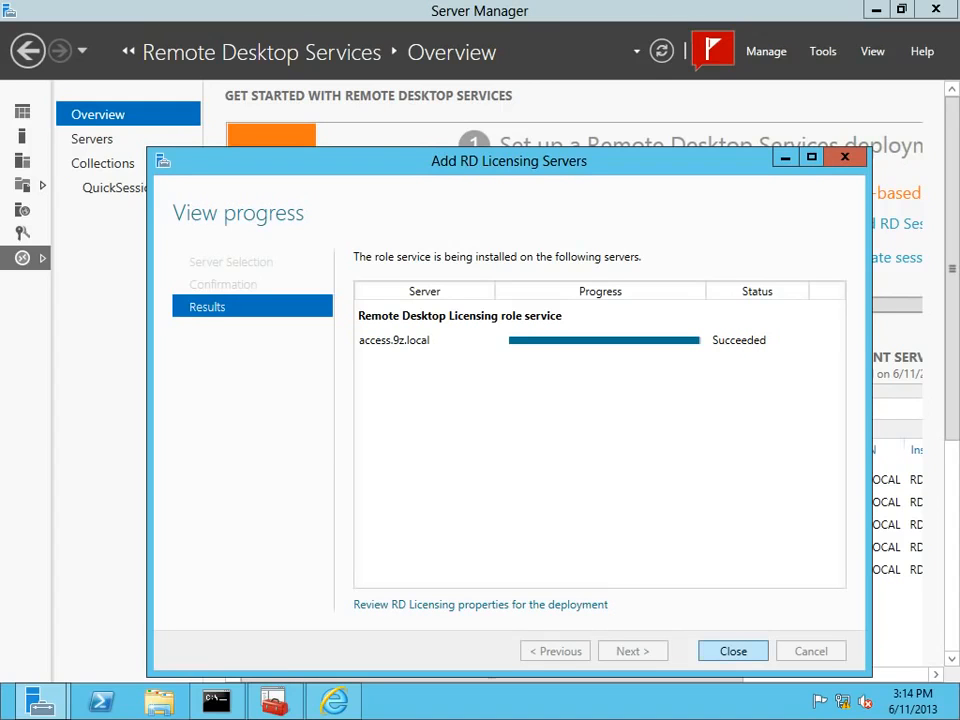
pyautogui.press('Return')
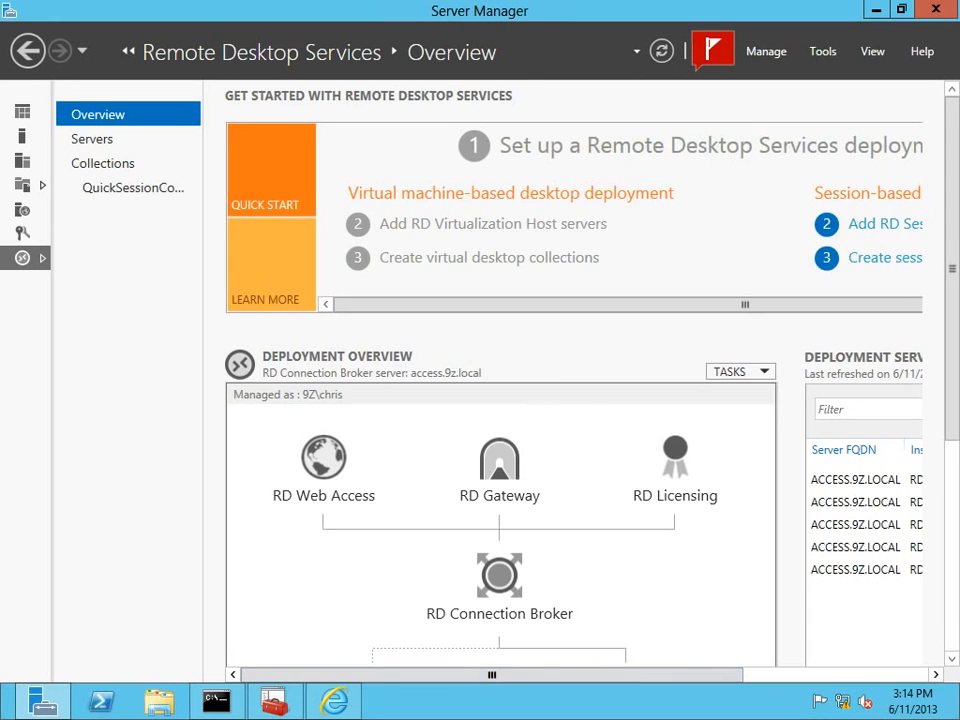
pyautogui.moveTo(491, 675); pyautogui.dragTo(676, 675)
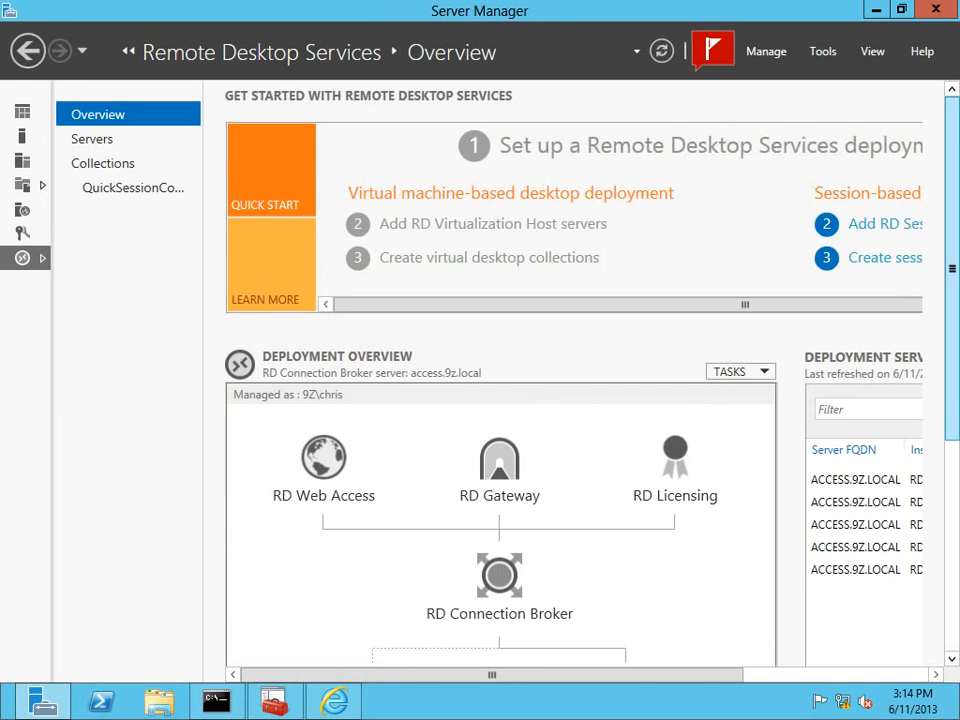
pyautogui.scroll(-5, 500, 450)
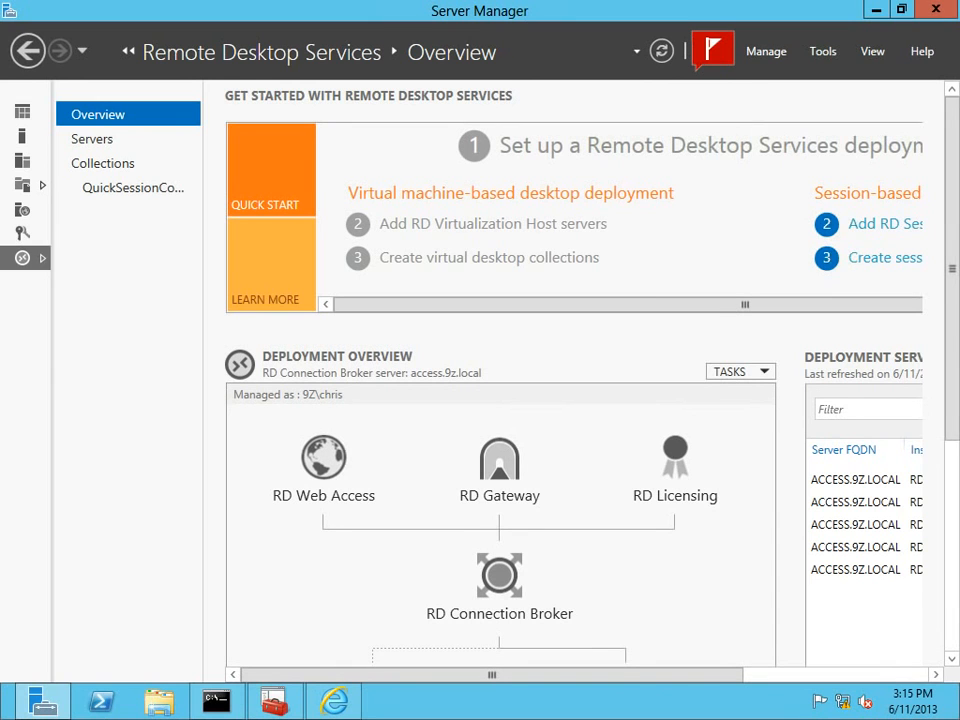
# From the deployment's Servers list, launch RD Licensing Manager for the ACCESS server.
pyautogui.click(92, 139)
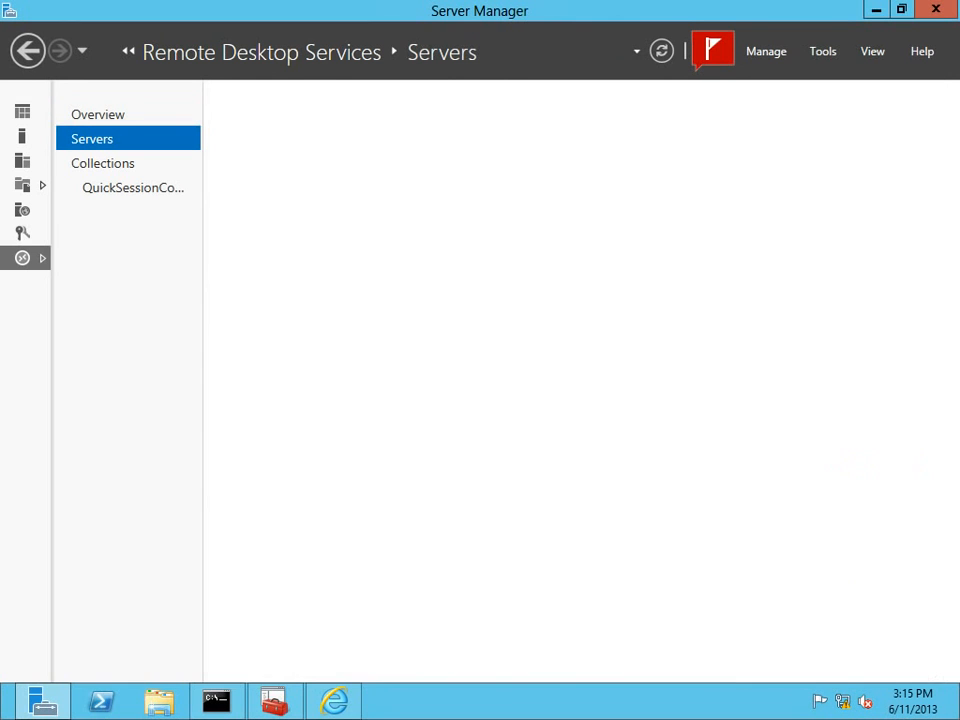
pyautogui.rightClick(271, 219)
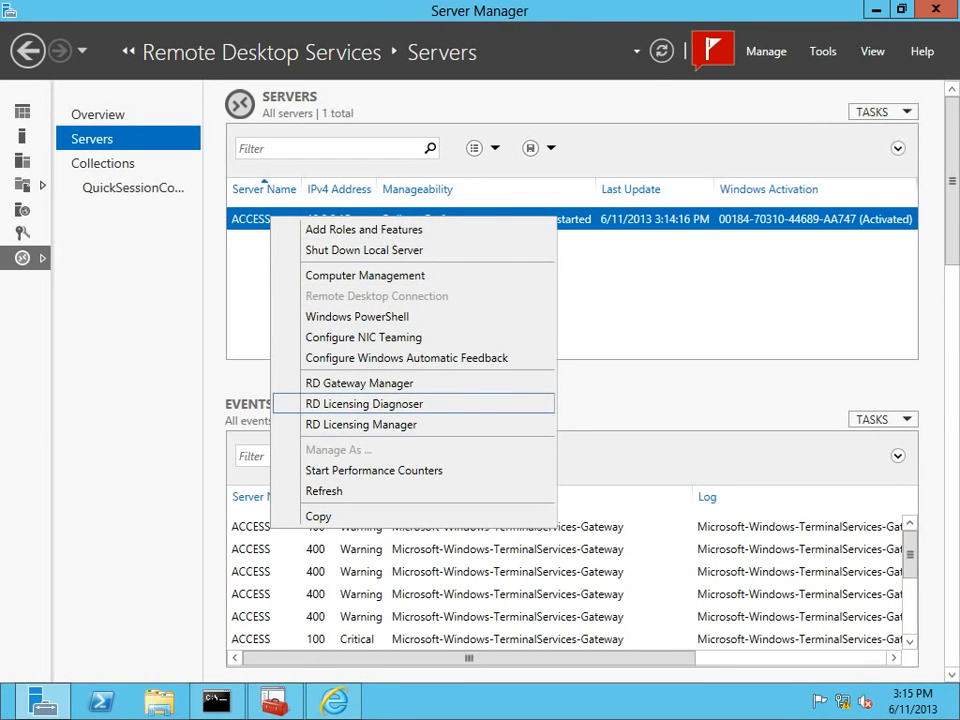
pyautogui.click(361, 424)
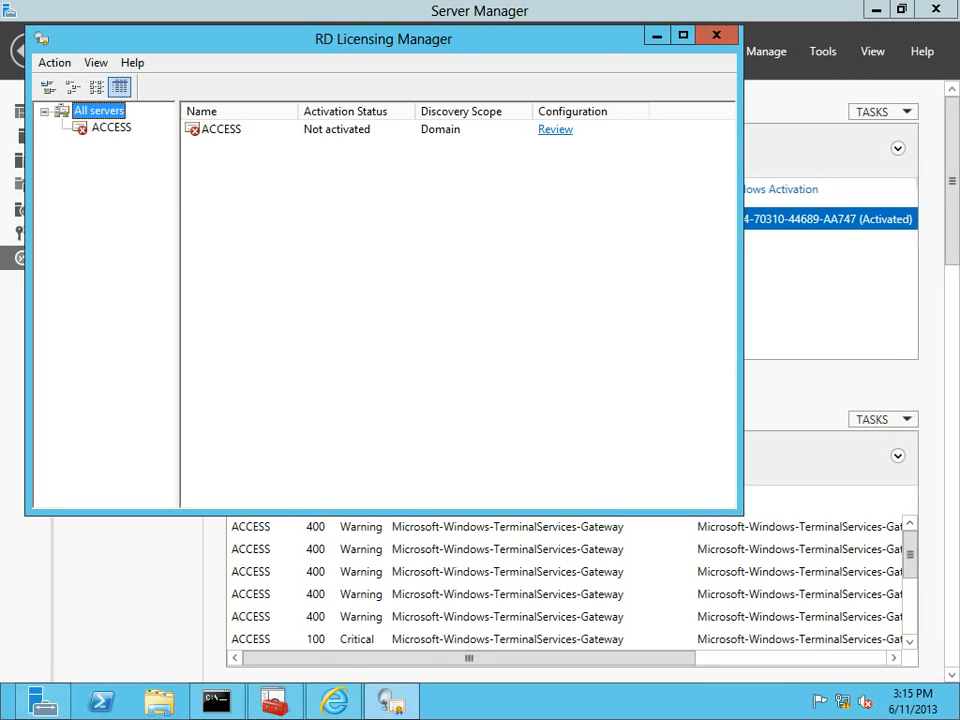
# Maximize RD Licensing Manager, expand ACCESS in a widened tree pane, and open its actions menu.
pyautogui.click(111, 128)
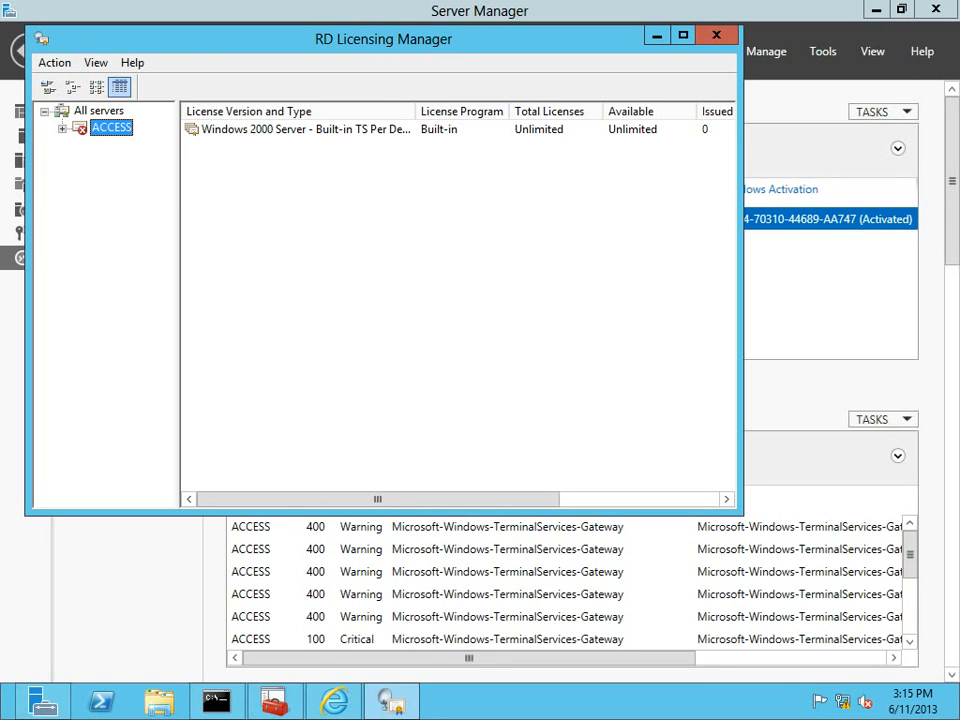
pyautogui.click(683, 35)
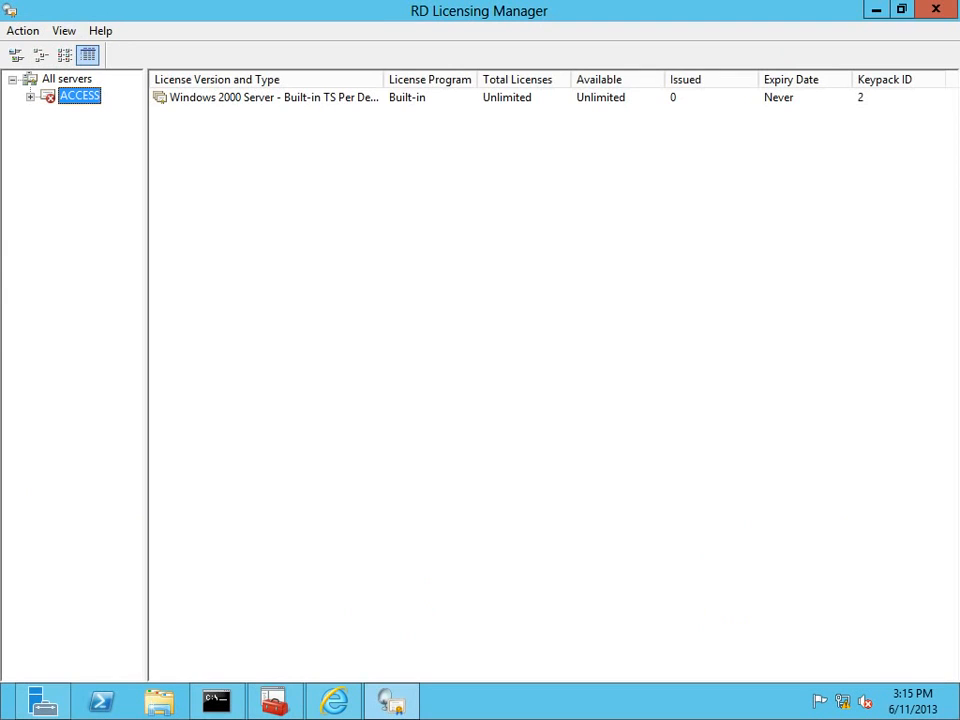
pyautogui.moveTo(383, 80); pyautogui.dragTo(467, 80)
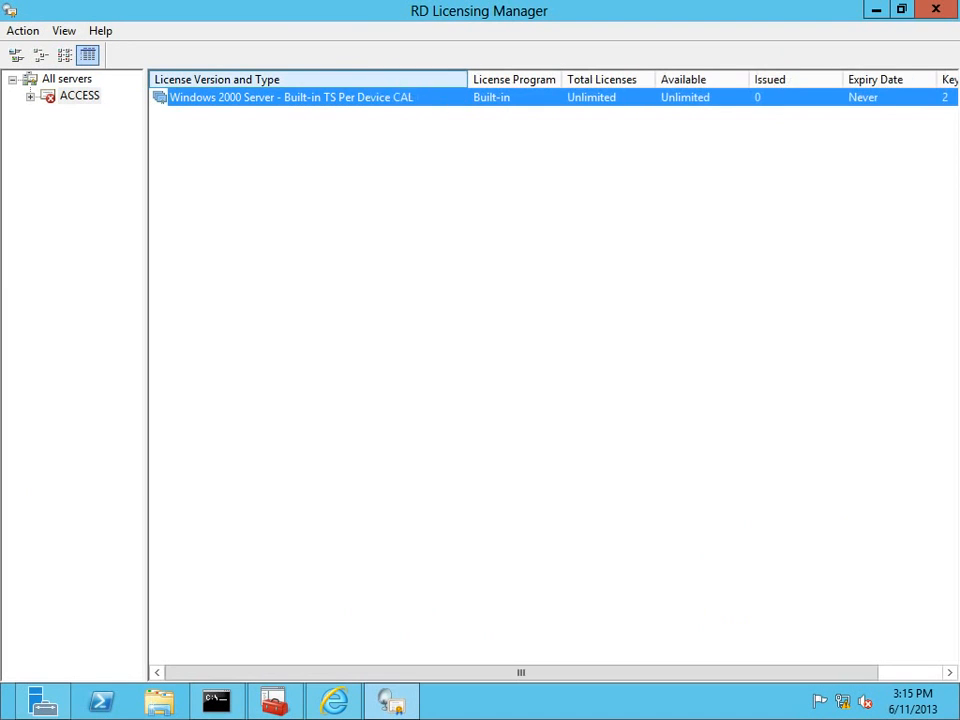
pyautogui.click(67, 79)
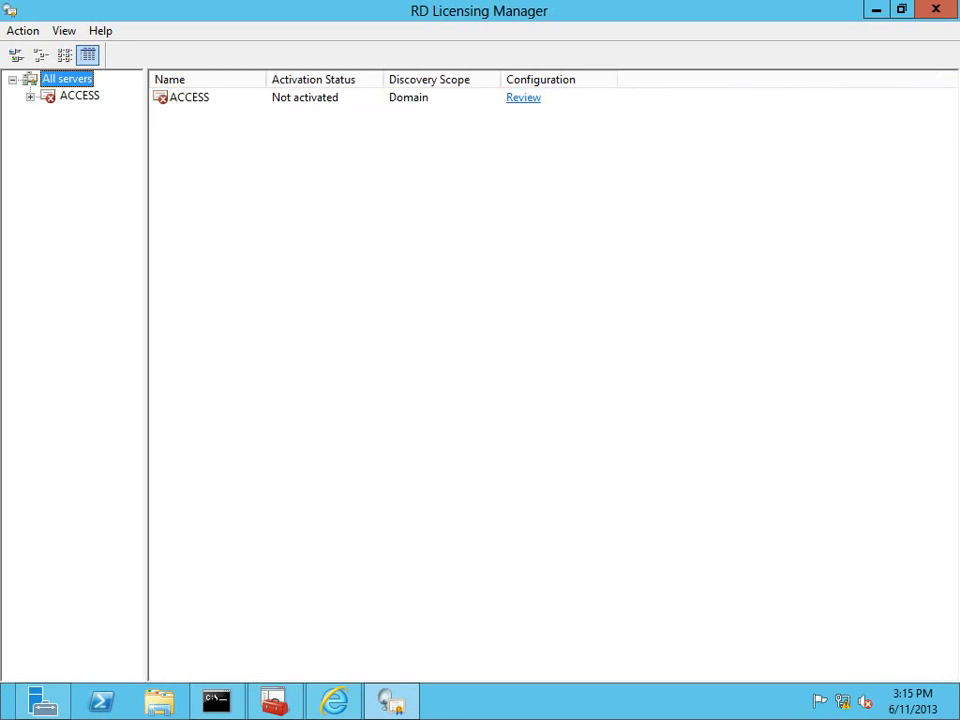
pyautogui.click(30, 97)
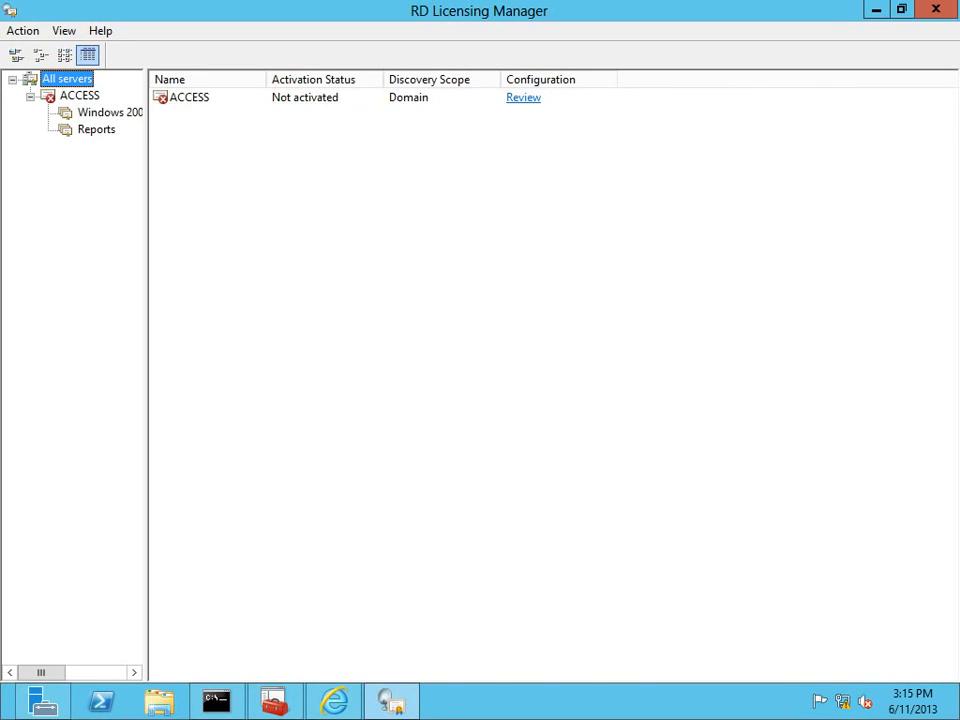
pyautogui.moveTo(146, 165); pyautogui.dragTo(234, 165)
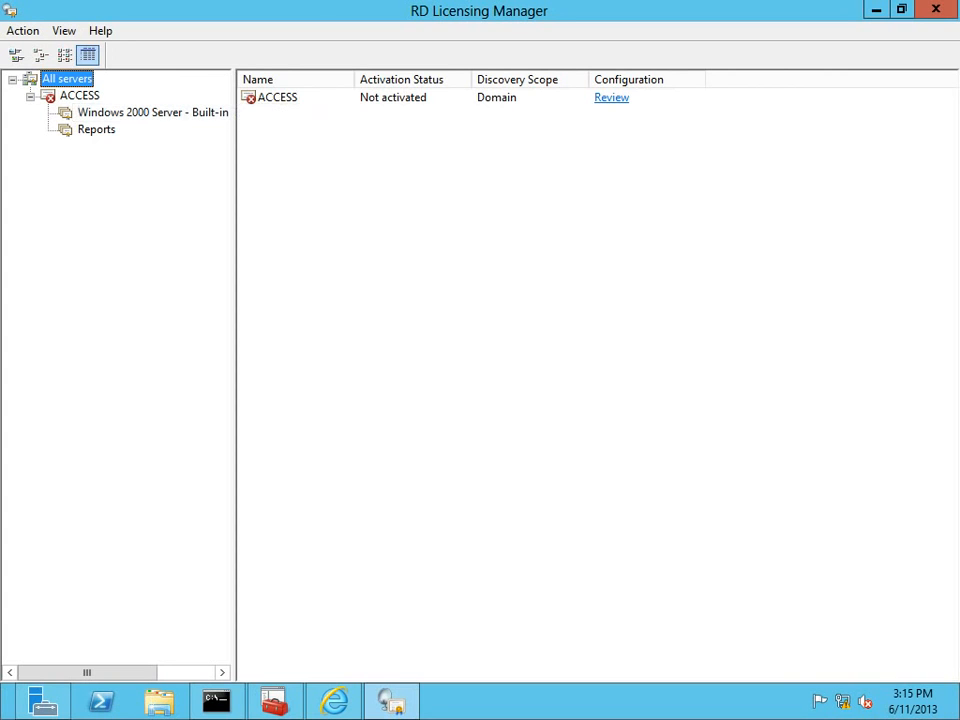
pyautogui.click(72, 96)
pyautogui.rightClick(72, 97)
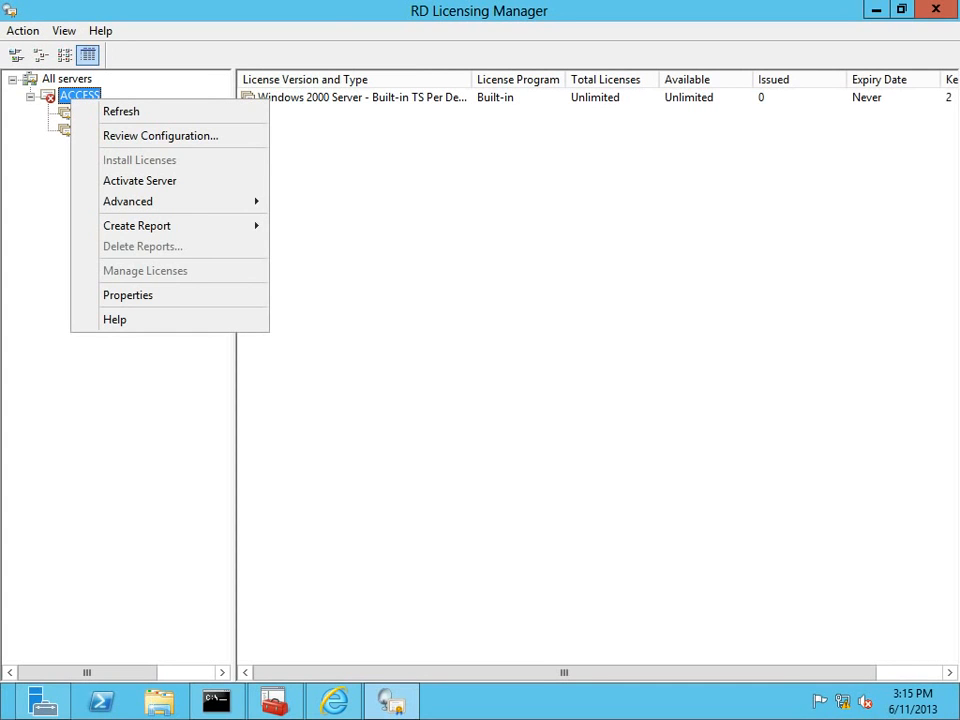
# Run Activate Server for ACCESS with Automatic connection, then cancel at the Company Information page.
pyautogui.click(139, 180)
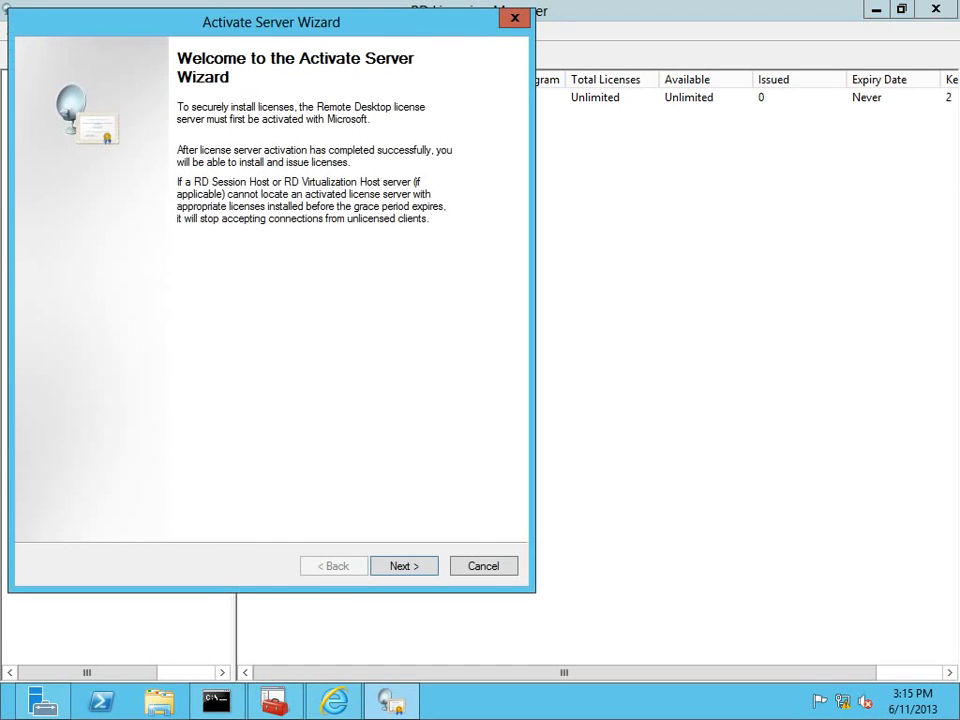
pyautogui.press('Return')
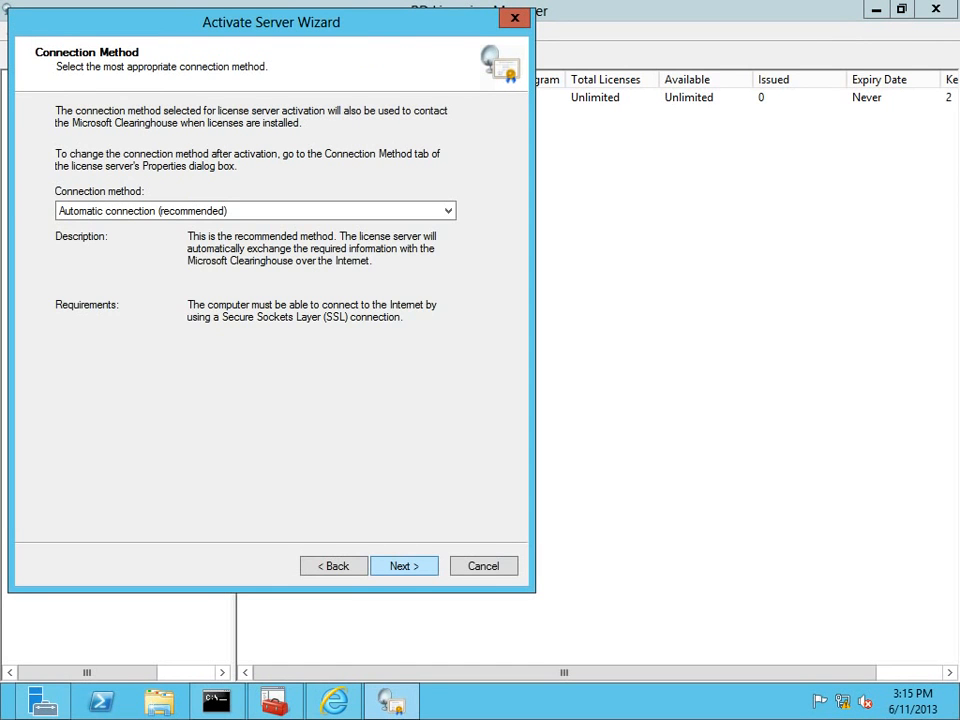
pyautogui.press('Return')
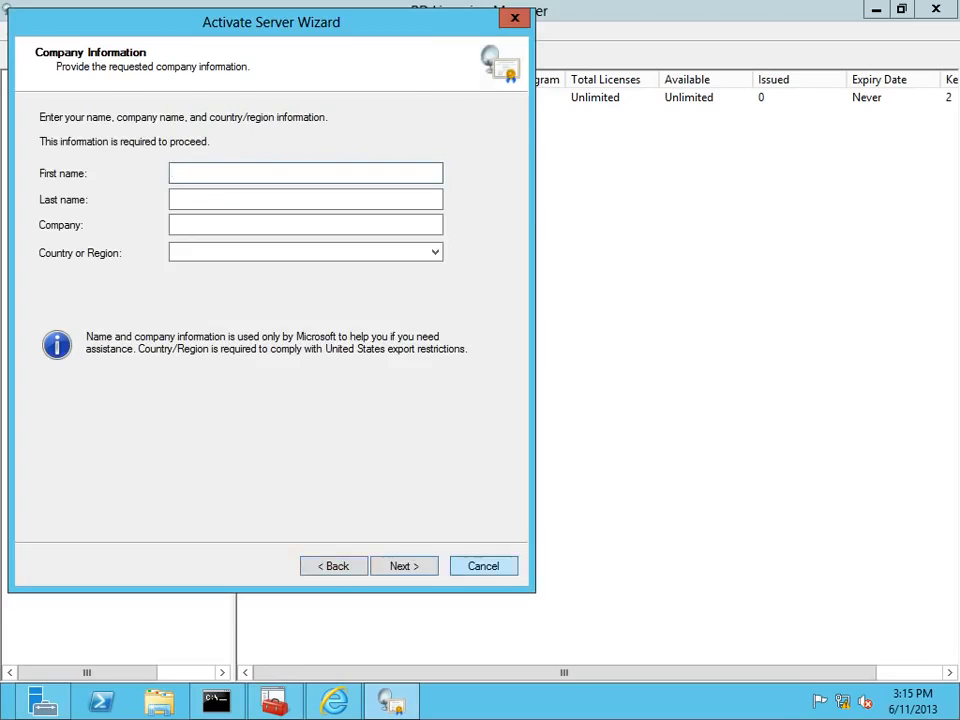
pyautogui.click(484, 566)
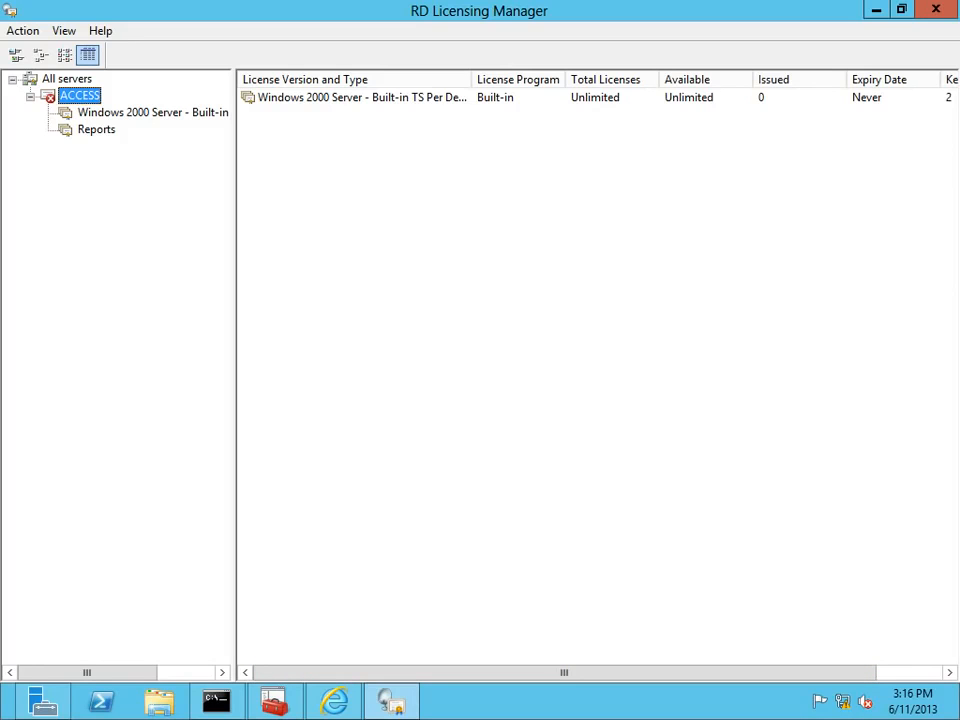
pyautogui.click(564, 400)
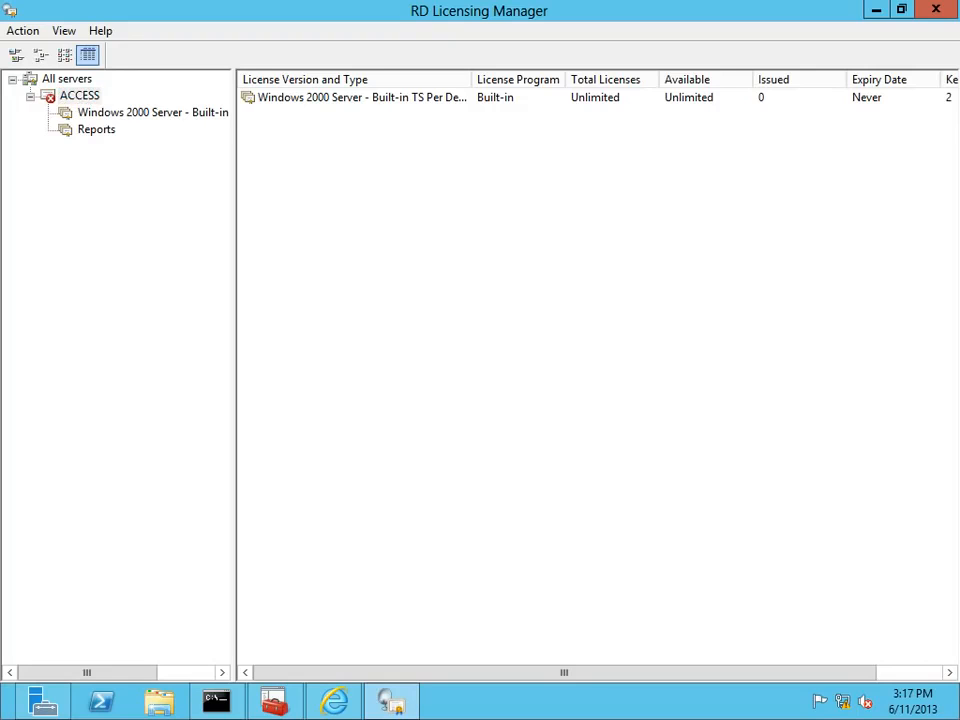